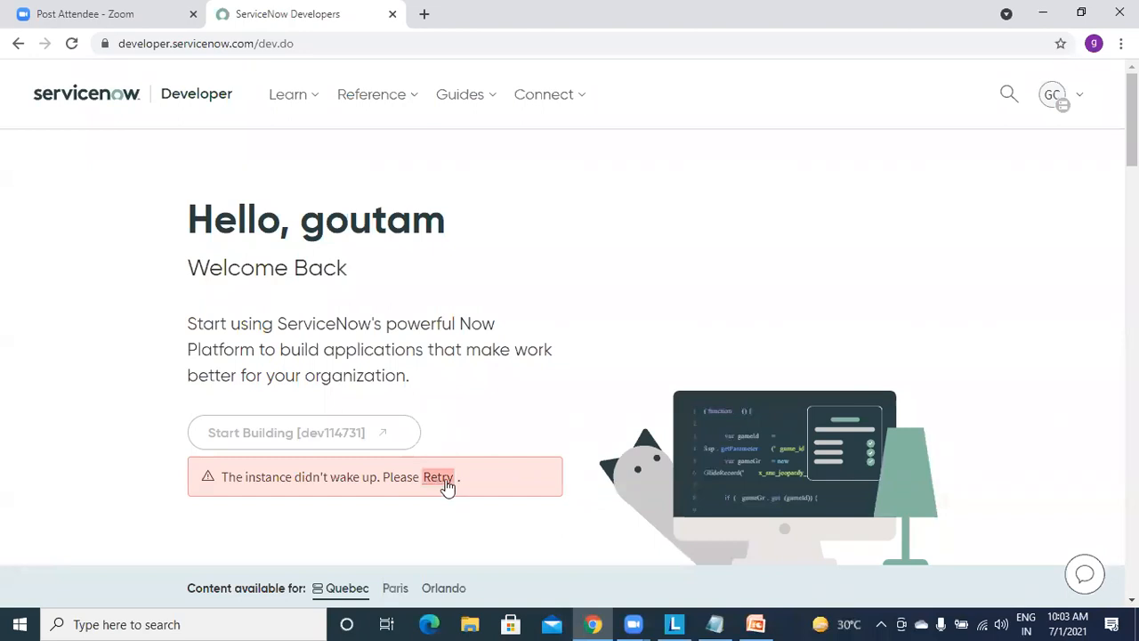
Step: Retry waking the dev114731 developer instance, then switch to the Day-21 PowerPoint slides
left_click(437, 478)
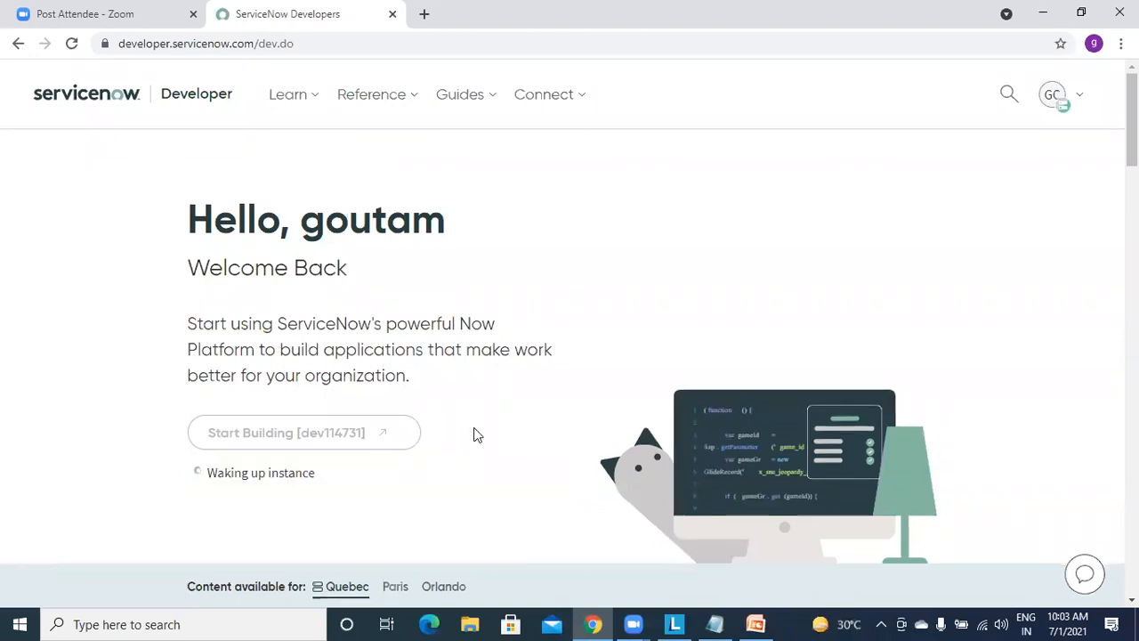
left_click(754, 624)
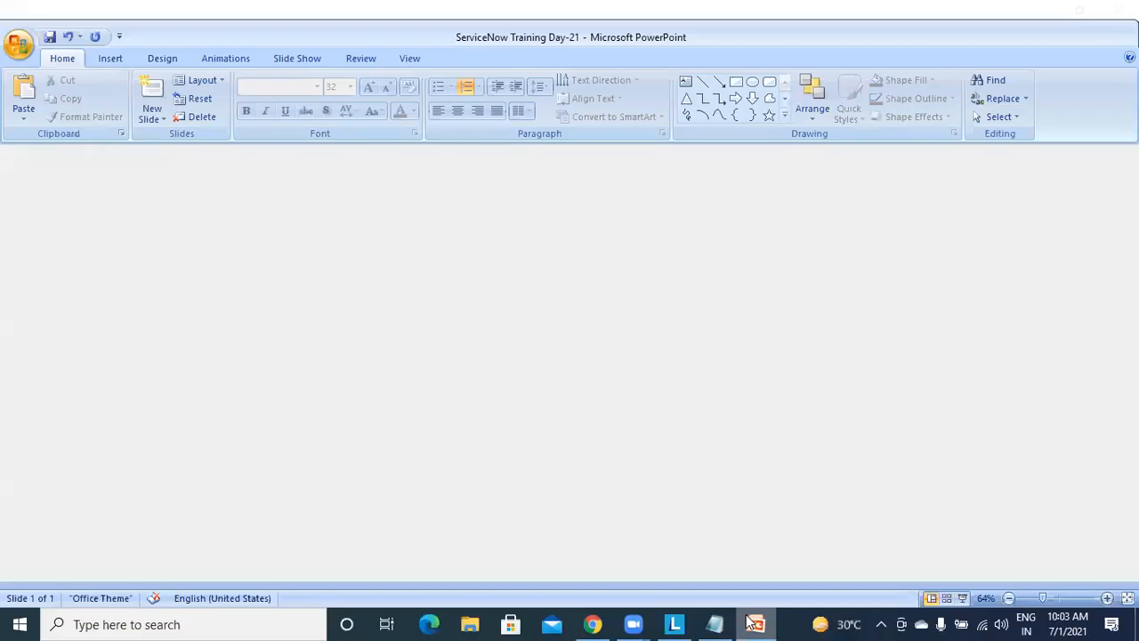
Step: Walk through the agenda items SLA Workflow, Glide Aggregate and Glide Date Time, then return to Chrome
left_click(616, 384)
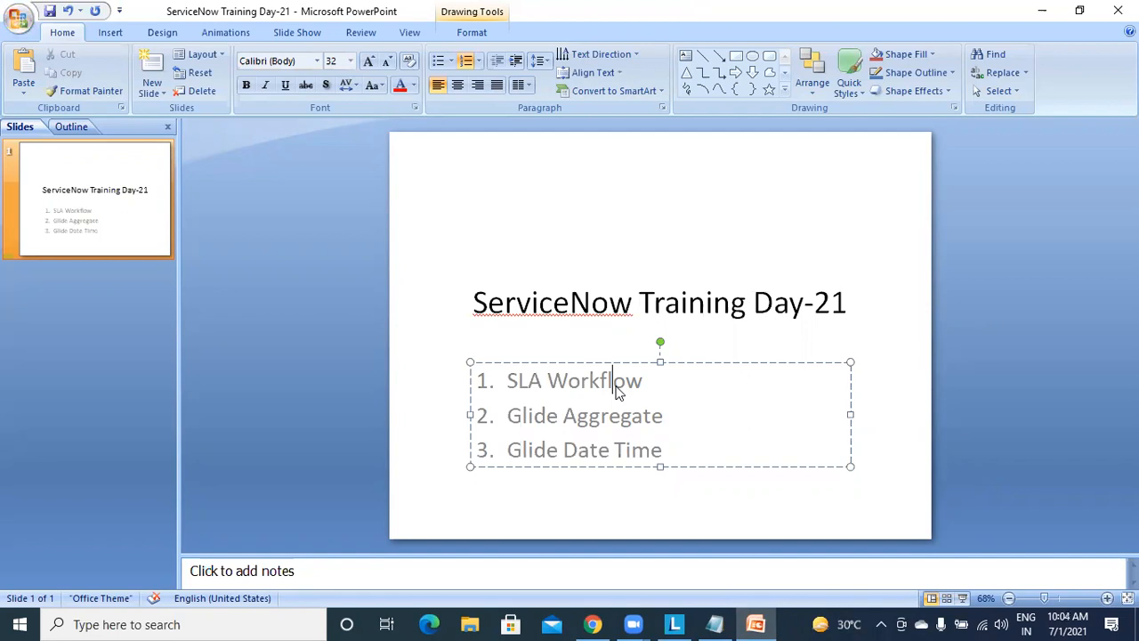
left_click(655, 384)
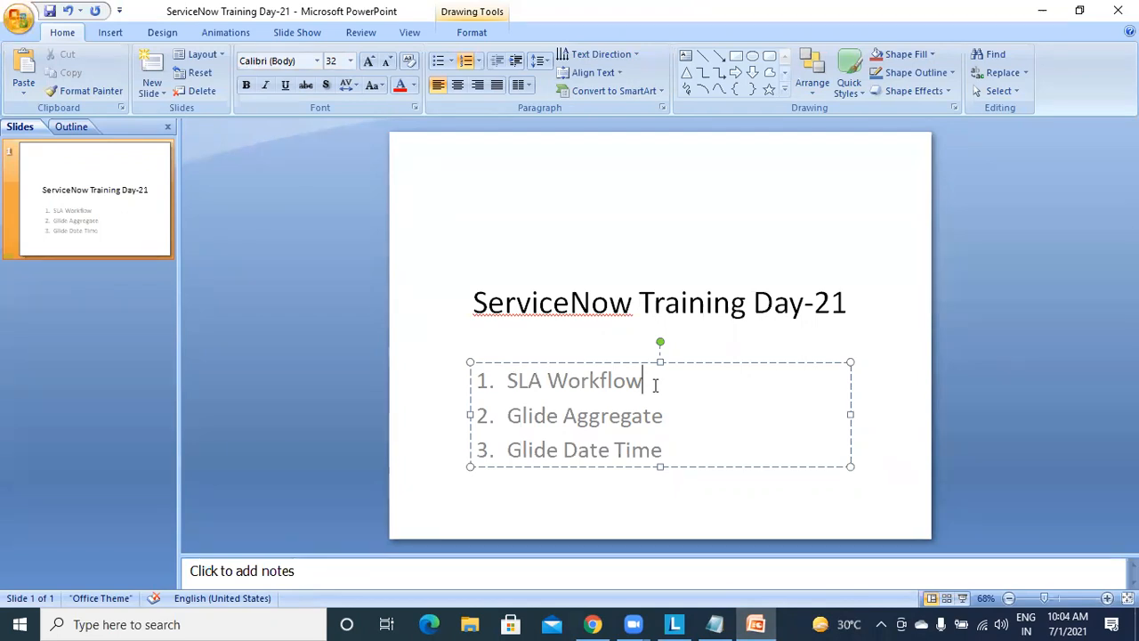
left_click(675, 412)
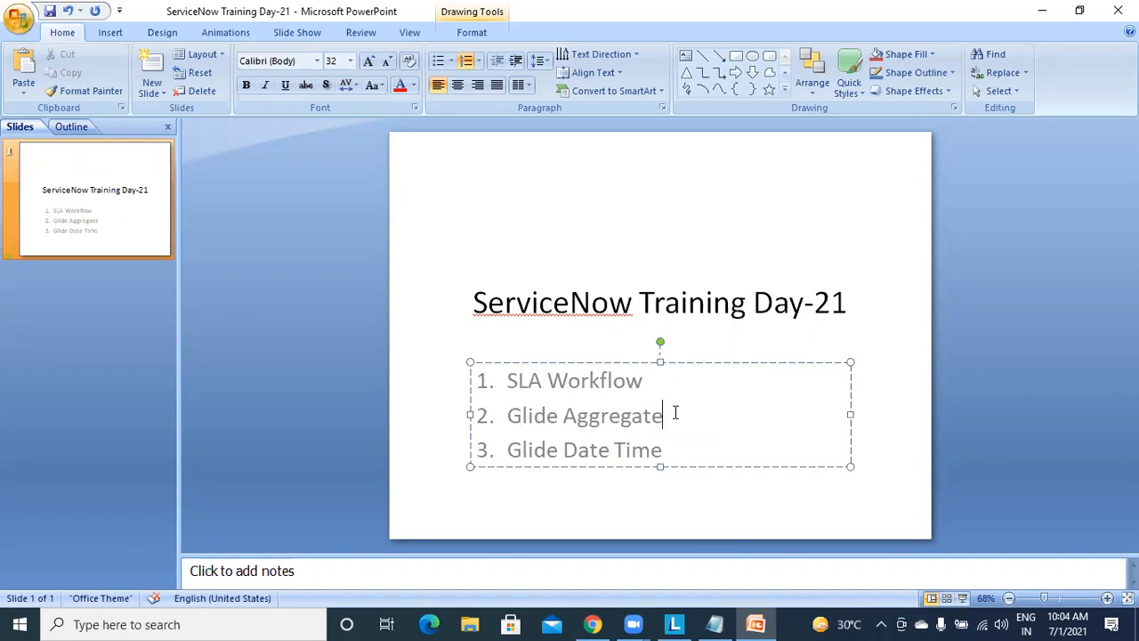
left_click(675, 451)
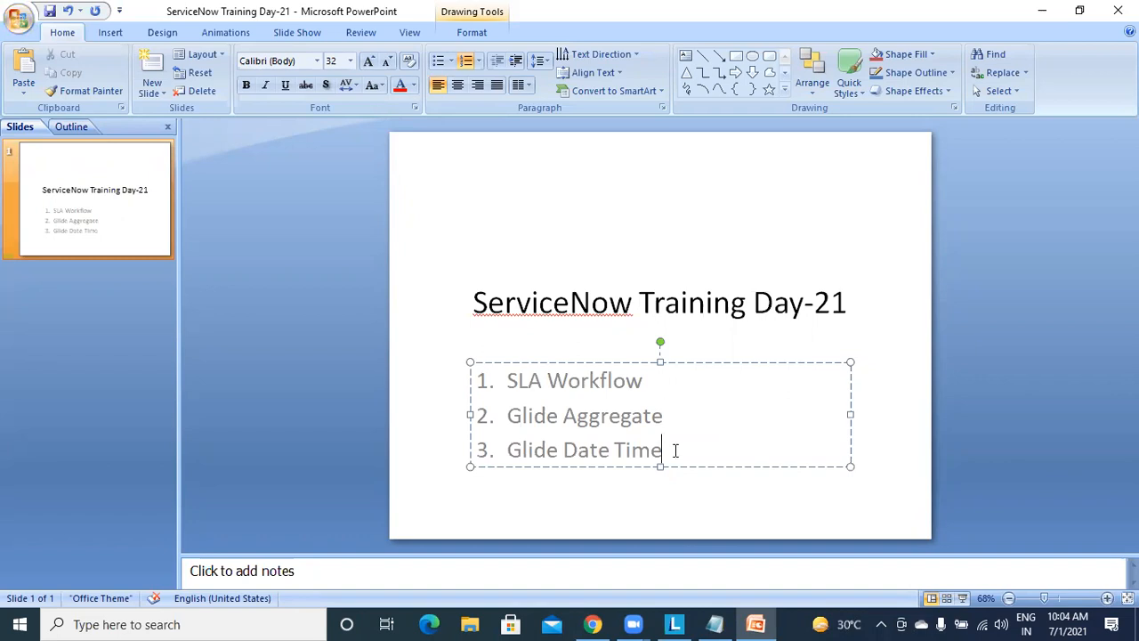
left_click(588, 485)
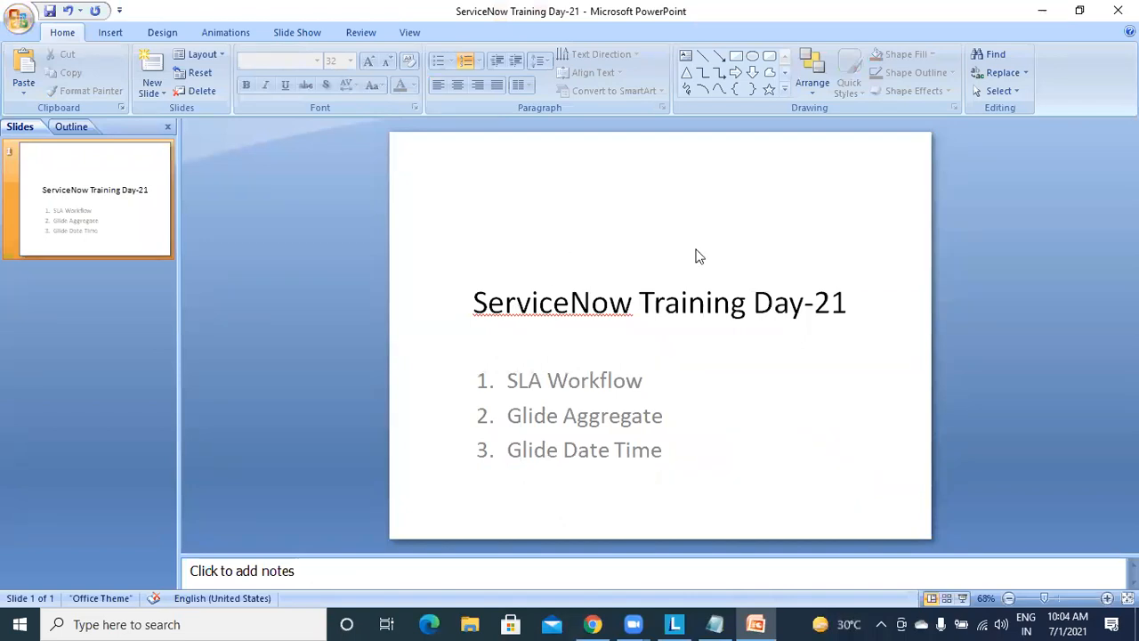
left_click(592, 623)
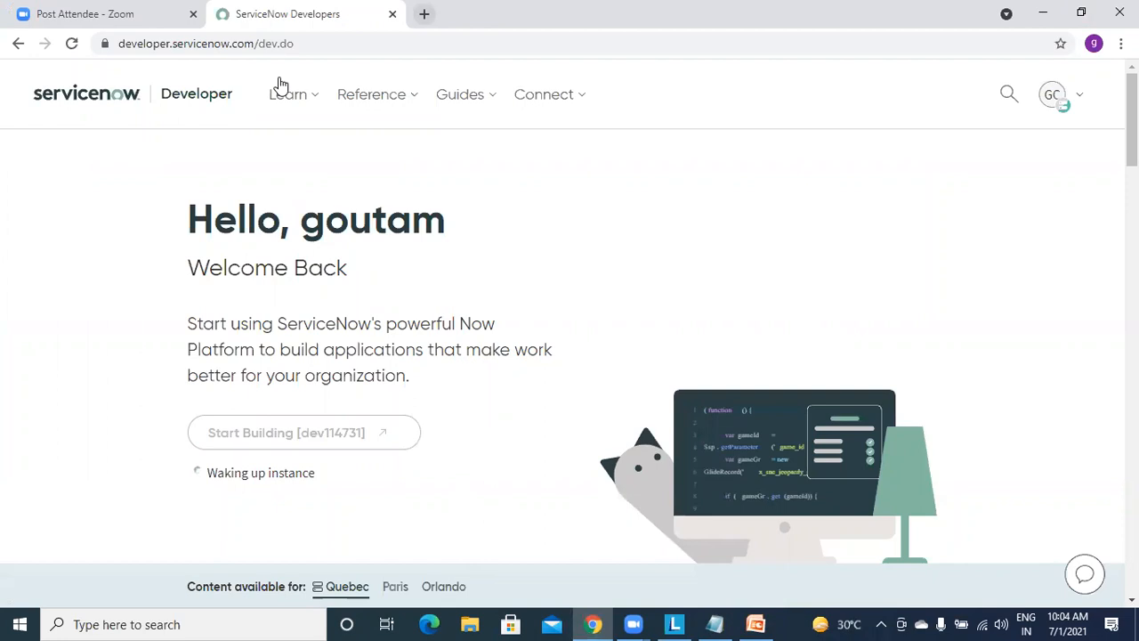
Step: In a new tab, search 'nowl' and open the 'Now Learning - ServiceNow' site
left_click(424, 14)
left_click(425, 40)
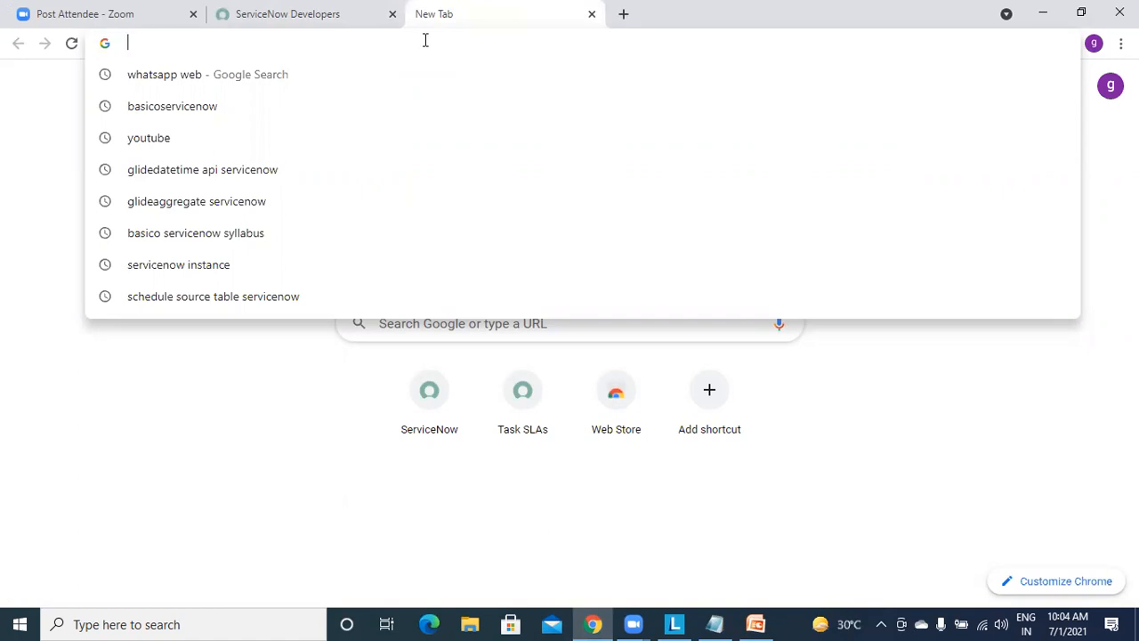
type("now")
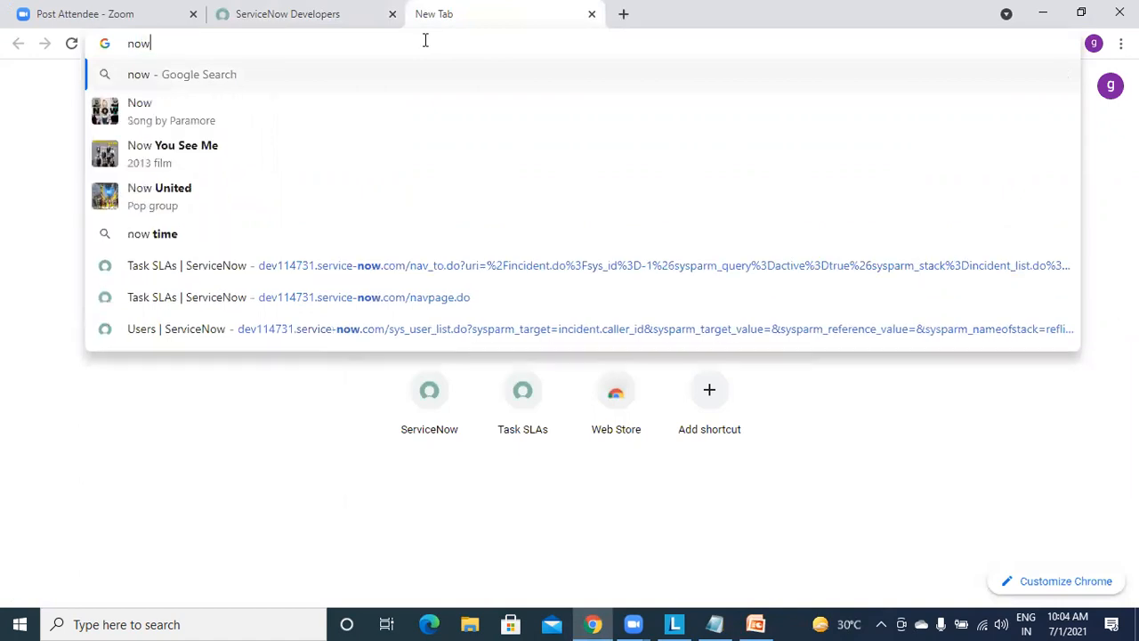
type("l")
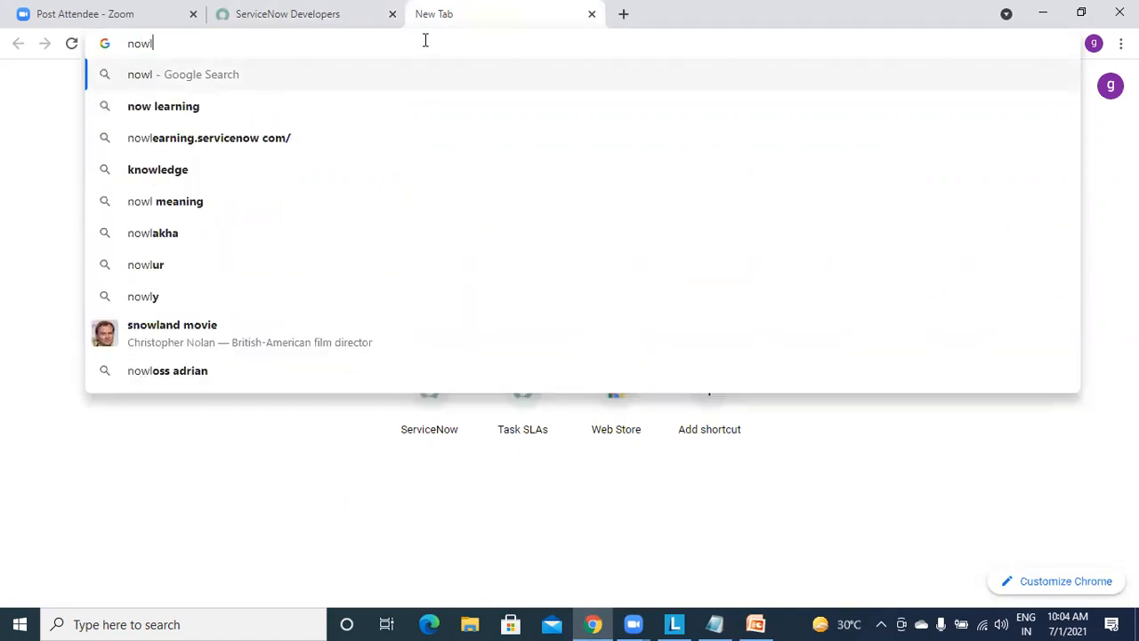
left_click(203, 142)
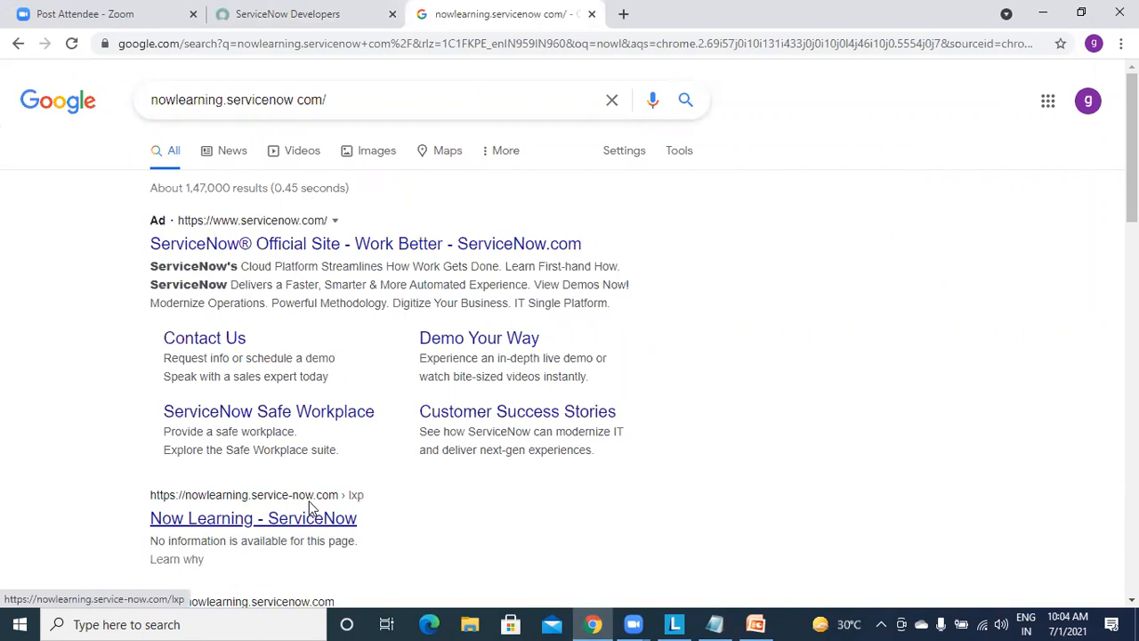
left_click(277, 522)
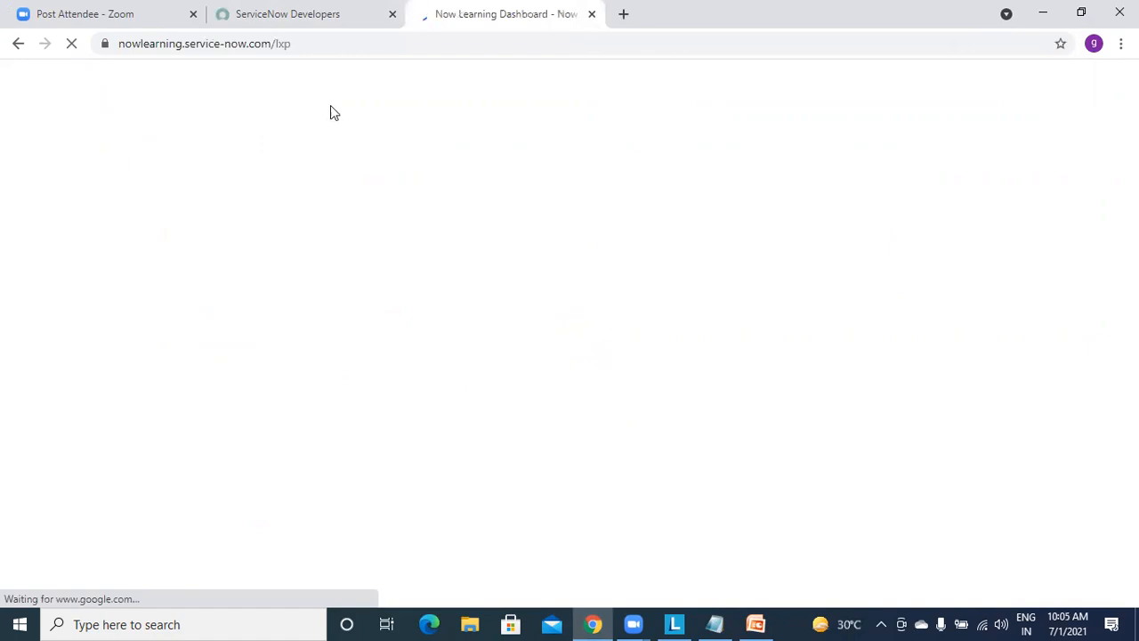
Step: Dismiss the Now Assist banner and log in to Now Learning up to the passcode field
left_click(348, 25)
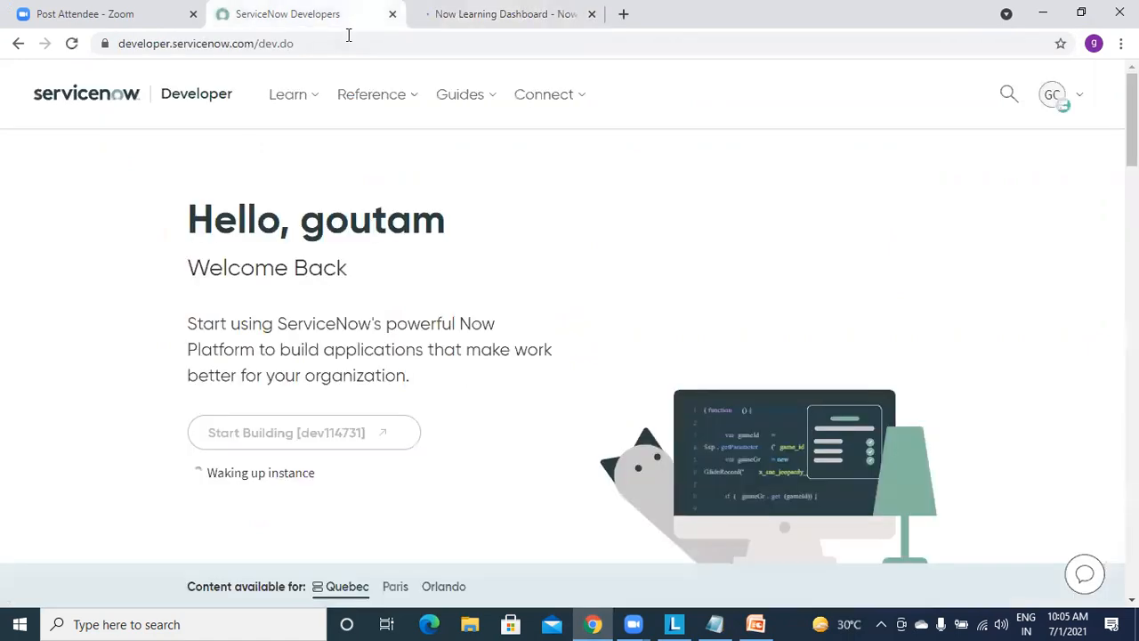
left_click(421, 28)
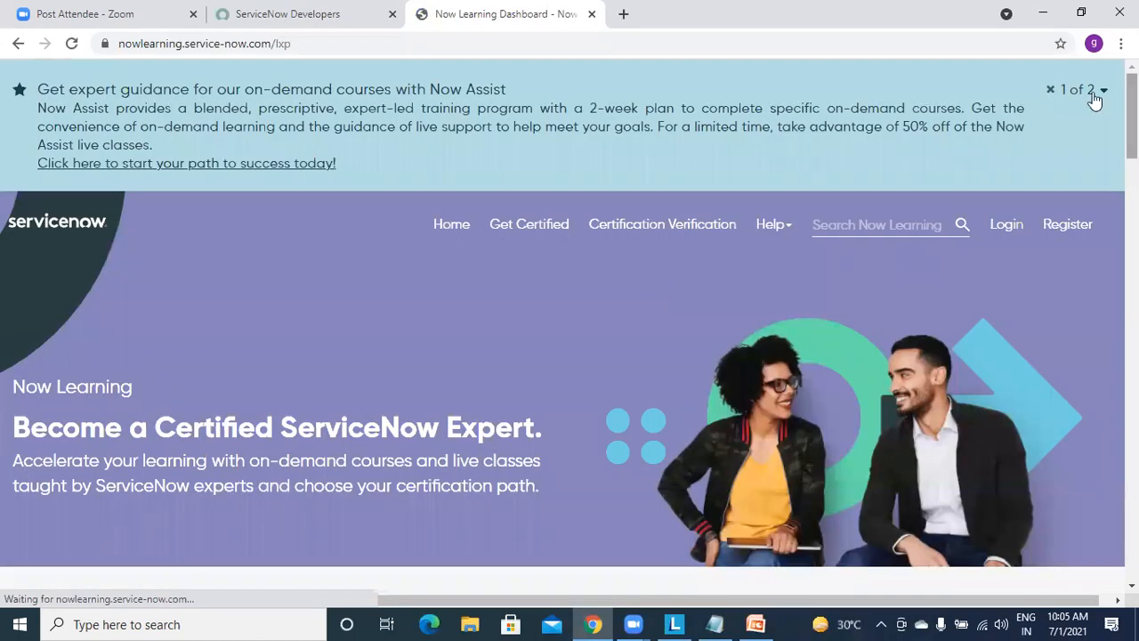
left_click(1047, 91)
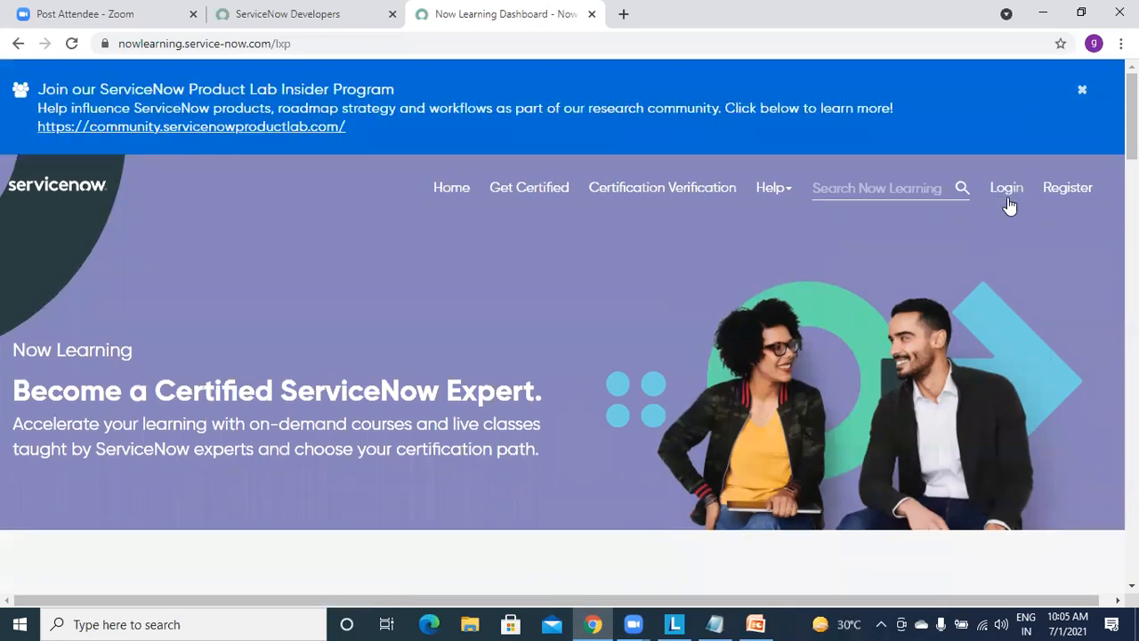
left_click(1001, 189)
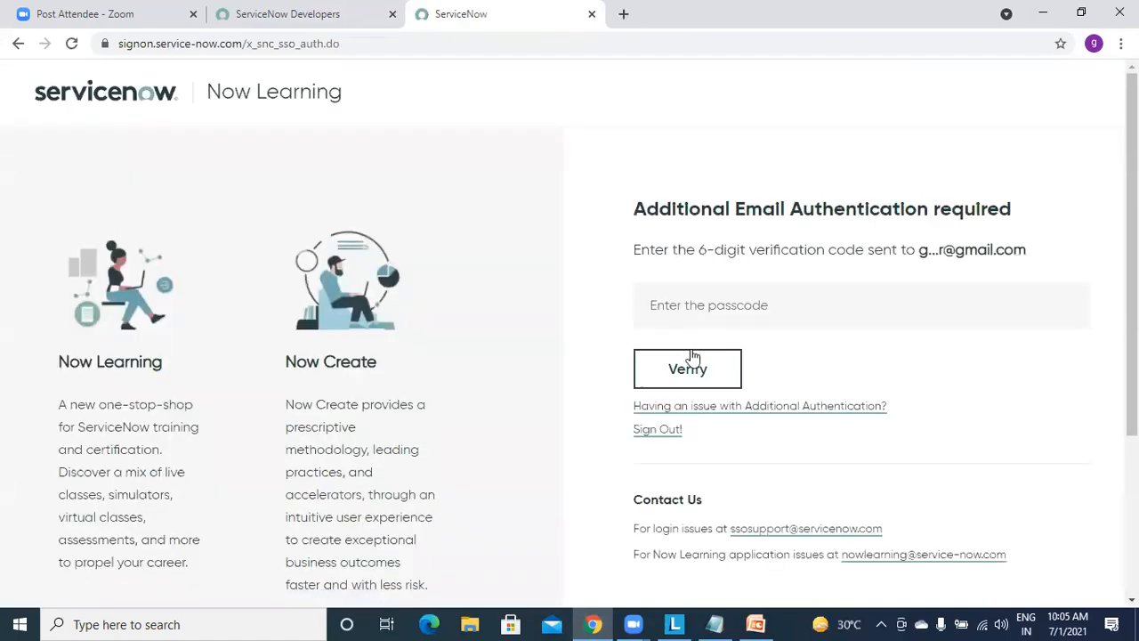
left_click(697, 304)
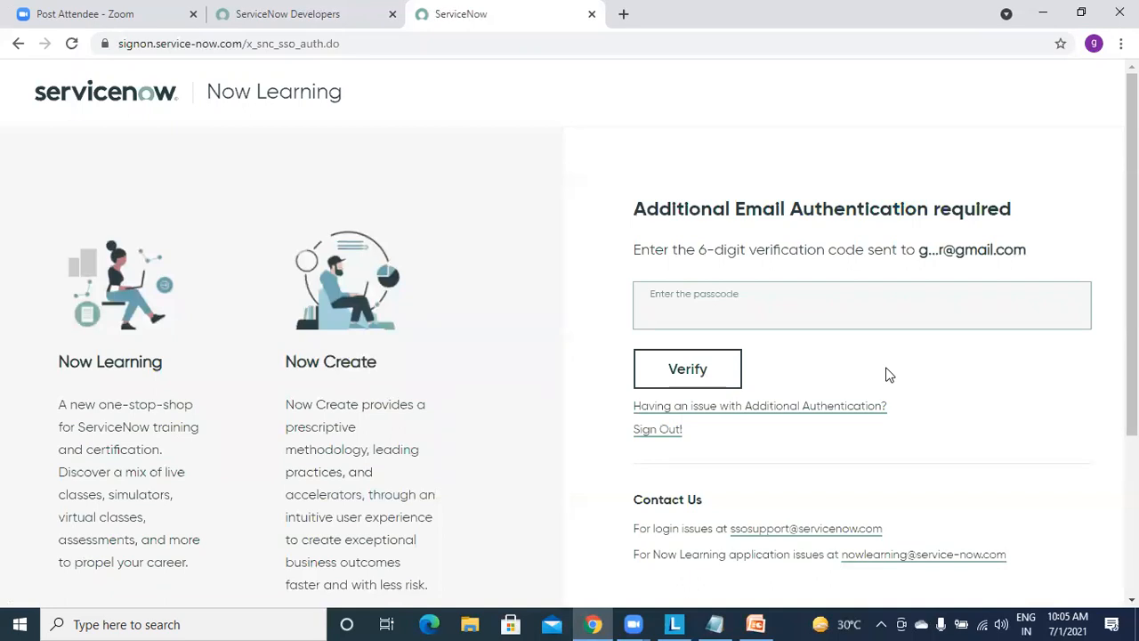
Step: Enter the emailed 6-digit verification code and verify to reach the signed-in dashboard
left_click(686, 378)
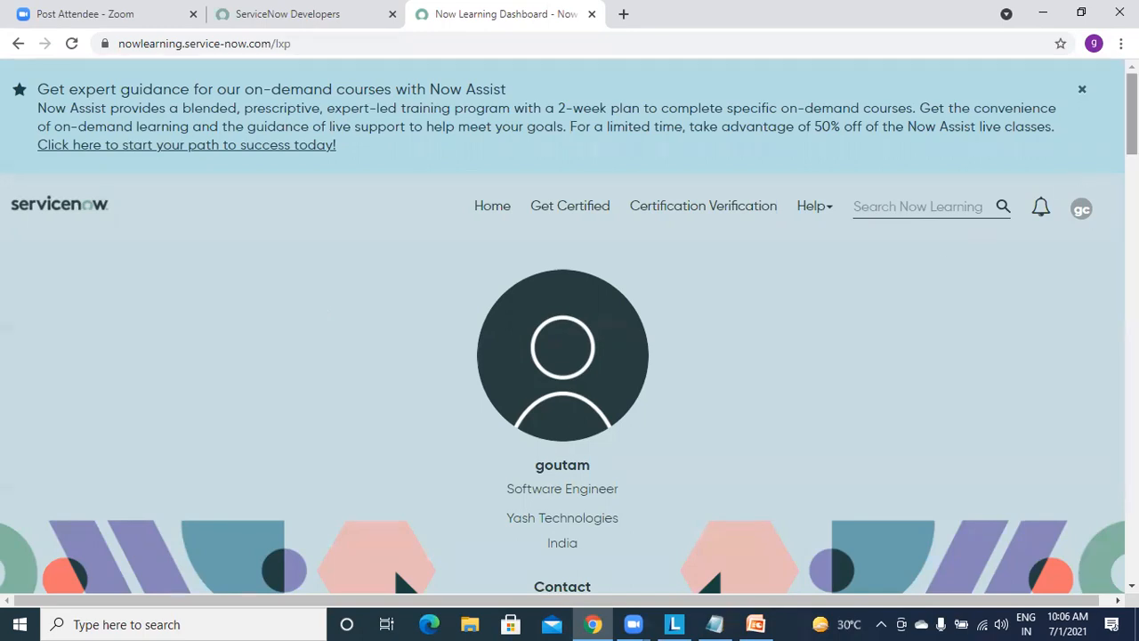
scroll(1132, 116, "down", 5)
Step: Scroll to the Learn catalogue and filter it by the System Administrator role (389 items)
scroll(286, 58, "down", 2)
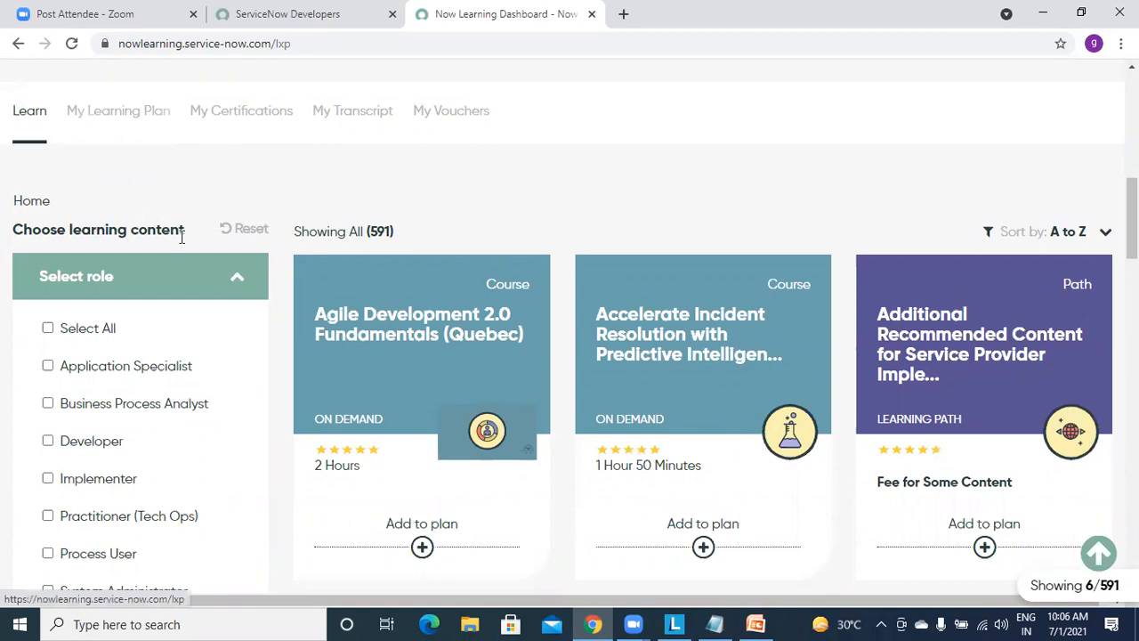
mouse_move(517, 305)
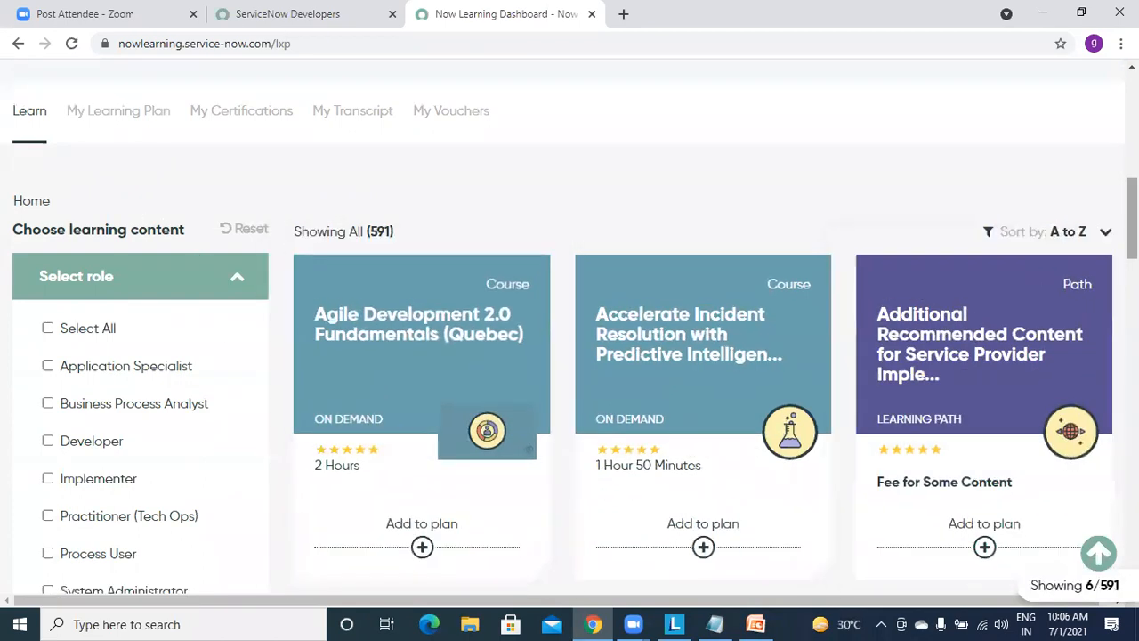
scroll(636, 204, "up", 1)
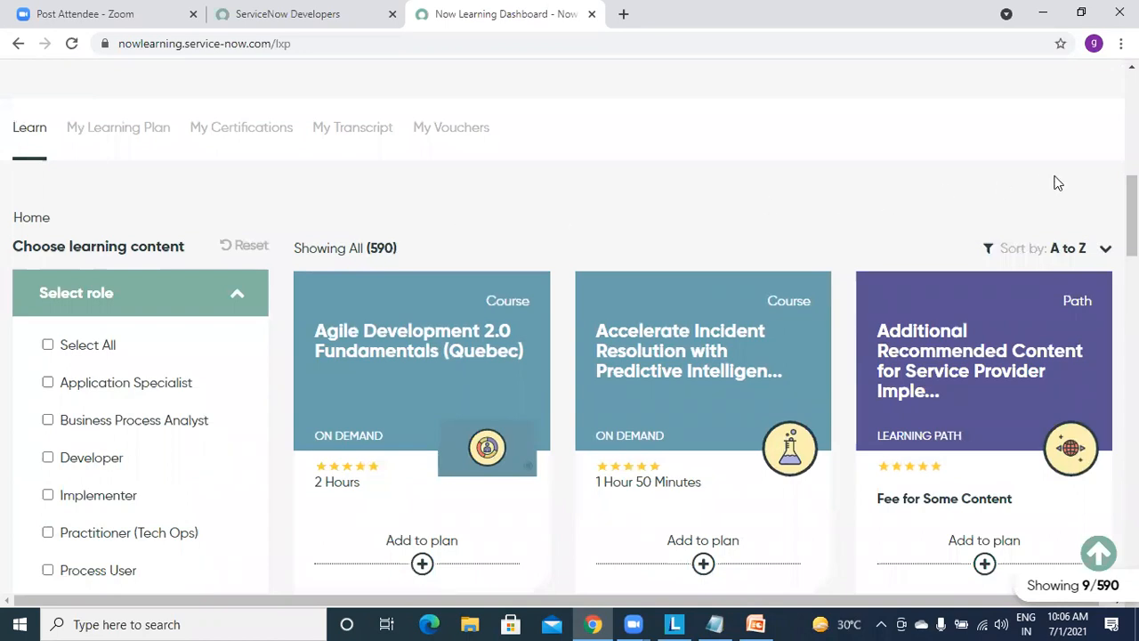
scroll(116, 282, "down", 2)
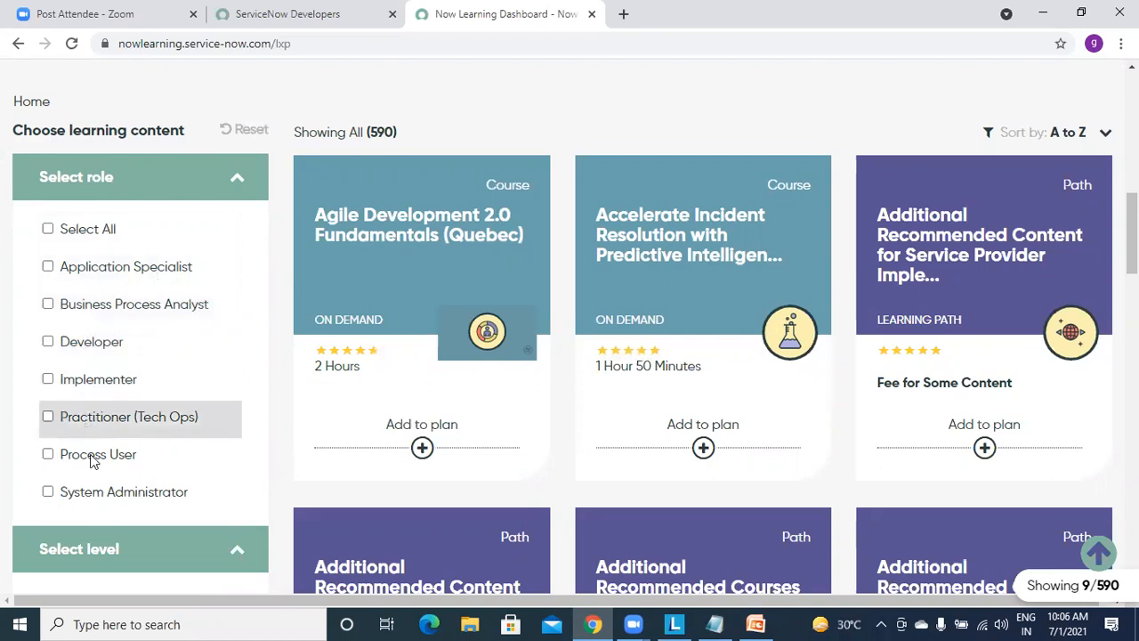
left_click(47, 492)
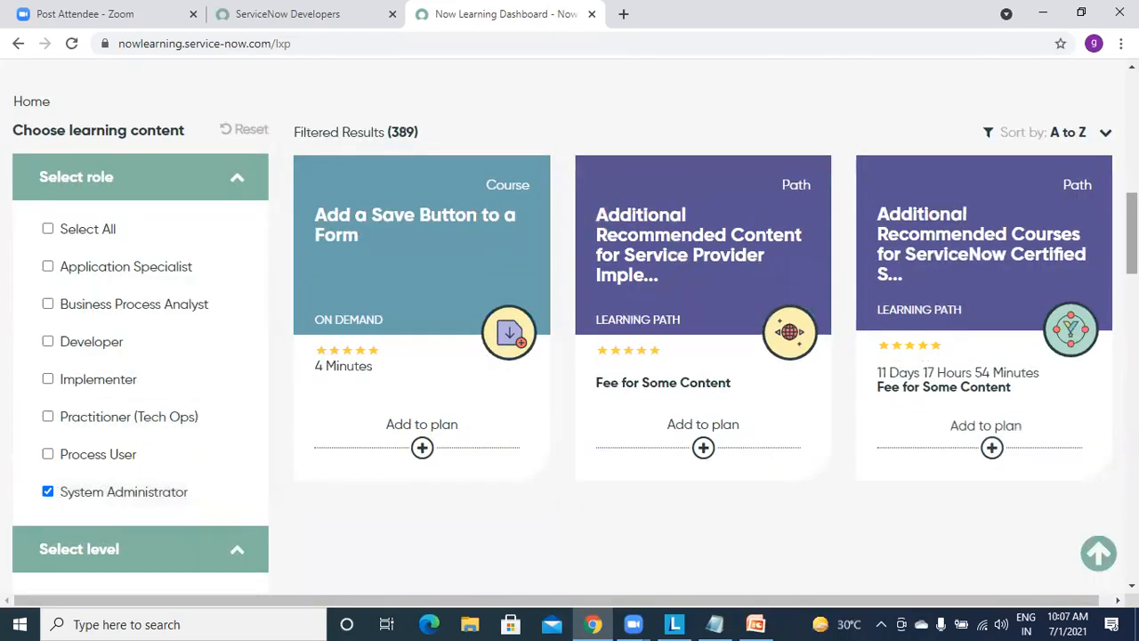
scroll(570, 338, "down", 5)
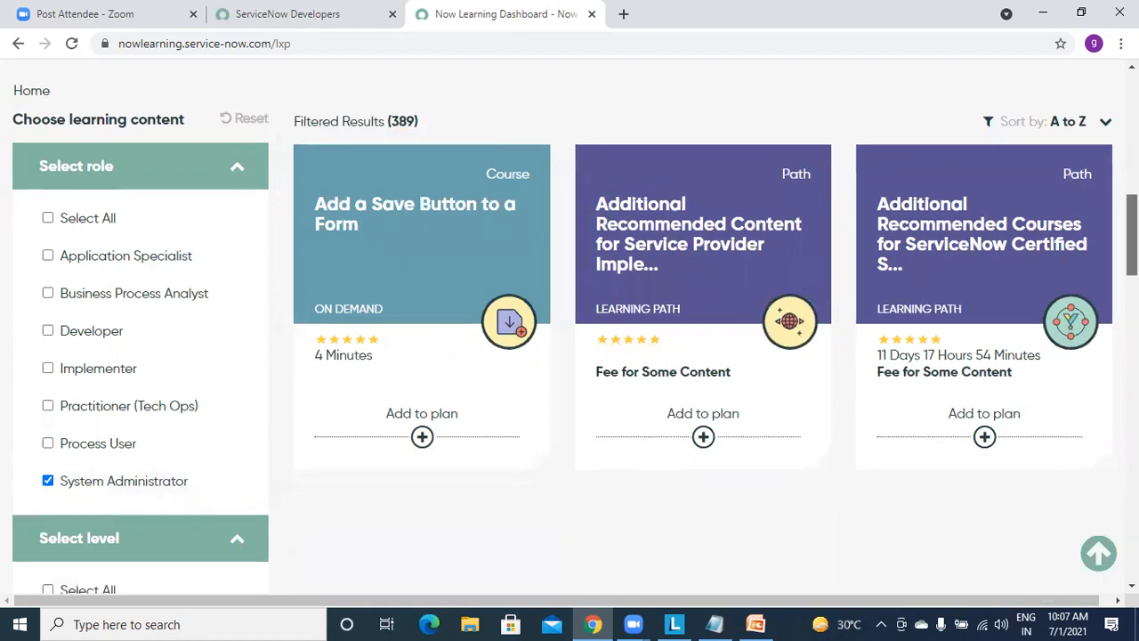
scroll(569, 329, "up", 5)
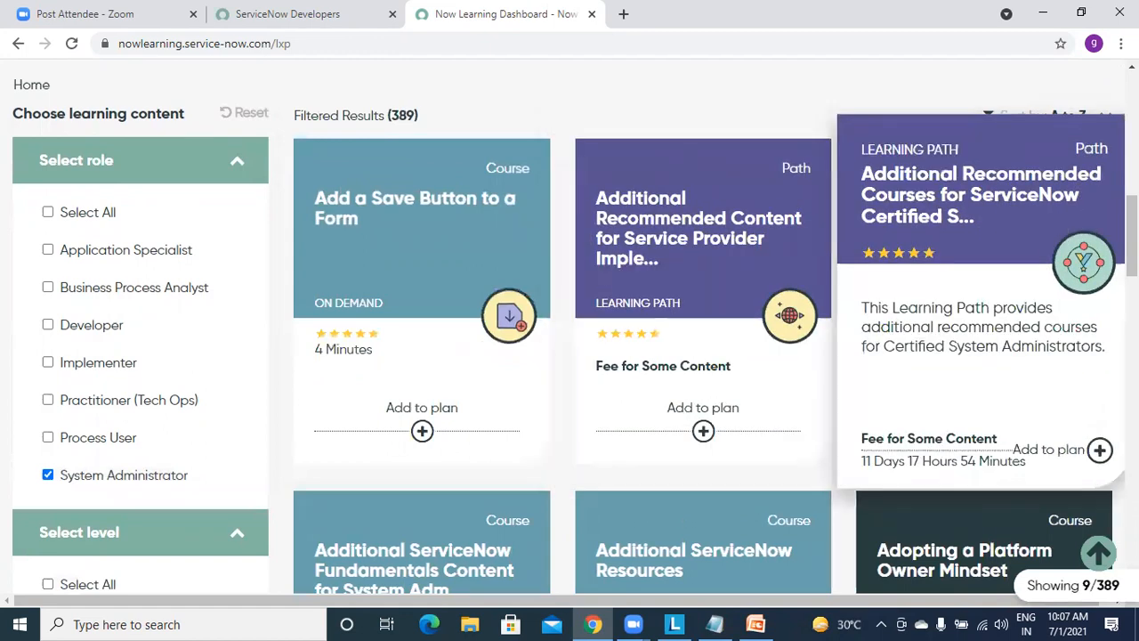
scroll(570, 330, "down", 4)
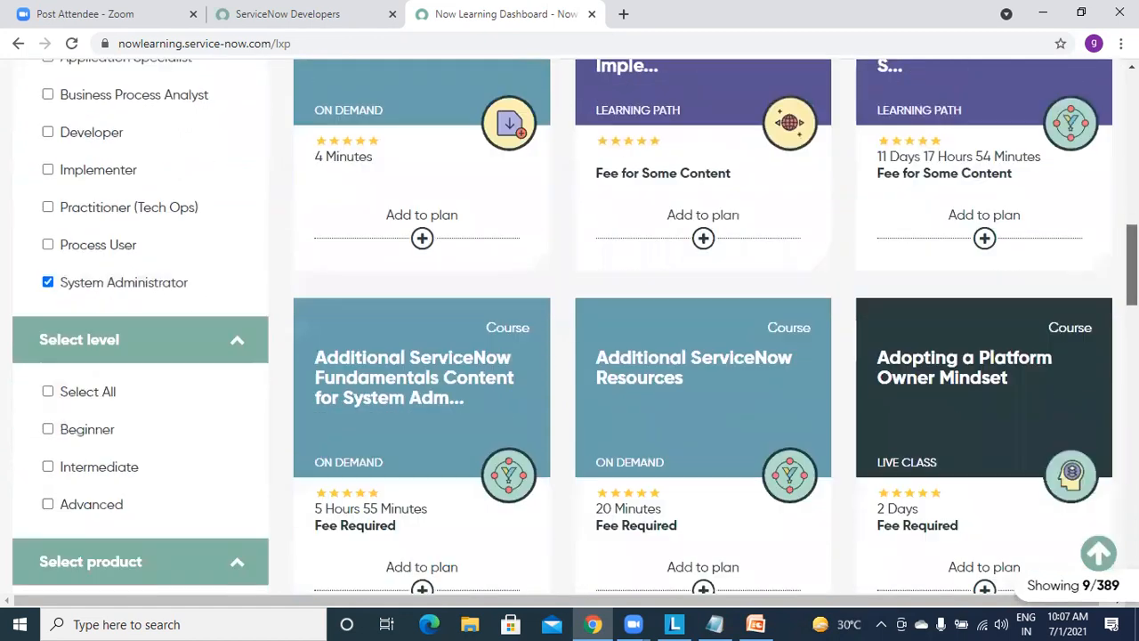
scroll(569, 329, "down", 4)
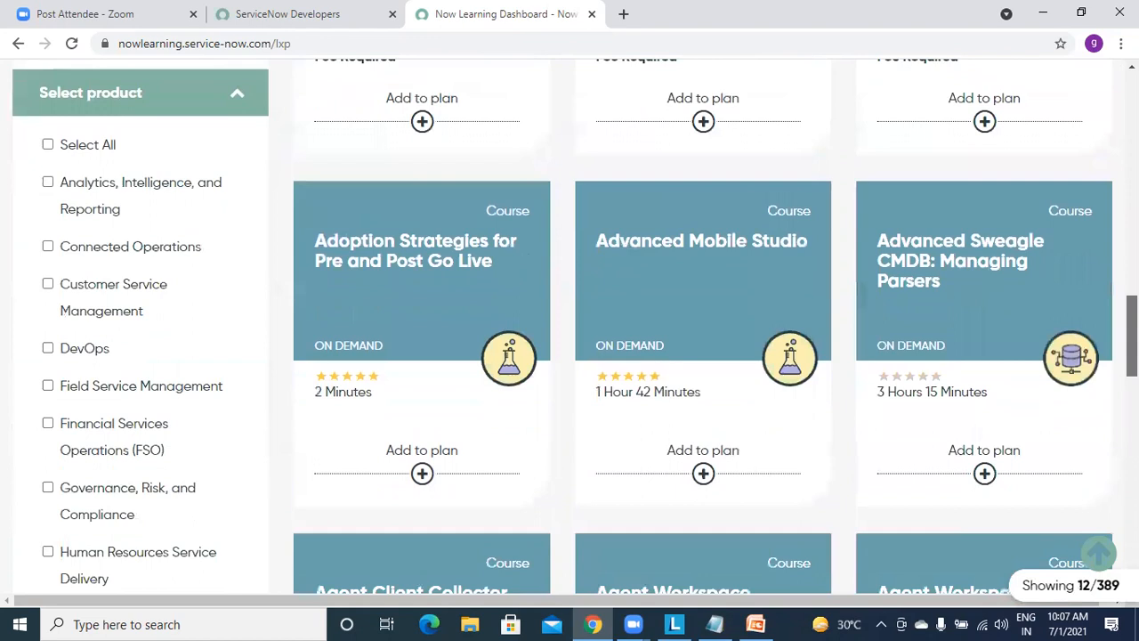
scroll(570, 329, "down", 4)
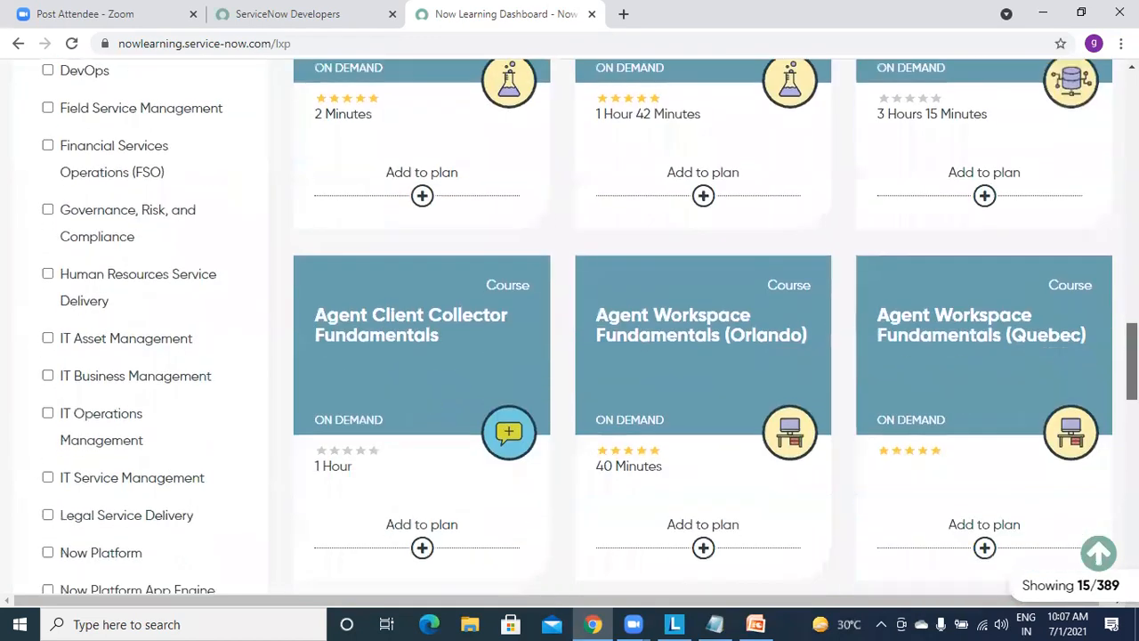
scroll(570, 329, "down", 2)
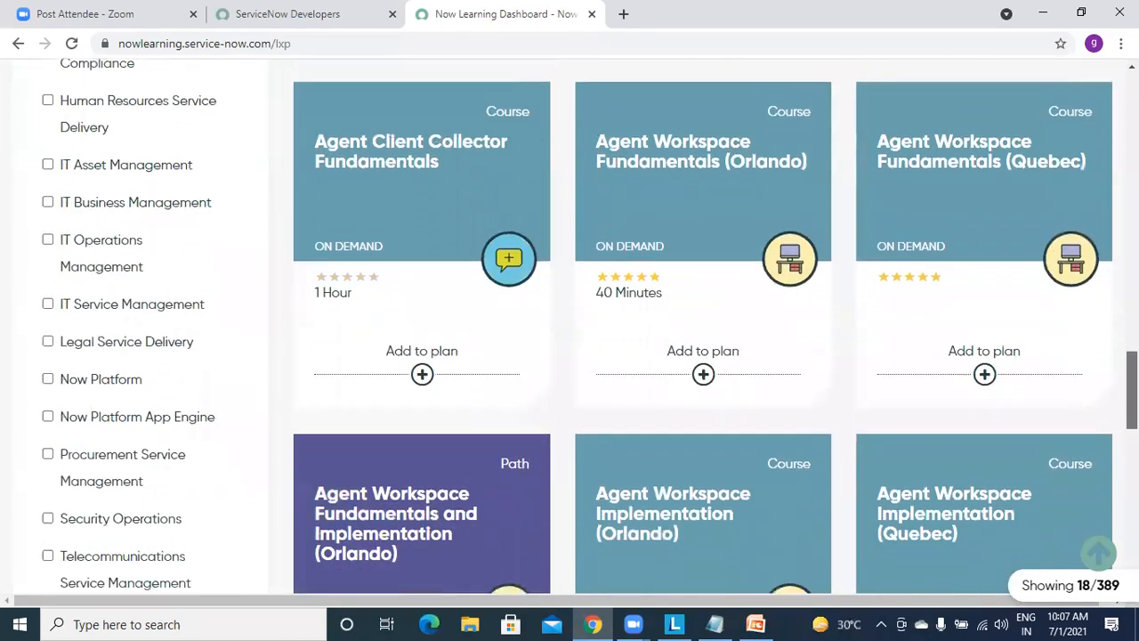
scroll(569, 330, "down", 6)
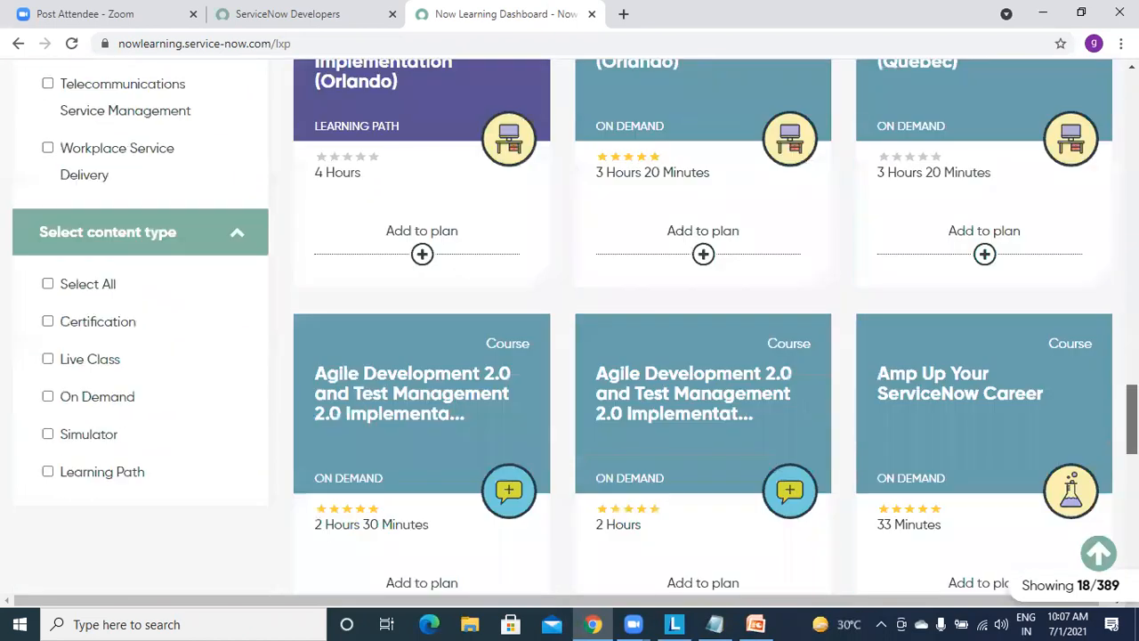
scroll(455, 223, "down", 2)
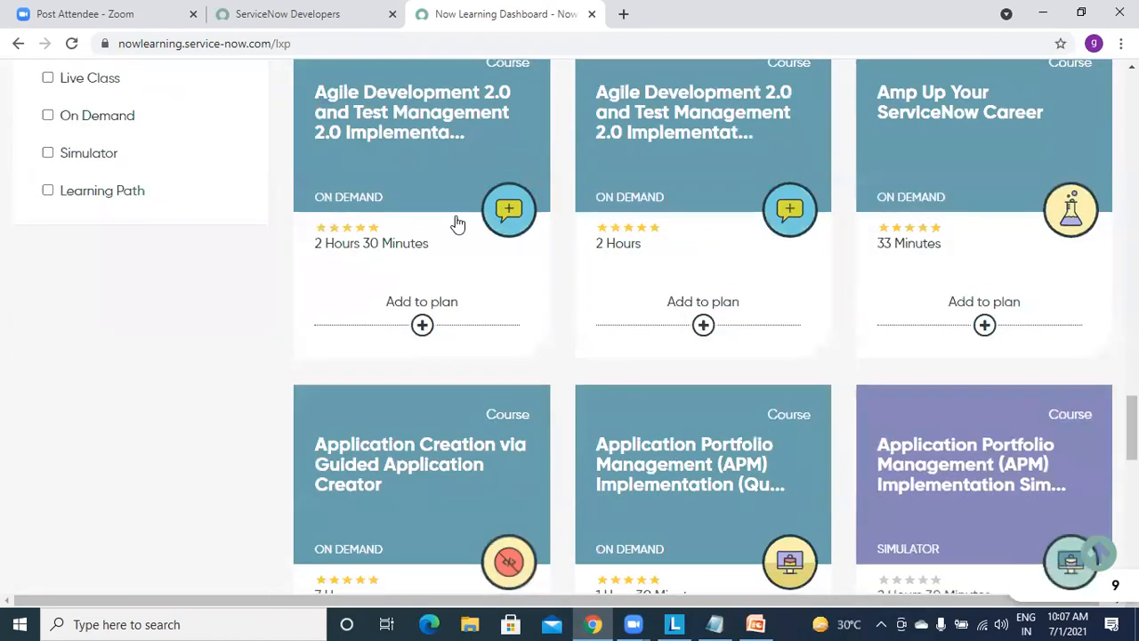
mouse_move(418, 193)
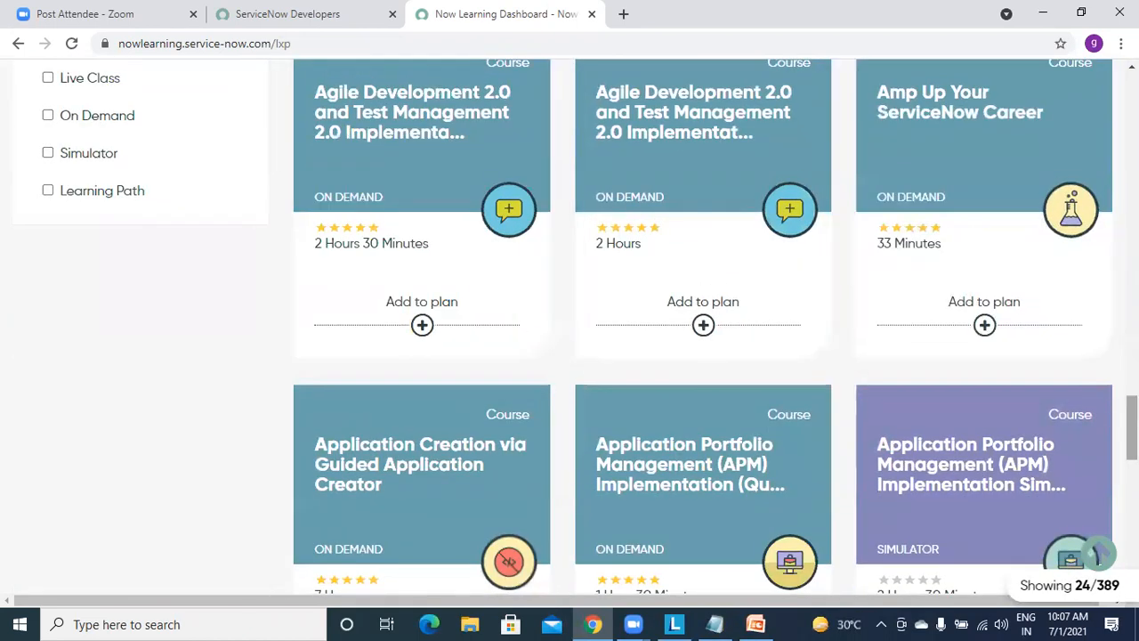
scroll(1132, 410, "down", 1)
scroll(569, 324, "down", 2)
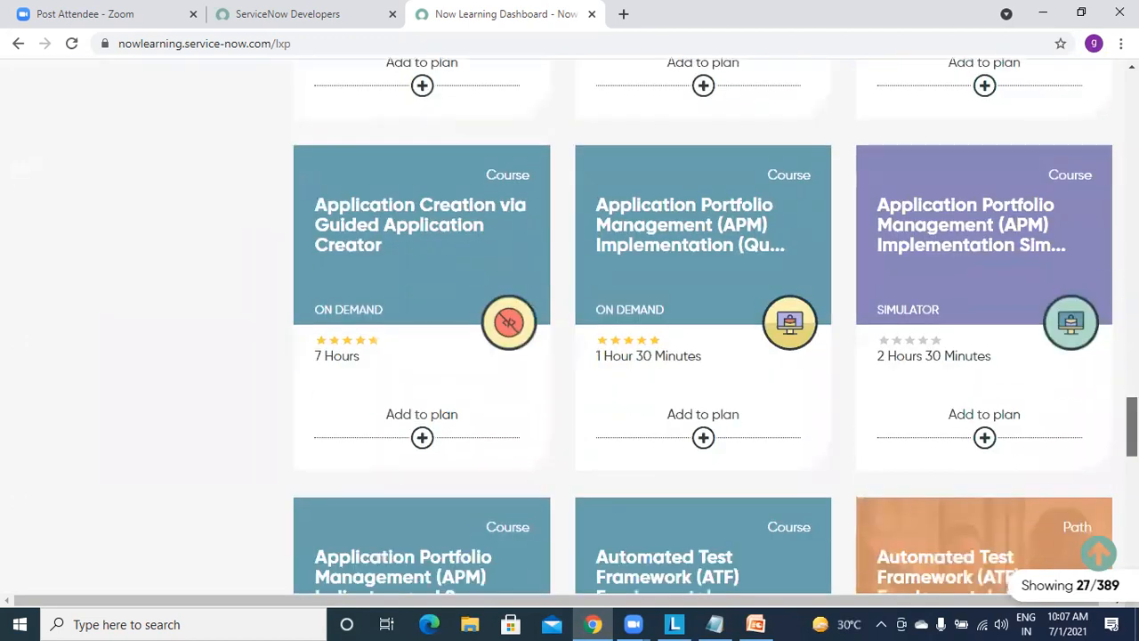
left_click_drag(1132, 427, 1132, 428)
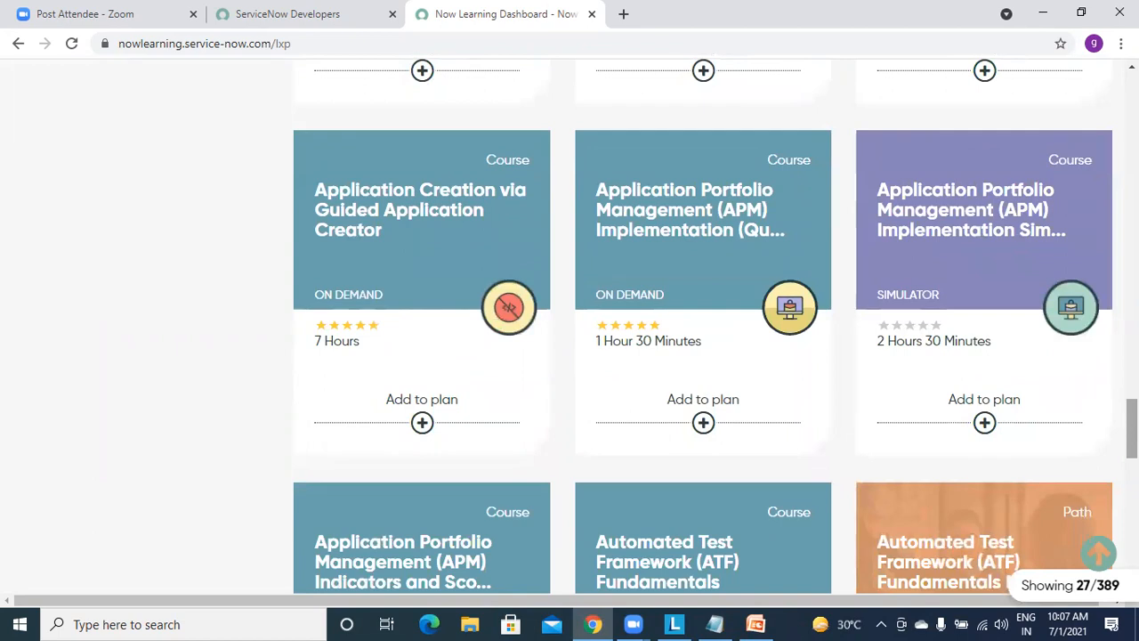
scroll(703, 325, "down", 6)
scroll(703, 325, "down", 4)
scroll(703, 325, "down", 12)
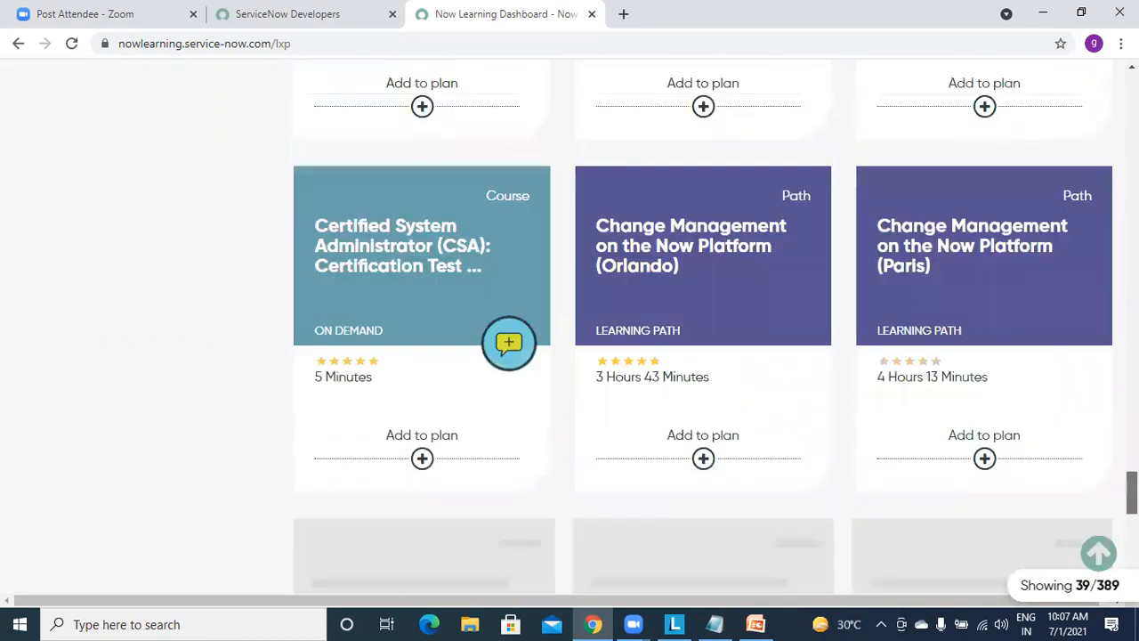
scroll(703, 325, "up", 20)
scroll(703, 324, "down", 6)
scroll(297, 237, "up", 8)
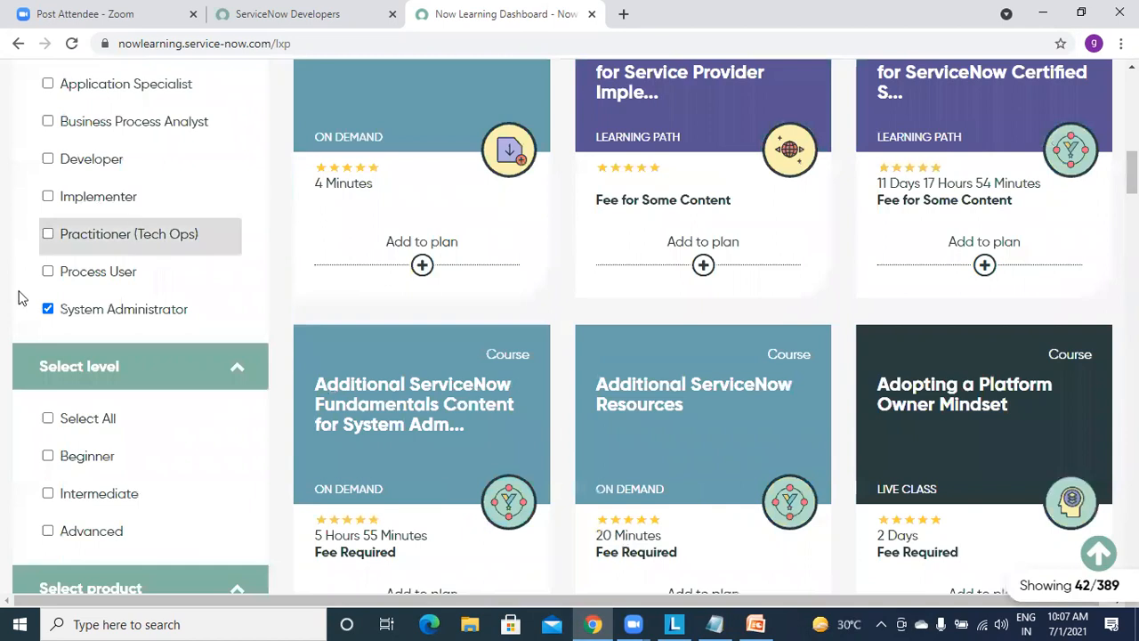
left_click(47, 308)
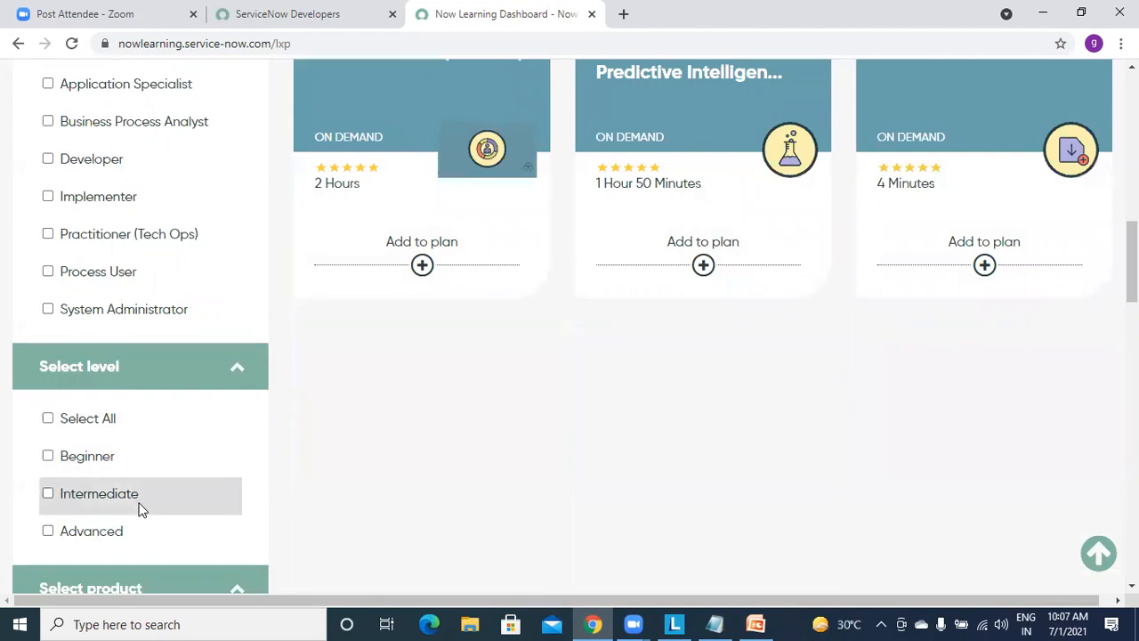
Step: Filter the catalogue to the IT Service Management product, showing 24 of 115 items
left_click_drag(1132, 261, 1132, 391)
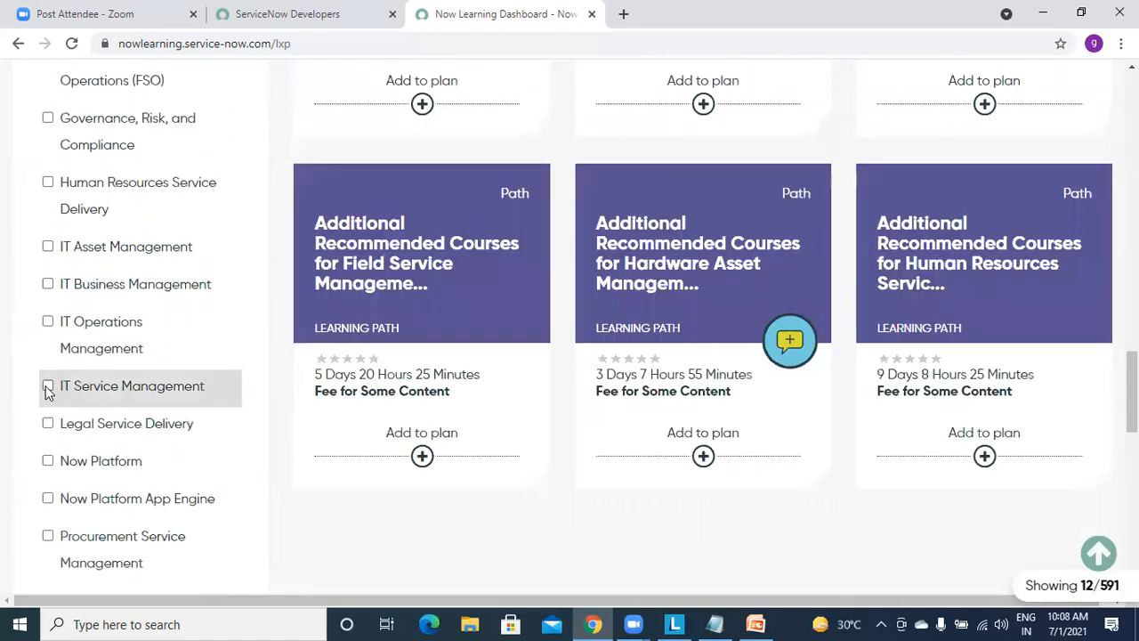
left_click(47, 387)
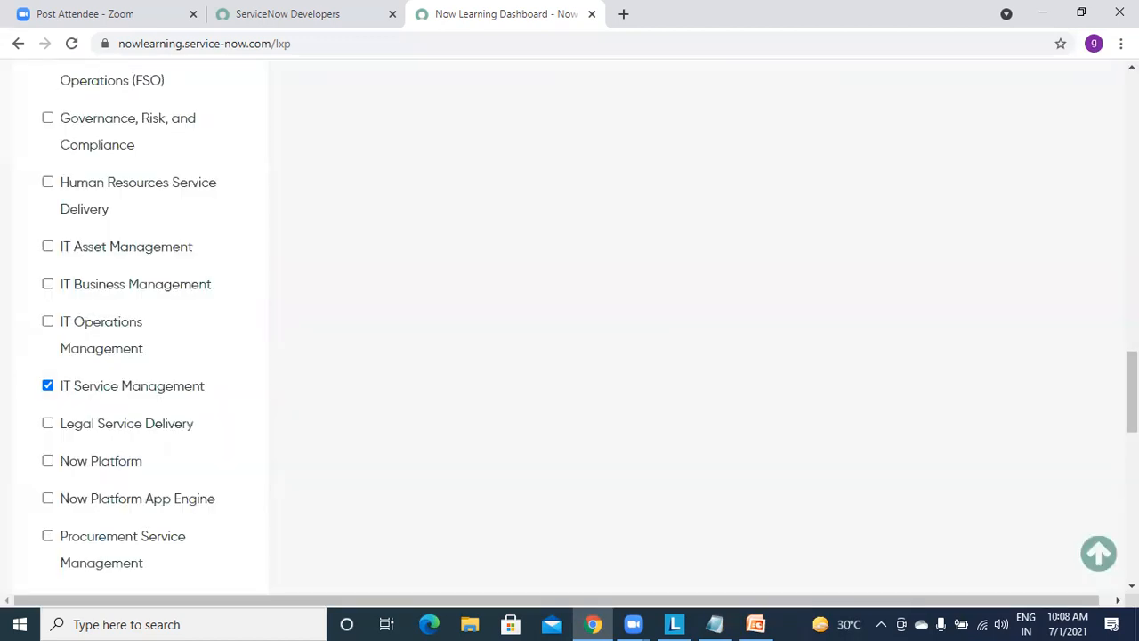
left_click_drag(1132, 391, 1132, 275)
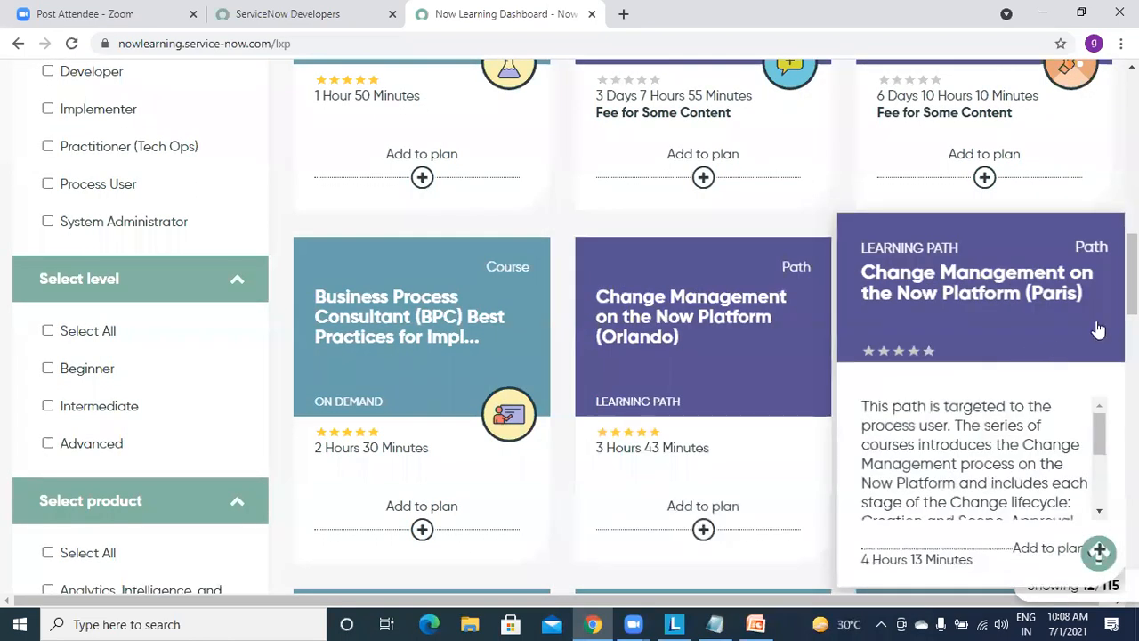
left_click_drag(1131, 298, 1132, 485)
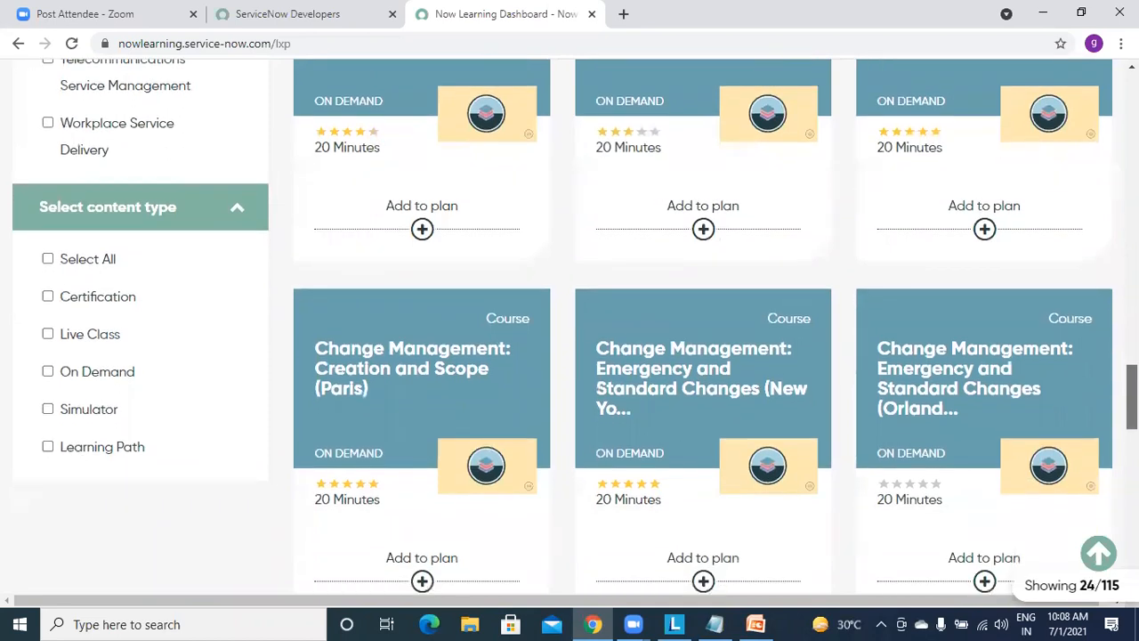
left_click_drag(1132, 397, 1132, 341)
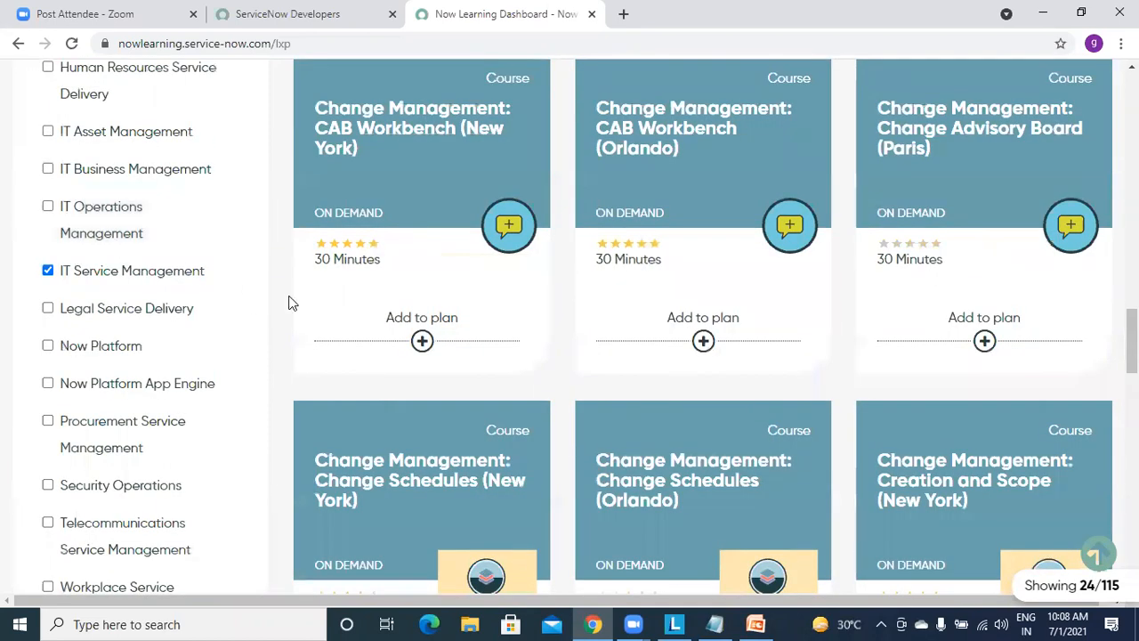
left_click_drag(1131, 342, 1131, 323)
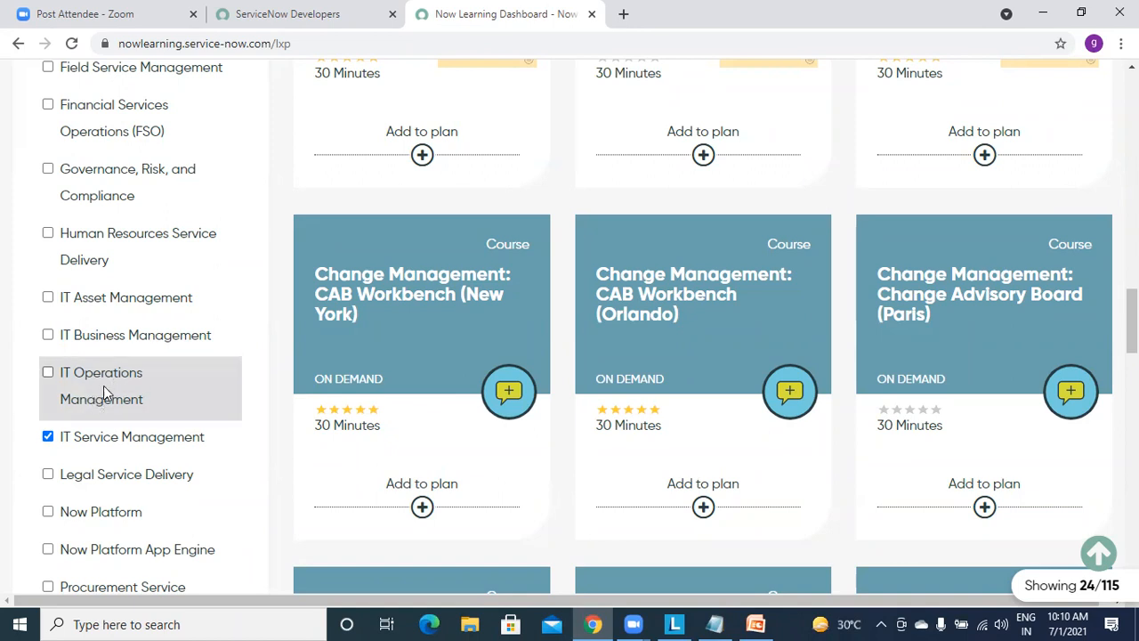
left_click(48, 437)
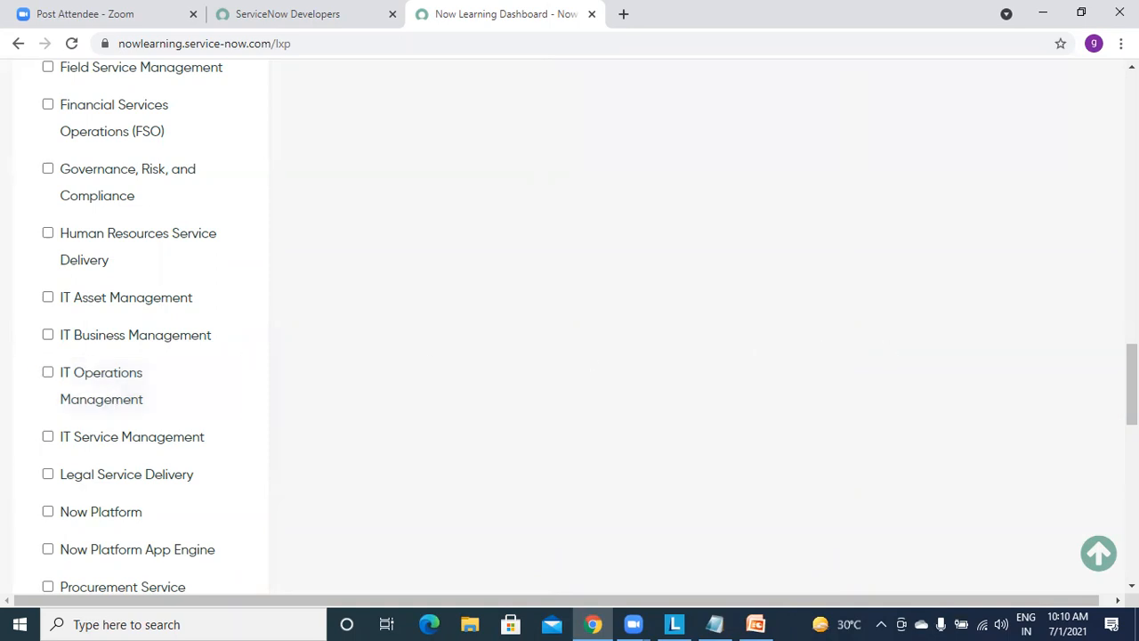
Step: Filter the catalogue to the Certification content type, giving 37 results
scroll(569, 320, "down", 8)
left_click_drag(1132, 488, 1132, 465)
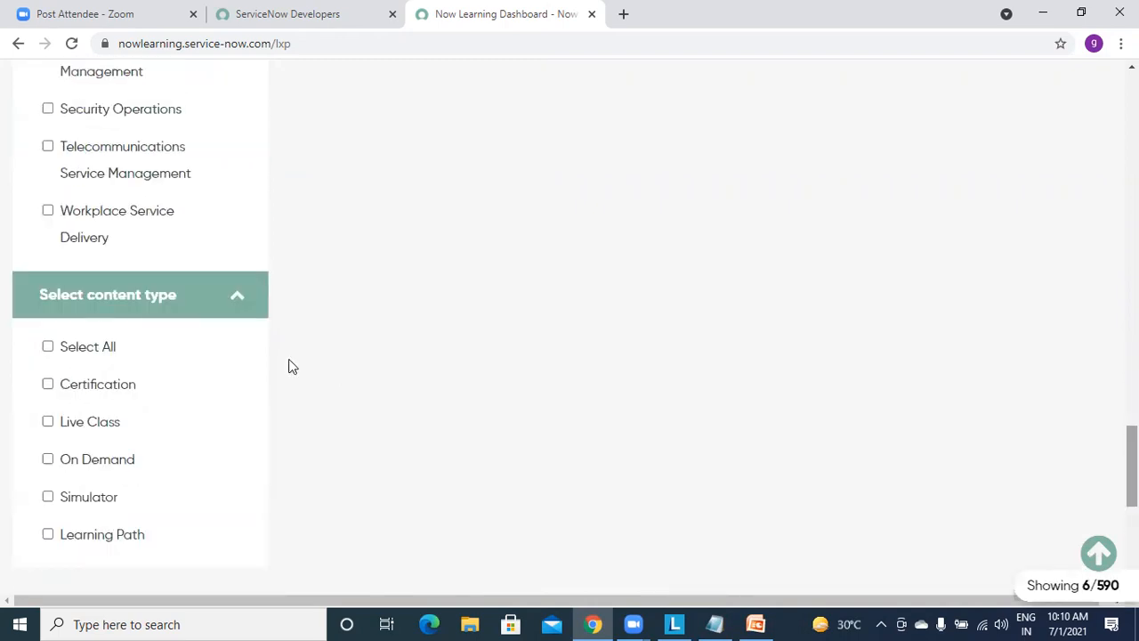
left_click(47, 385)
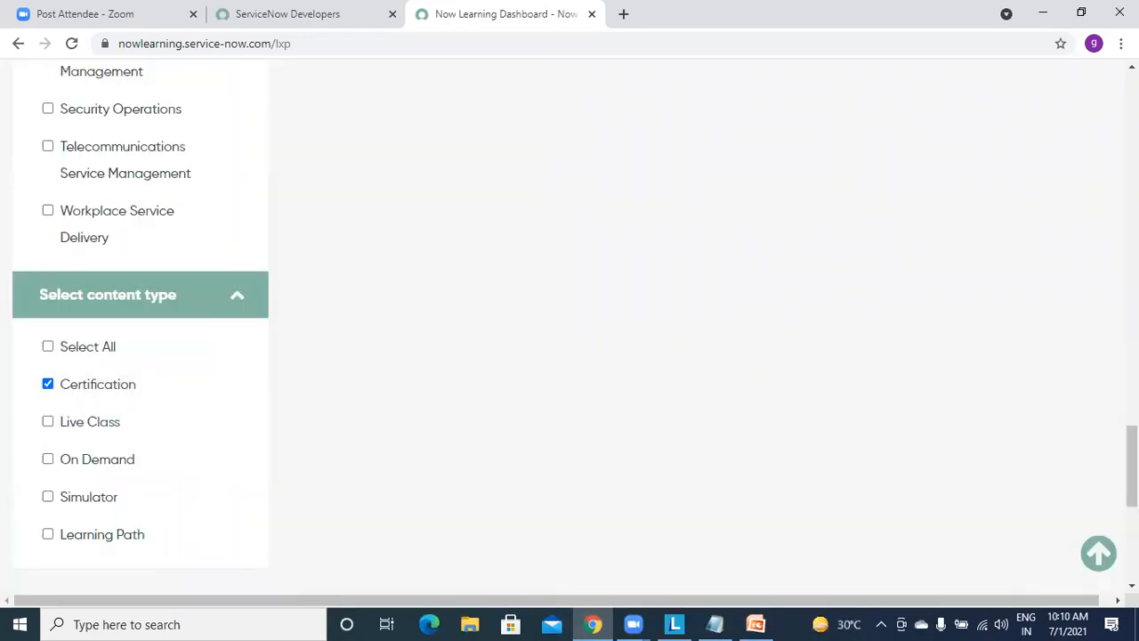
left_click_drag(1131, 466, 1132, 233)
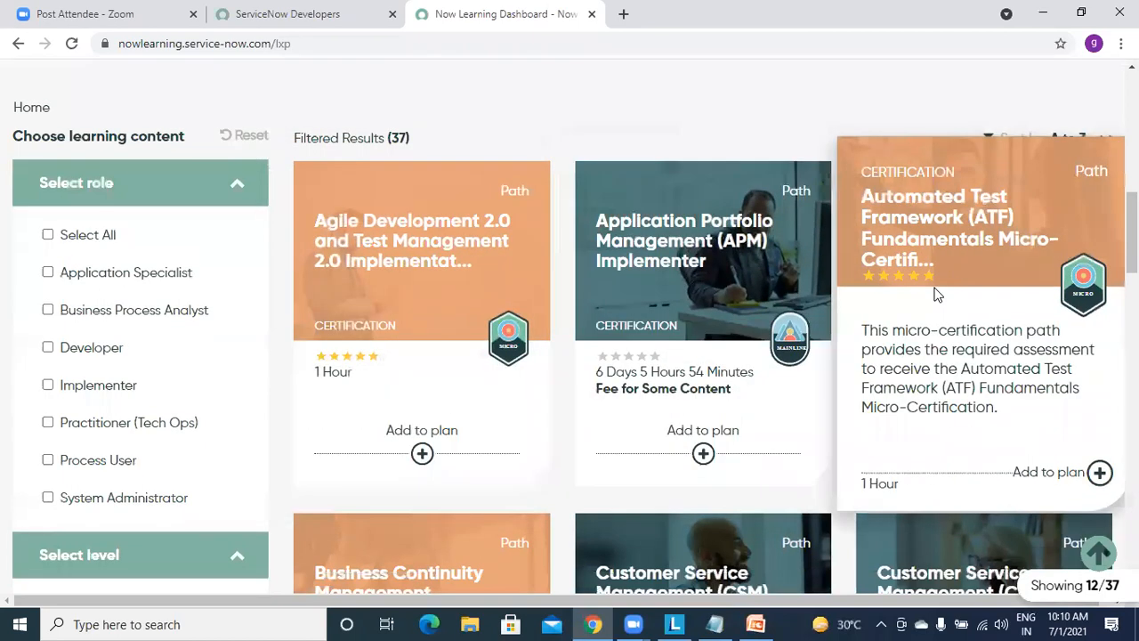
Step: Scroll the catalogue until Showing 37/37 certification paths, then back toward the top
left_click_drag(1132, 233, 1132, 283)
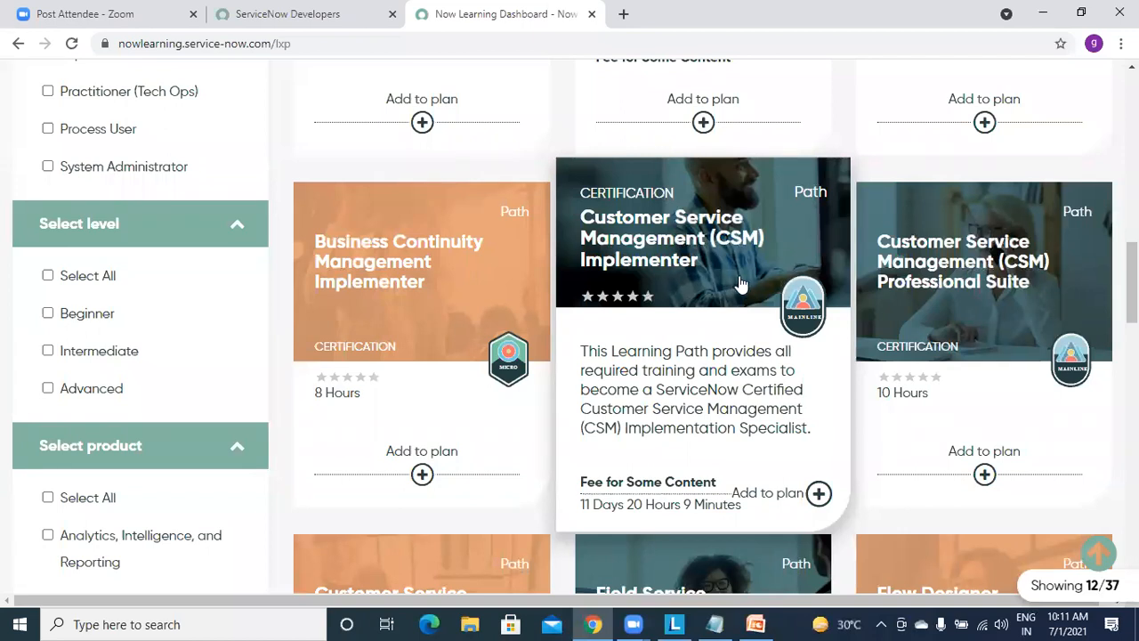
scroll(1063, 279, "down", 1)
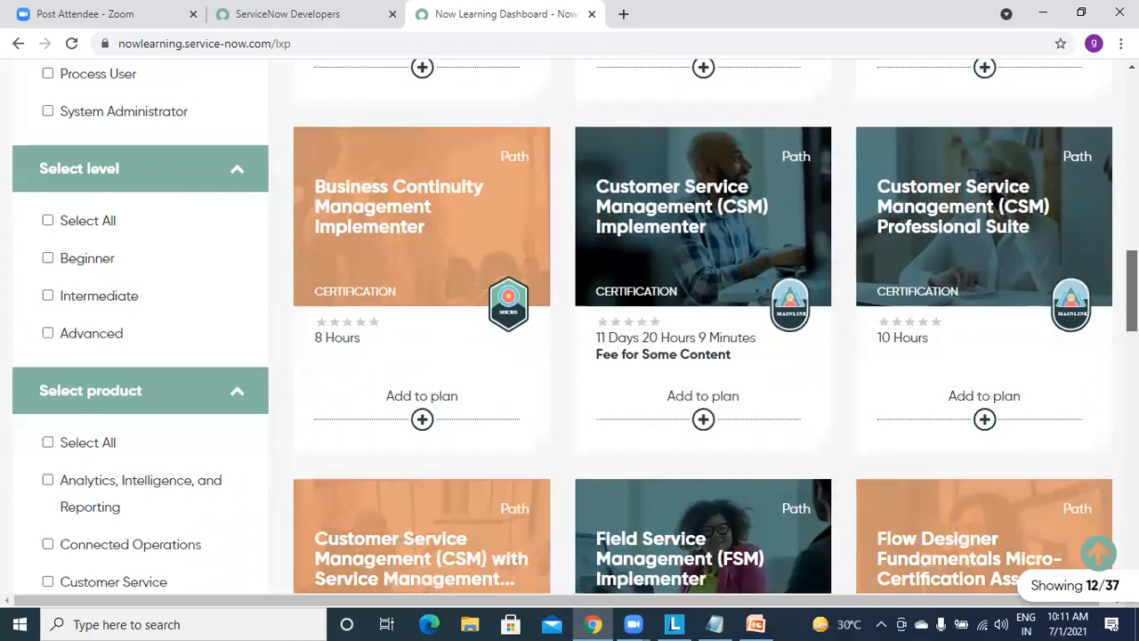
scroll(575, 325, "down", 5)
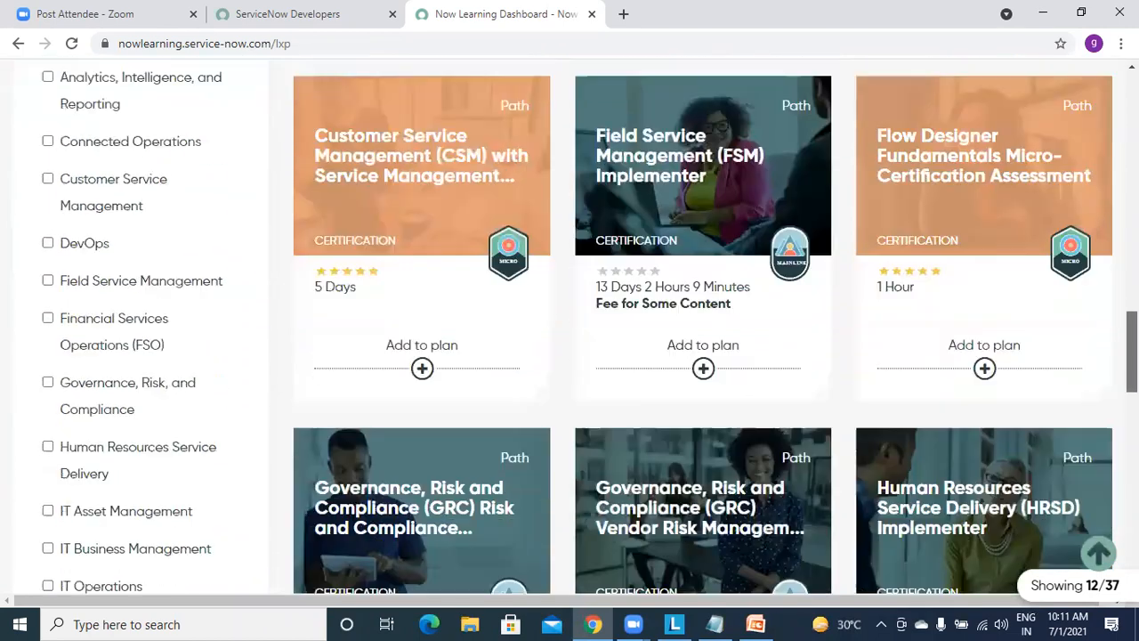
scroll(703, 329, "down", 4)
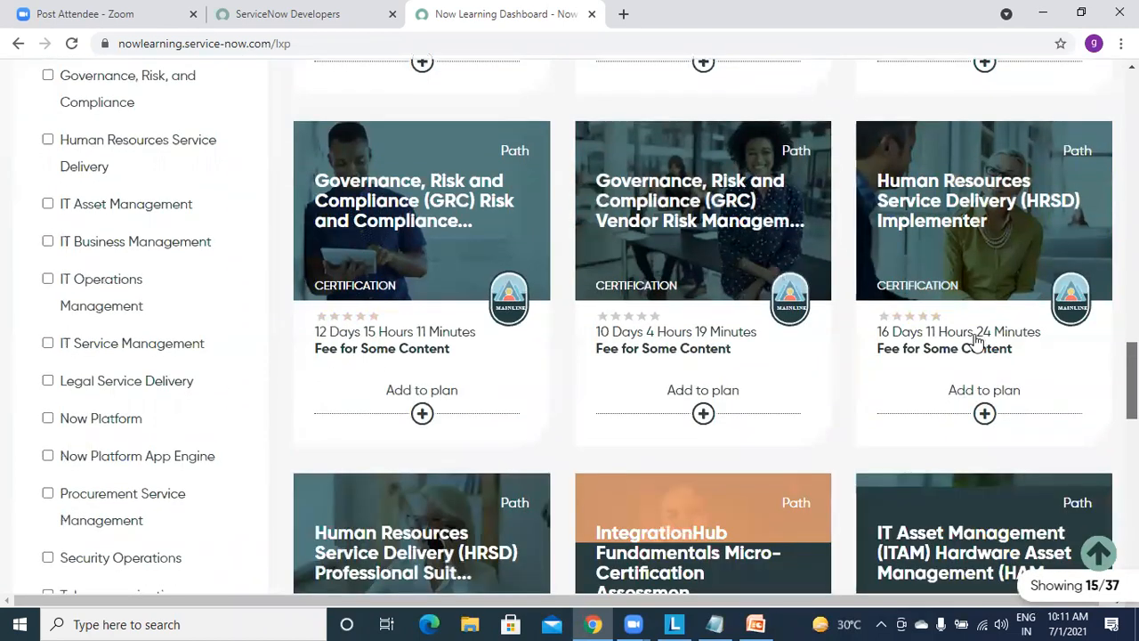
scroll(976, 343, "up", 1)
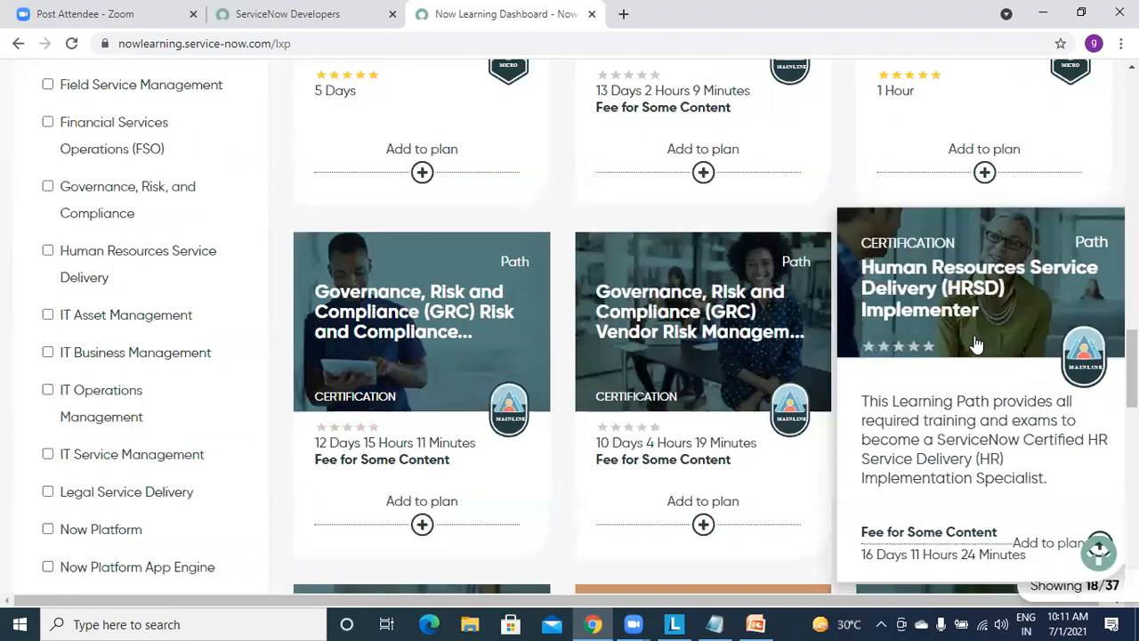
mouse_move(421, 345)
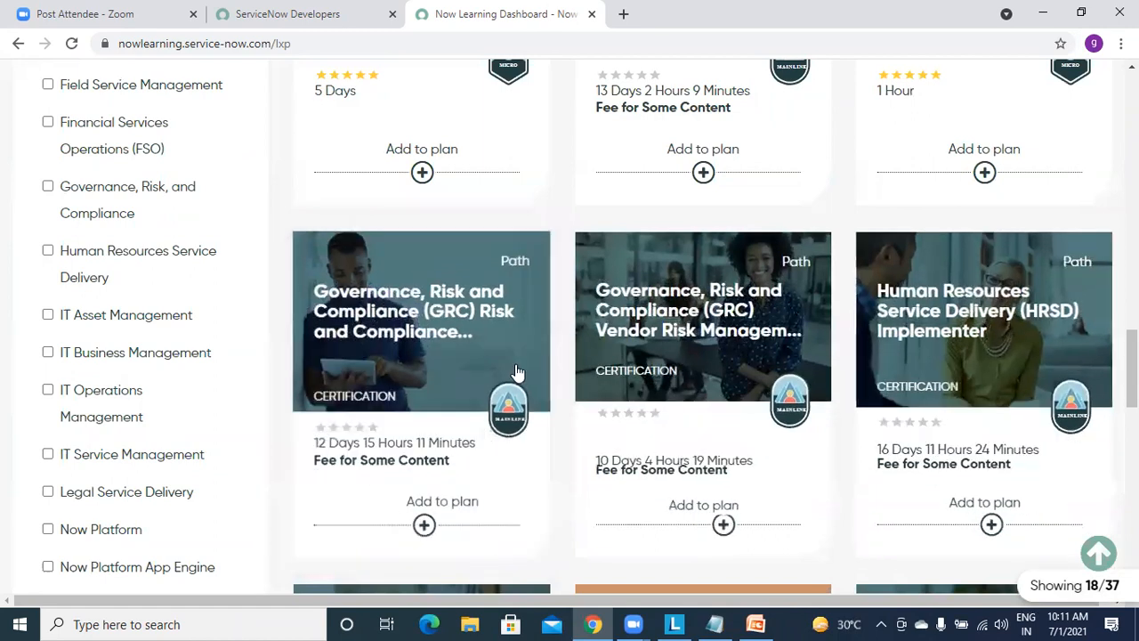
scroll(590, 327, "up", 1)
scroll(590, 326, "down", 2)
scroll(952, 324, "down", 4)
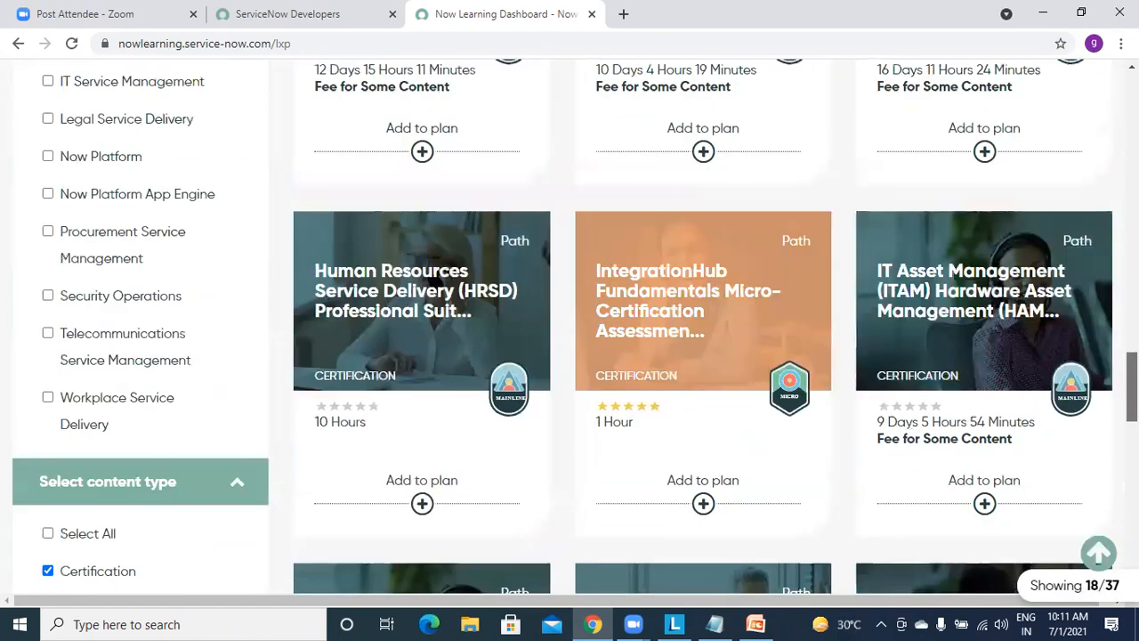
mouse_move(952, 324)
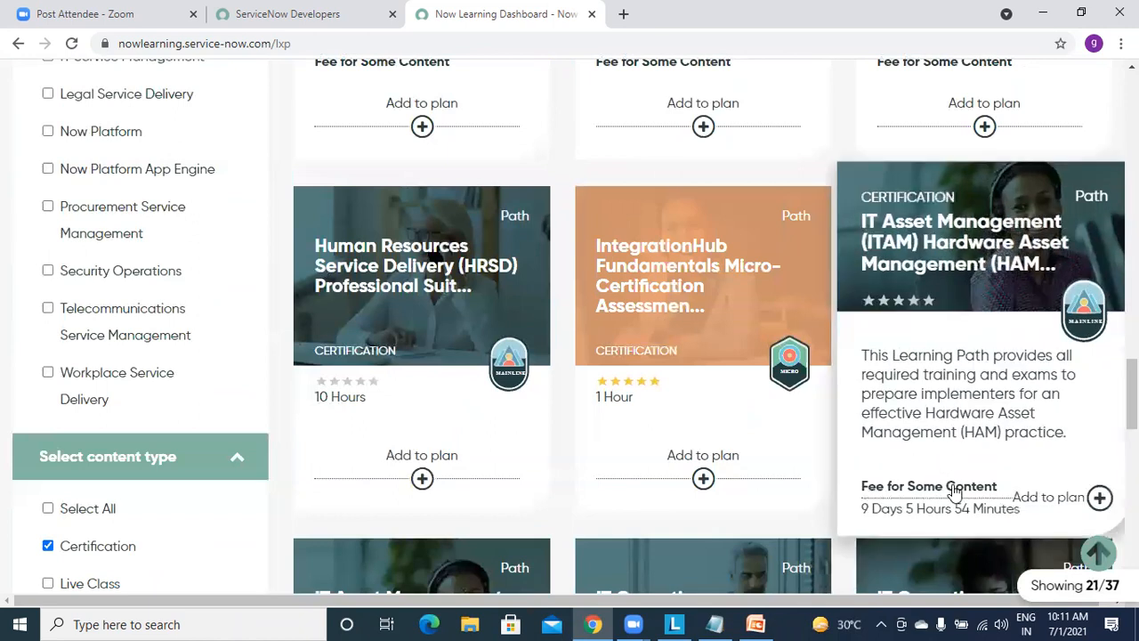
mouse_move(620, 437)
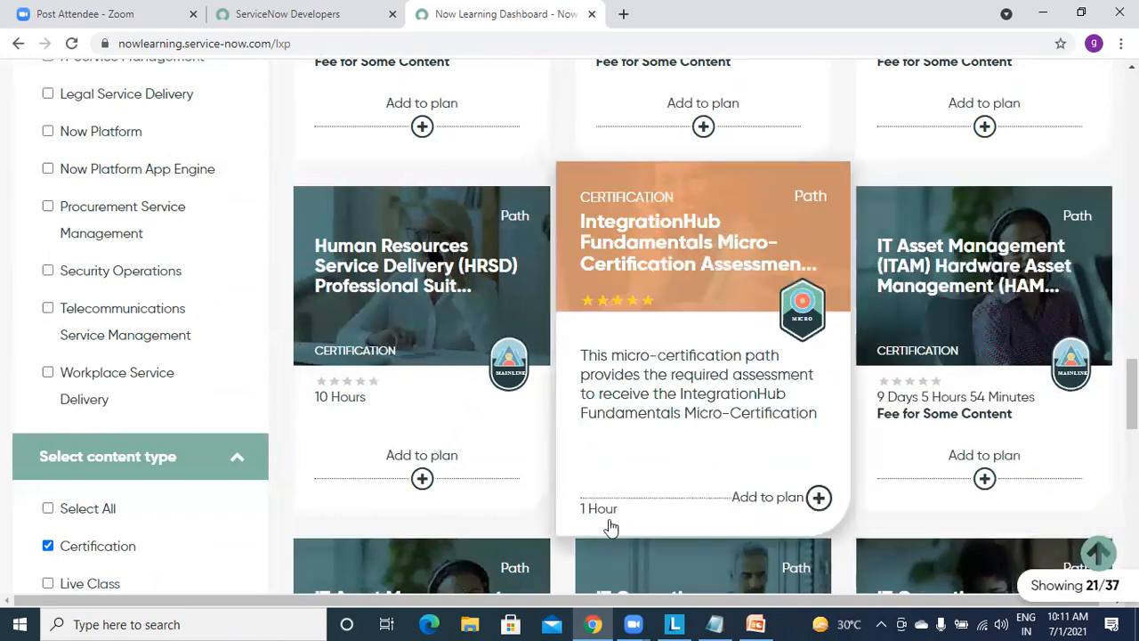
mouse_move(371, 471)
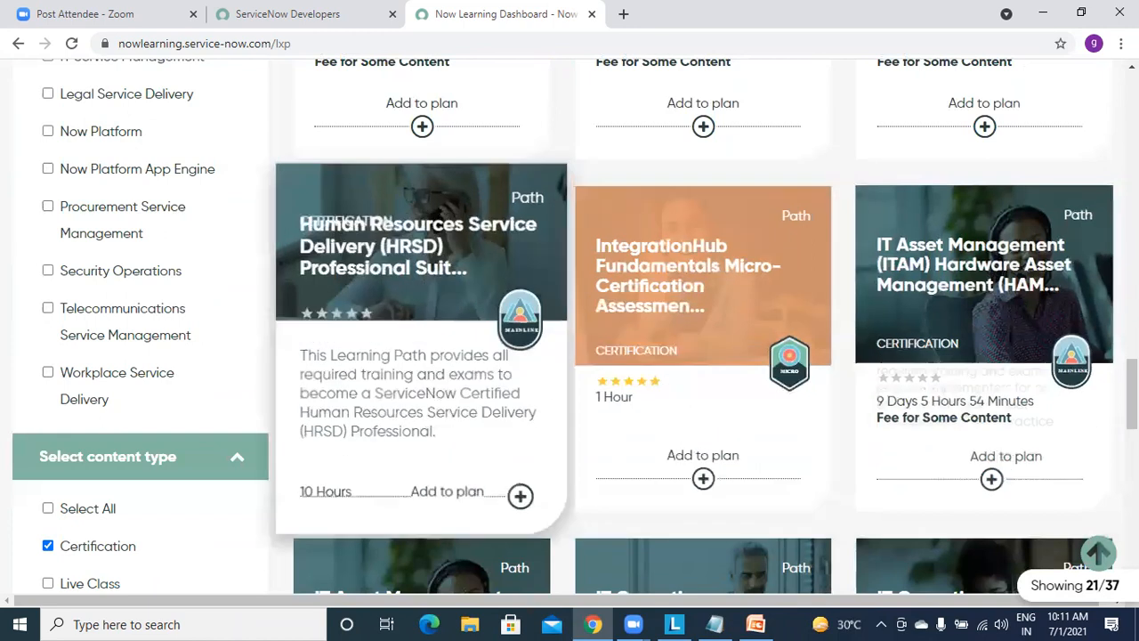
scroll(570, 329, "up", 1)
scroll(135, 285, "down", 5)
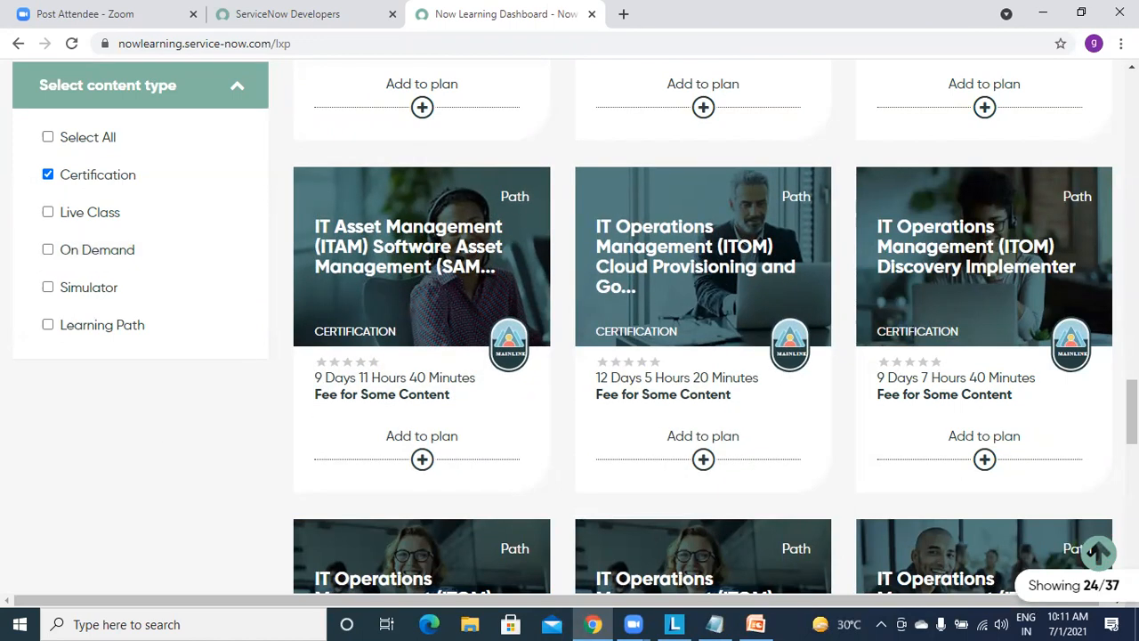
scroll(570, 326, "down", 2)
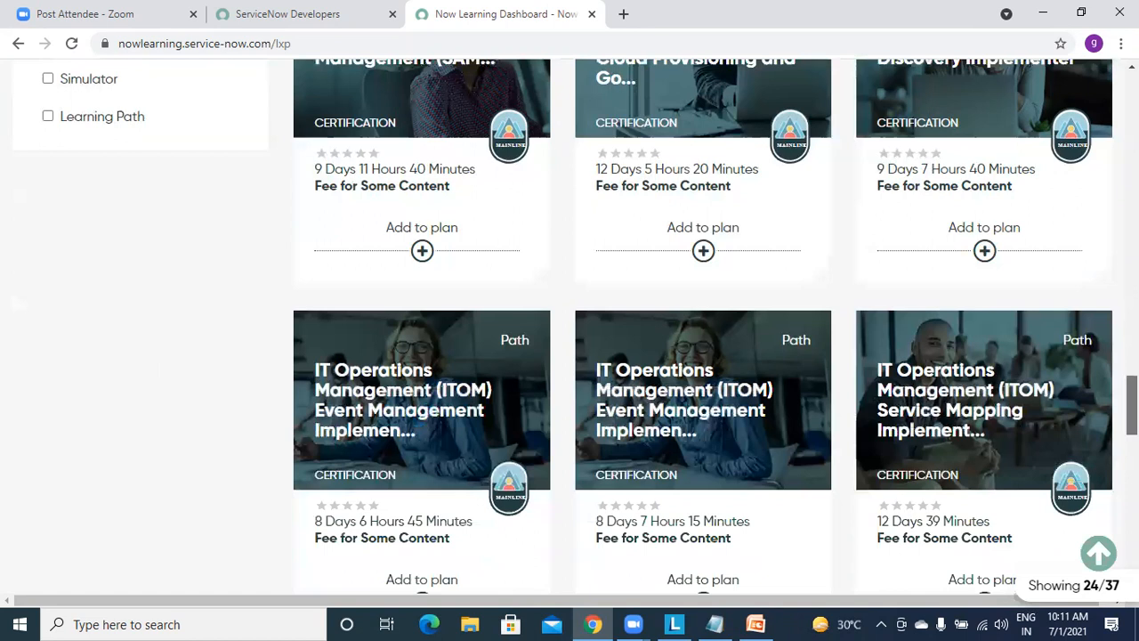
scroll(570, 325, "down", 2)
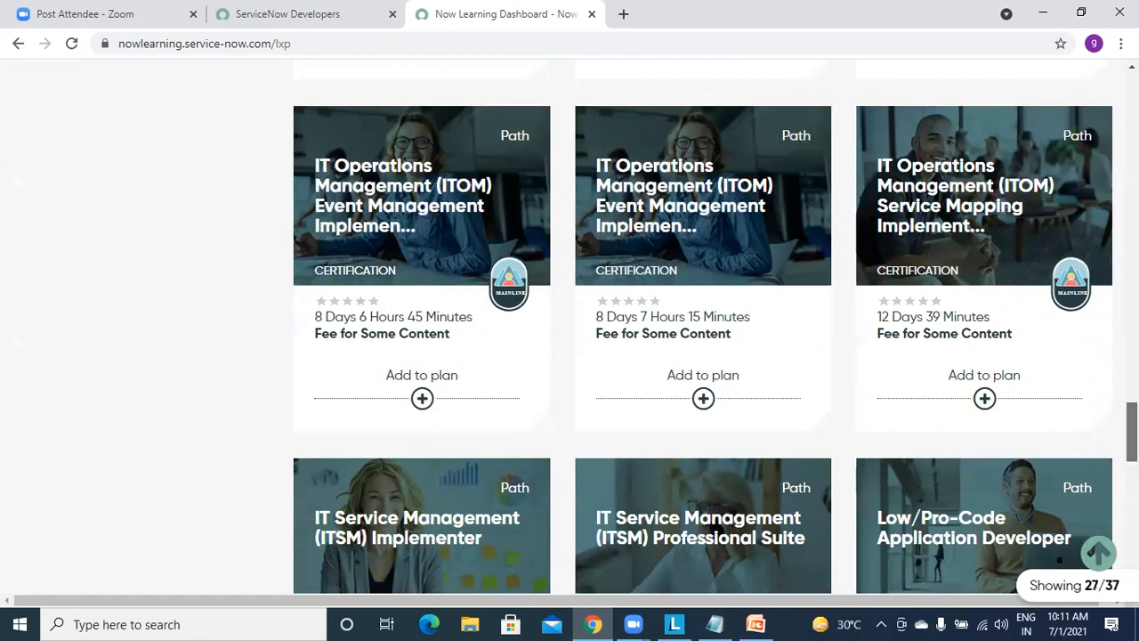
scroll(703, 325, "down", 2)
scroll(703, 326, "down", 3)
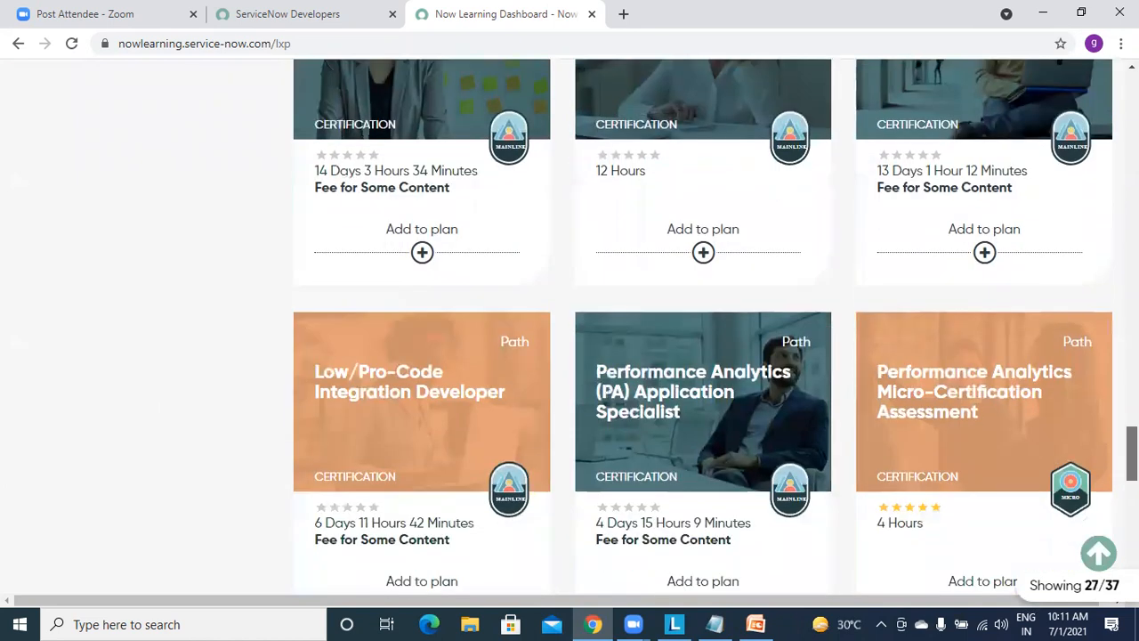
scroll(703, 325, "down", 1)
scroll(703, 326, "down", 3)
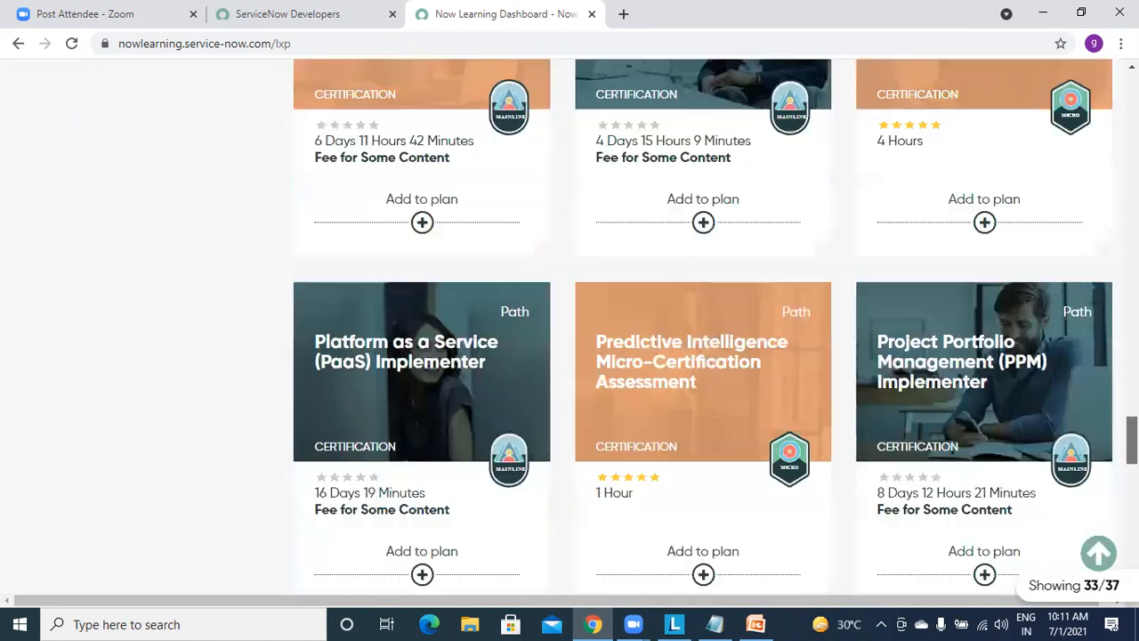
scroll(703, 325, "down", 1)
scroll(702, 326, "down", 2)
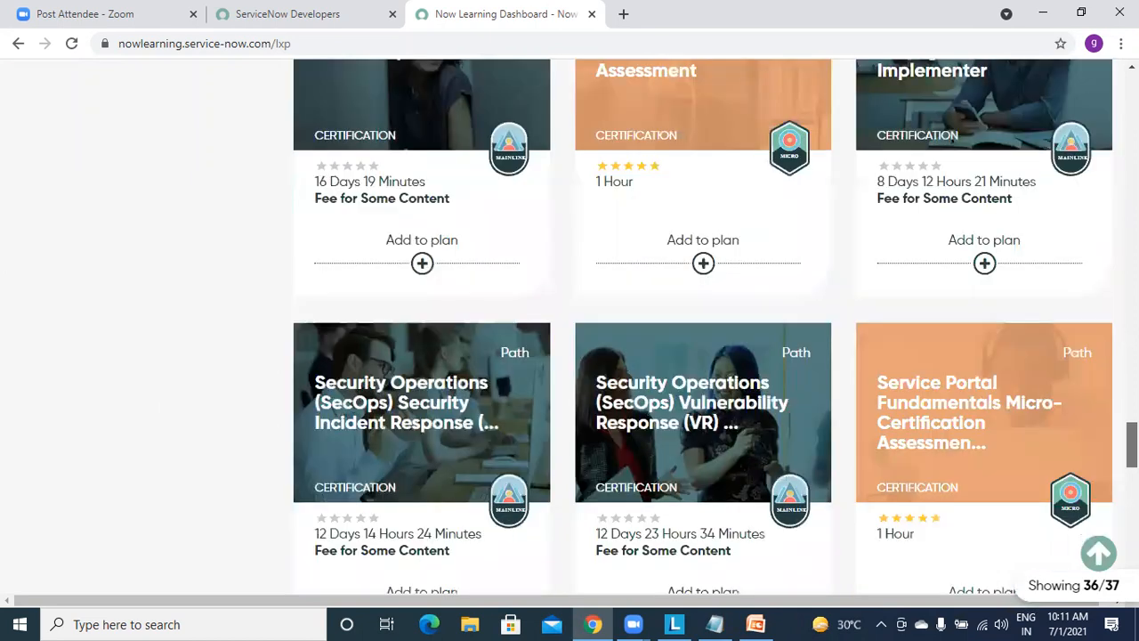
scroll(703, 325, "down", 1)
scroll(703, 325, "up", 10)
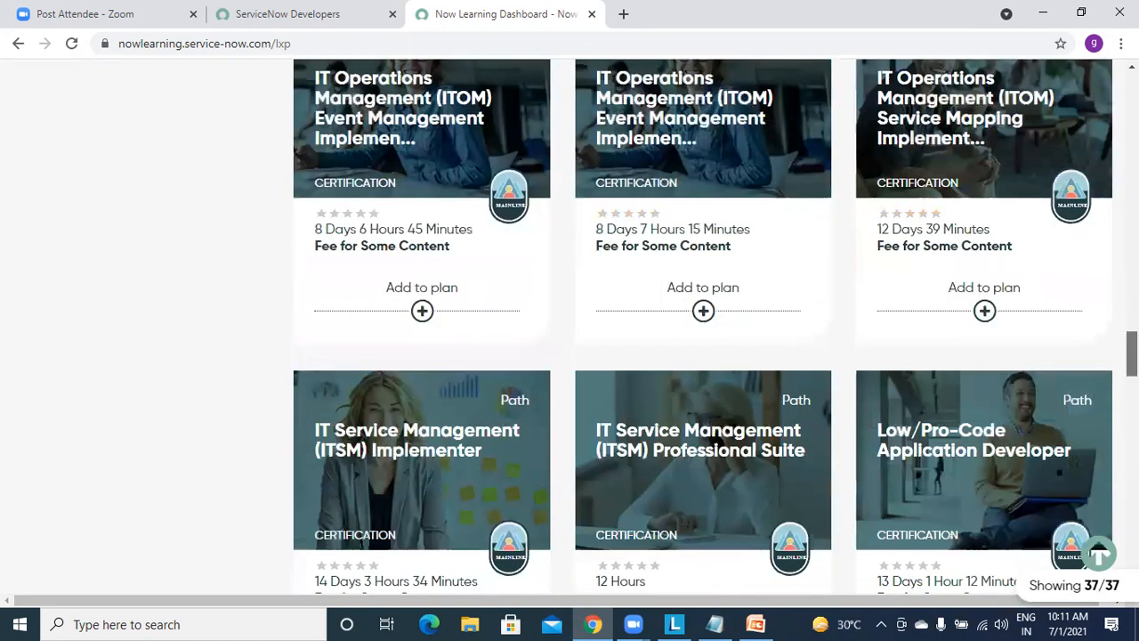
scroll(679, 323, "up", 10)
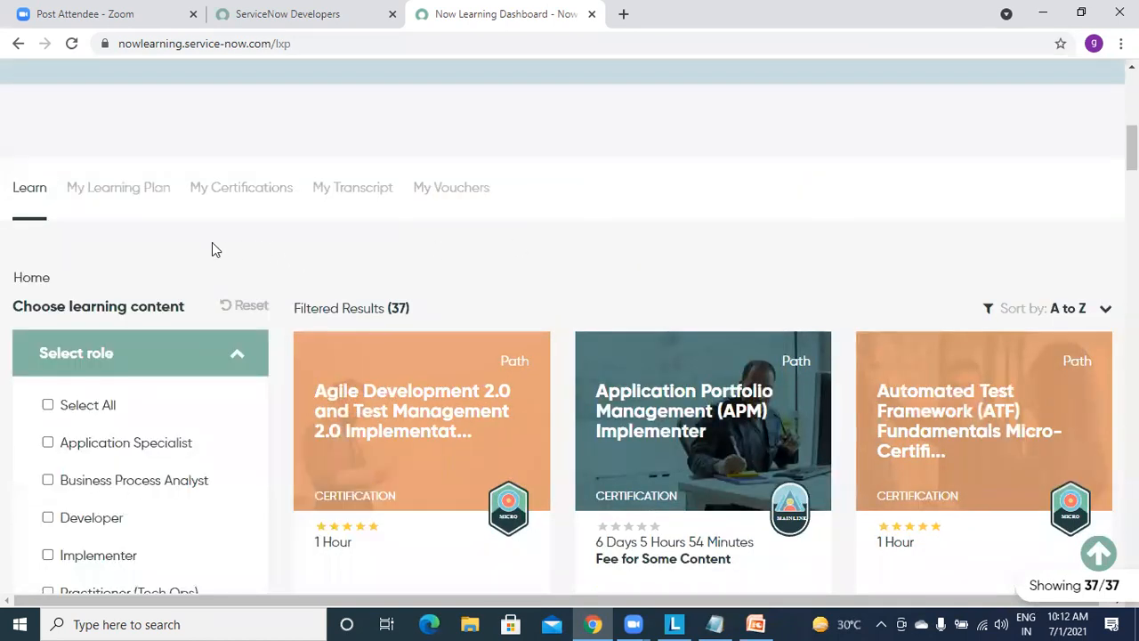
Step: Open My Certifications showing the current ServiceNow Certified System Administrator credential
left_click(243, 187)
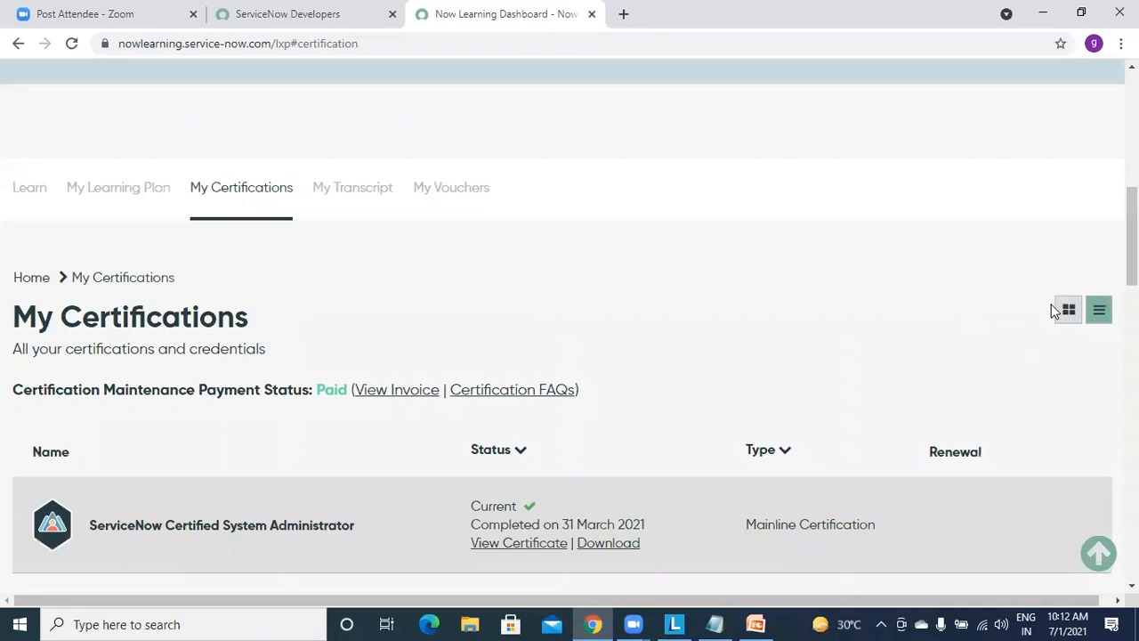
mouse_move(1132, 254)
left_mouse_down()
mouse_move(1132, 281)
mouse_move(1131, 263)
left_mouse_up()
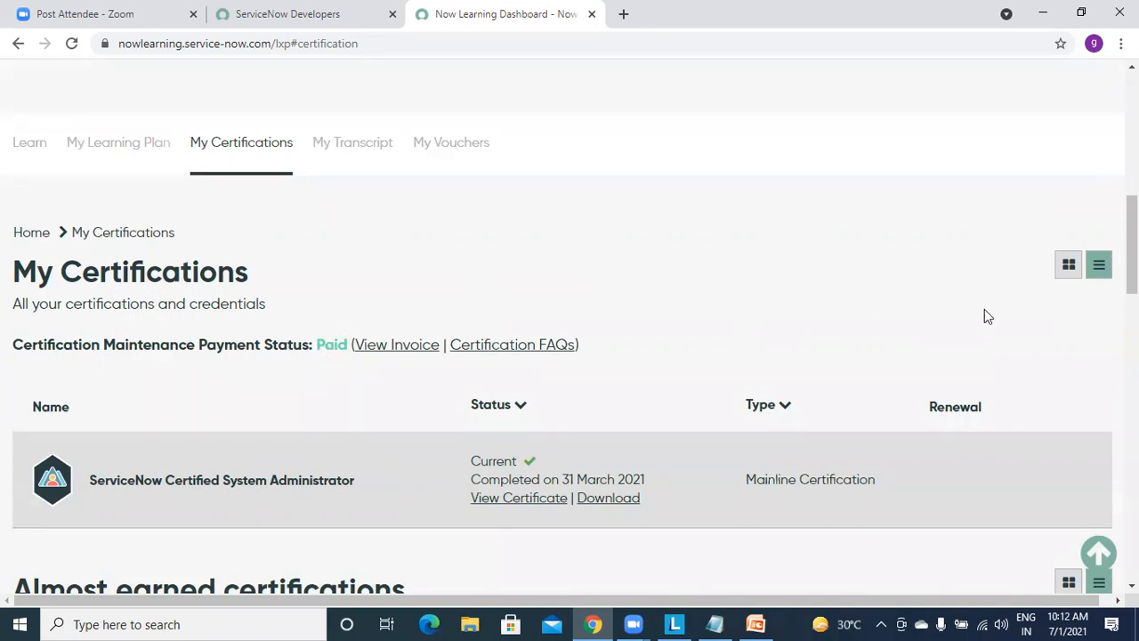
left_click_drag(1130, 258, 1131, 171)
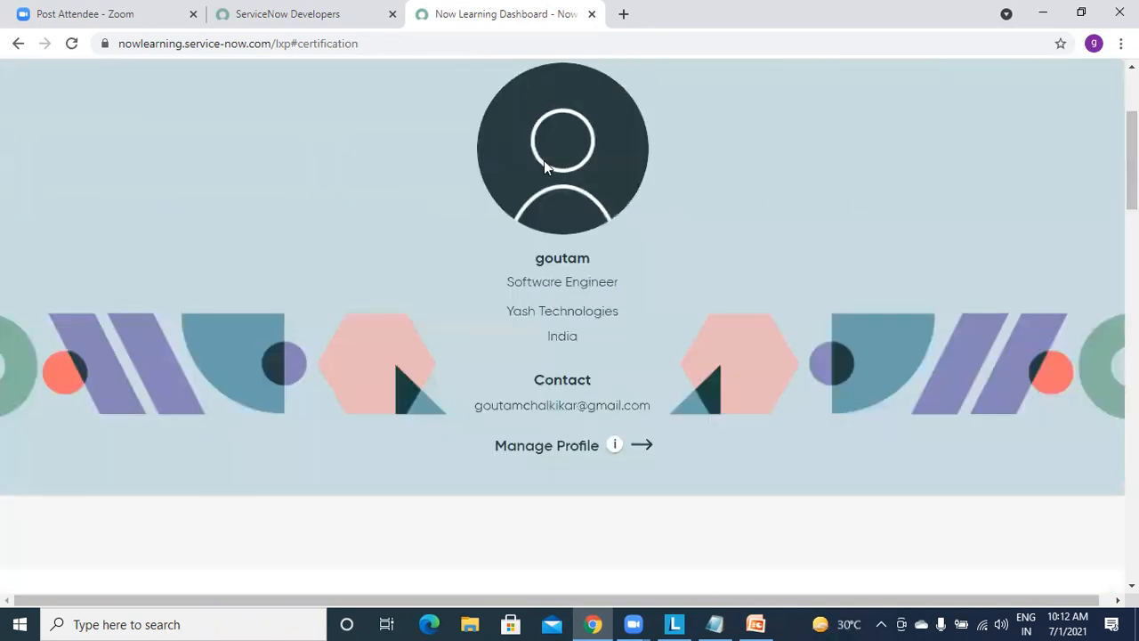
Step: Close the Now Learning dashboard and return to the maximized developer portal
left_click(308, 21)
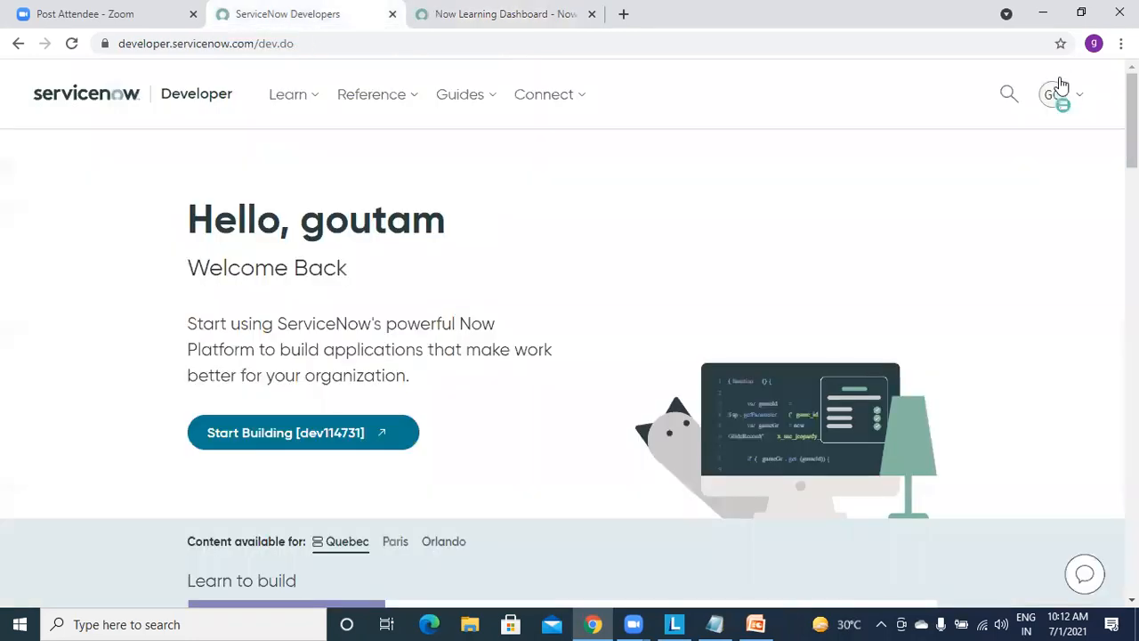
left_click(1080, 13)
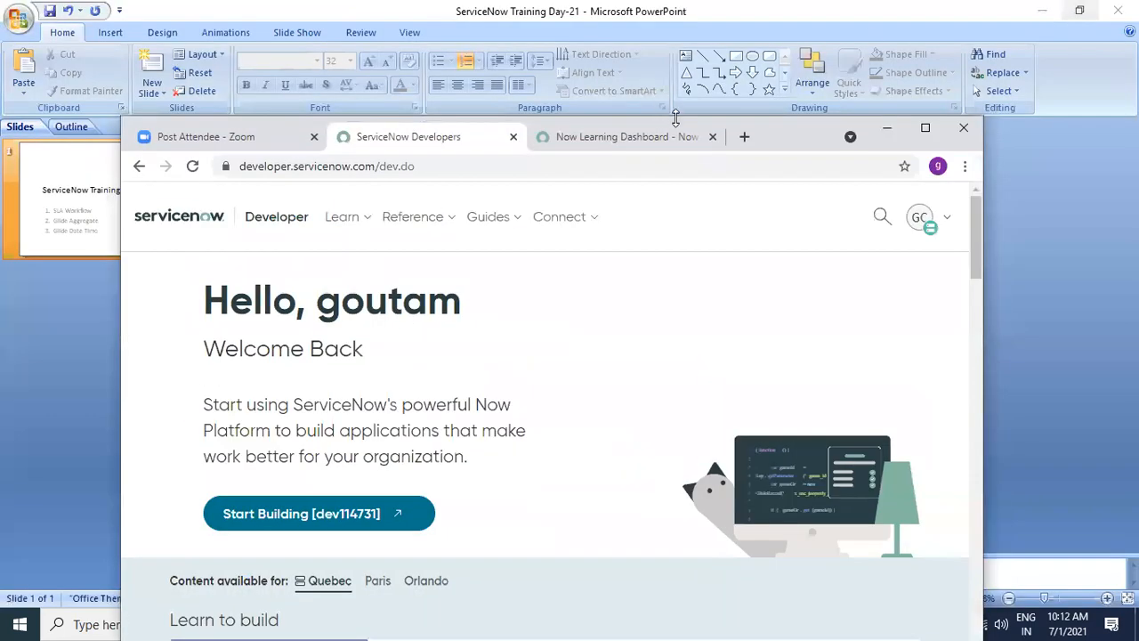
left_click(716, 141)
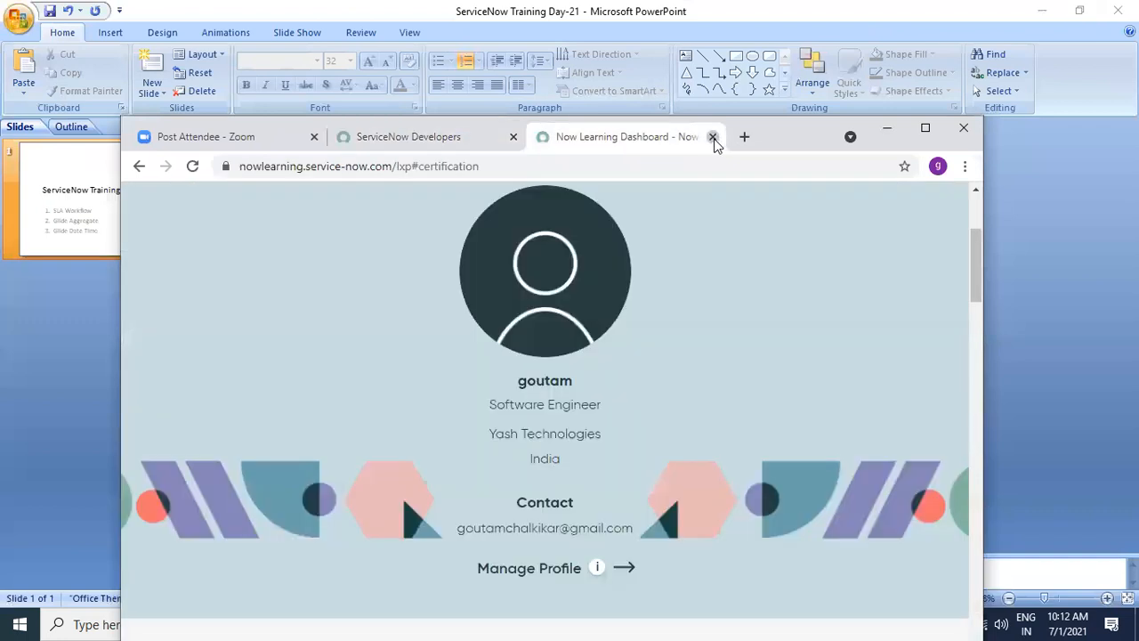
left_click(712, 137)
left_click(925, 129)
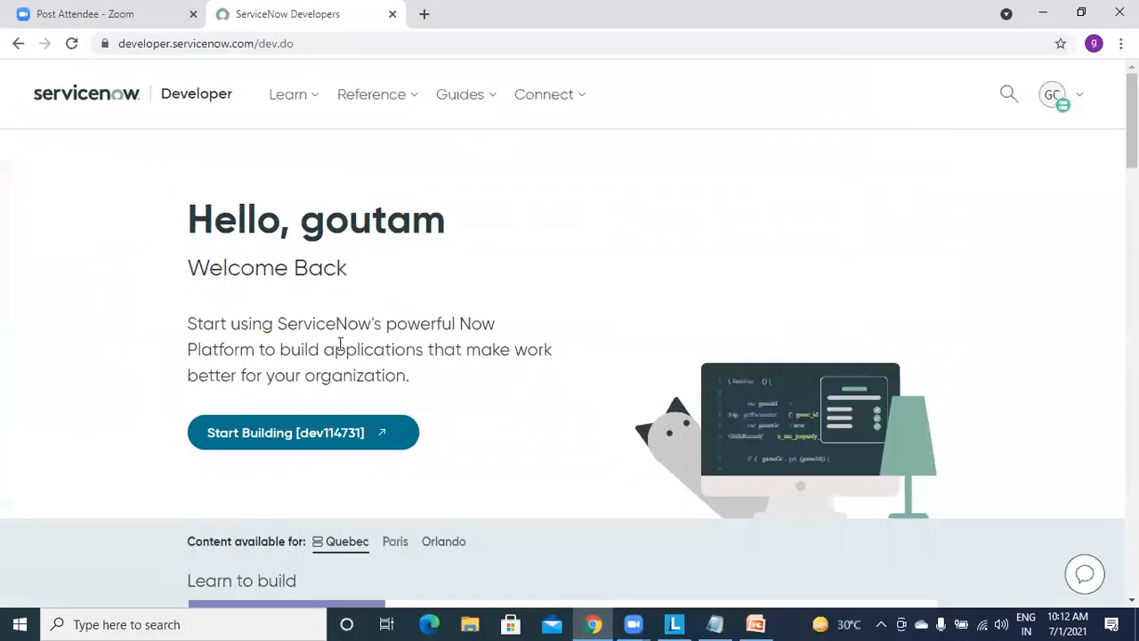
Step: Launch the personal developer instance and sign in with the admin username and password
left_click(301, 435)
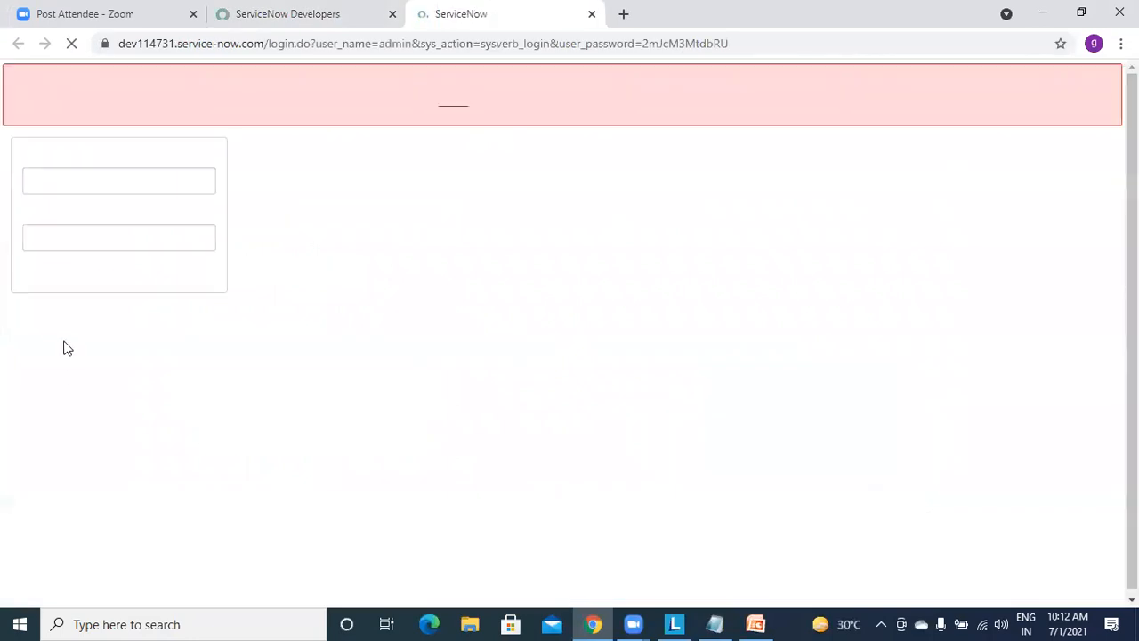
type("admin")
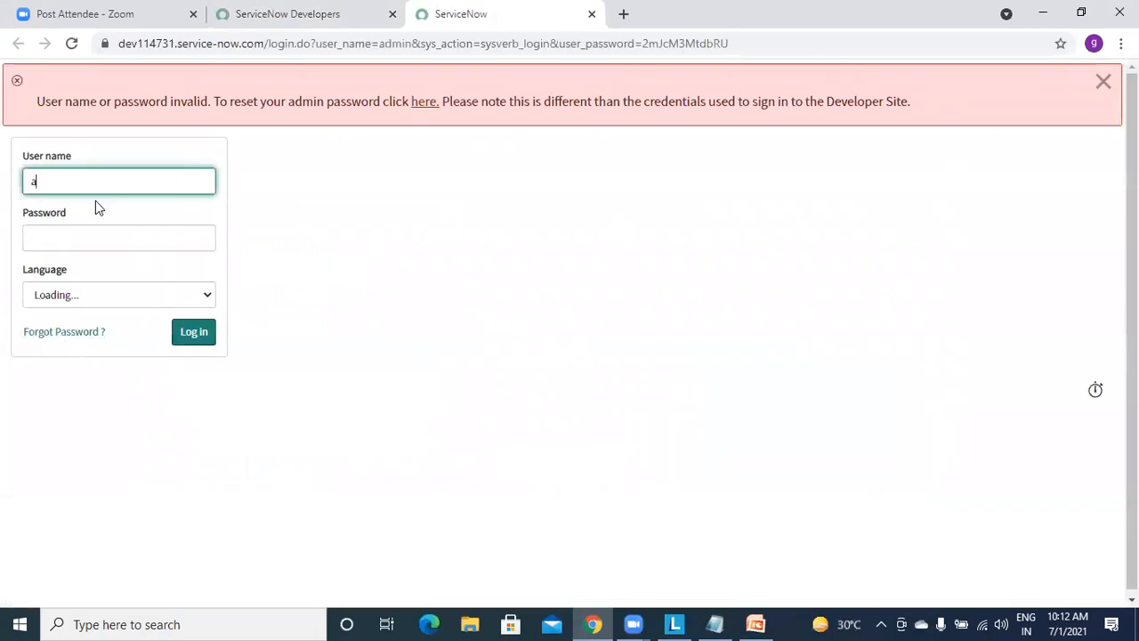
left_click(90, 244)
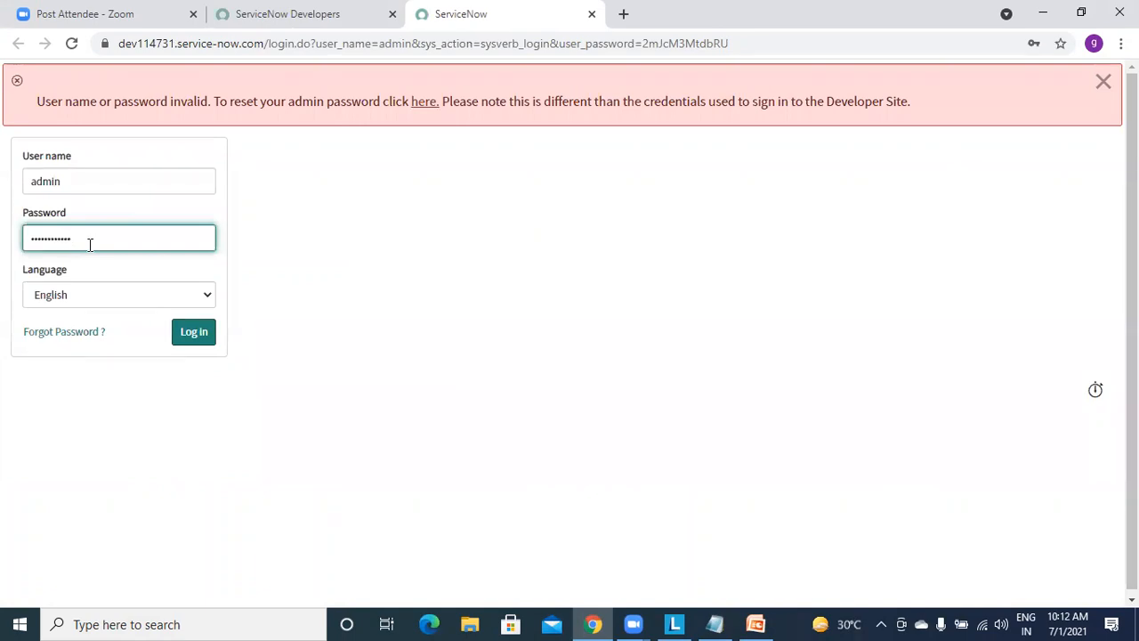
left_click(192, 331)
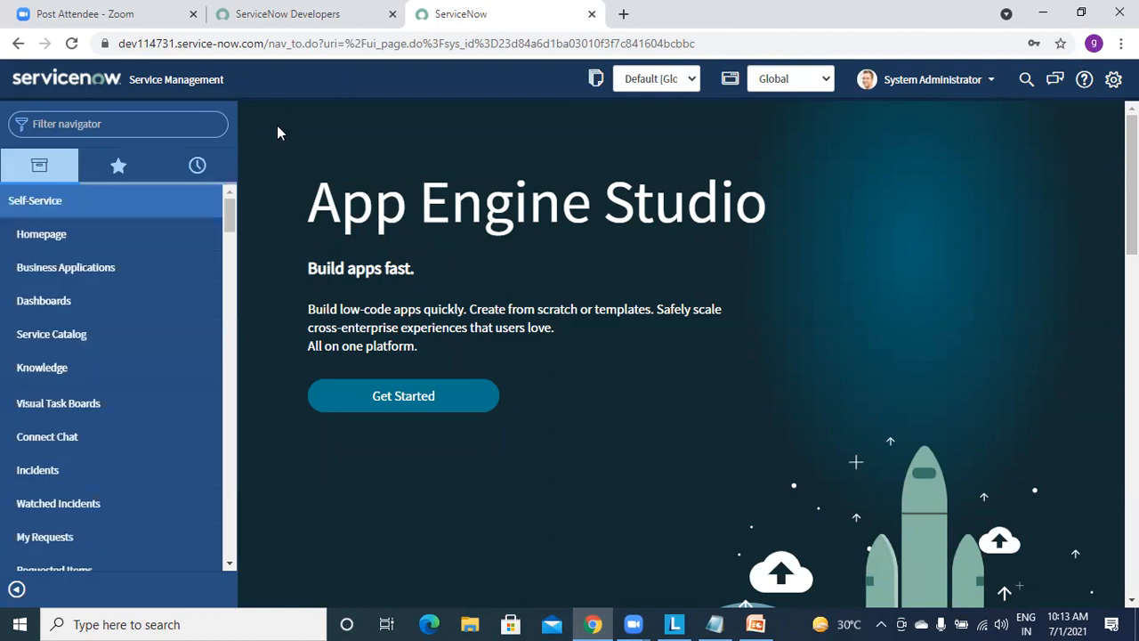
left_click(155, 117)
Step: Filter the navigator for 'workflow ed' and open Workflow > Workflow Editor
type("wor")
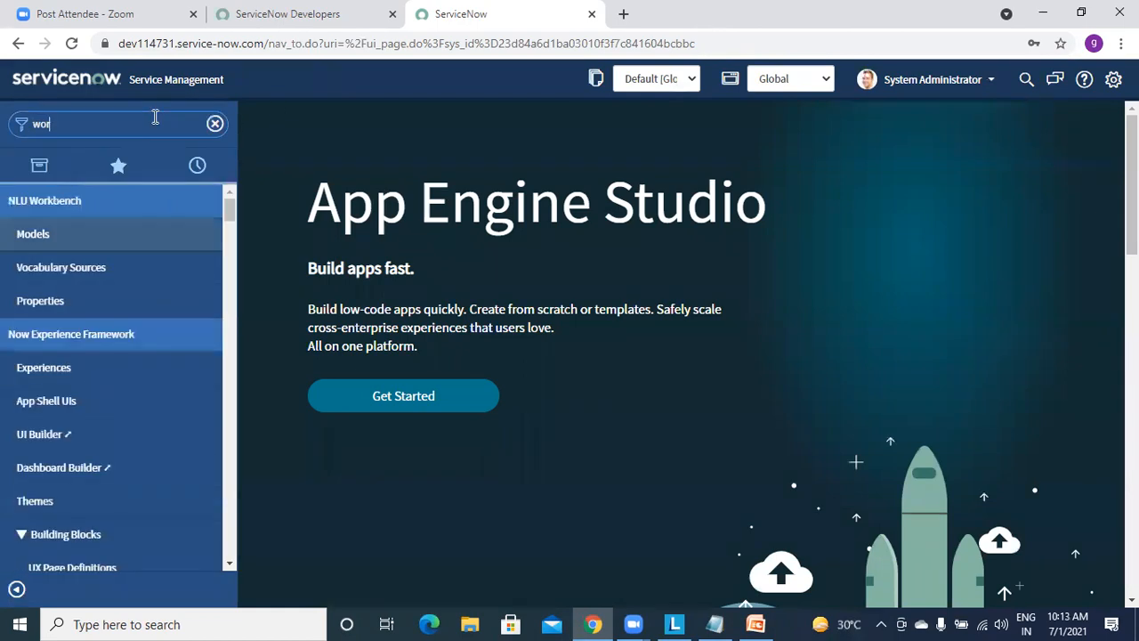
type("kflo")
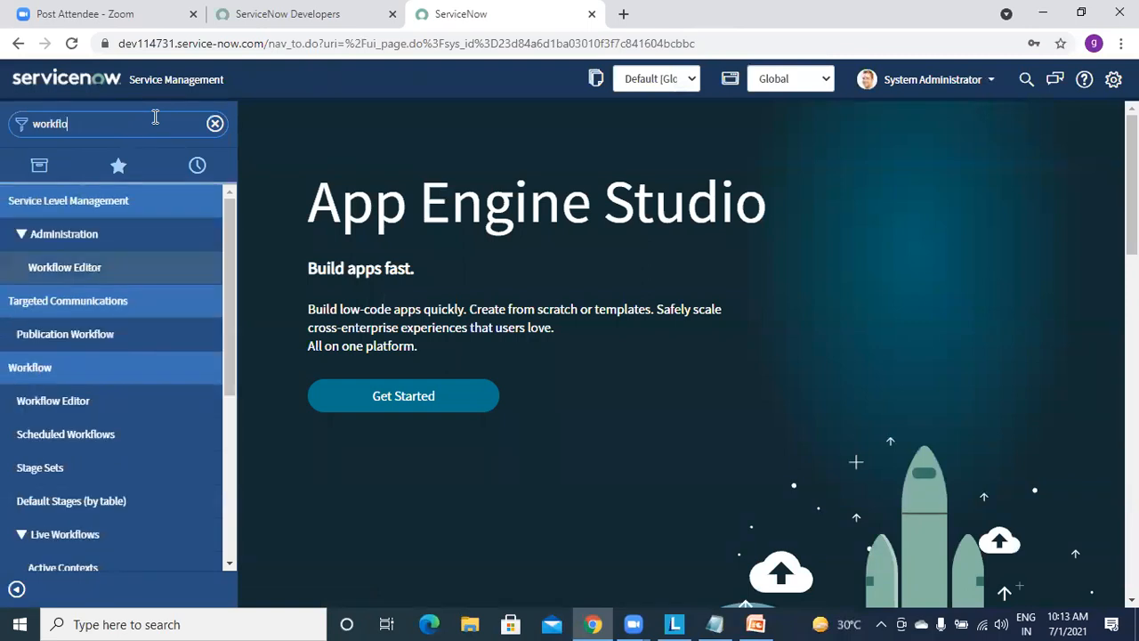
type("w ed")
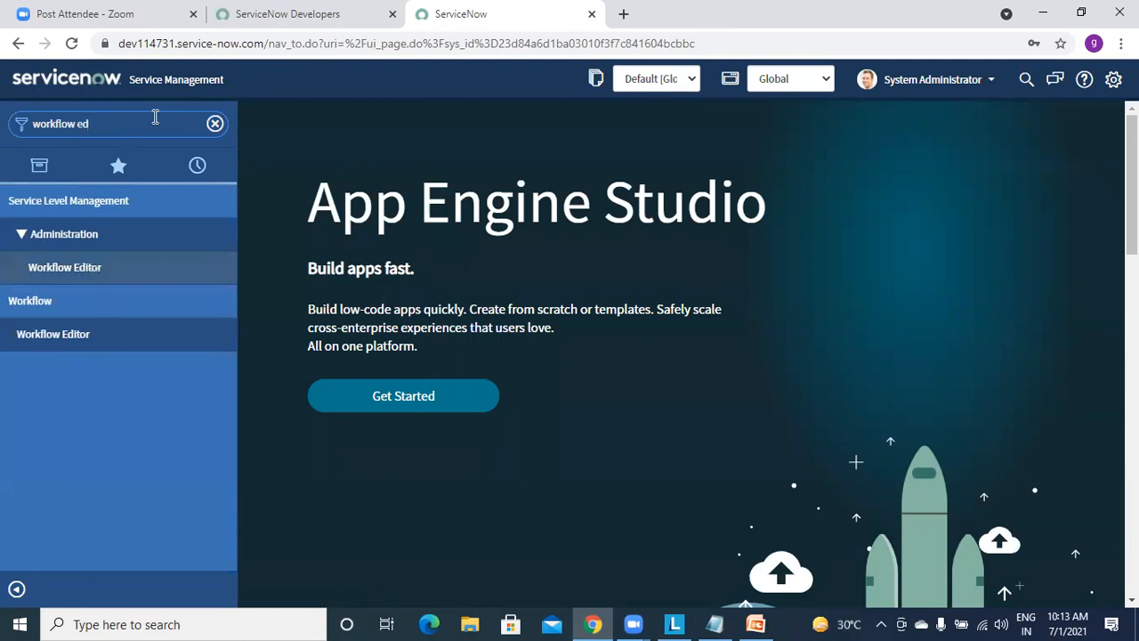
left_click(41, 336)
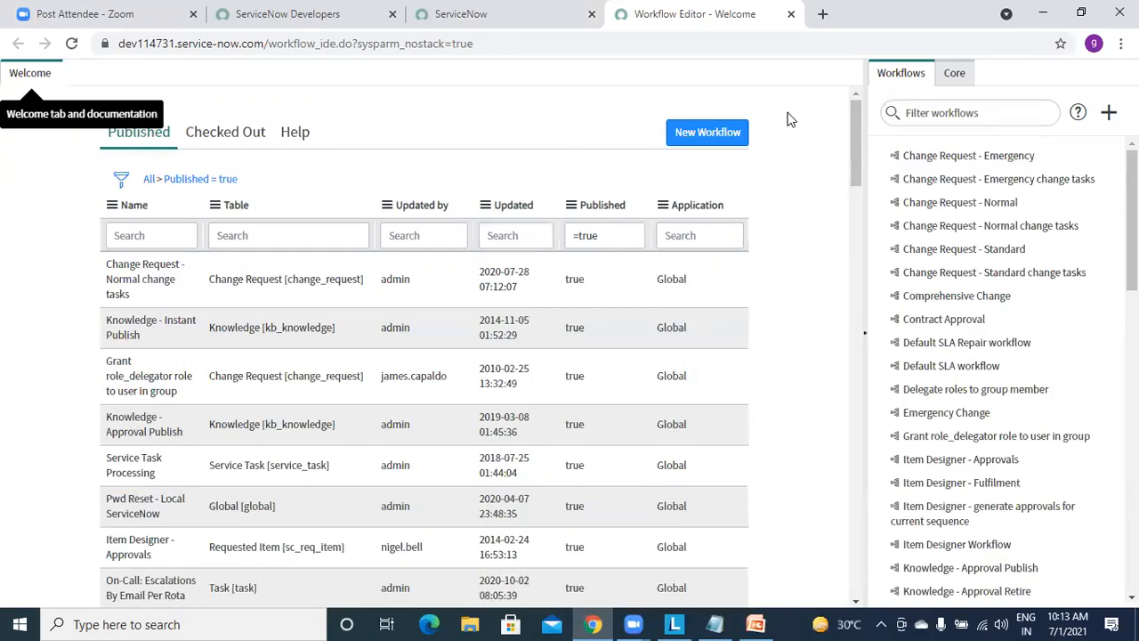
Step: Open Default SLA workflow, reloading the editor and reopening it after it loaded blank
left_click(928, 363)
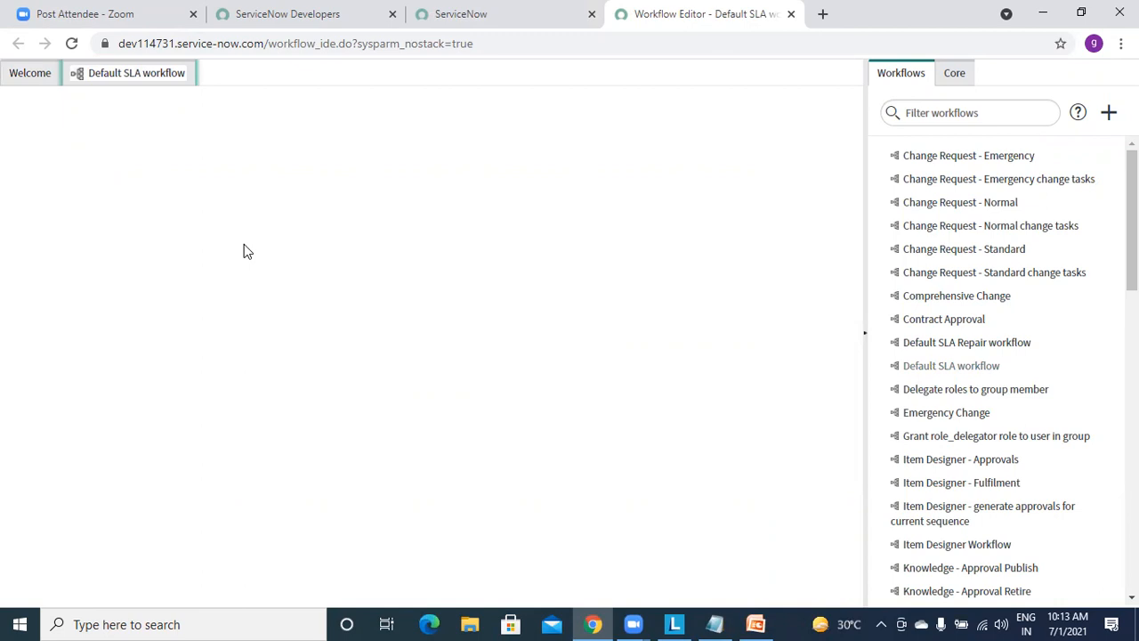
left_click(72, 45)
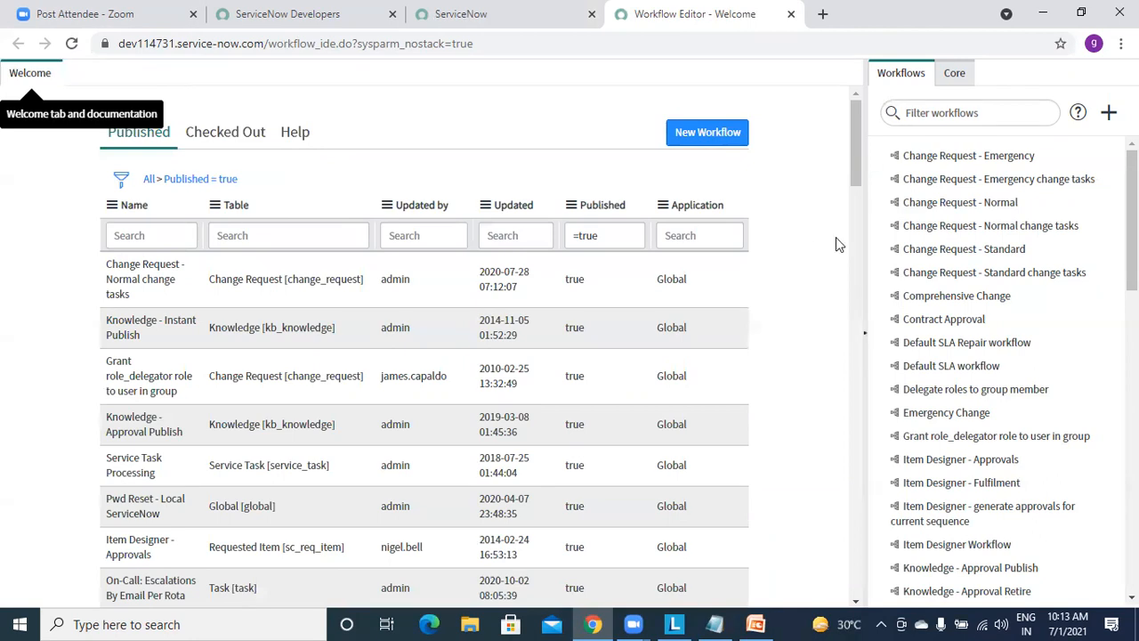
left_click(917, 366)
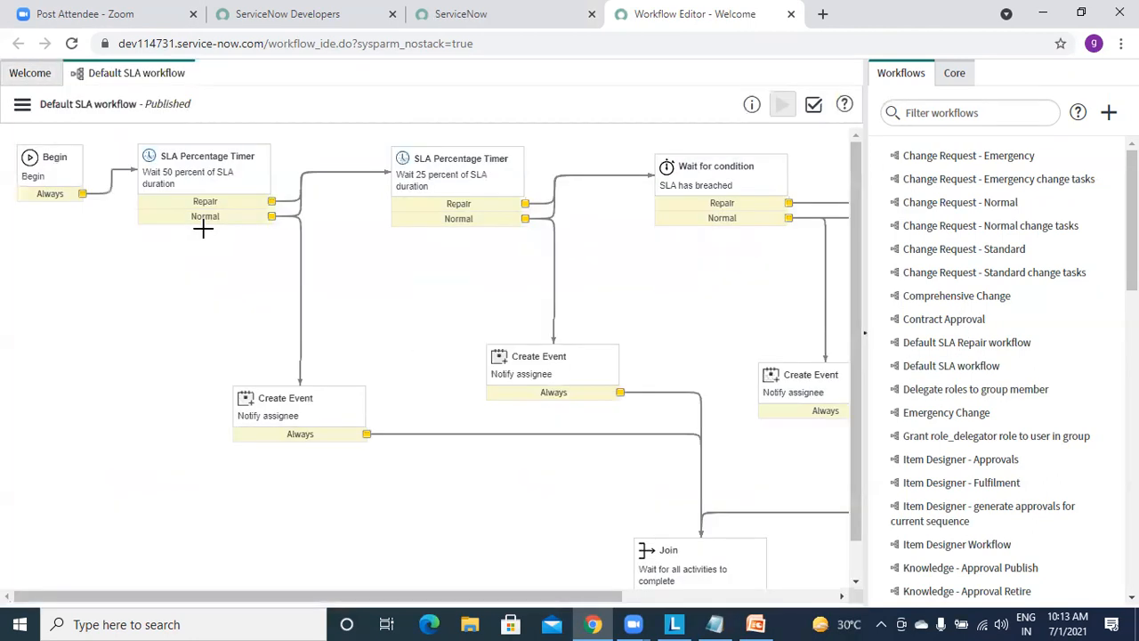
Step: Check out the Default SLA workflow from the Workflow Actions menu
left_click(23, 109)
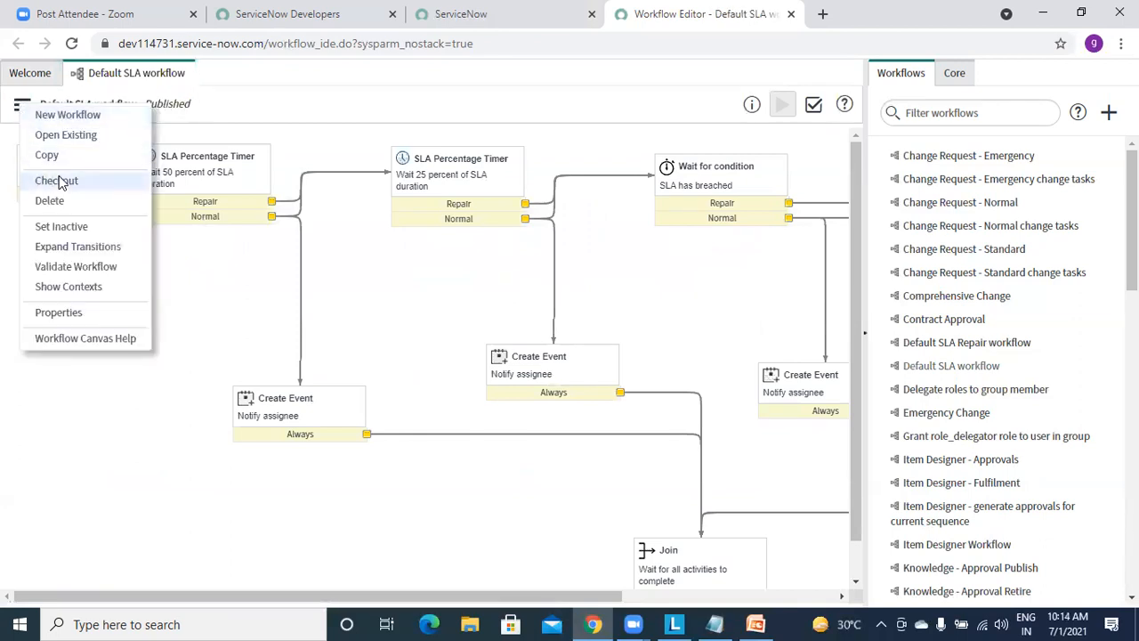
left_click(59, 181)
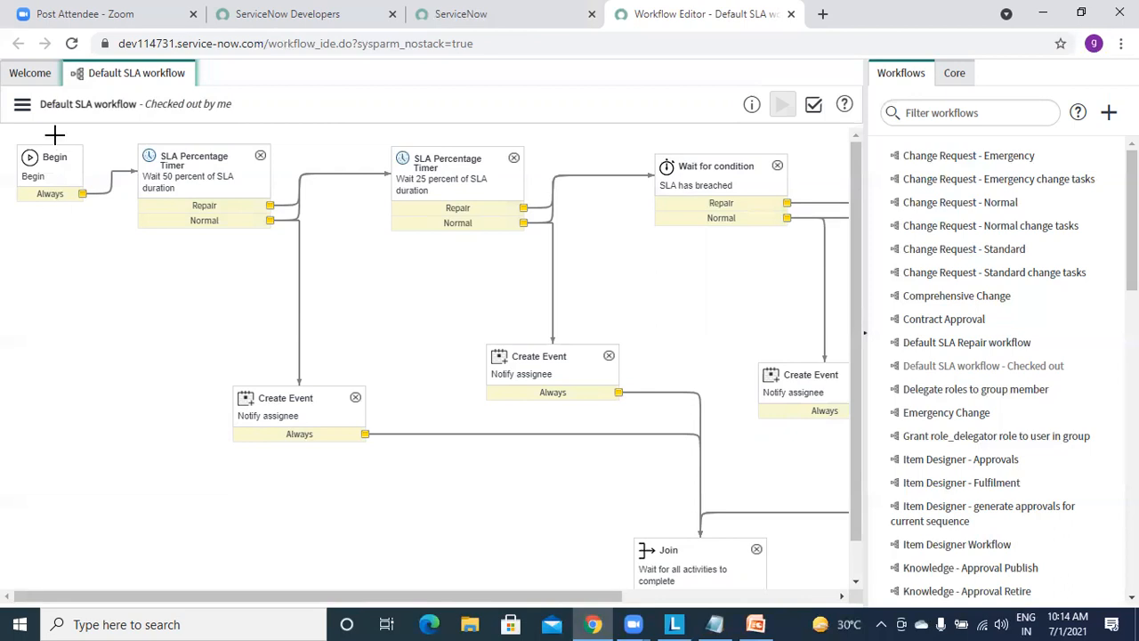
left_click(22, 104)
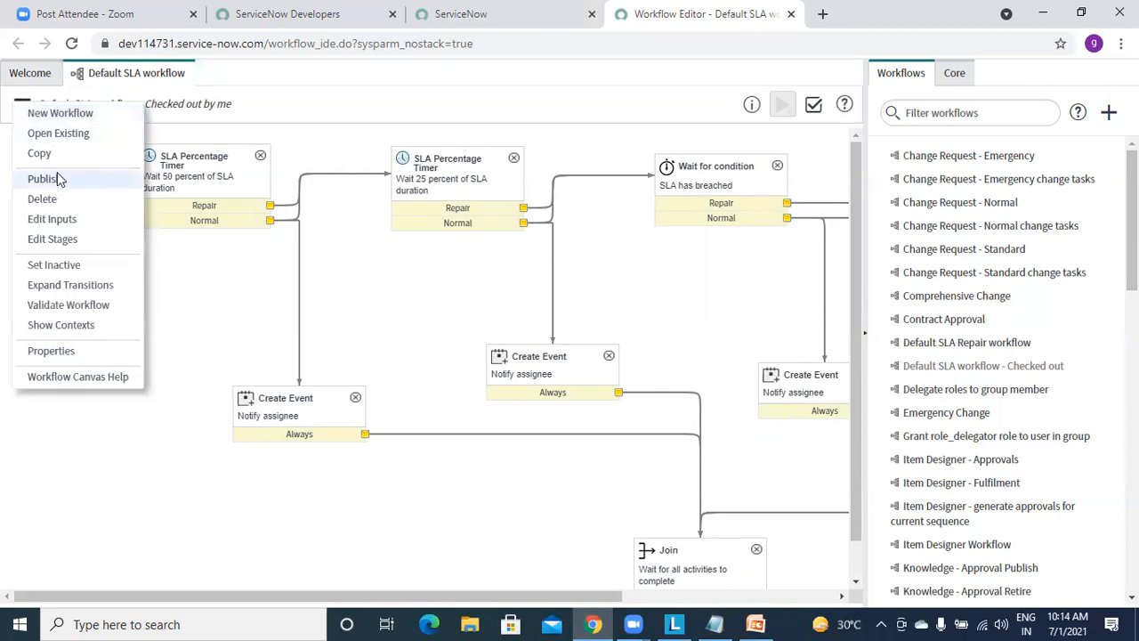
left_click(237, 107)
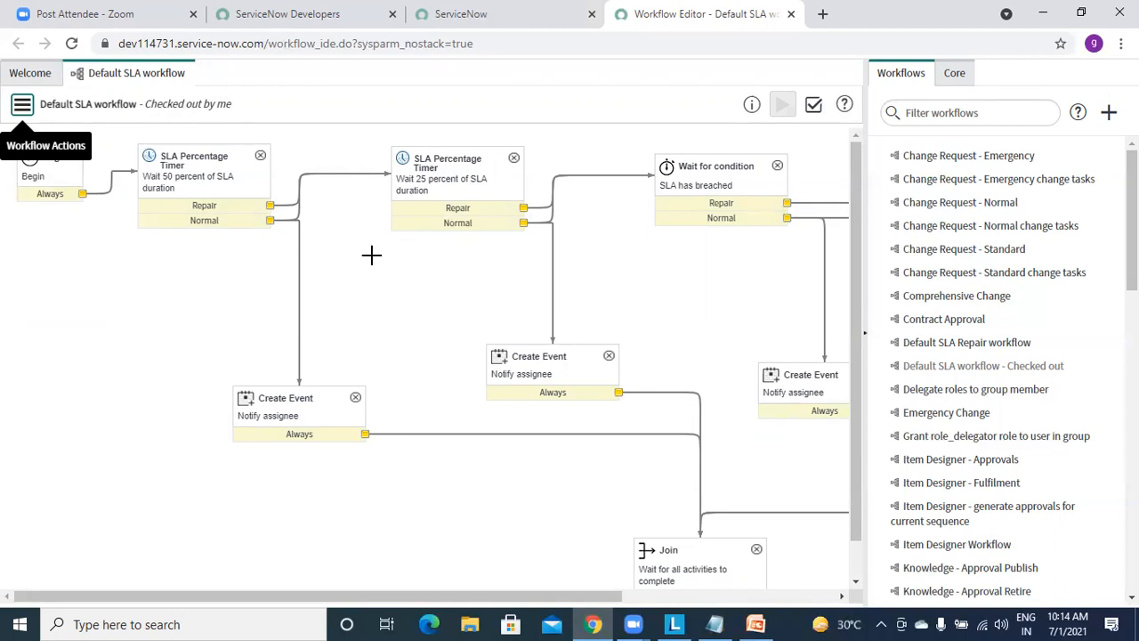
Step: Publish the checked-out Default SLA workflow
left_click(22, 105)
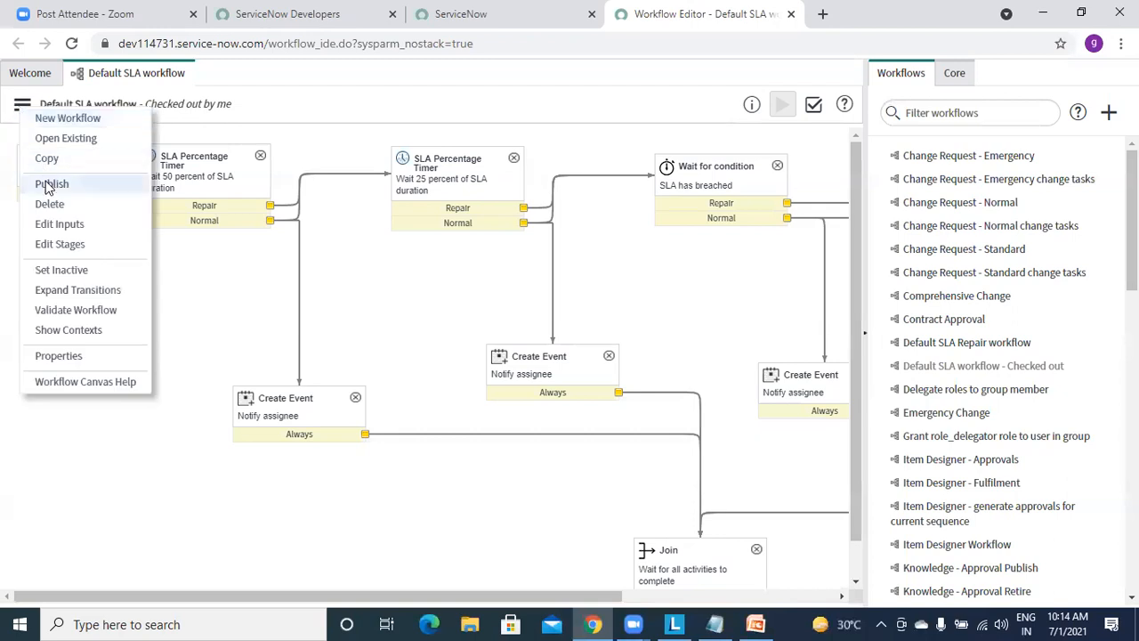
left_click(50, 184)
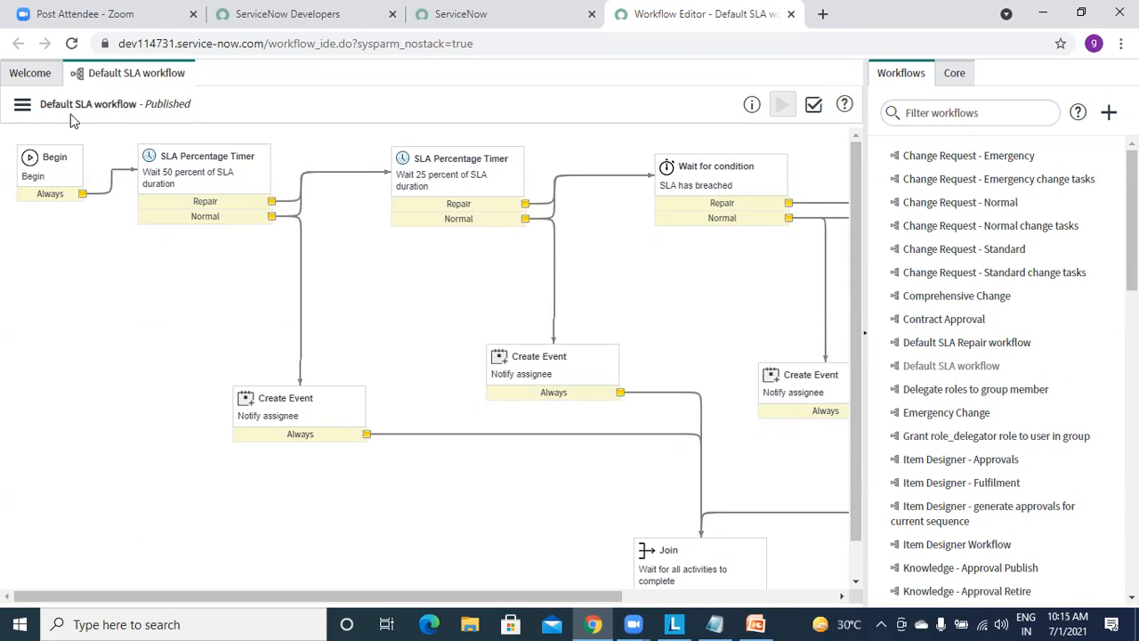
left_click(22, 106)
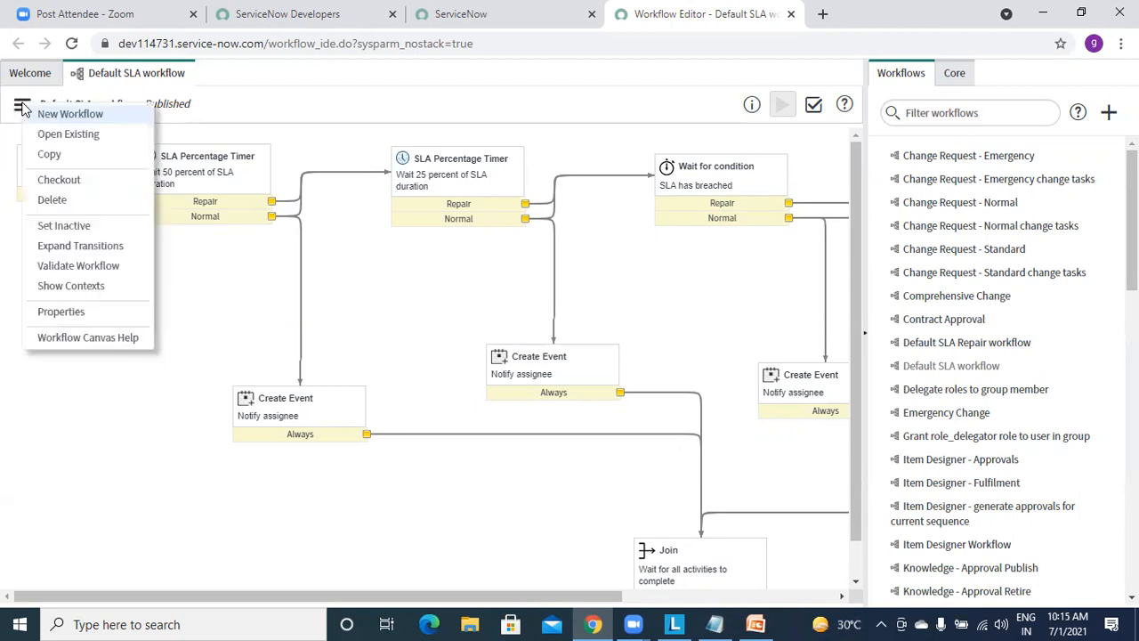
Step: Check out Default SLA workflow again and show the Core activities palette
left_click(78, 178)
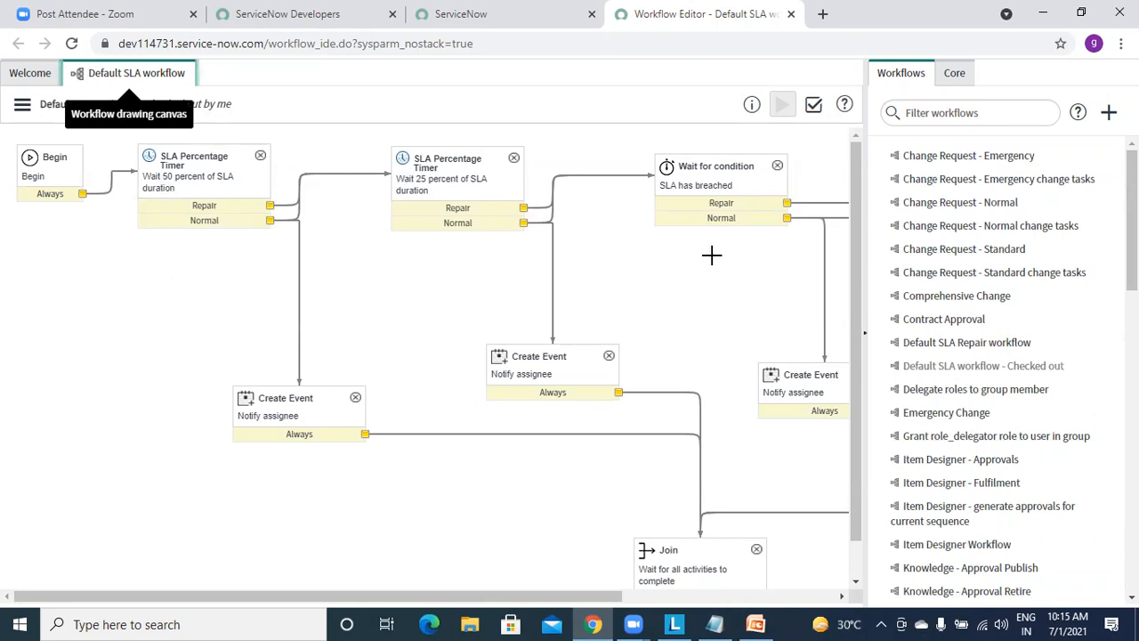
left_click(954, 77)
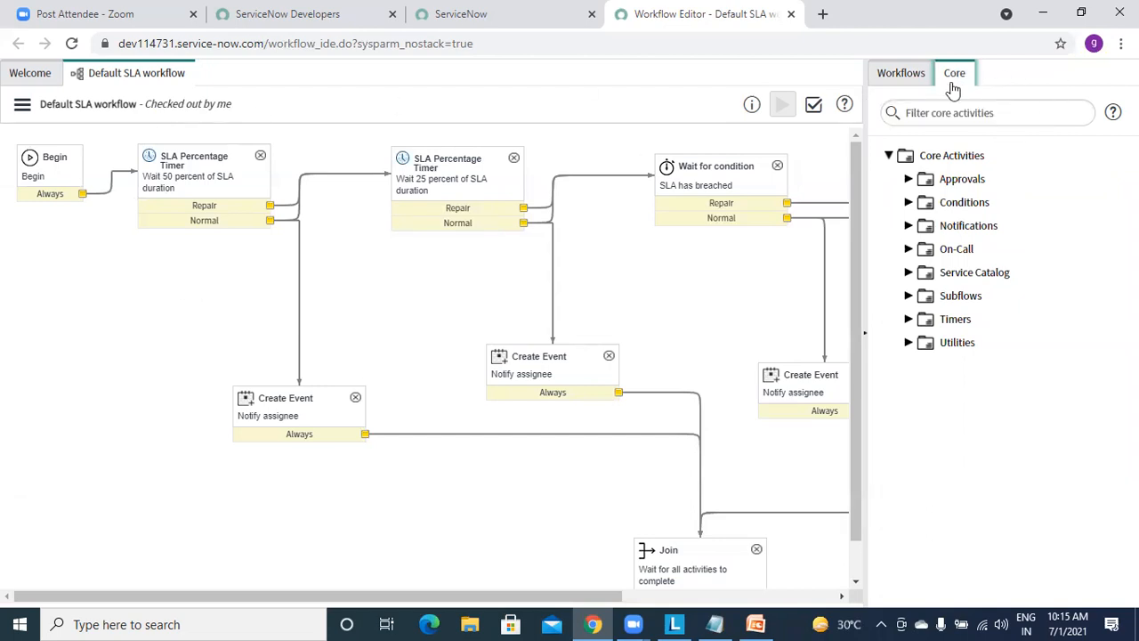
Step: Expand the Timers folder in the Core activities tree
left_click(902, 76)
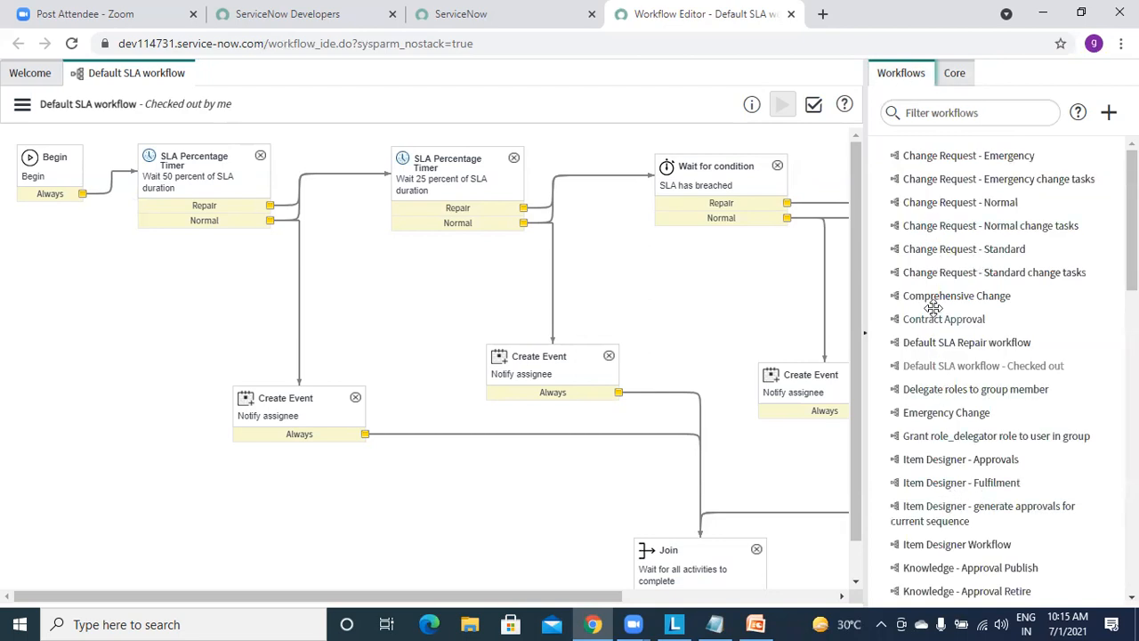
left_click(959, 75)
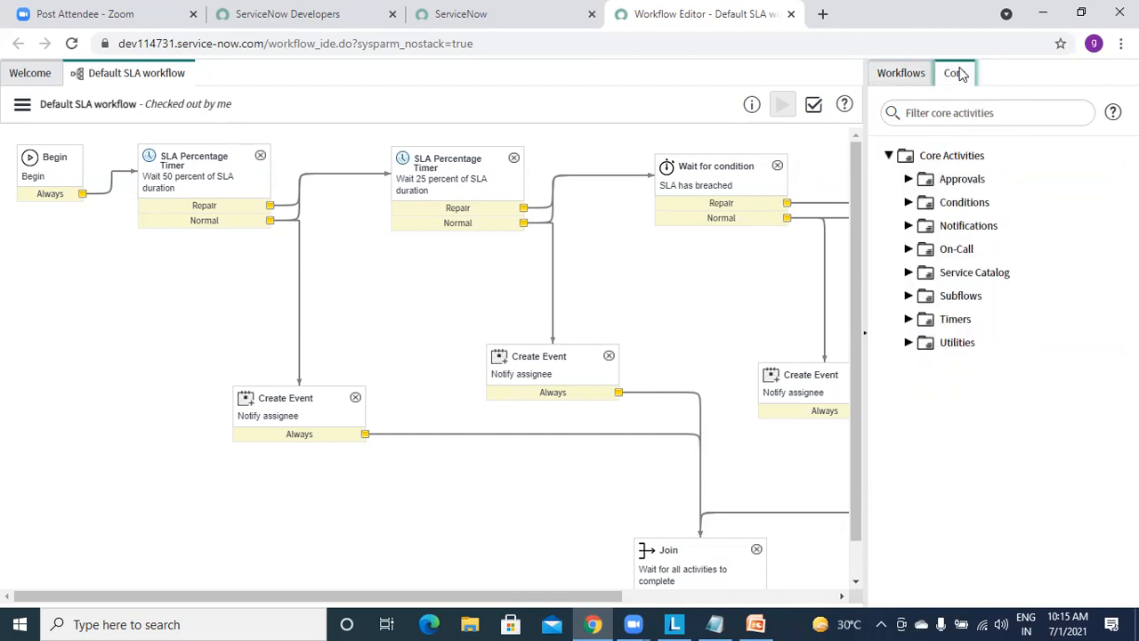
left_click(907, 179)
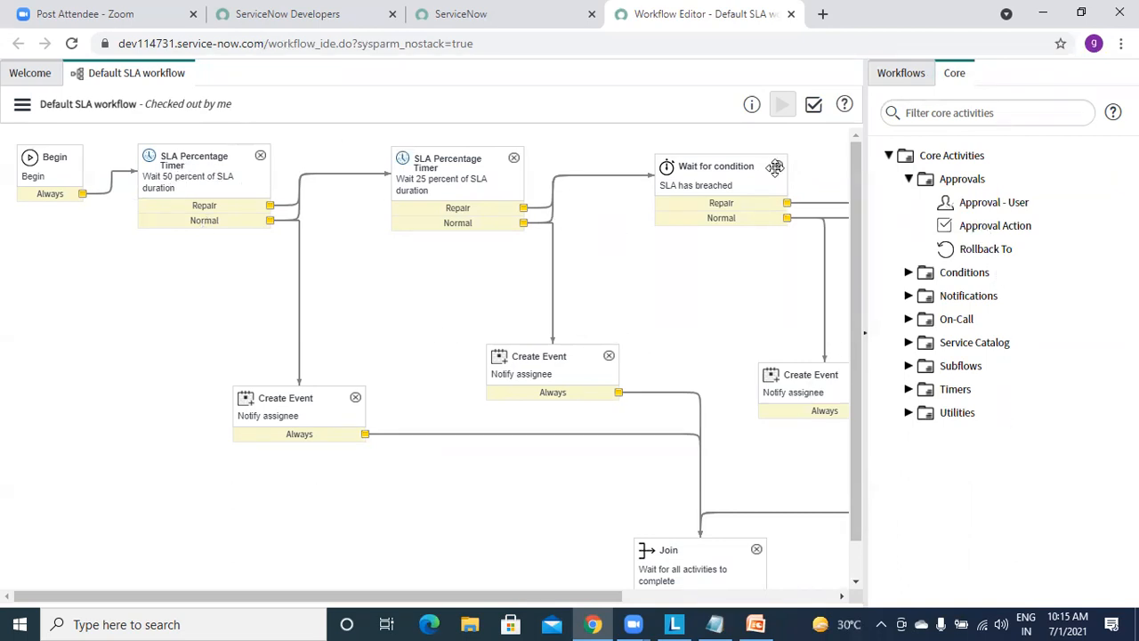
left_click(908, 181)
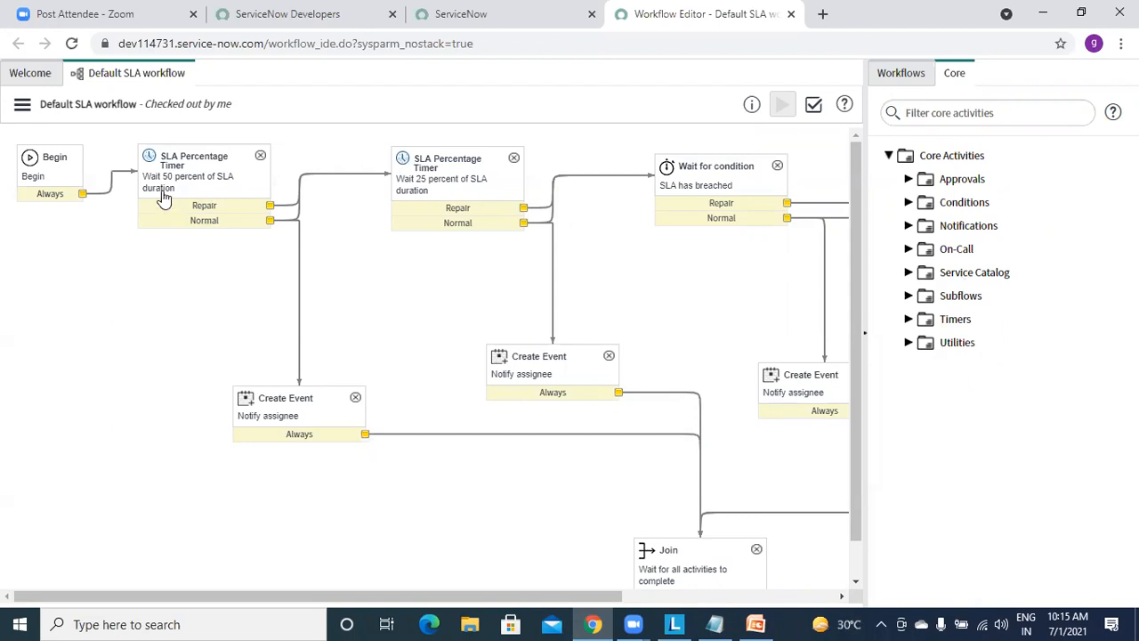
left_click(908, 320)
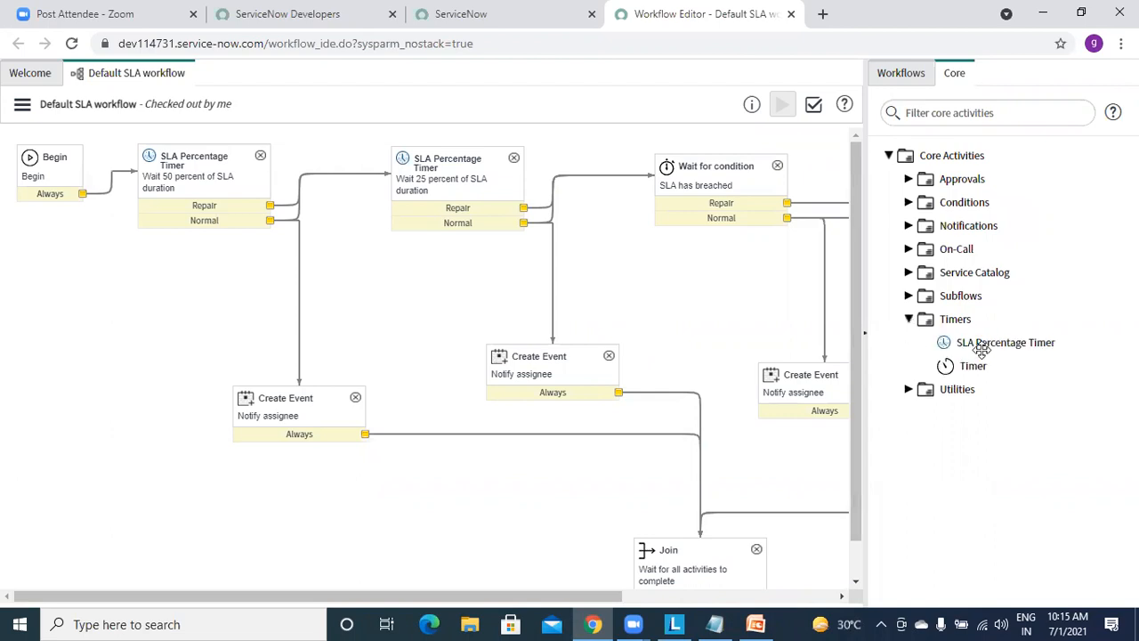
mouse_move(963, 342)
Step: Open the properties of the 50 percent SLA Percentage Timer activity
left_click_drag(450, 595, 249, 530)
left_click(226, 193)
double_click(226, 192)
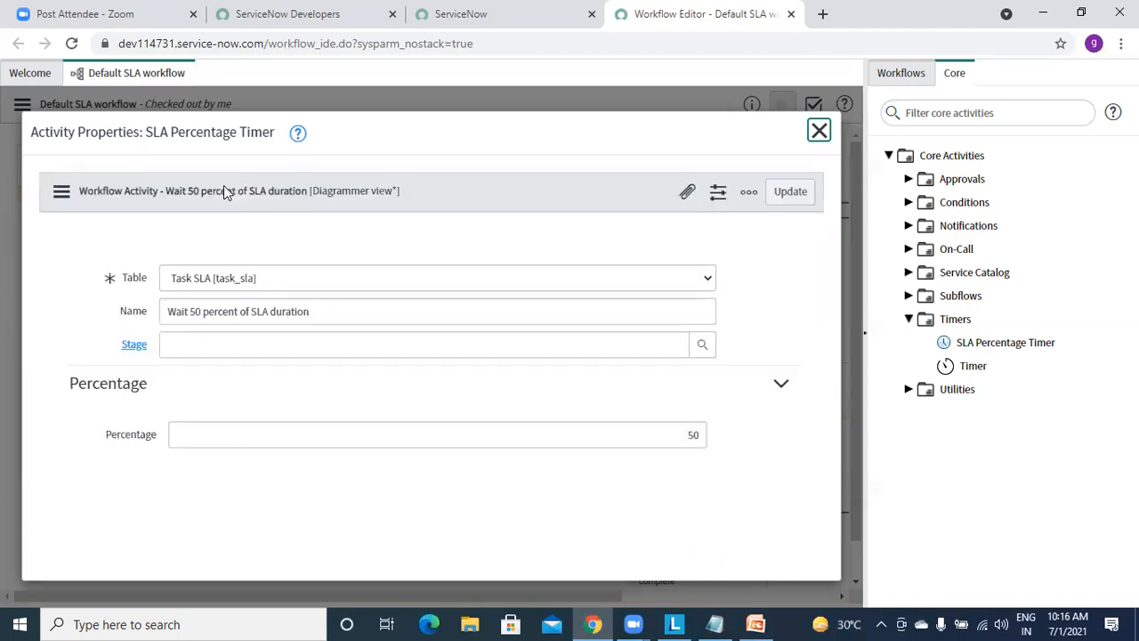
left_click(354, 235)
left_click_drag(814, 264, 815, 282)
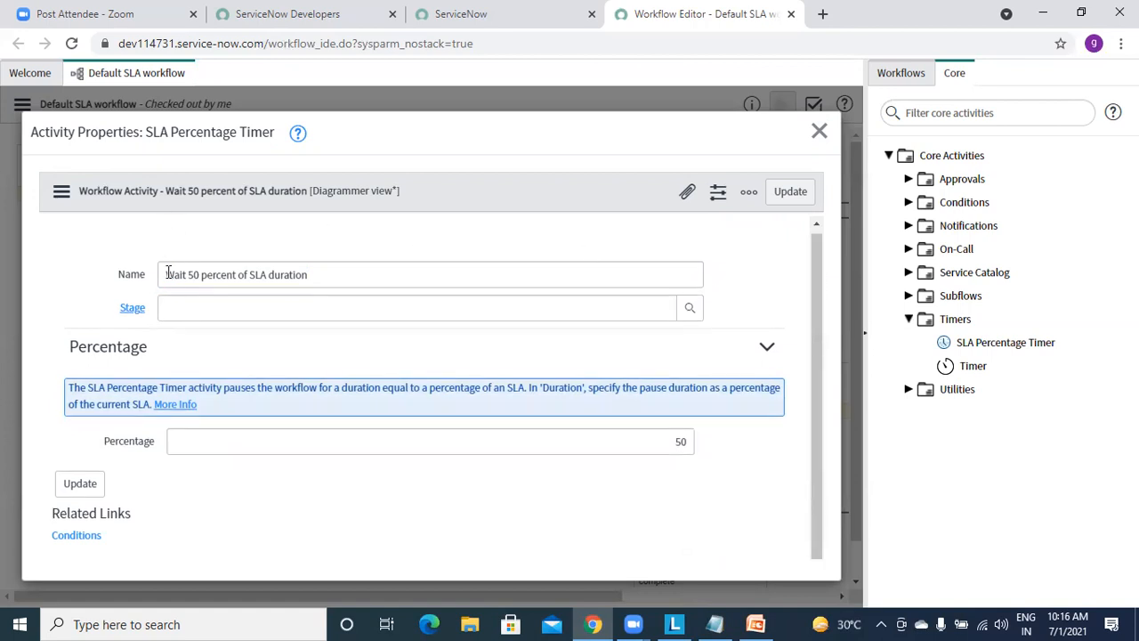
left_click(322, 281)
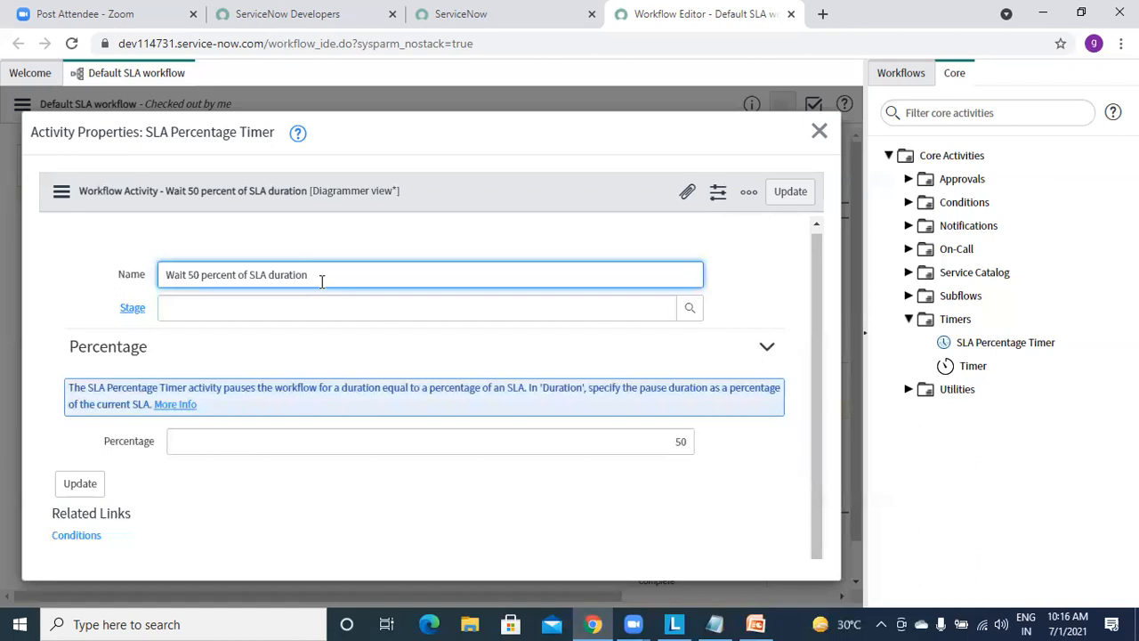
left_click(305, 340)
left_click(502, 442)
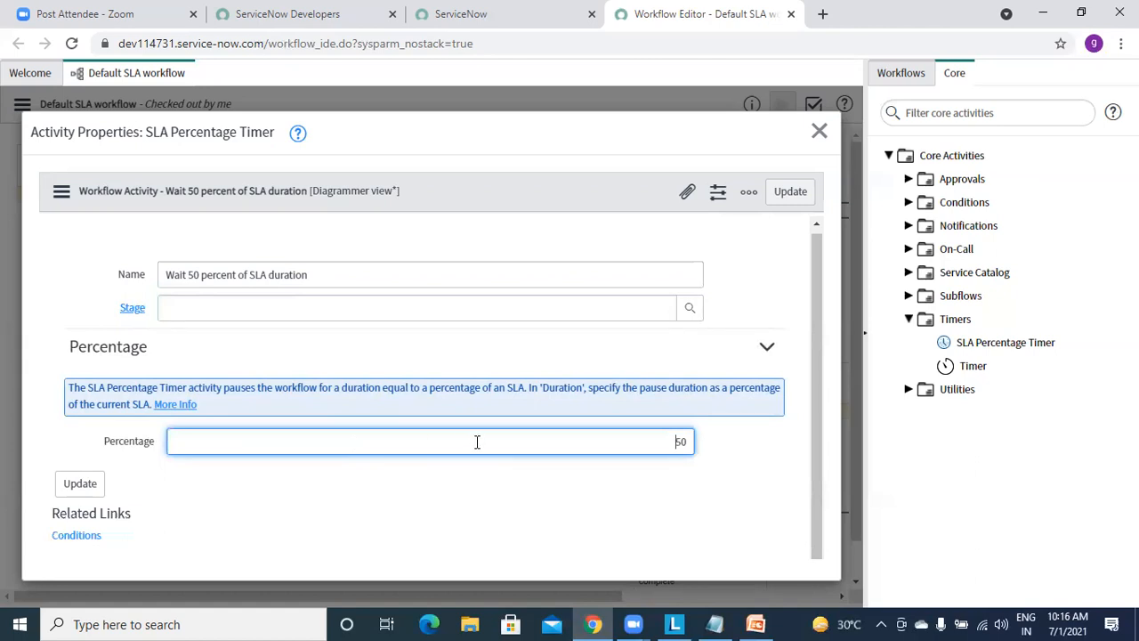
left_click(819, 131)
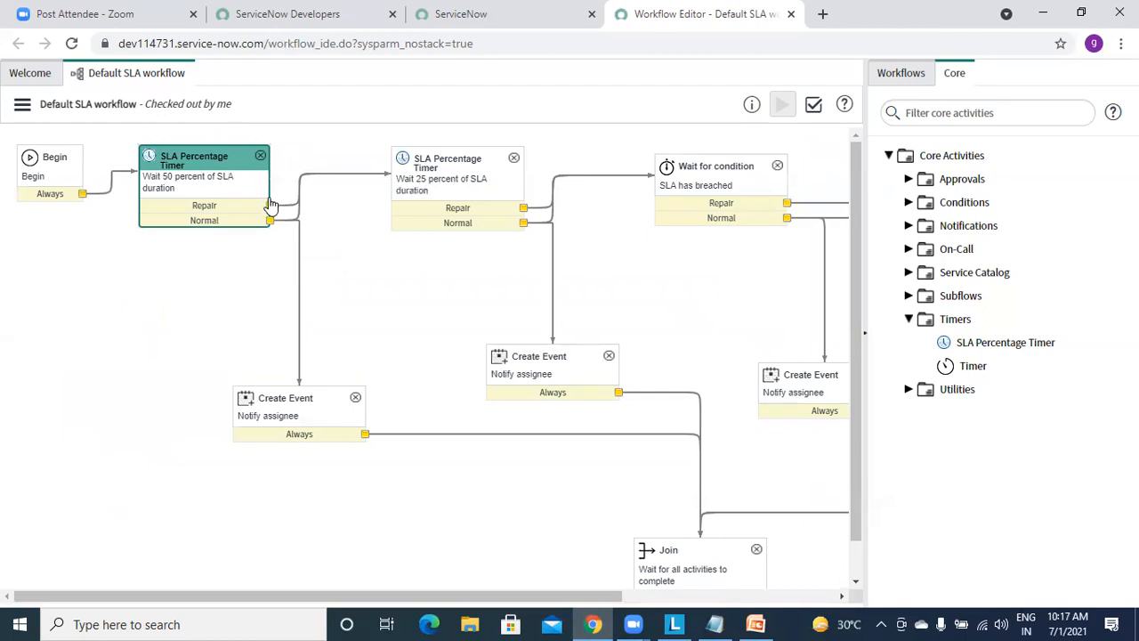
Step: Duplicate the Workflow Editor tab and start a new workflow there
mouse_move(269, 206)
left_mouse_down()
mouse_move(326, 188)
mouse_move(425, 203)
left_mouse_up()
right_click(752, 14)
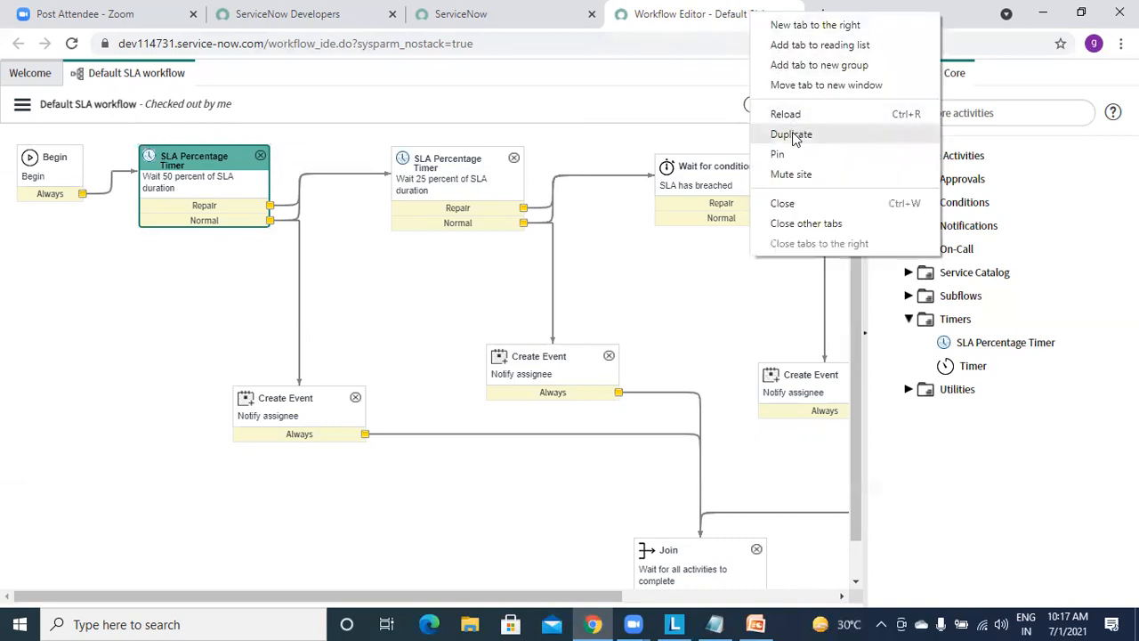
left_click(792, 134)
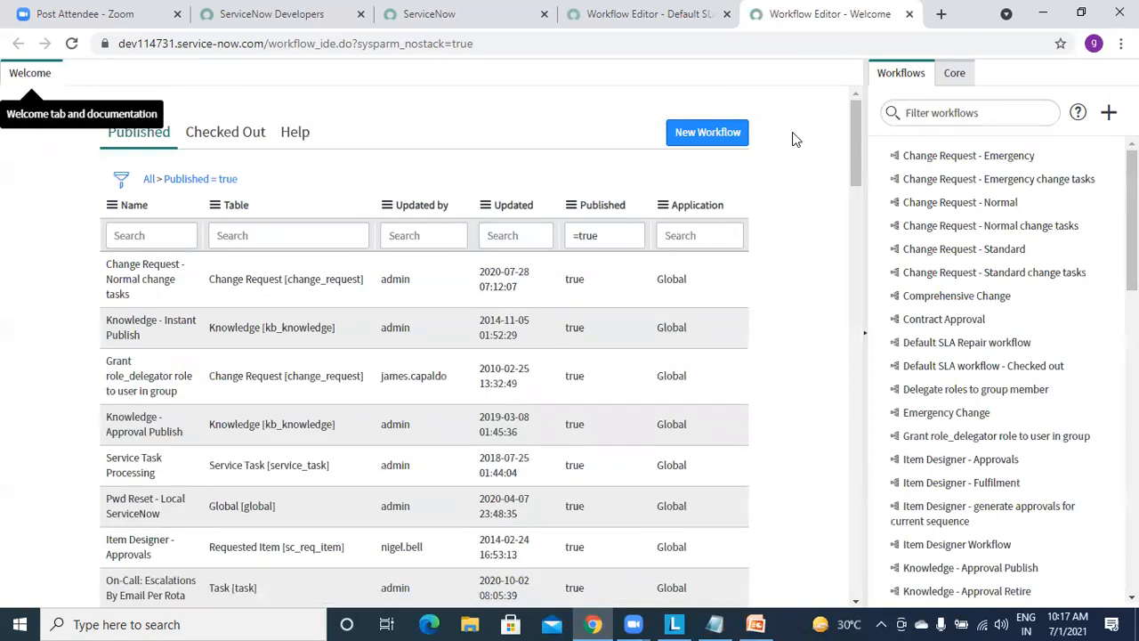
left_click(690, 138)
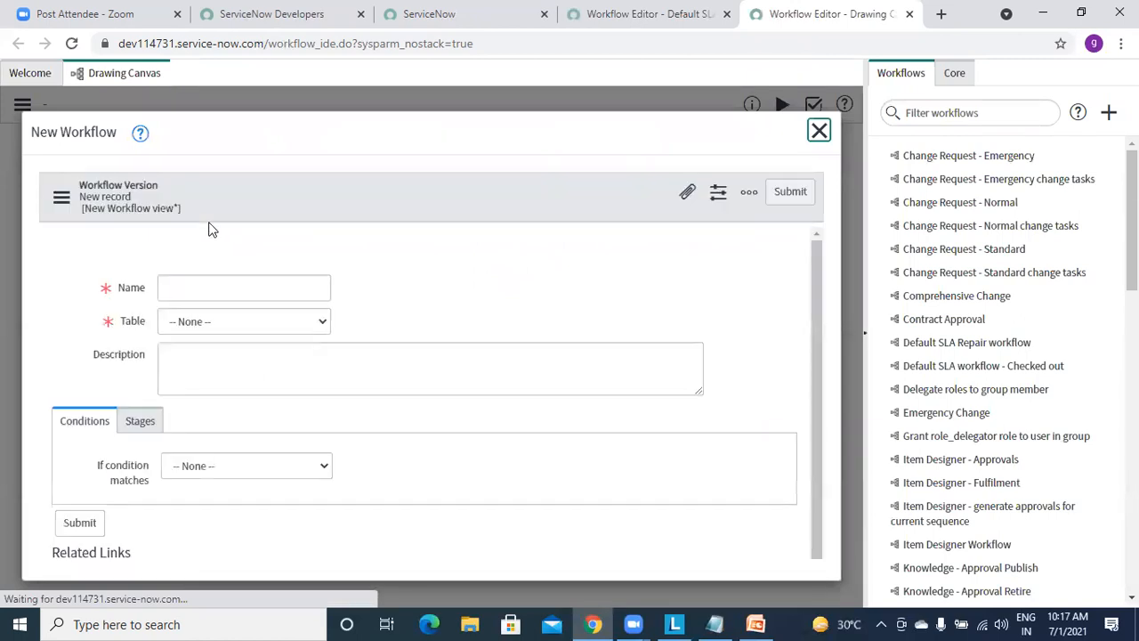
Step: Name the new workflow and set its table to SLA Definition [contract_sla]
left_click(203, 335)
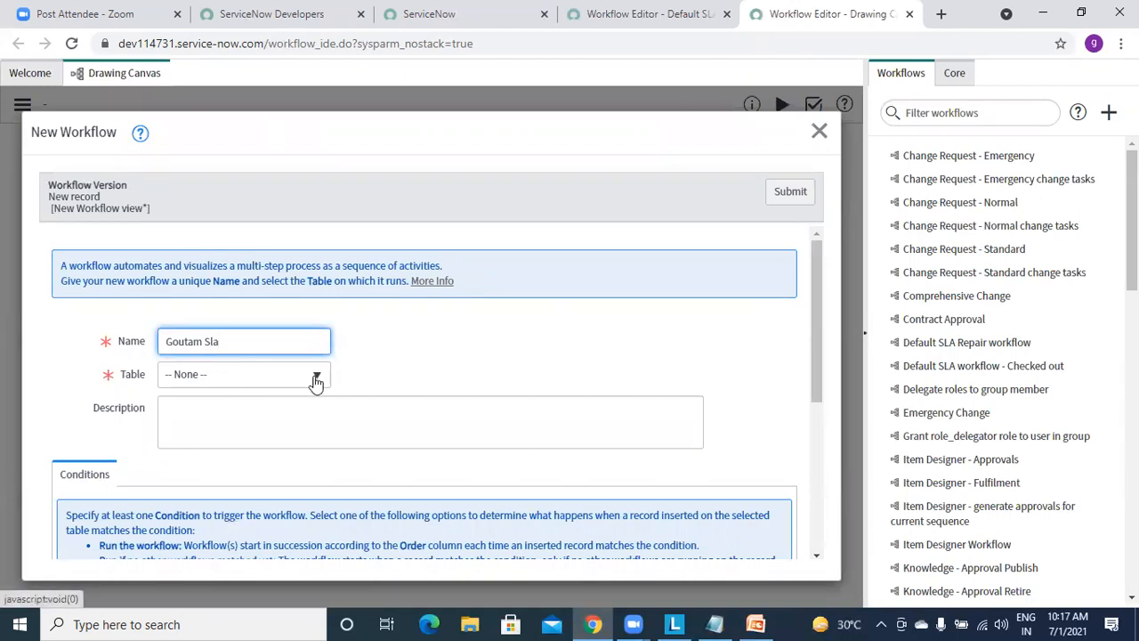
left_click(286, 386)
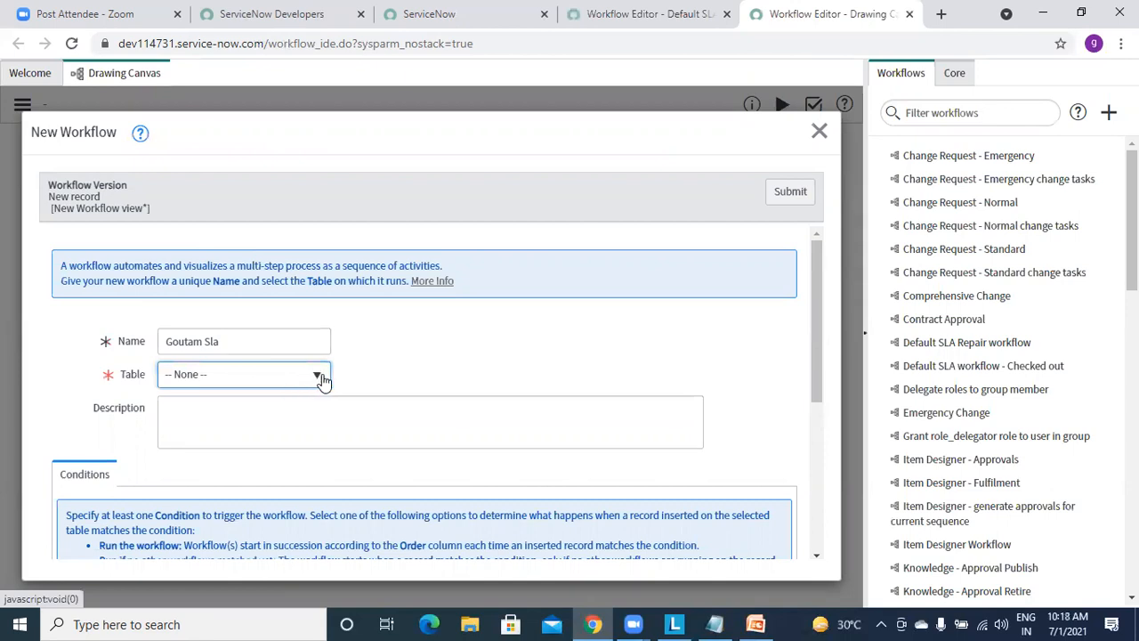
left_click_drag(821, 284, 819, 315)
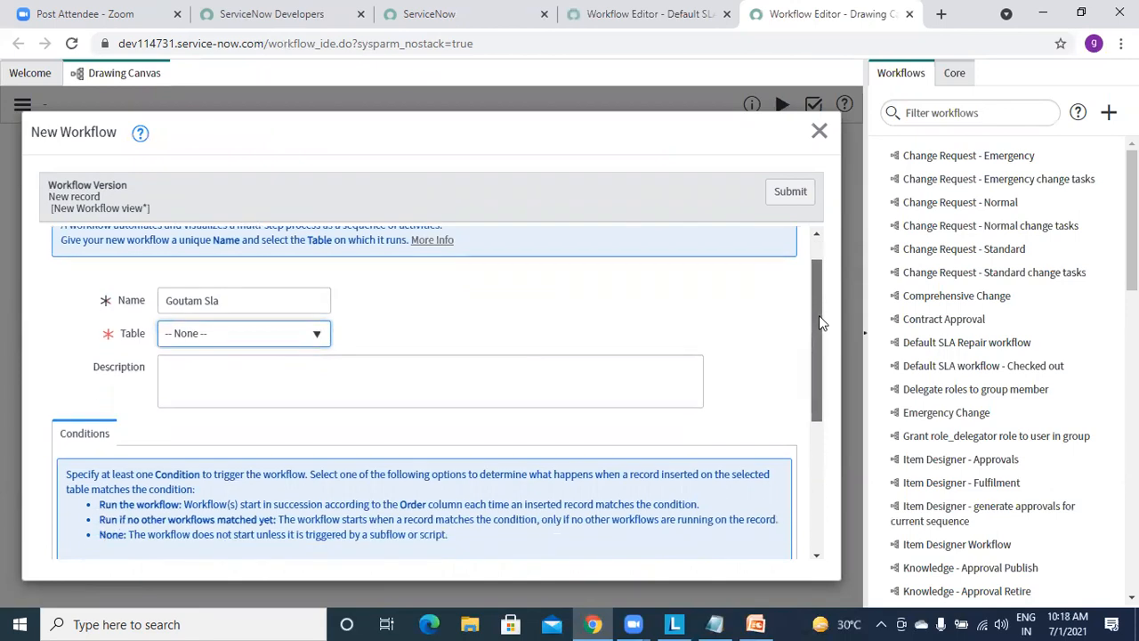
left_click(318, 309)
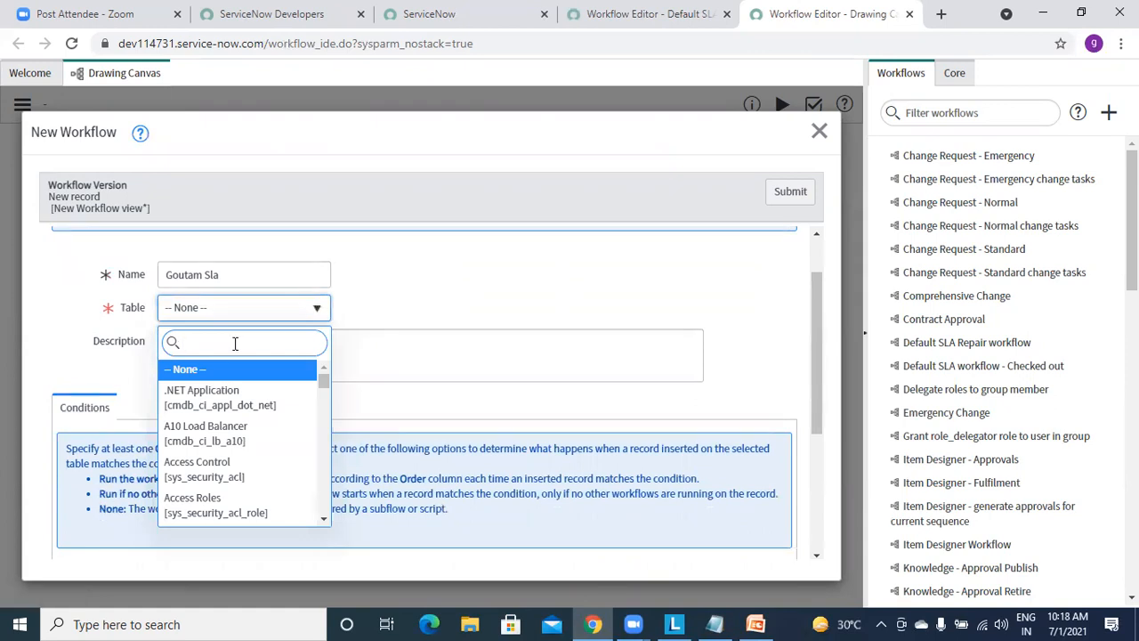
type("sla")
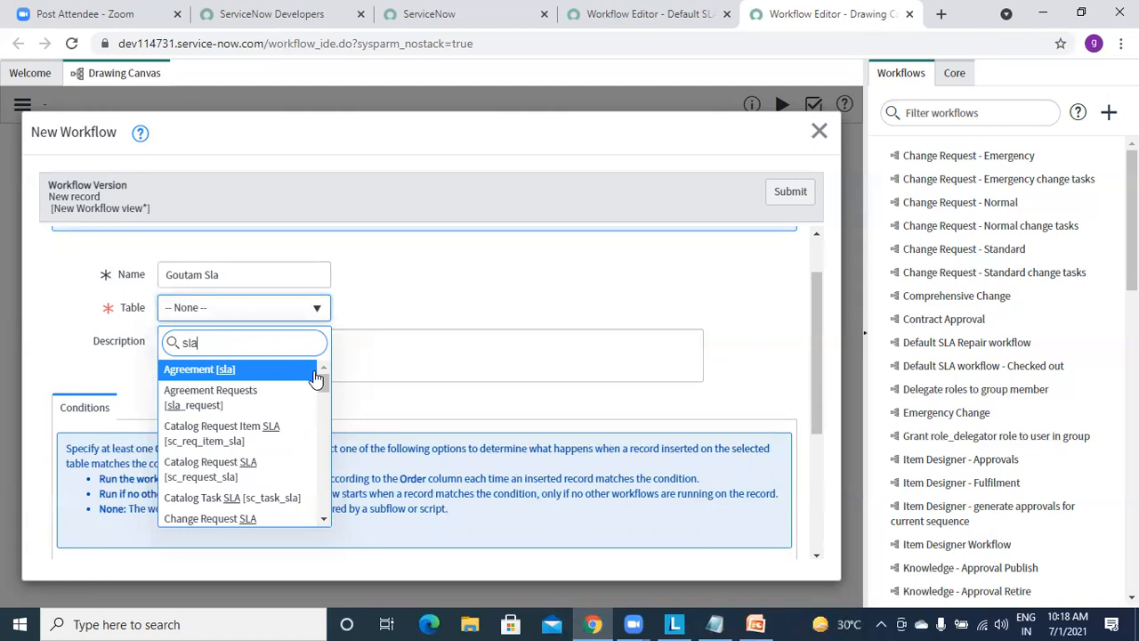
left_click_drag(323, 381, 323, 397)
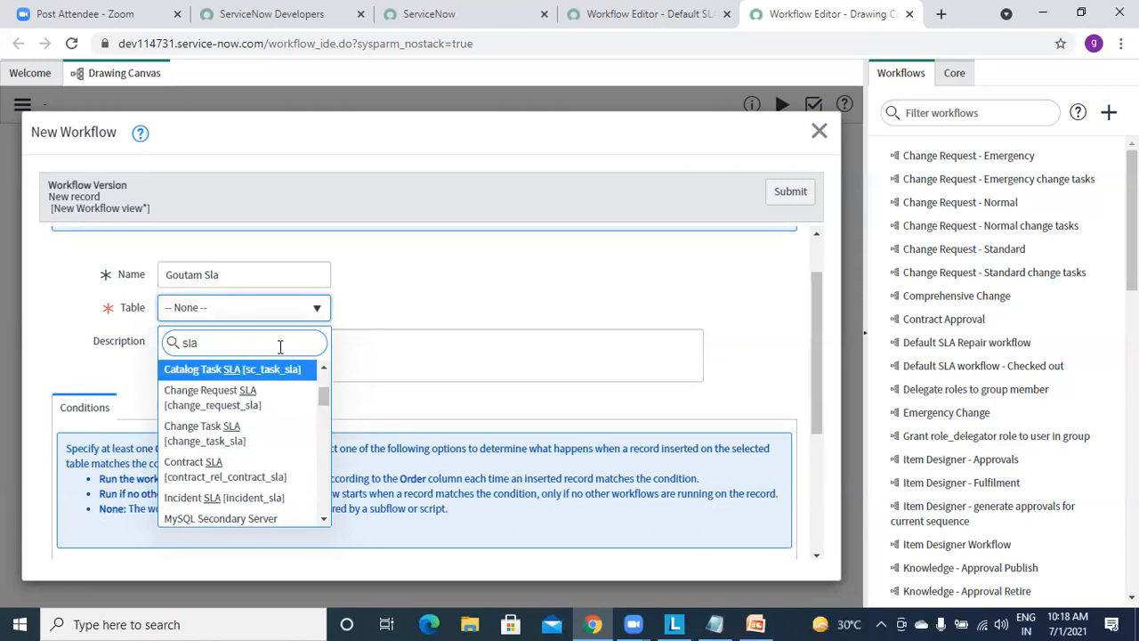
key("BackSpace")
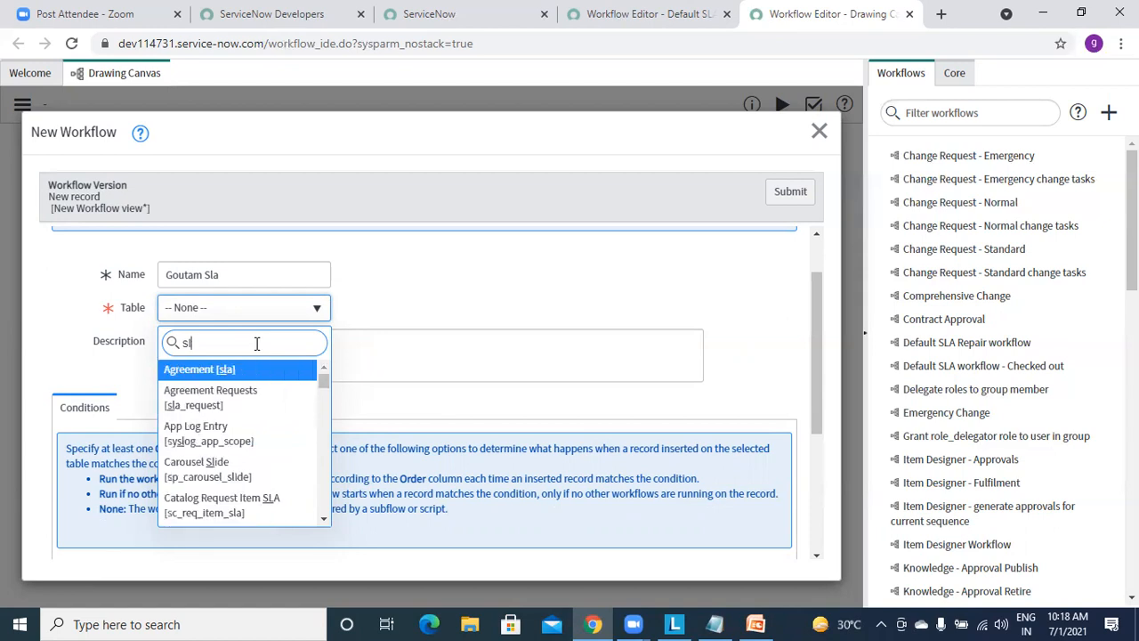
key("BackSpace")
key("BackSpace")
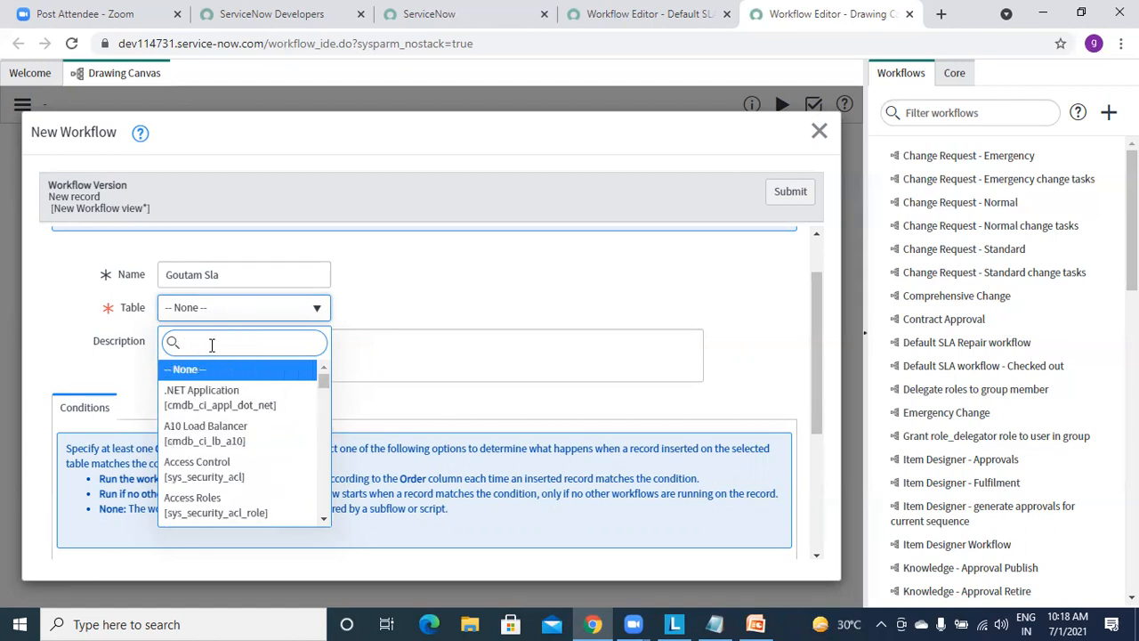
type("contrac")
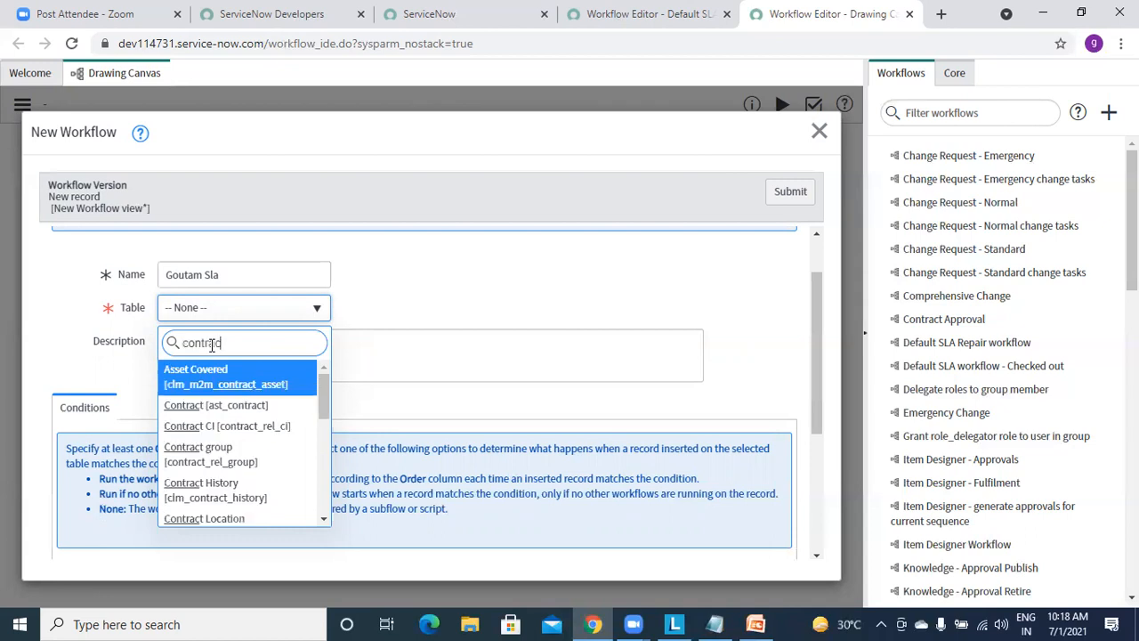
type("t_sla")
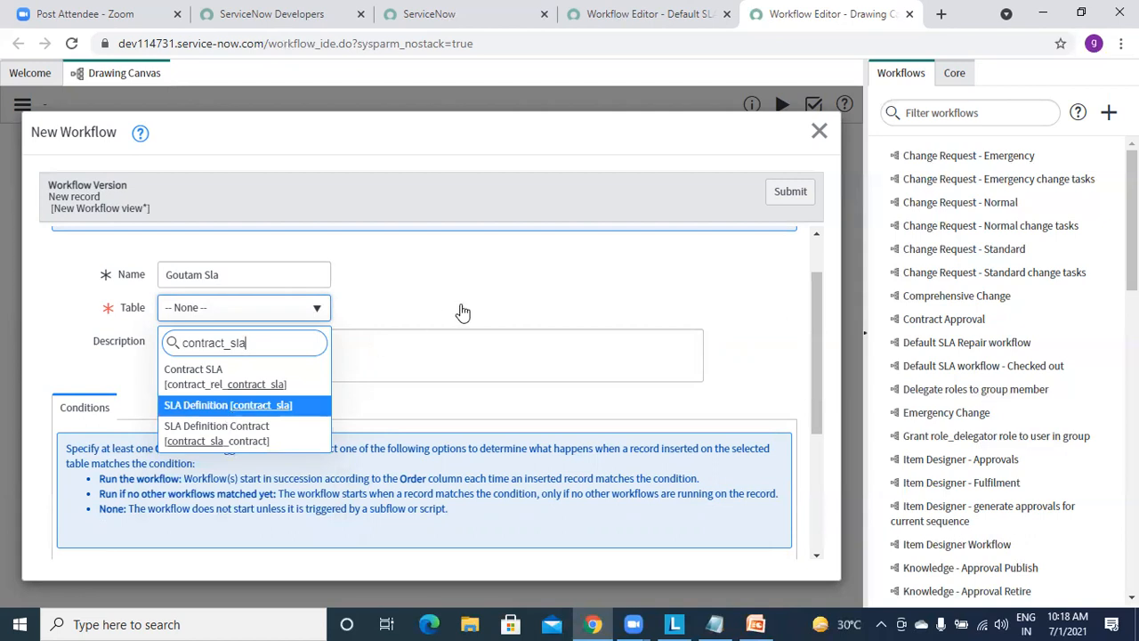
key("Return")
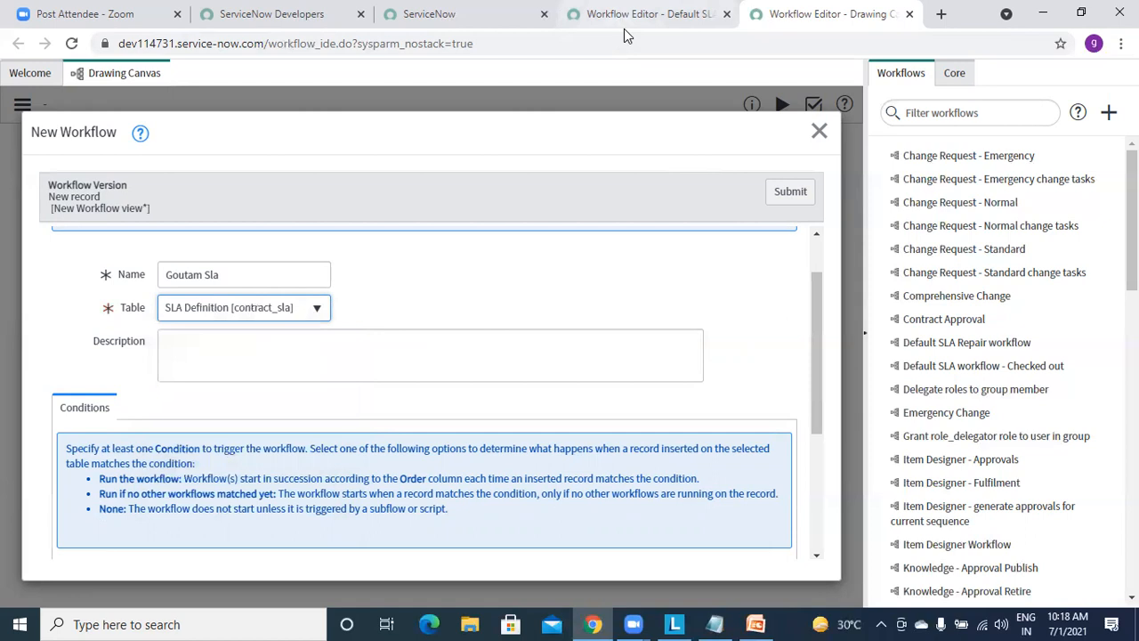
Step: Return to the Default SLA workflow tab in a maximized browser window
left_click(1077, 11)
left_click(571, 133)
left_click(939, 127)
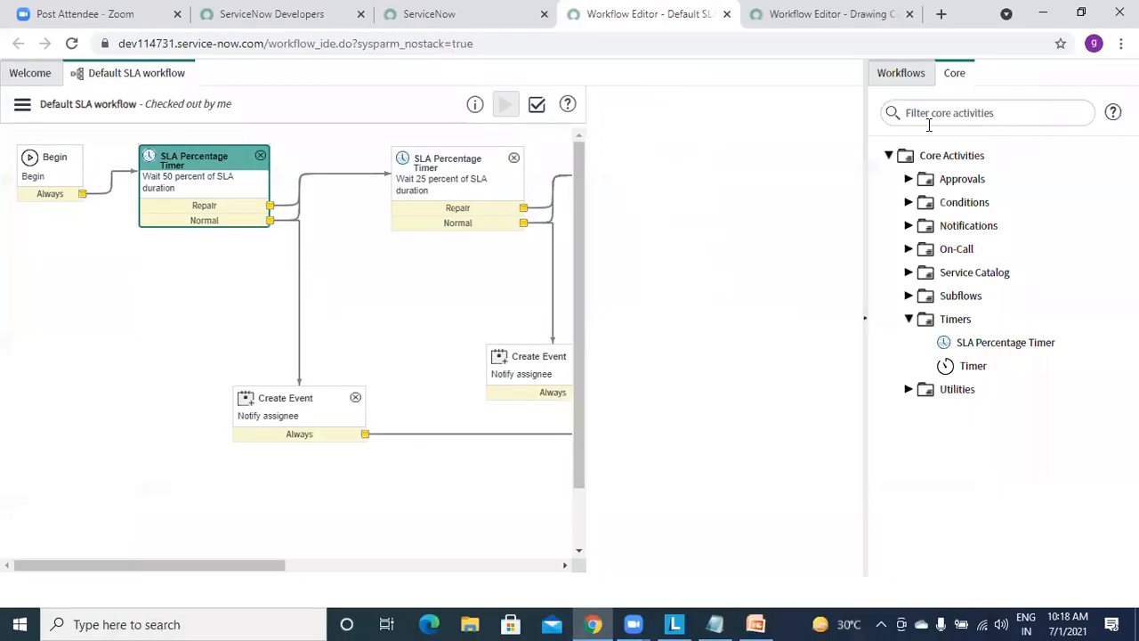
Step: Open the Default SLA workflow's properties and view its Conditions
left_click(22, 105)
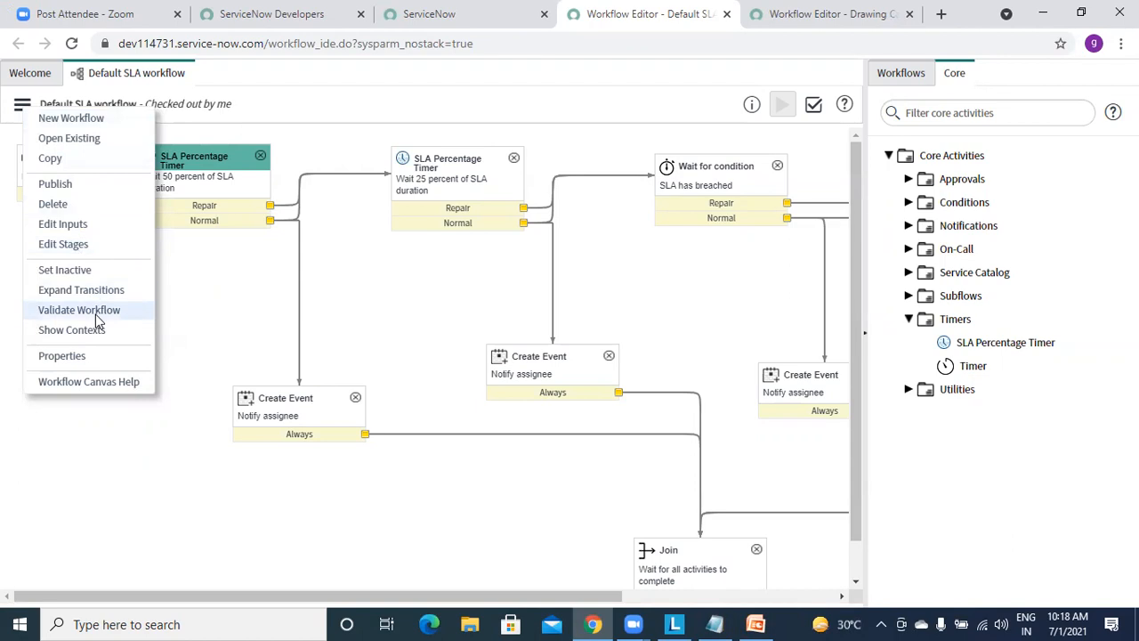
left_click(62, 356)
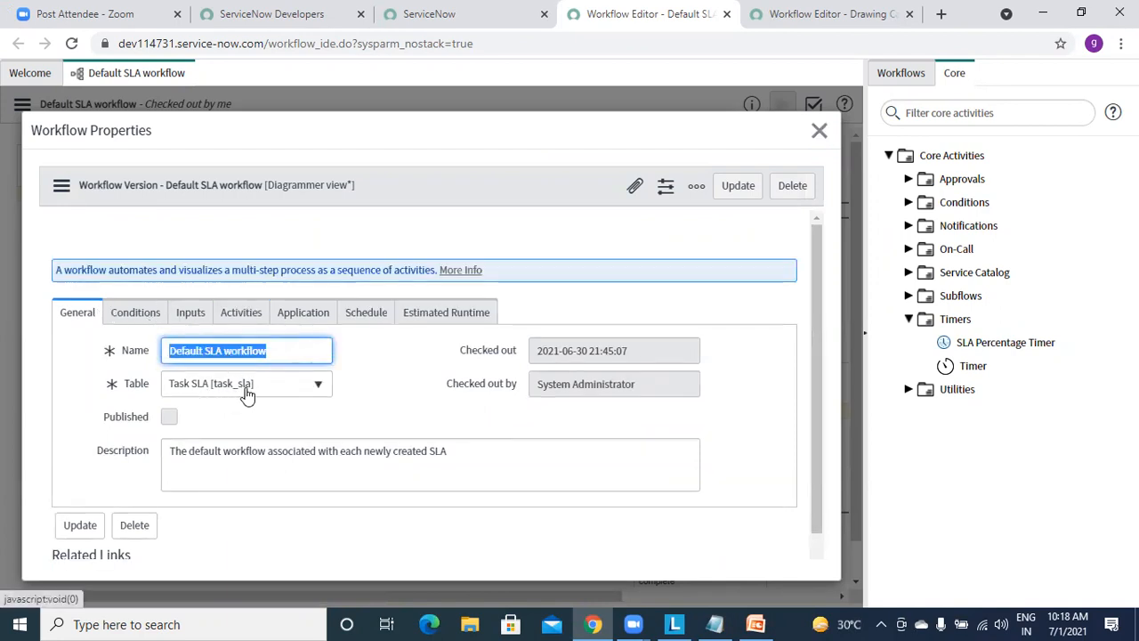
left_click(247, 413)
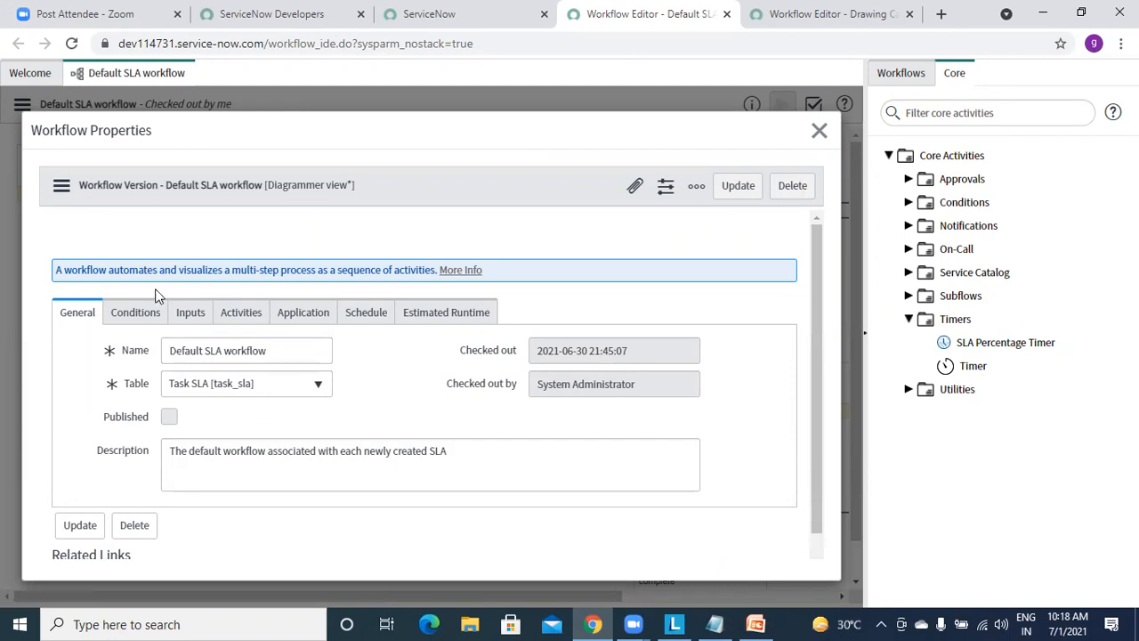
left_click(143, 313)
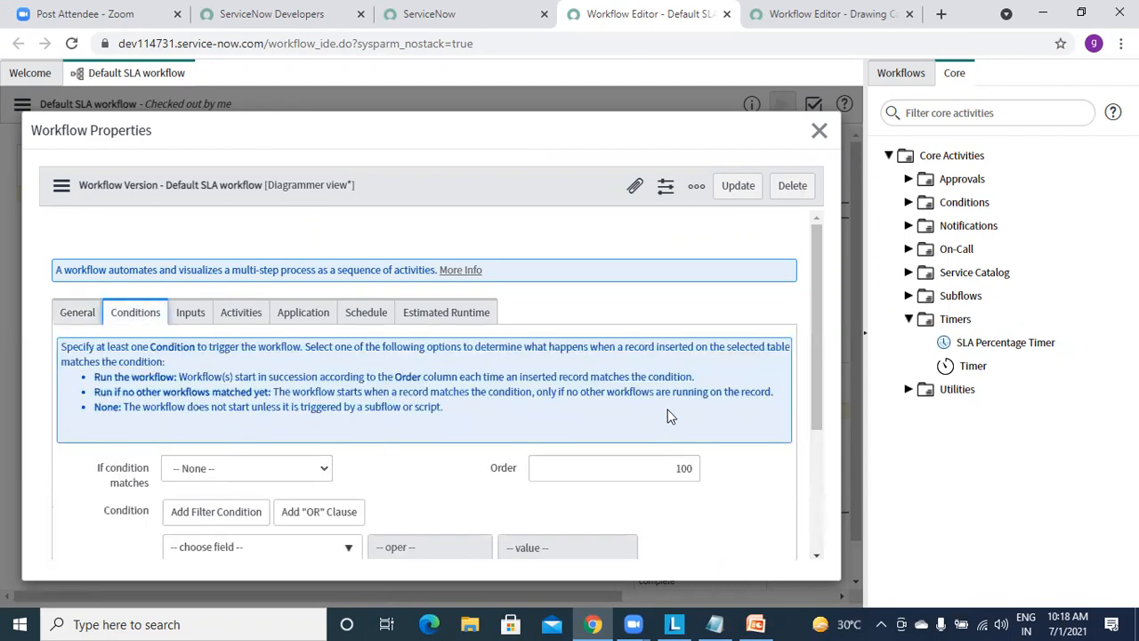
left_click_drag(817, 351, 817, 379)
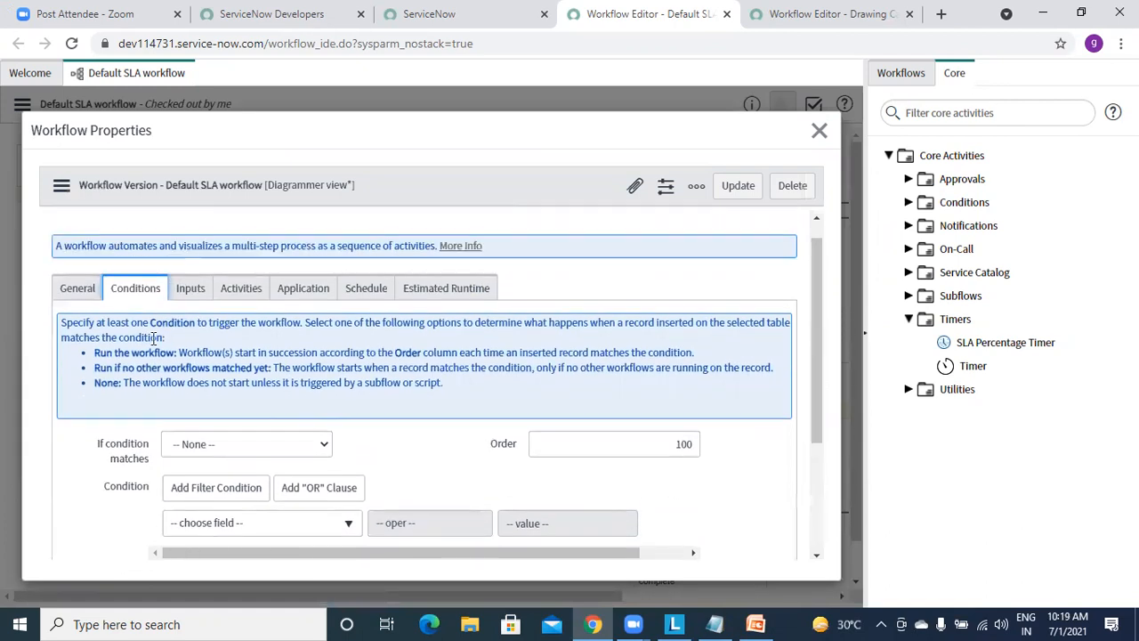
Step: Review the Inputs, Activities, Application, Schedule and Estimated Runtime sections, then close the properties
left_click(189, 298)
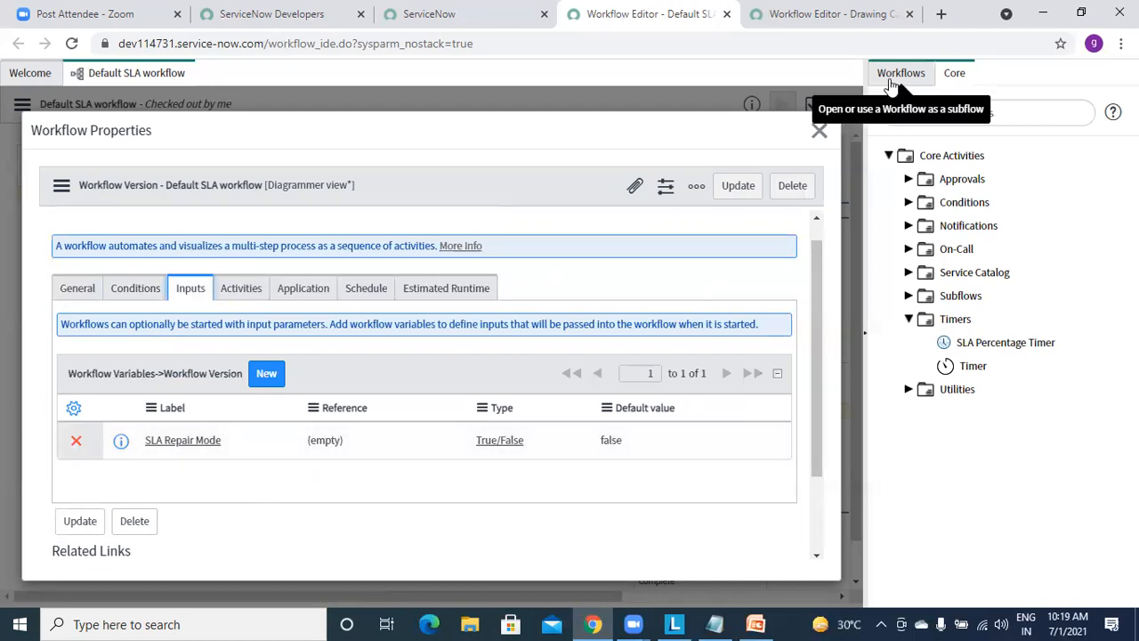
left_click(237, 290)
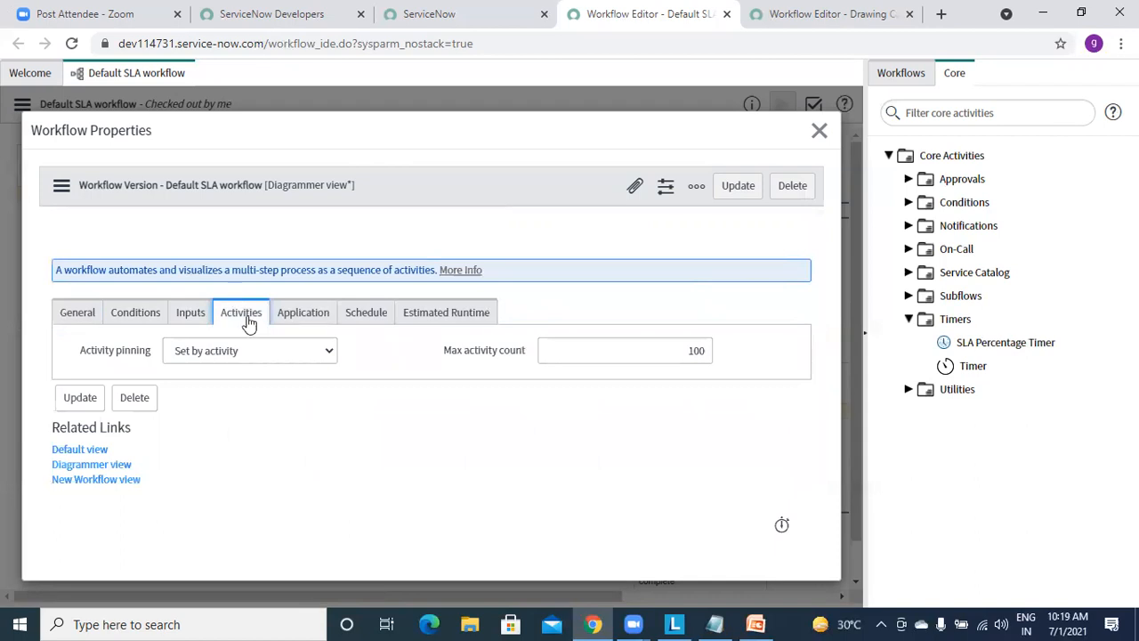
left_click(306, 309)
left_click(367, 320)
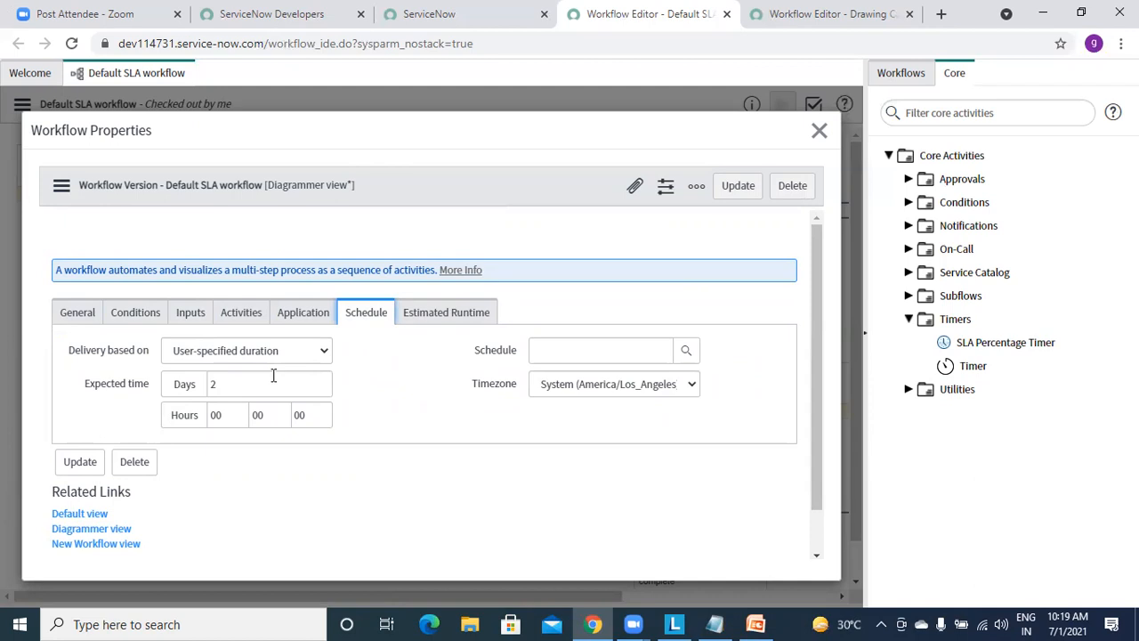
left_click(421, 322)
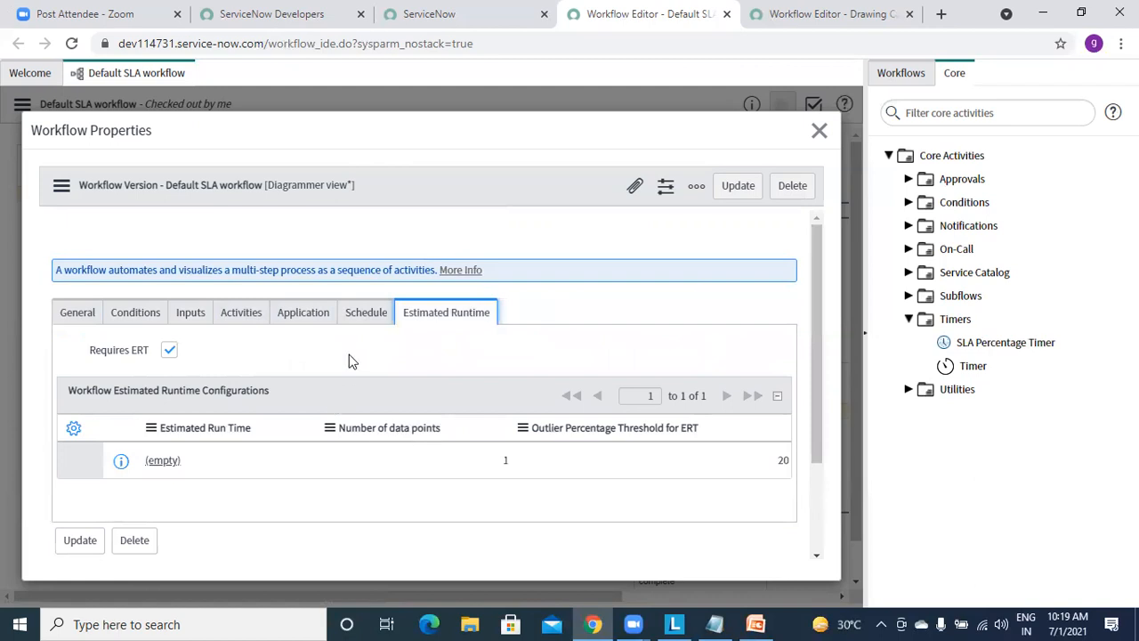
left_click(818, 131)
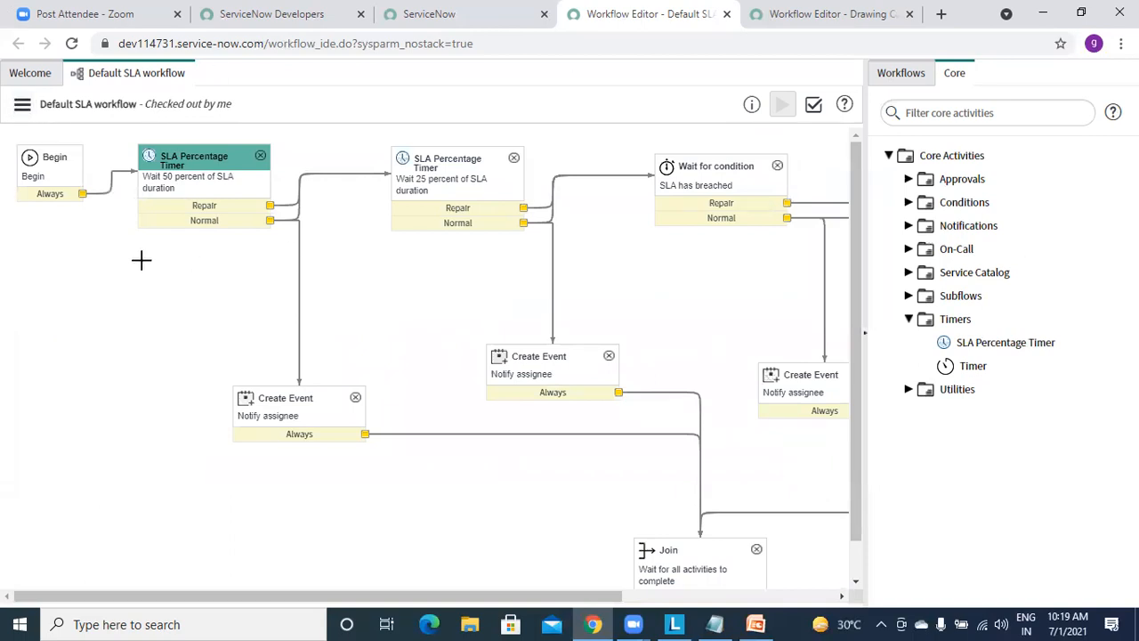
left_click(922, 16)
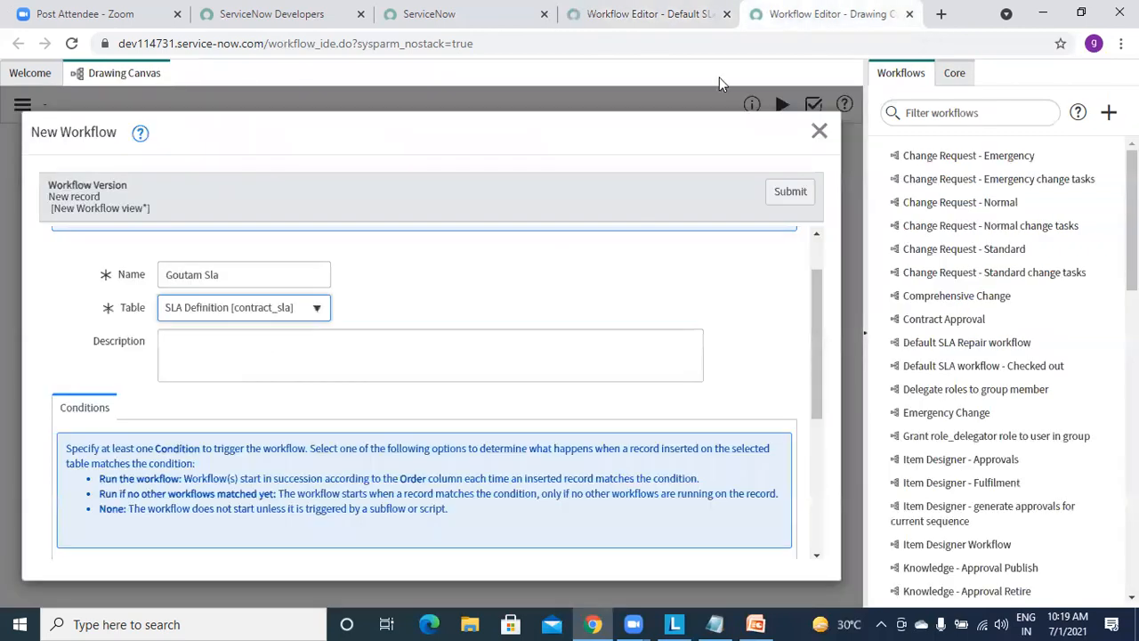
Step: Set the Goutam Sla workflow's table to Task SLA [task_sla] and submit it
left_click(255, 313)
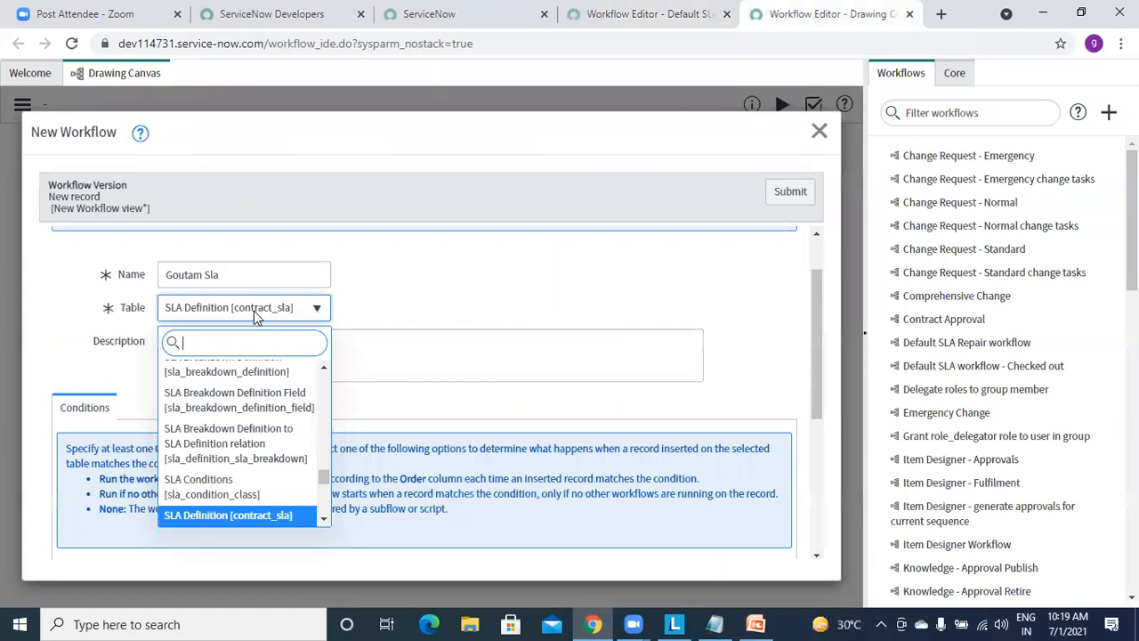
type("task+s")
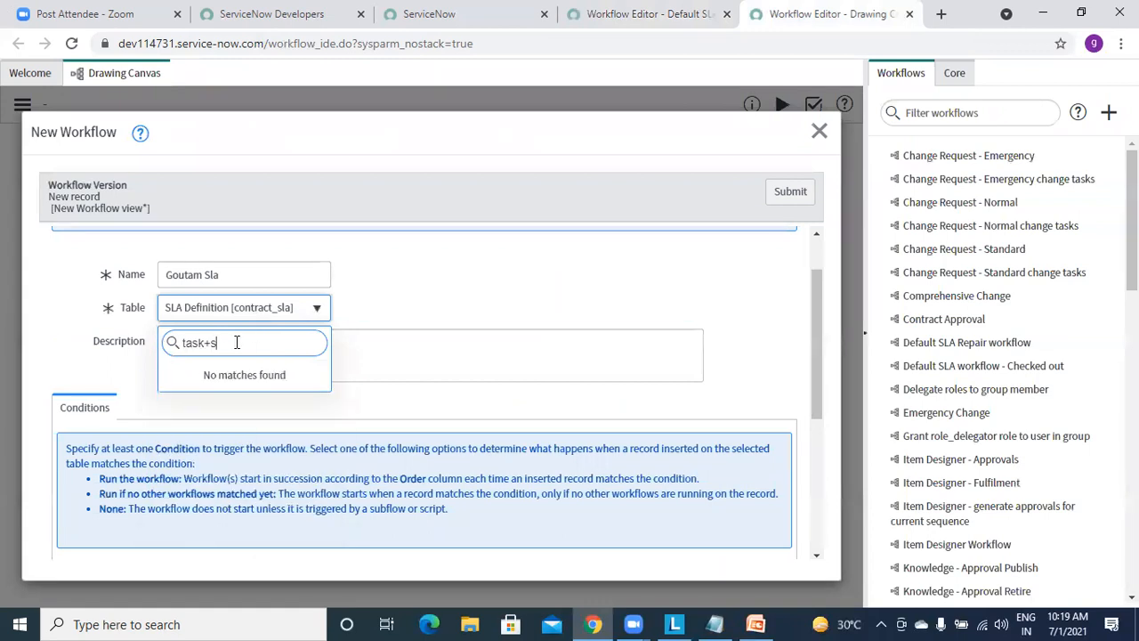
key("BackSpace")
key("BackSpace")
type("_sla")
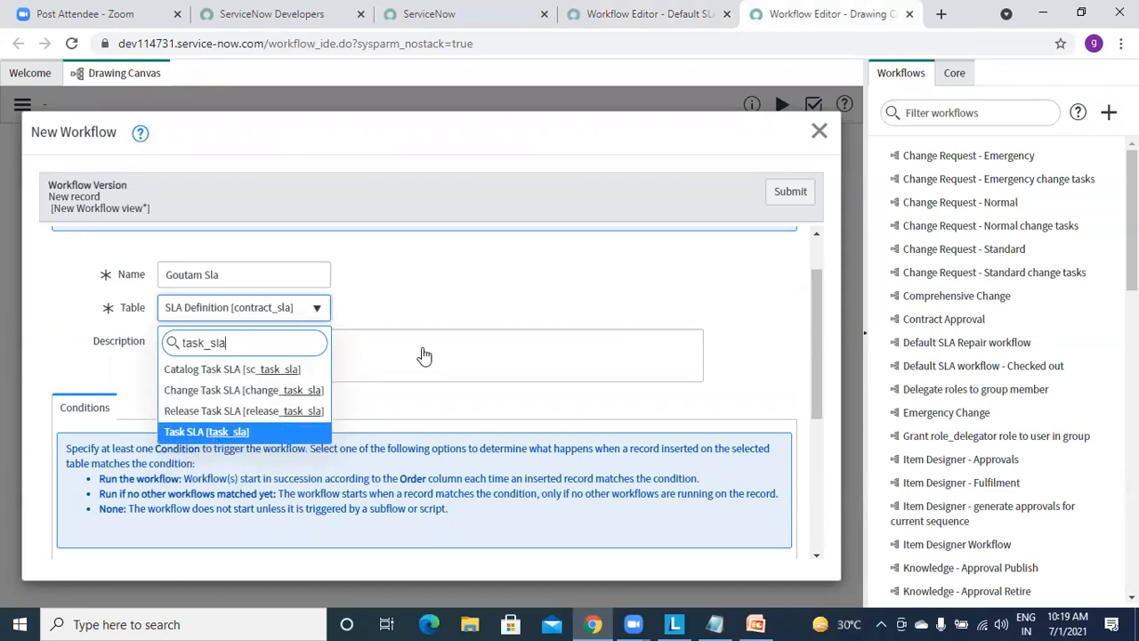
key("Return")
left_click(424, 314)
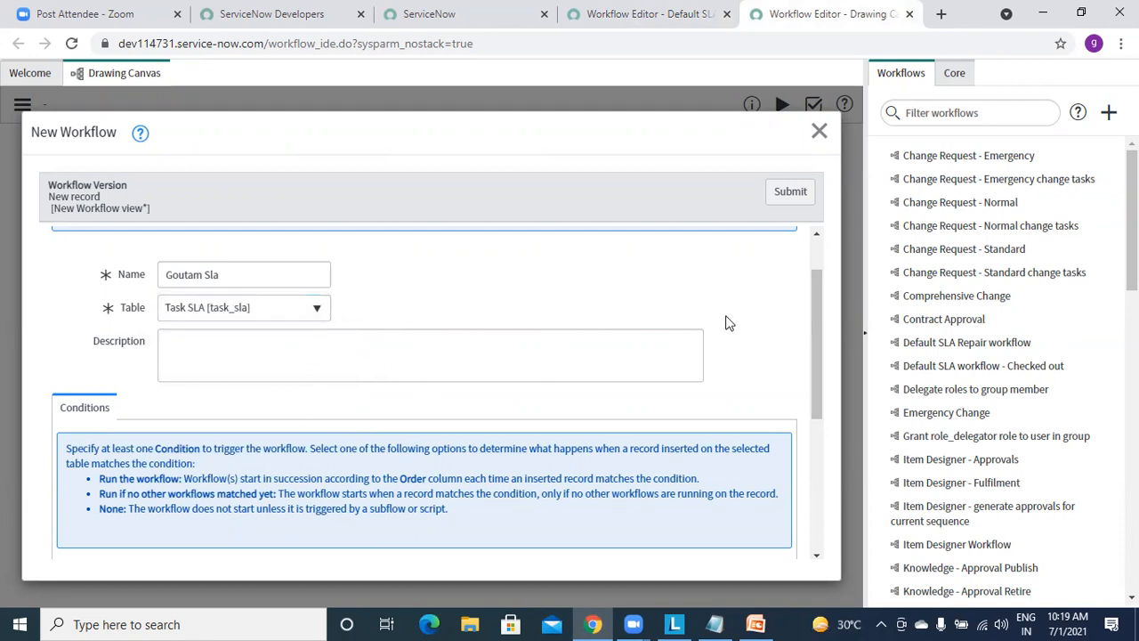
left_click_drag(813, 319, 820, 400)
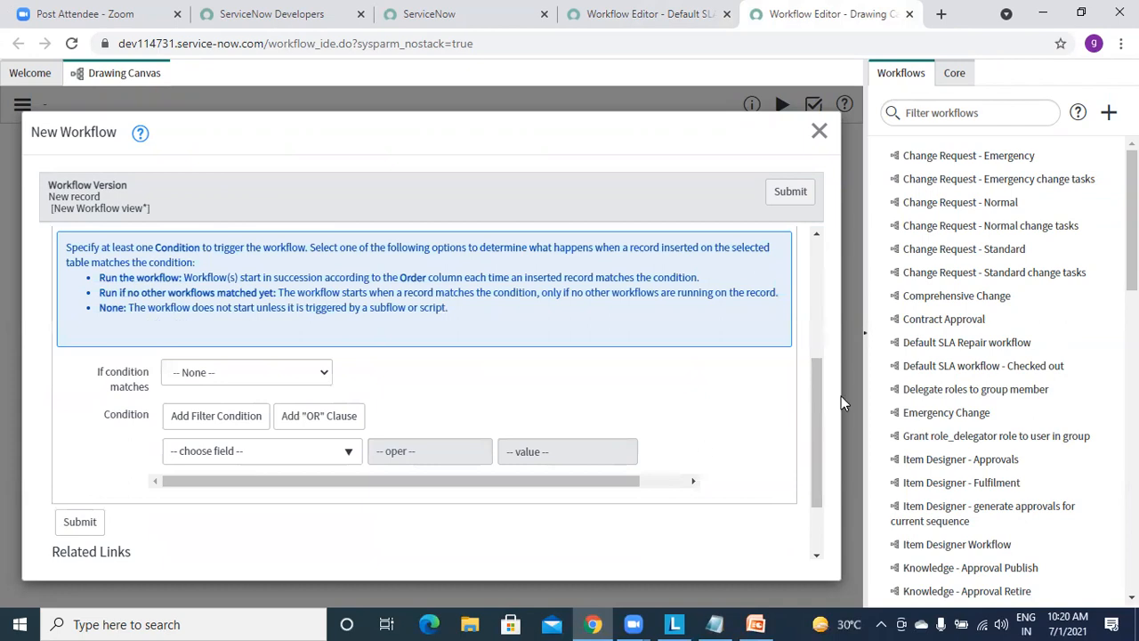
left_click(782, 196)
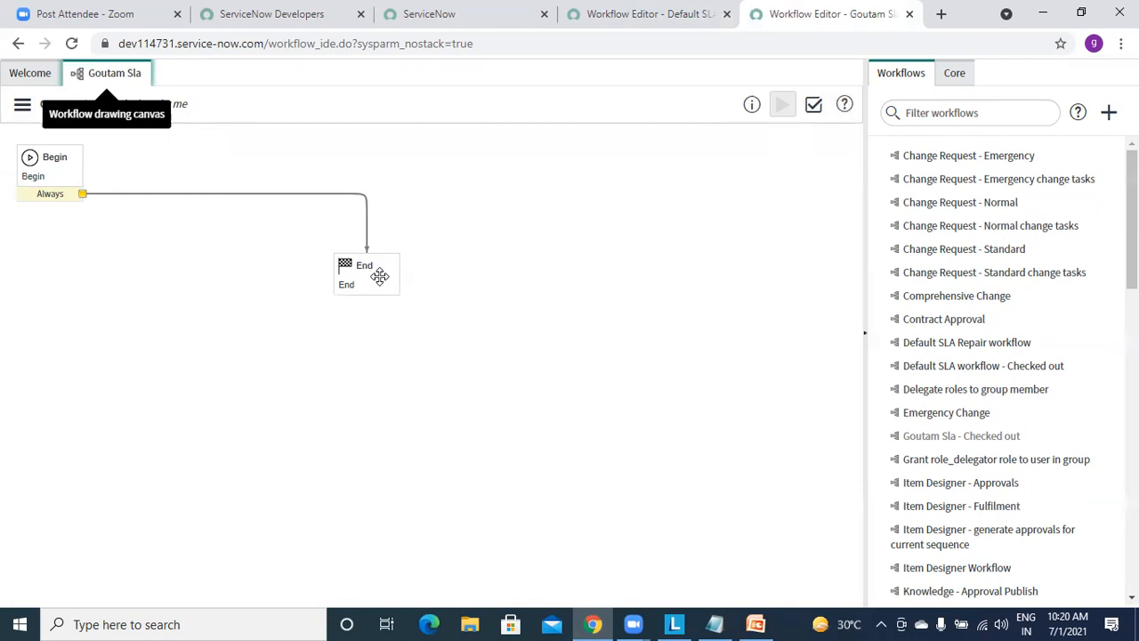
Step: Move the End activity further right and drop an SLA Percentage Timer between Begin and End
left_click_drag(365, 265, 601, 288)
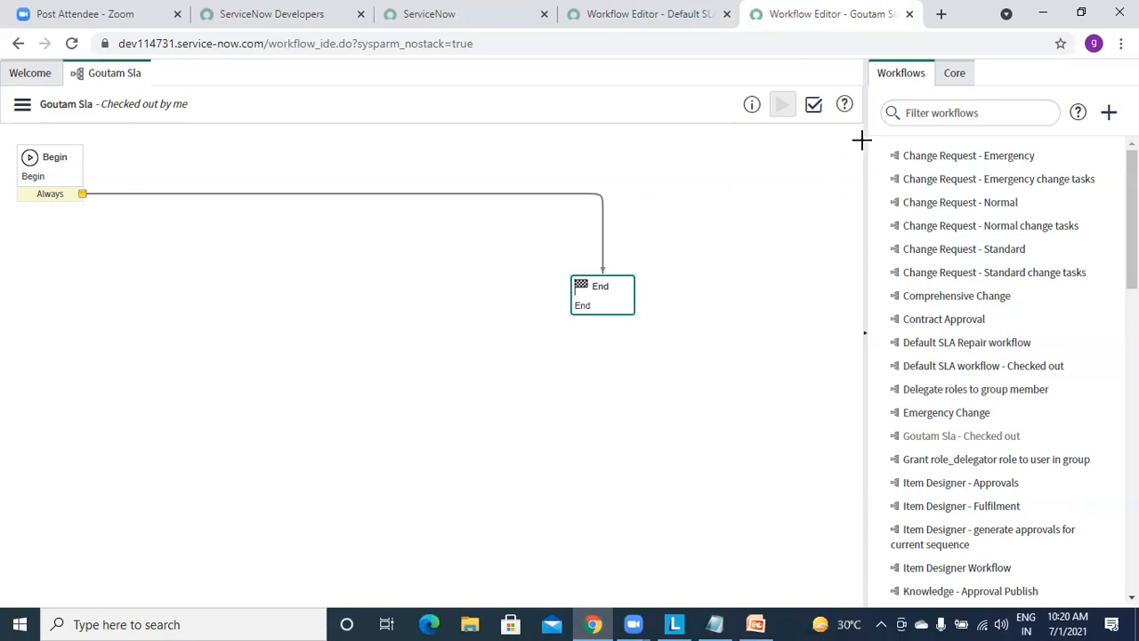
left_click(948, 78)
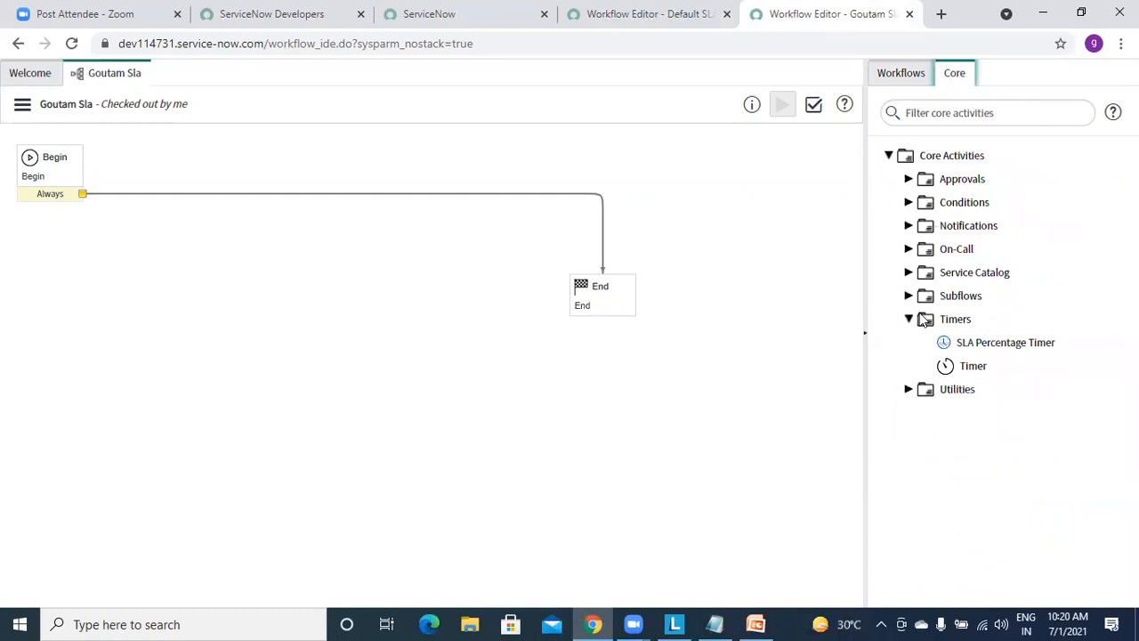
mouse_move(990, 346)
left_click_drag(989, 345, 216, 163)
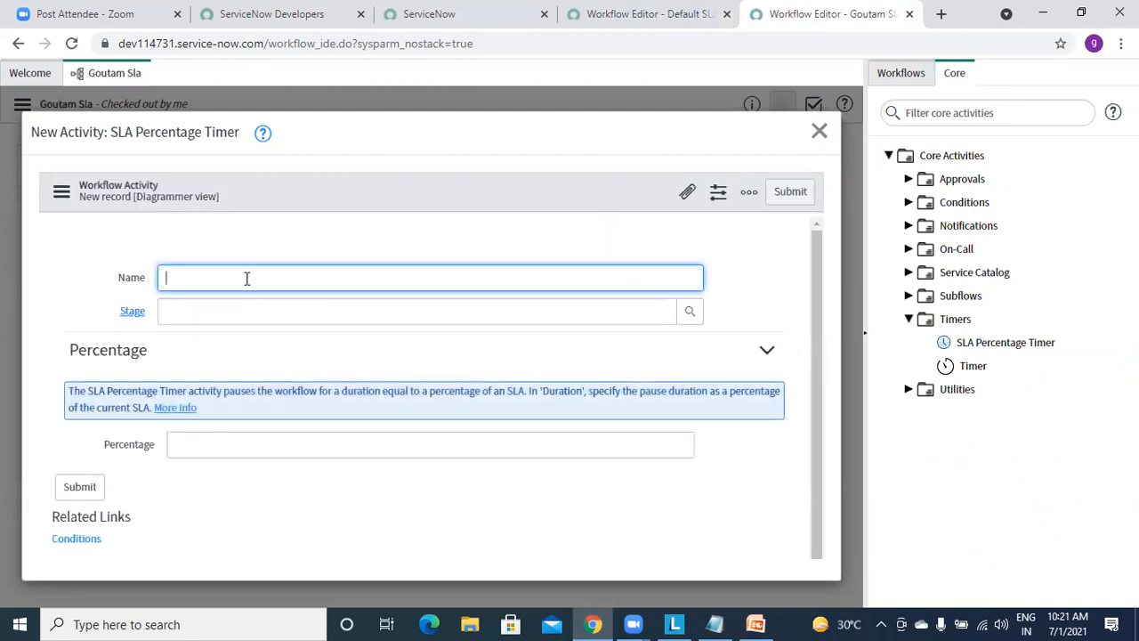
Step: Save the timer as '30 Percent SLA' with a 30 percent value
type("50 Percent")
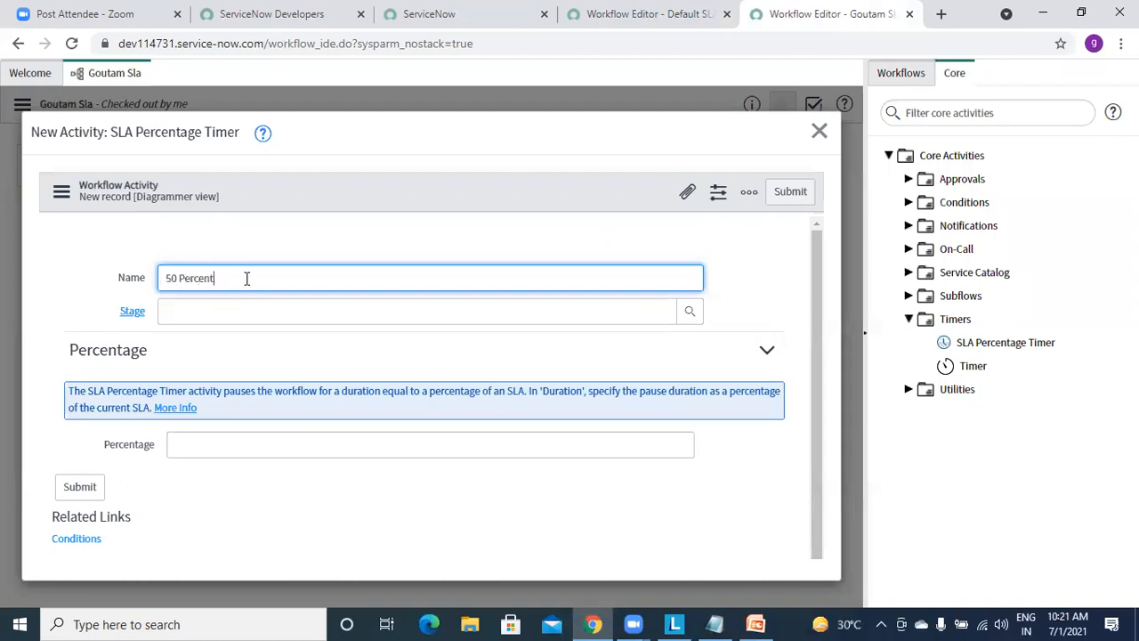
key("BackSpace")
key("BackSpace")
key("BackSpace")
key("BackSpace")
key("BackSpace")
key("BackSpace")
key("BackSpace")
key("BackSpace")
key("BackSpace")
key("BackSpace")
type("30 Percent SLA")
left_click(476, 447)
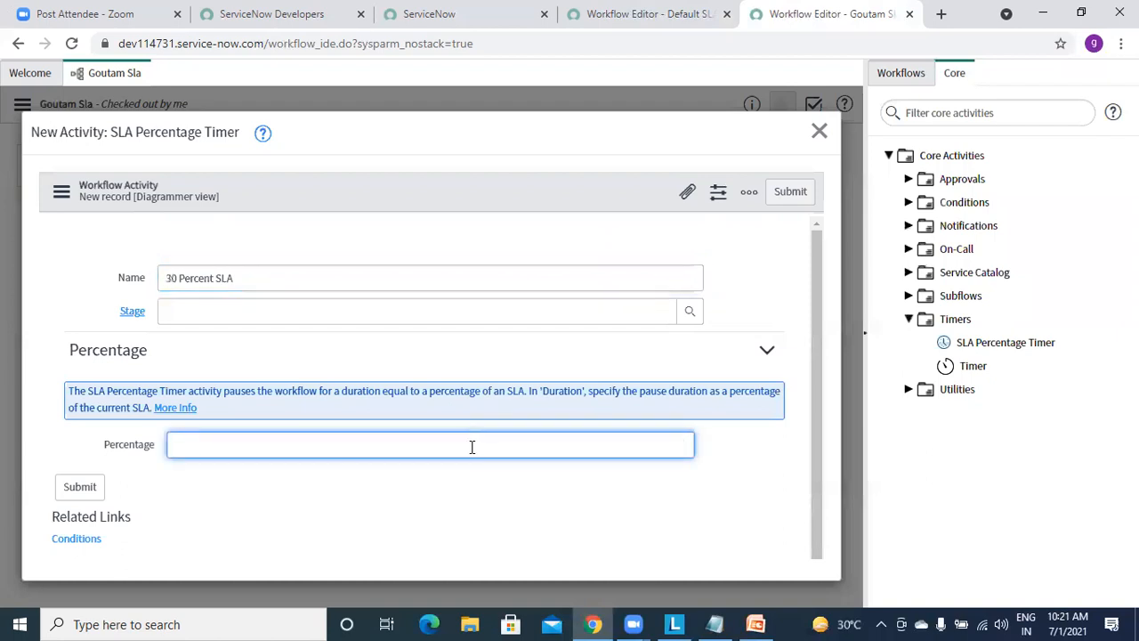
type("30")
left_click(788, 194)
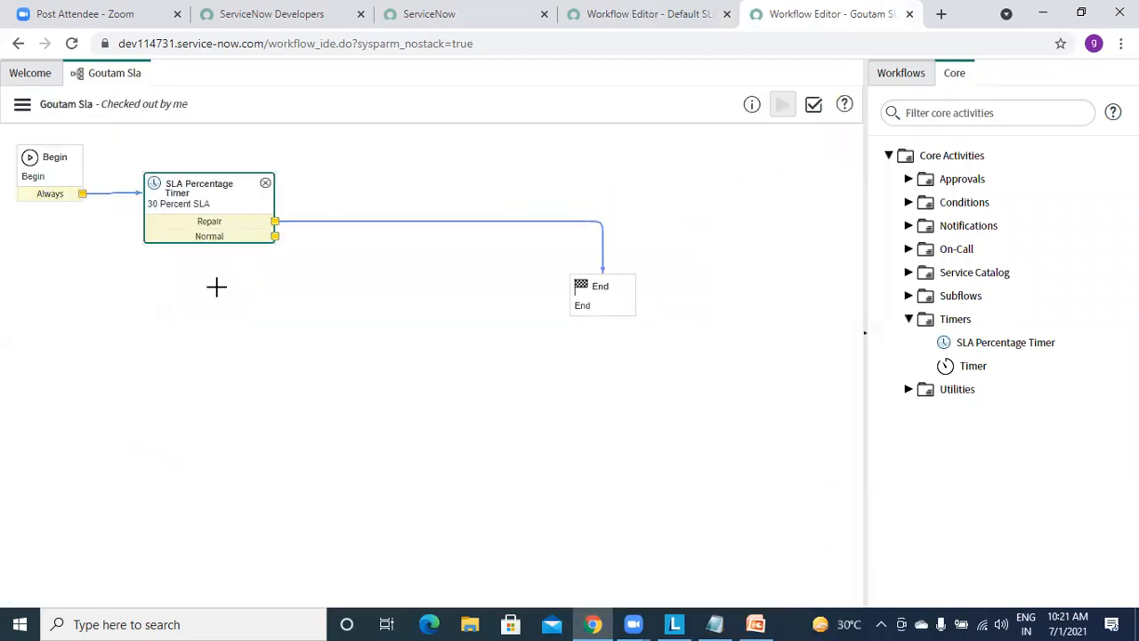
Step: Align the timer beside Begin, shift End right and down, and drop a second SLA Percentage Timer
left_click_drag(229, 183, 237, 148)
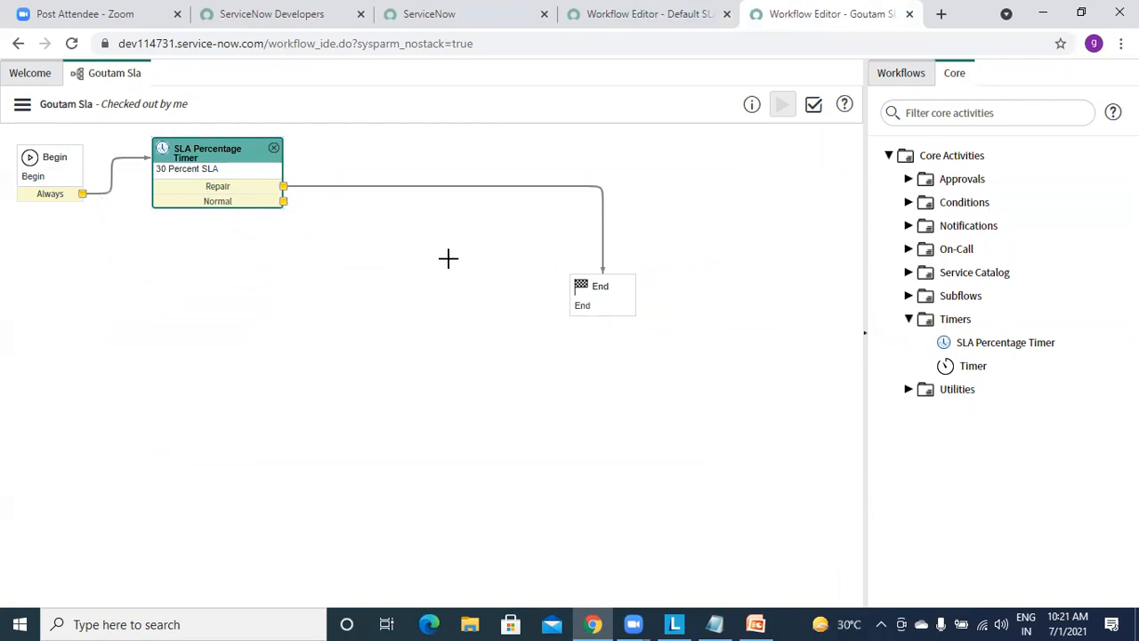
left_click_drag(604, 287, 738, 303)
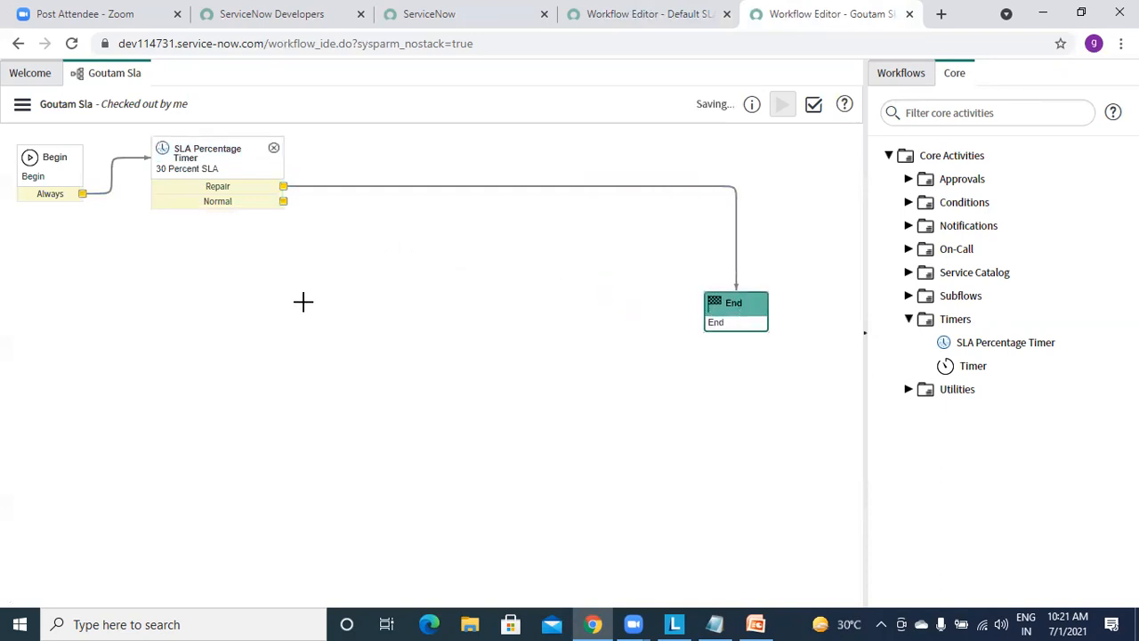
left_click(260, 305)
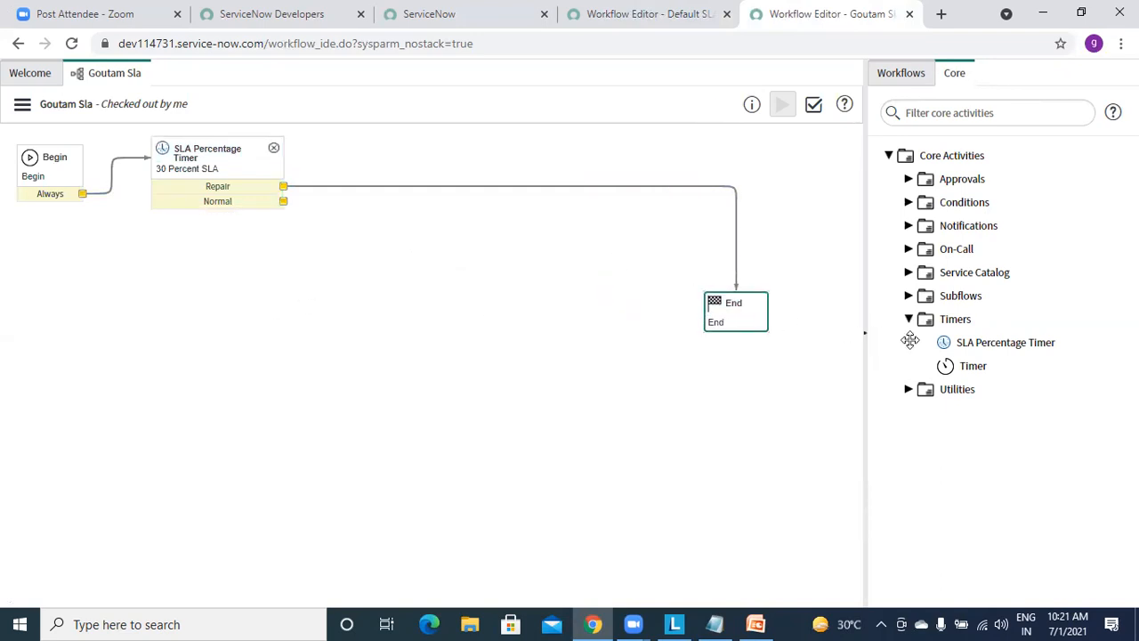
left_click_drag(989, 345, 450, 156)
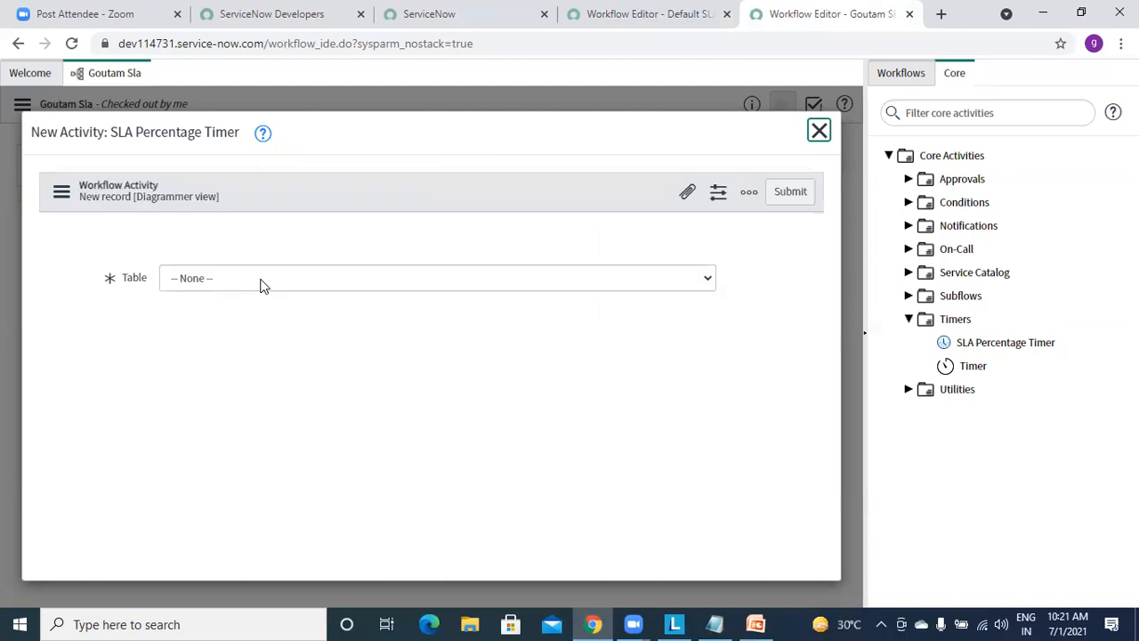
Step: Save the second timer as '50 Percent' with percentage 20, then shrink the browser window
type("50 Per")
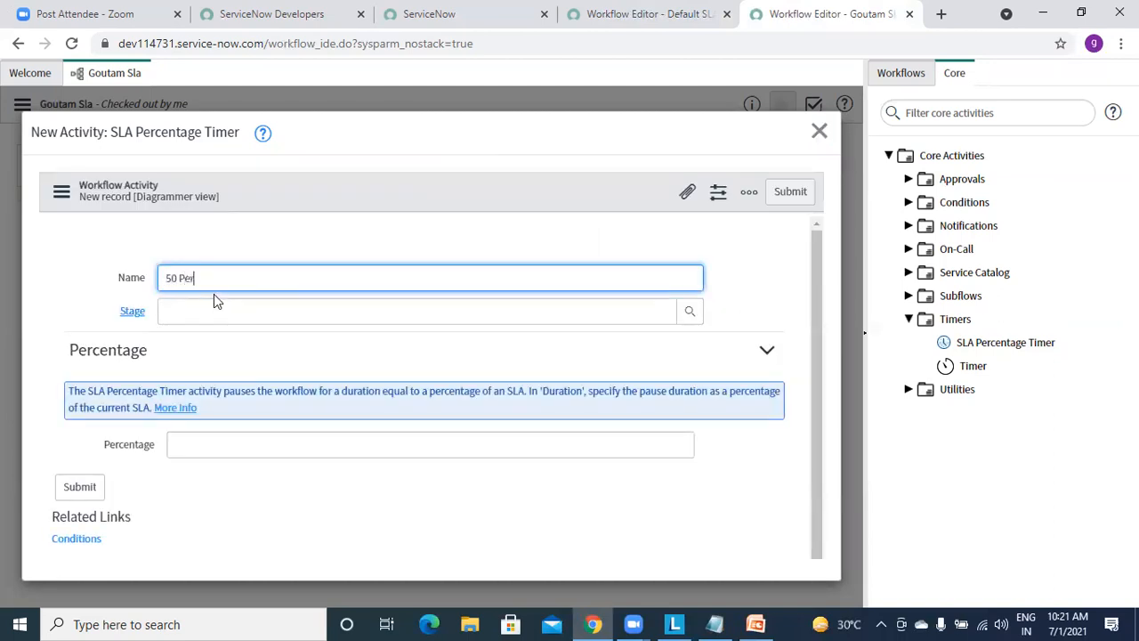
type("cent")
left_click(507, 445)
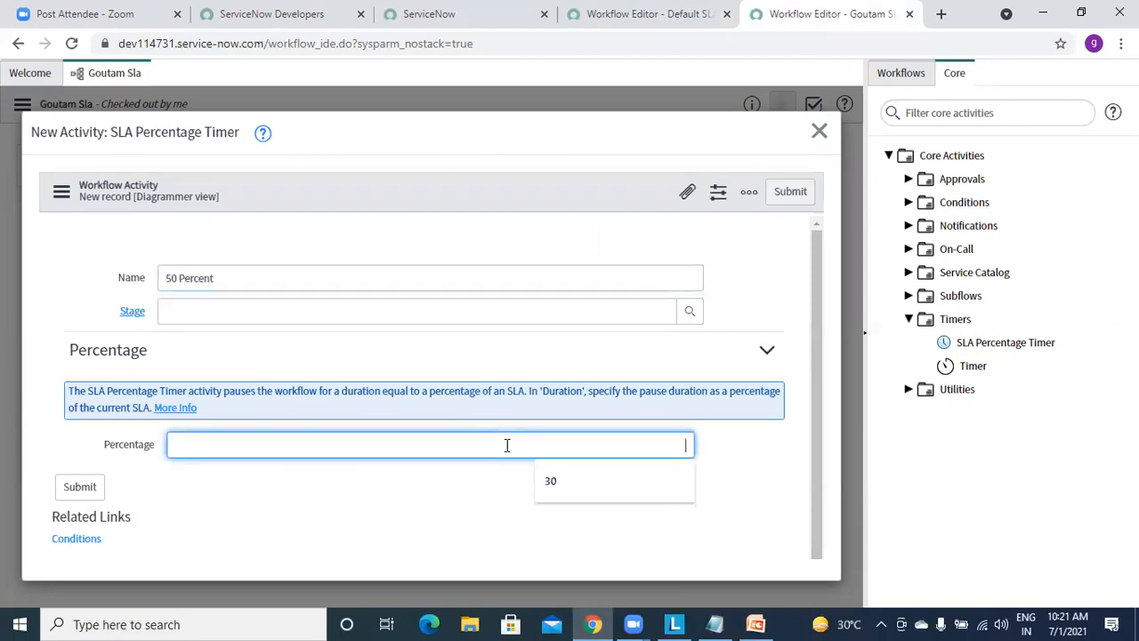
type("20")
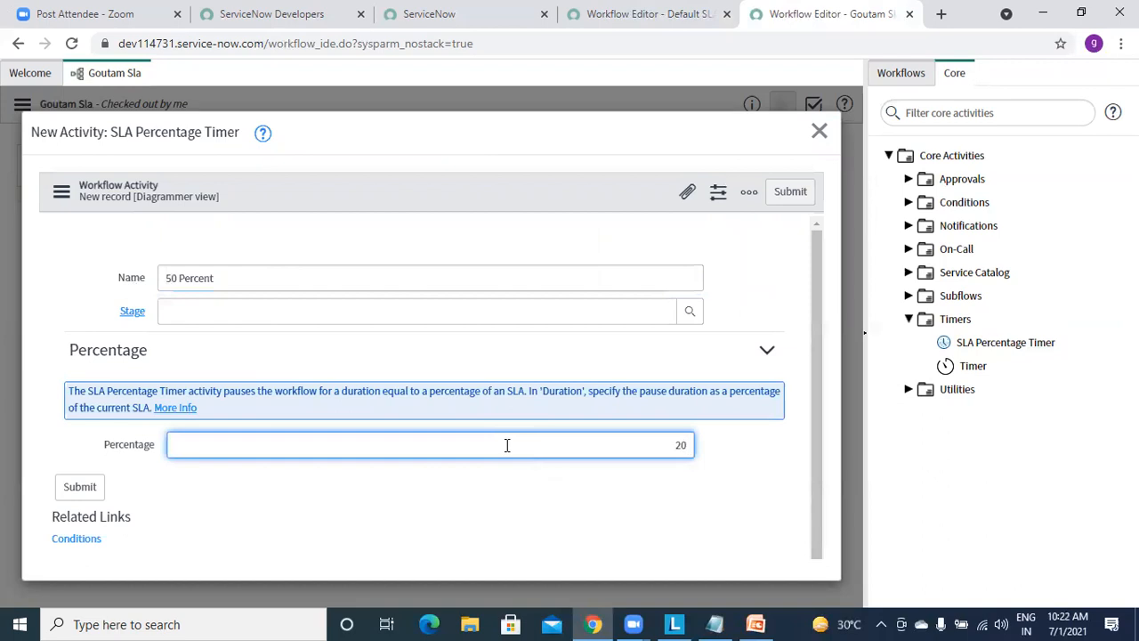
left_click(712, 454)
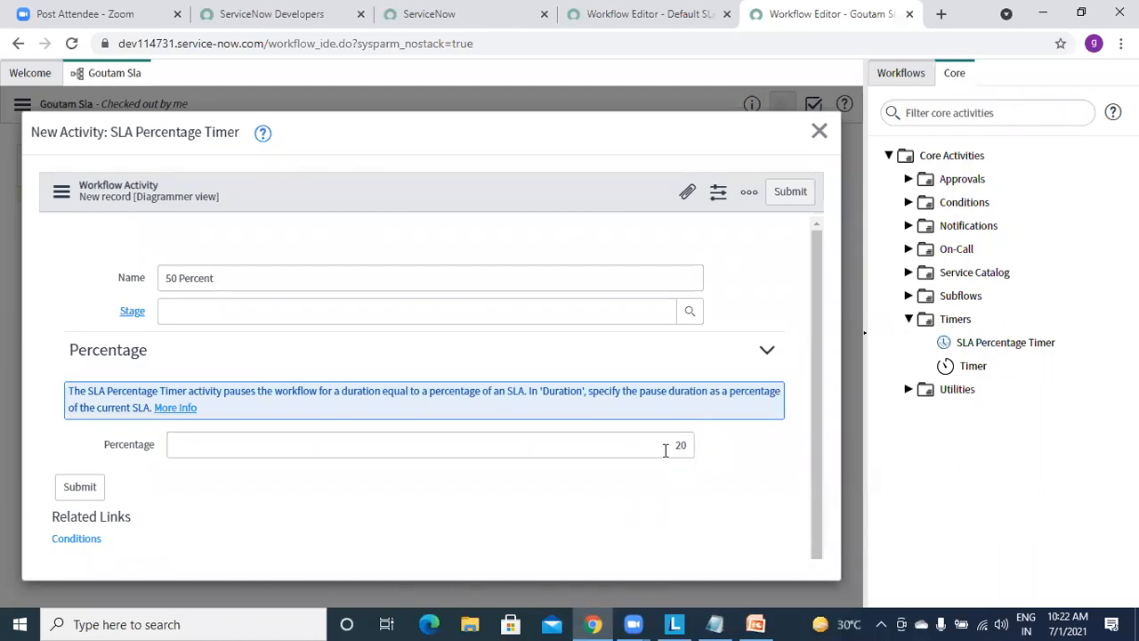
left_click(782, 196)
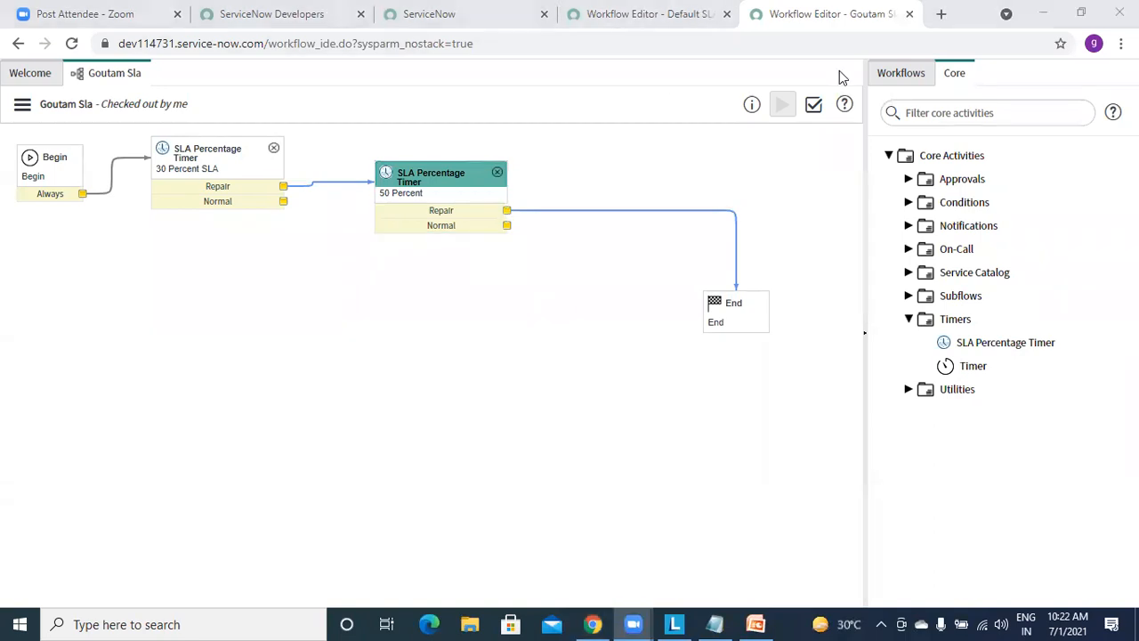
left_click(1080, 12)
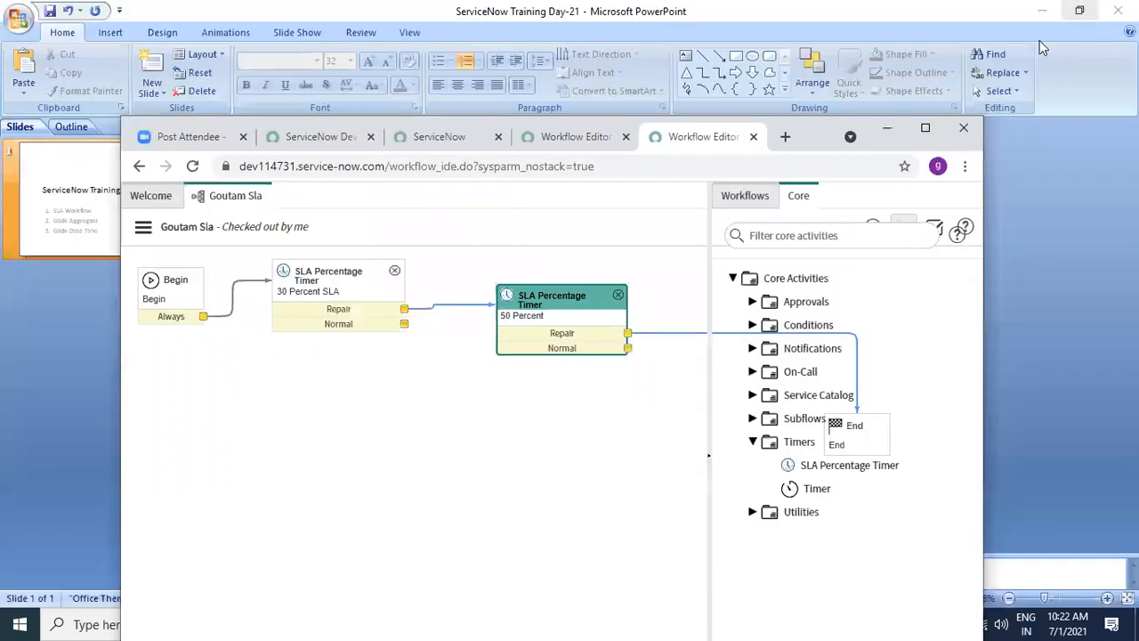
Step: Show the Default SLA workflow full-screen, comparing it against the Goutam Sla workflow tab
left_click(555, 136)
left_click(925, 128)
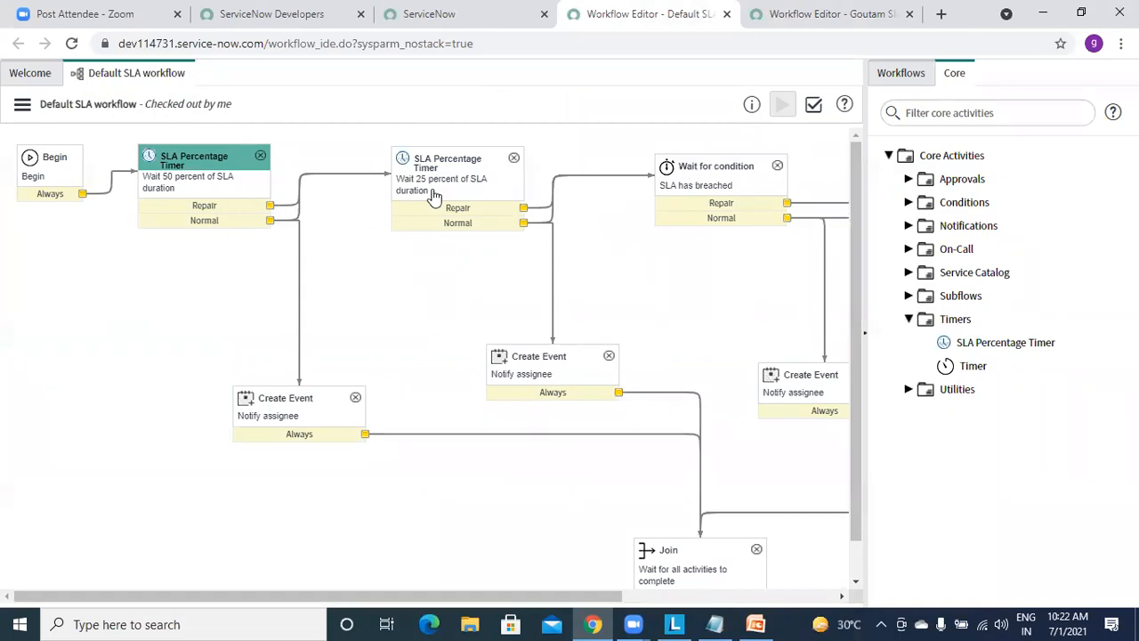
left_click(837, 18)
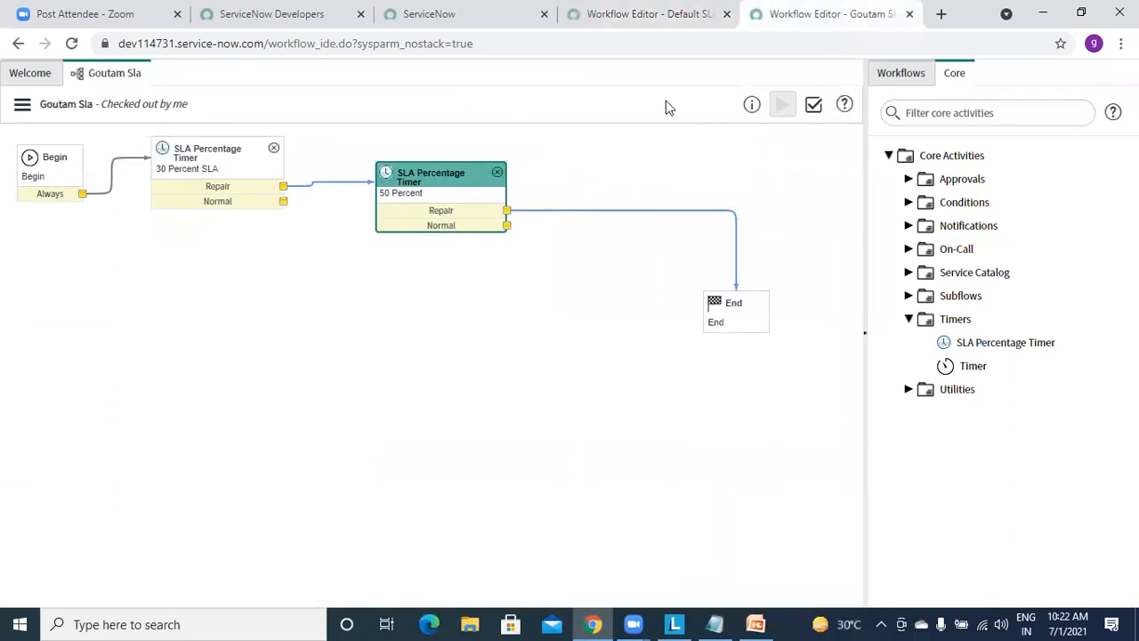
left_click(648, 16)
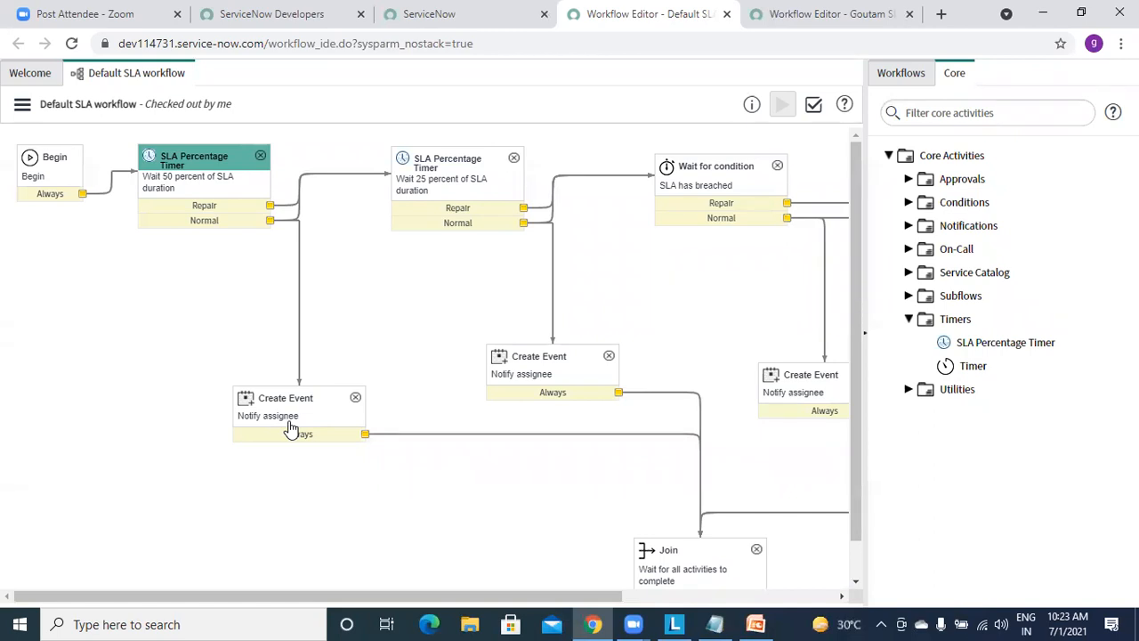
left_click(415, 299)
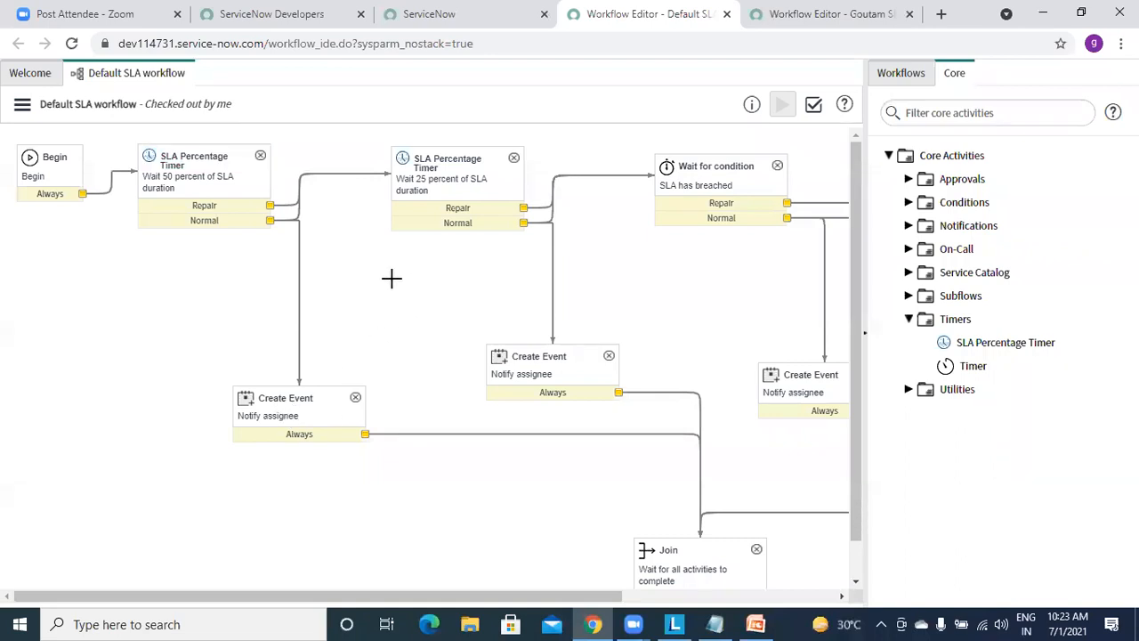
double_click(312, 418)
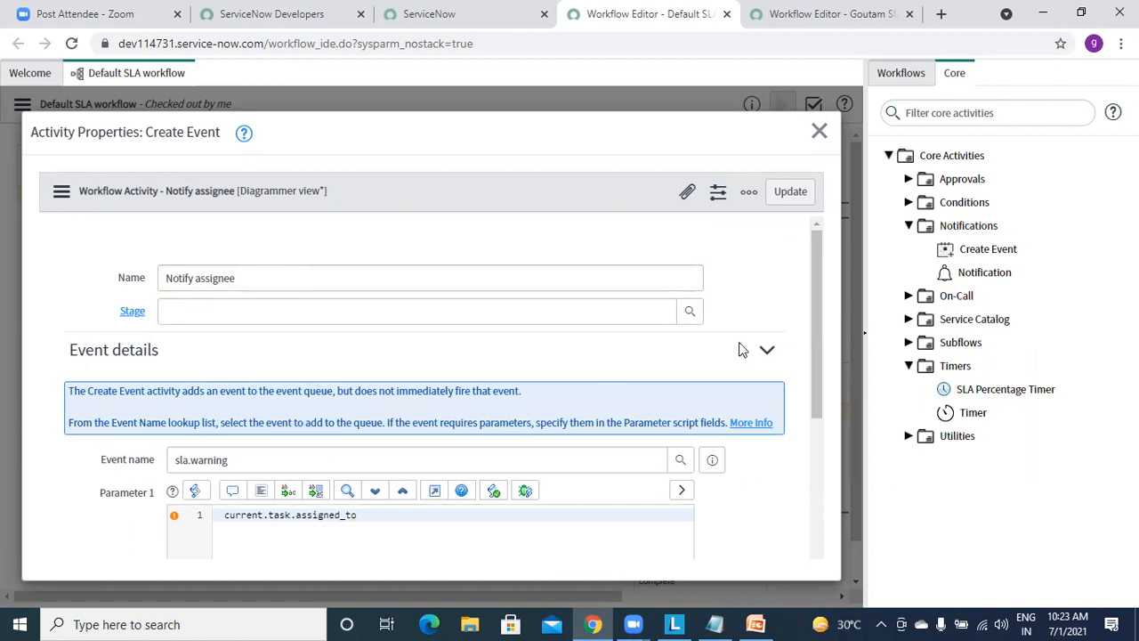
left_click_drag(809, 325, 809, 402)
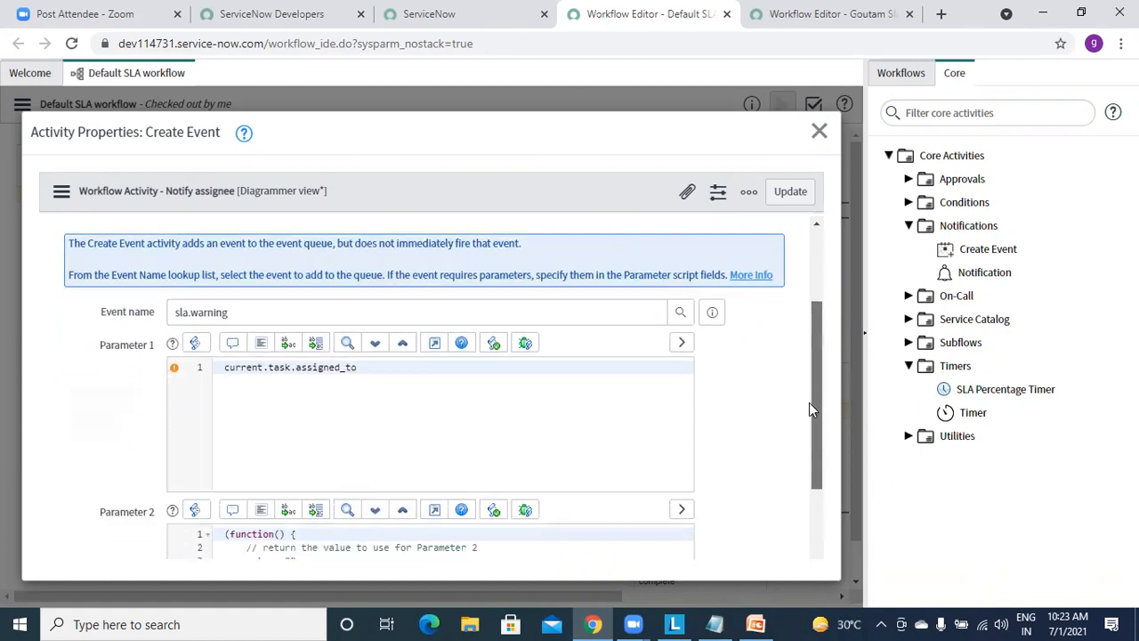
left_click(269, 300)
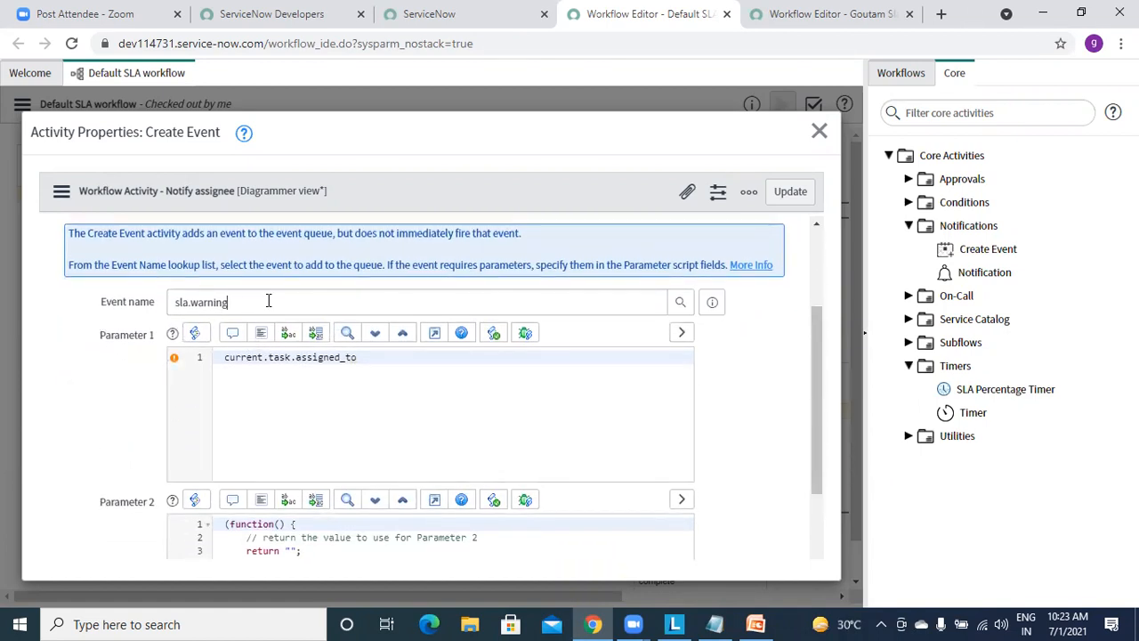
left_click(105, 380)
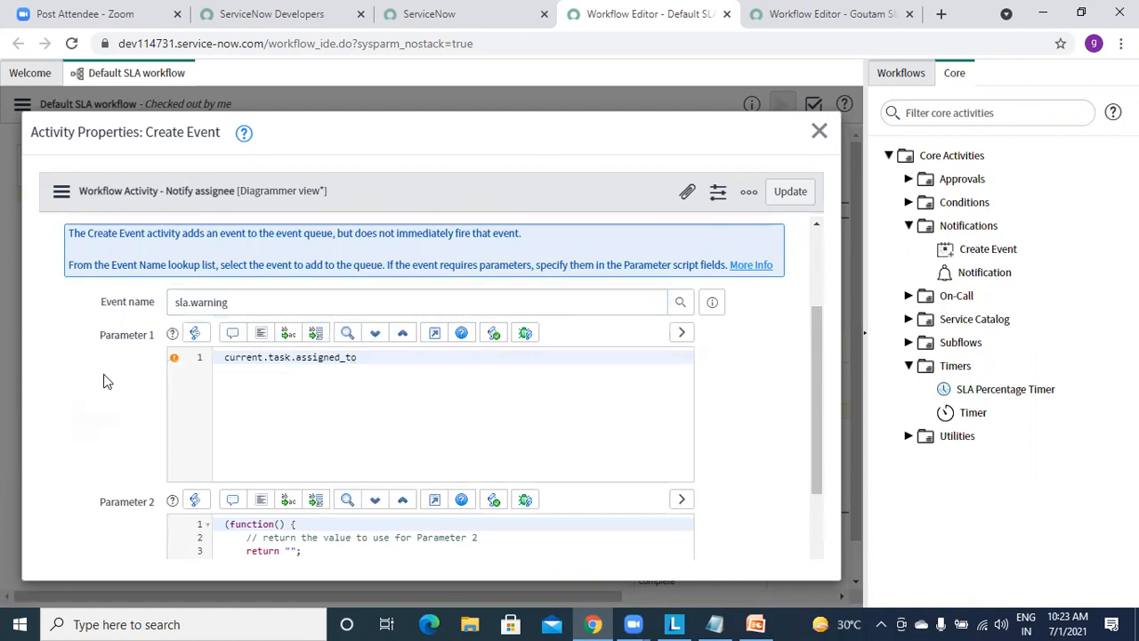
left_click(250, 299)
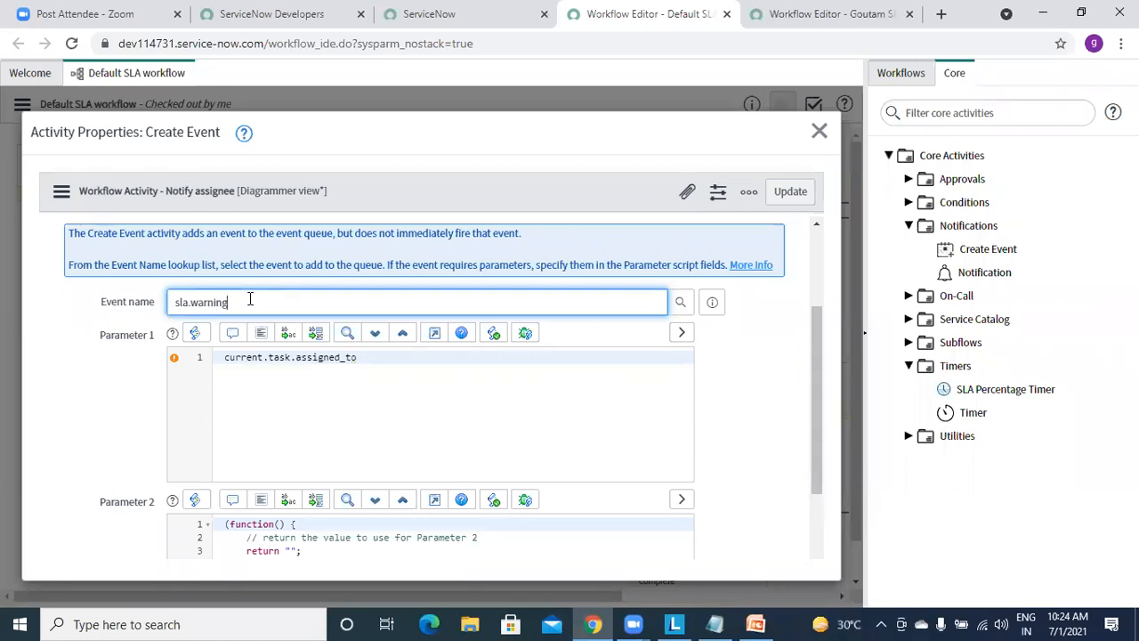
left_click(321, 412)
left_click_drag(370, 356, 225, 363)
left_click(280, 392)
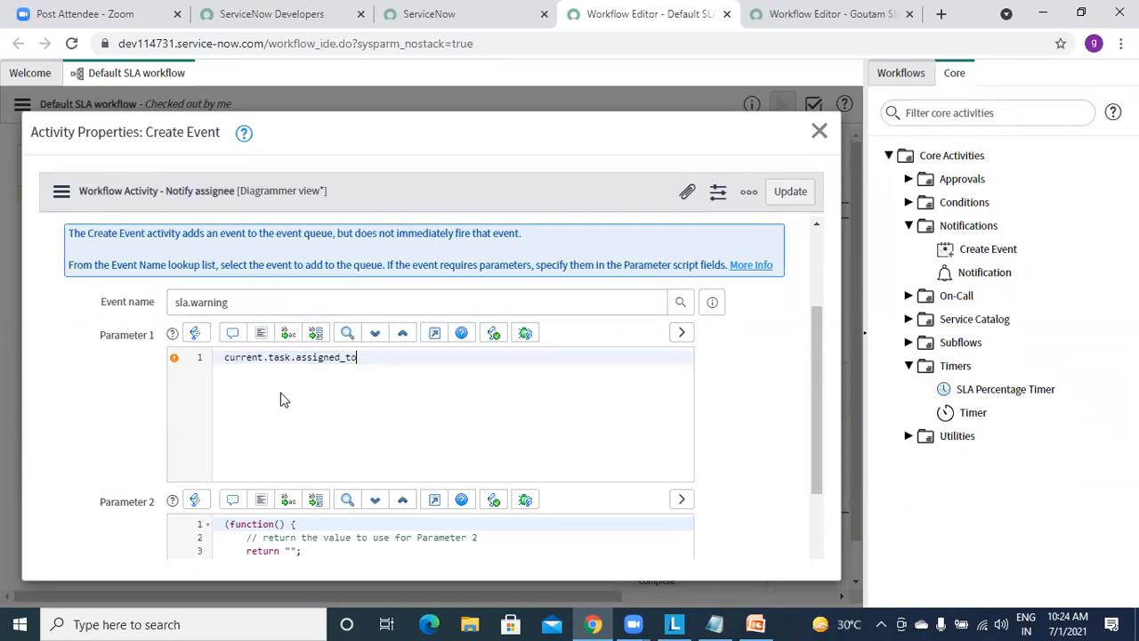
left_click_drag(812, 355, 807, 250)
left_click(343, 274)
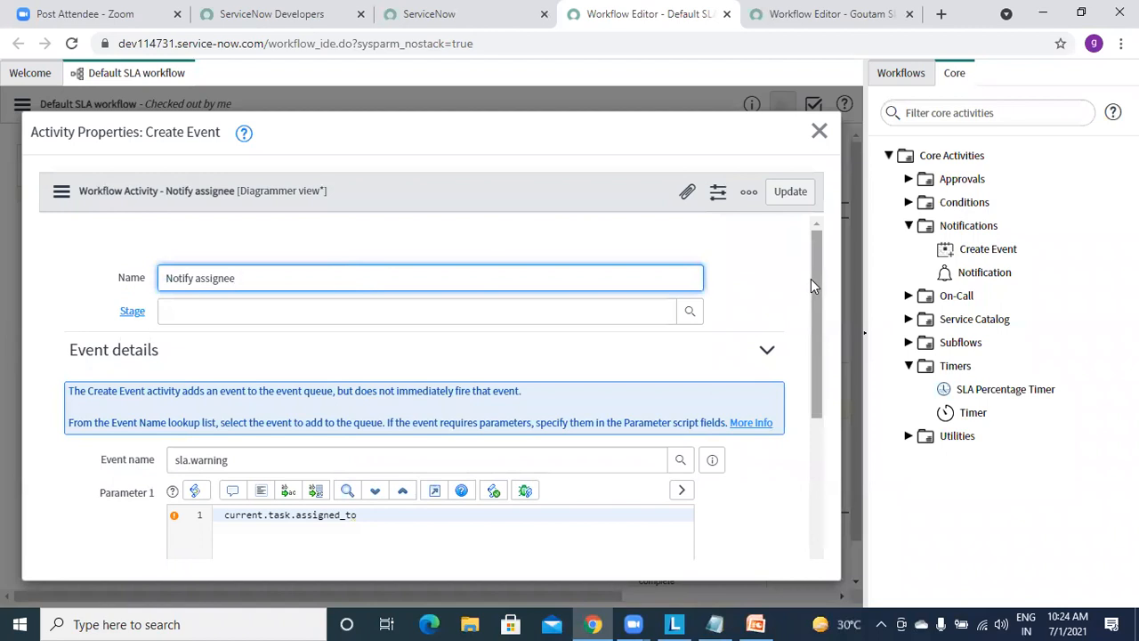
left_click_drag(810, 283, 805, 402)
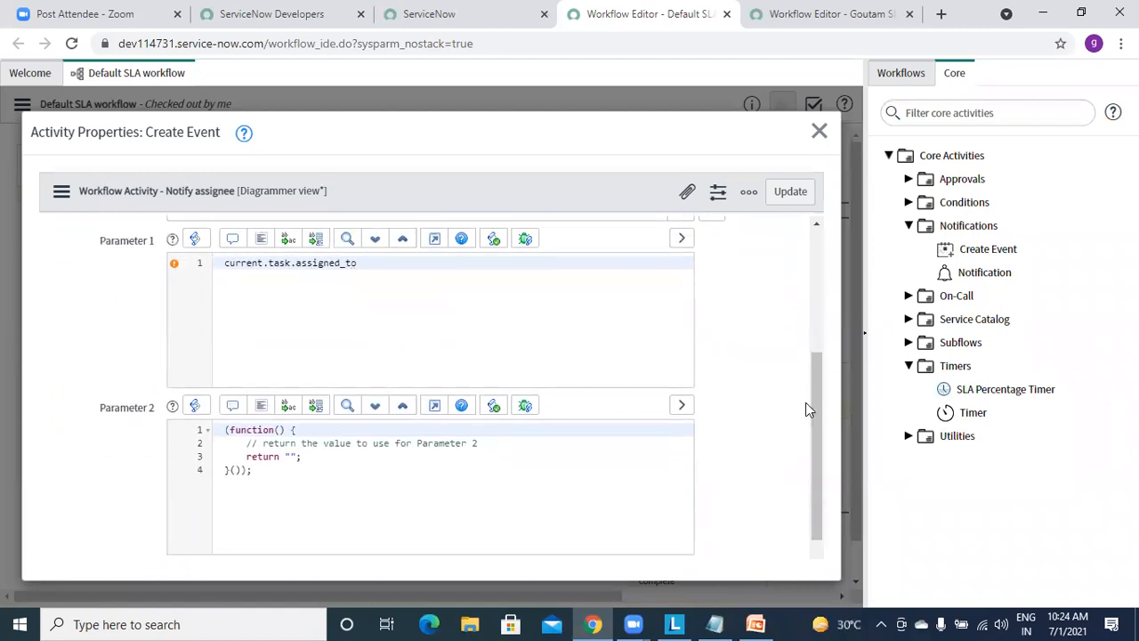
left_click_drag(805, 402, 805, 364)
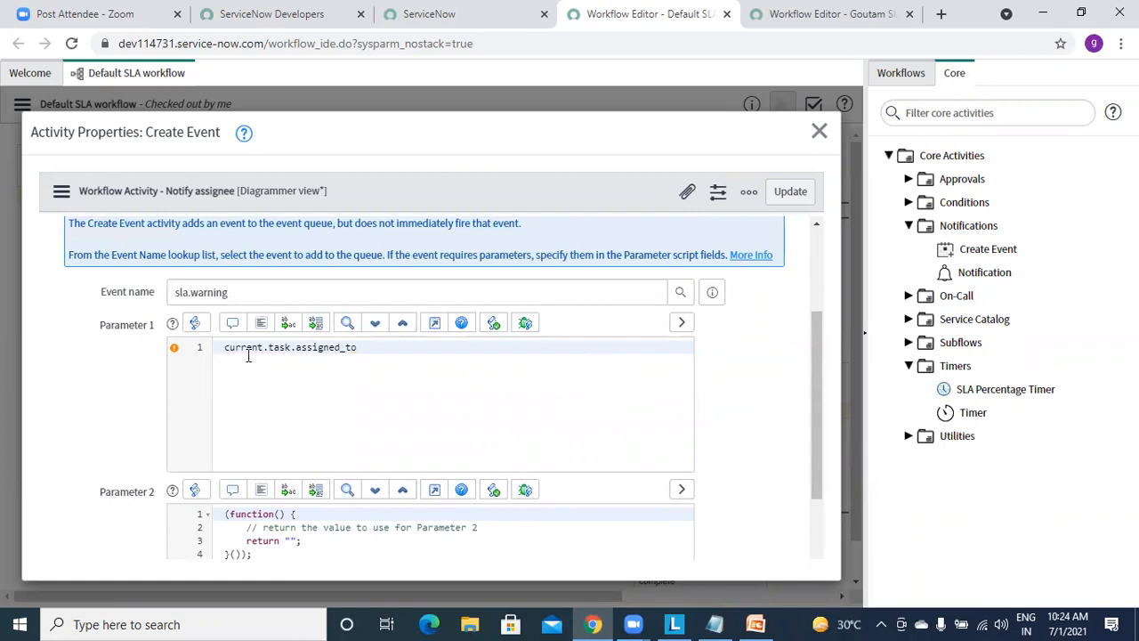
left_click(306, 353)
left_click_drag(272, 349, 216, 351)
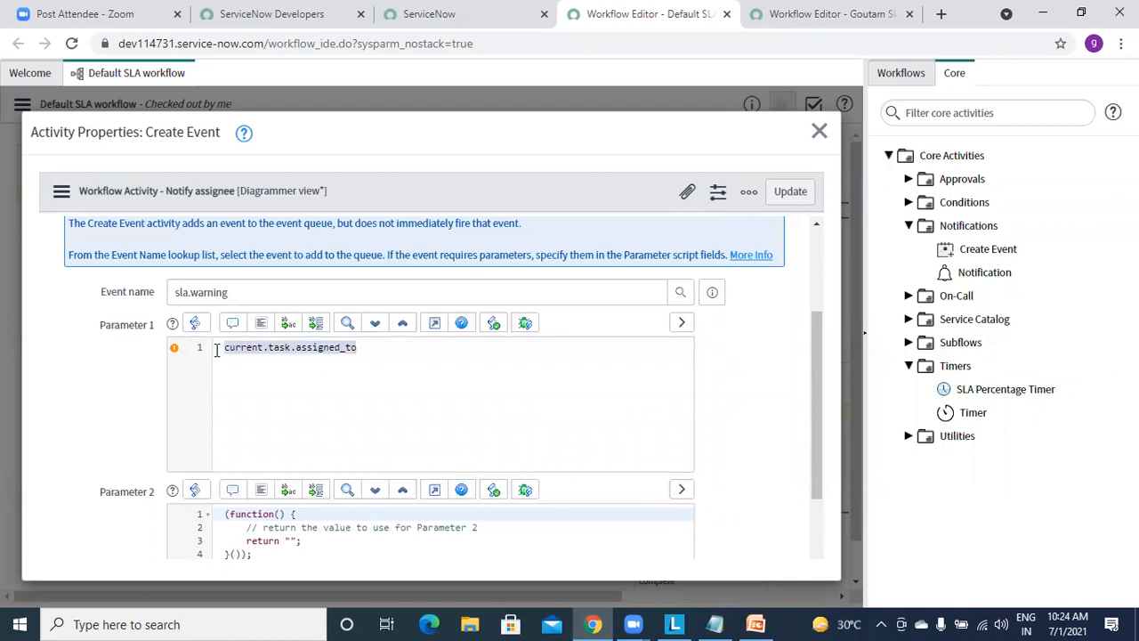
left_click(244, 376)
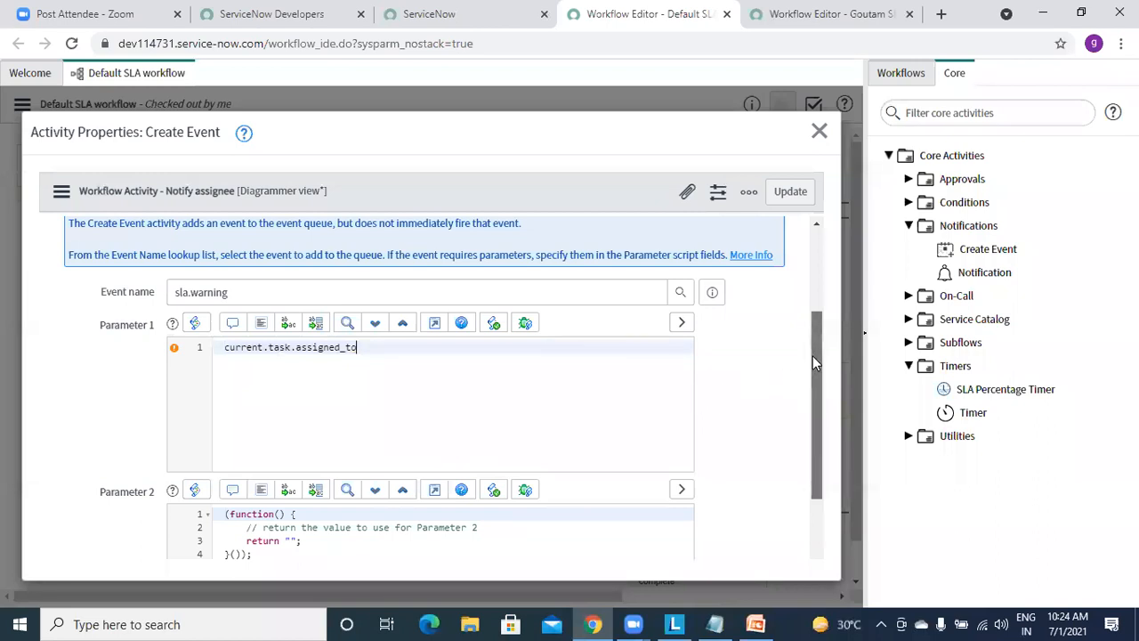
left_click_drag(812, 356, 819, 411)
left_click(272, 450)
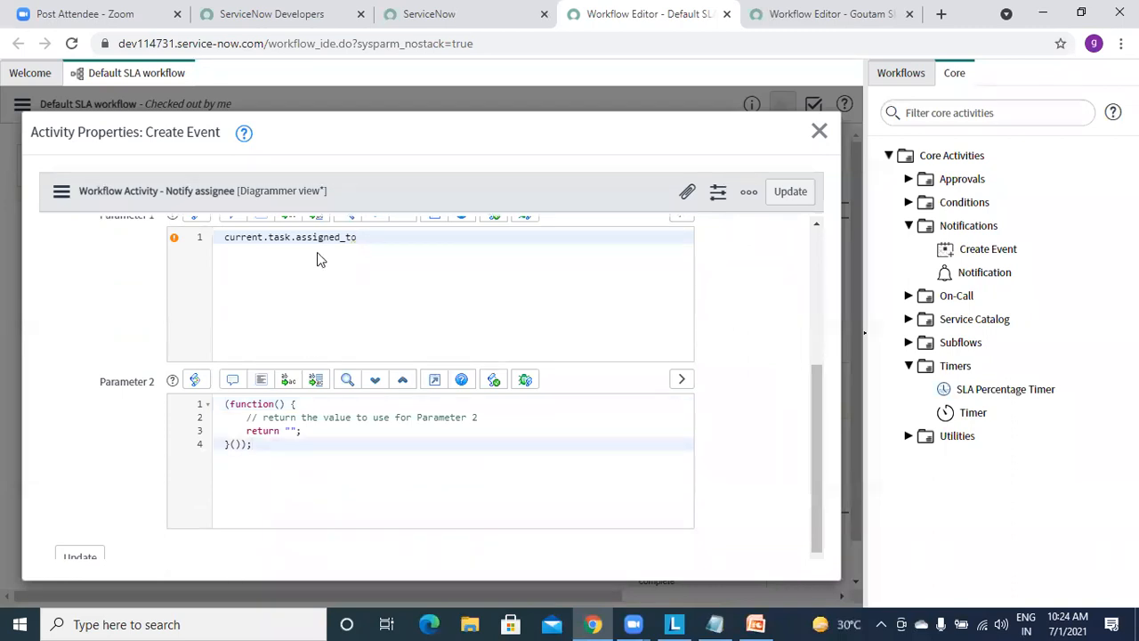
left_click(259, 458)
left_click_drag(811, 365, 820, 200)
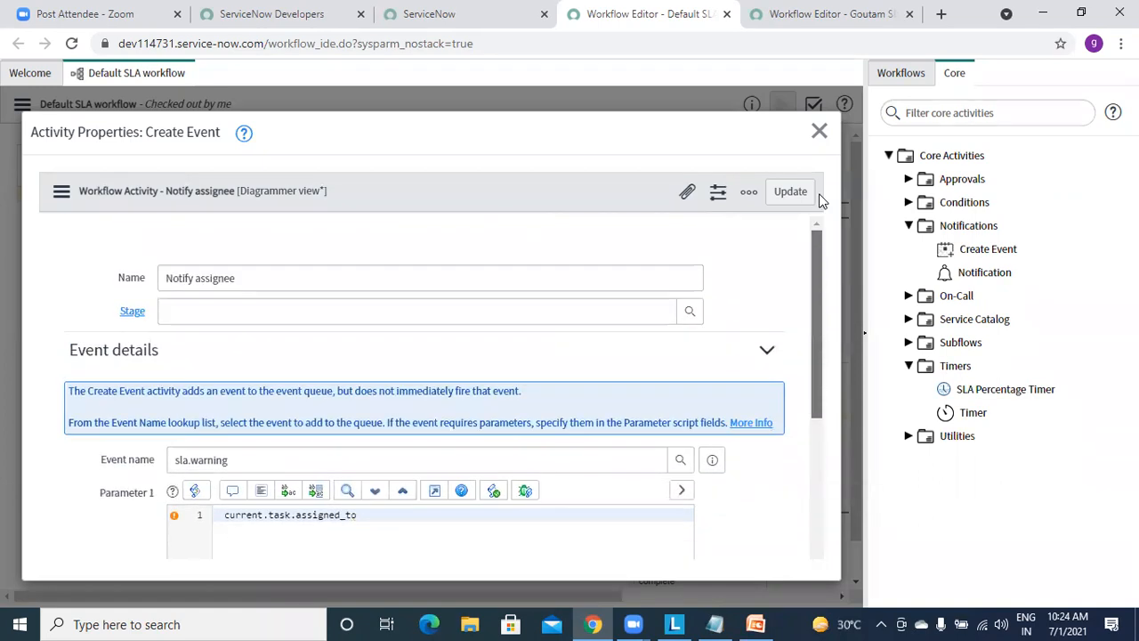
left_click(816, 134)
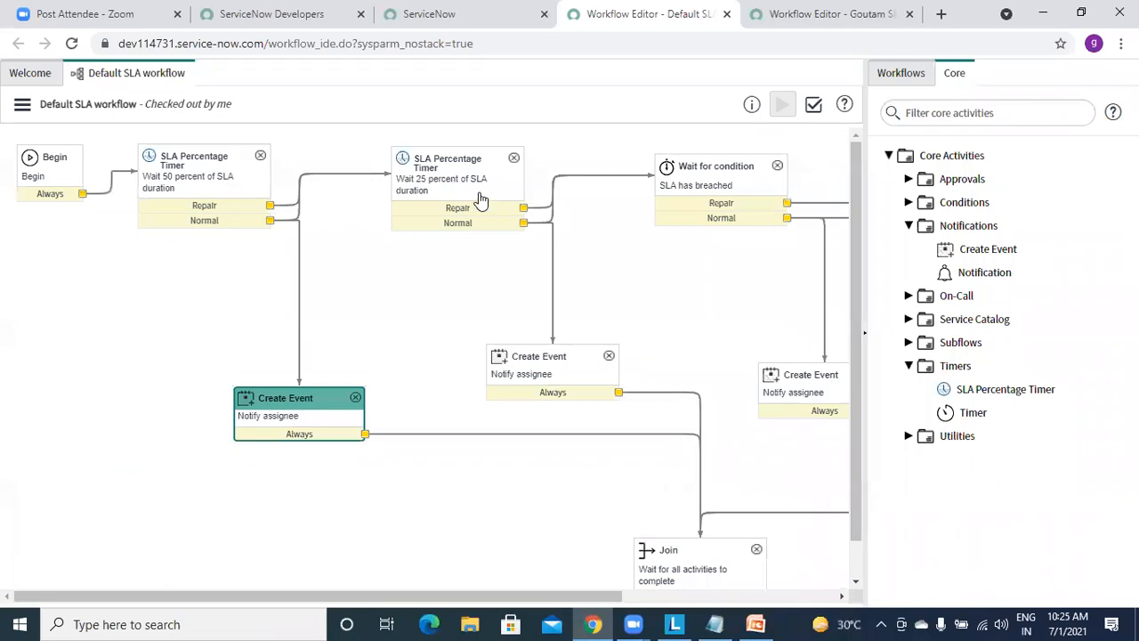
double_click(479, 196)
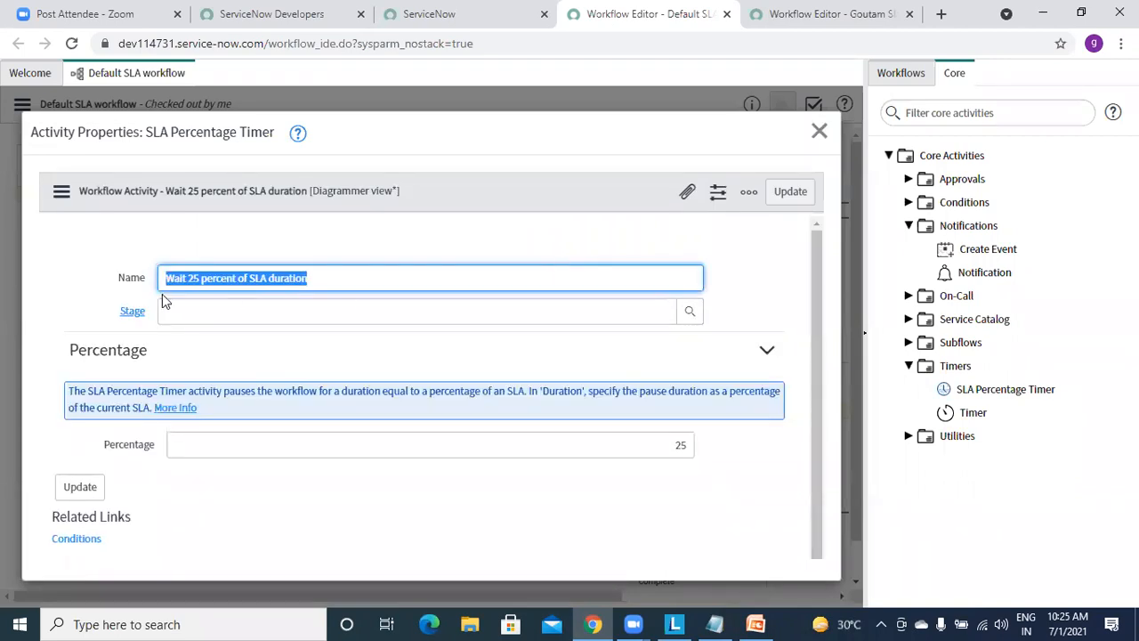
left_click_drag(818, 272, 821, 324)
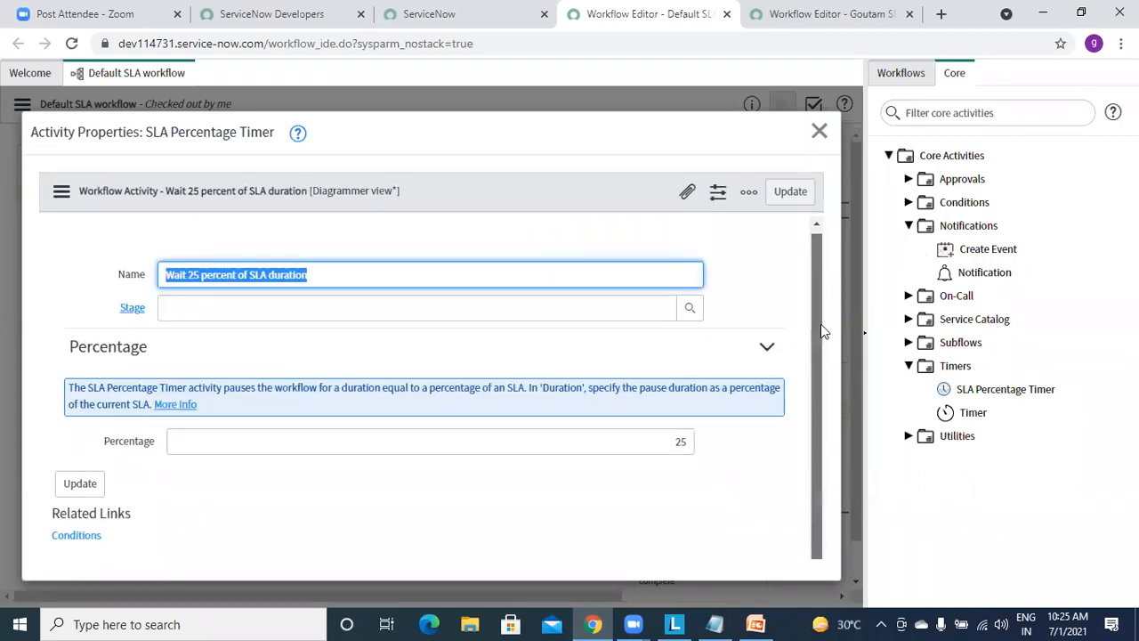
left_click(653, 436)
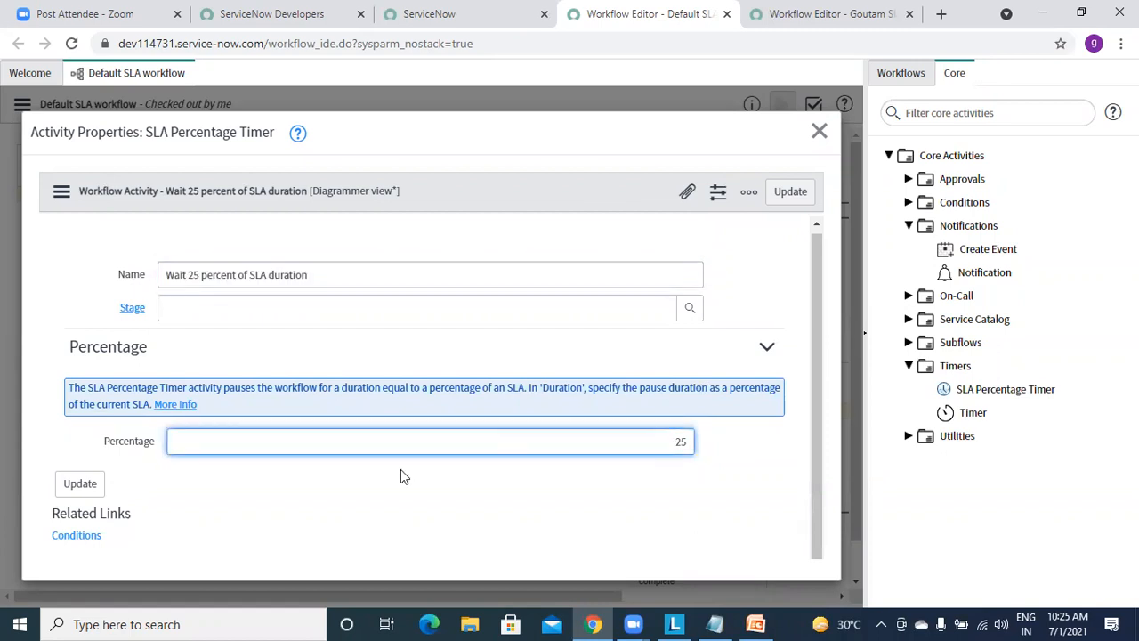
left_click(673, 480)
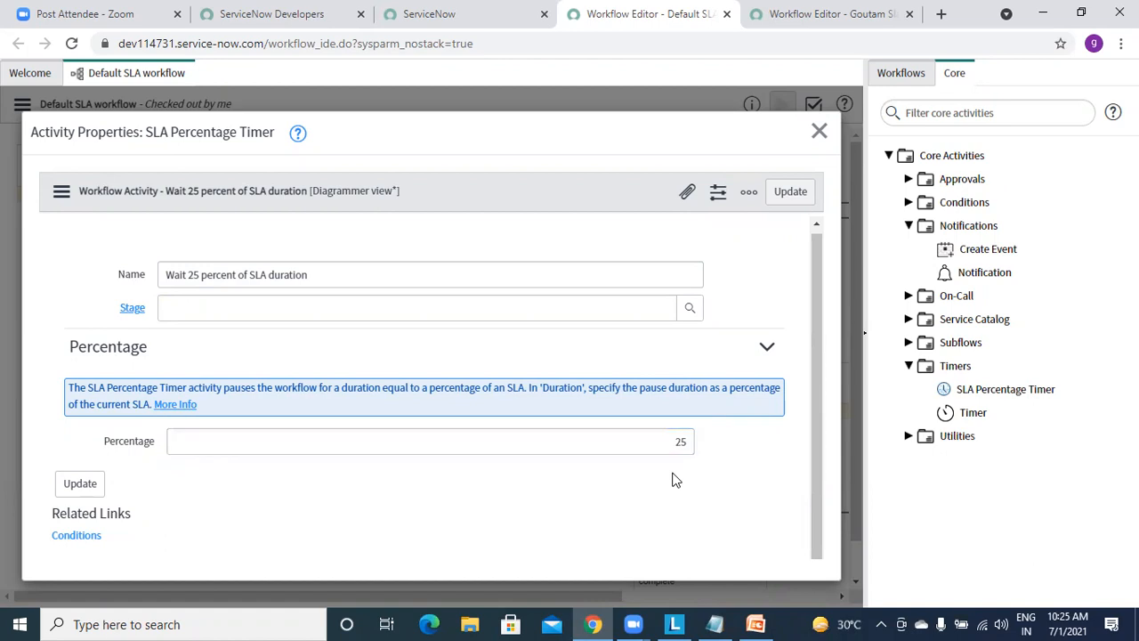
left_click(818, 132)
double_click(570, 375)
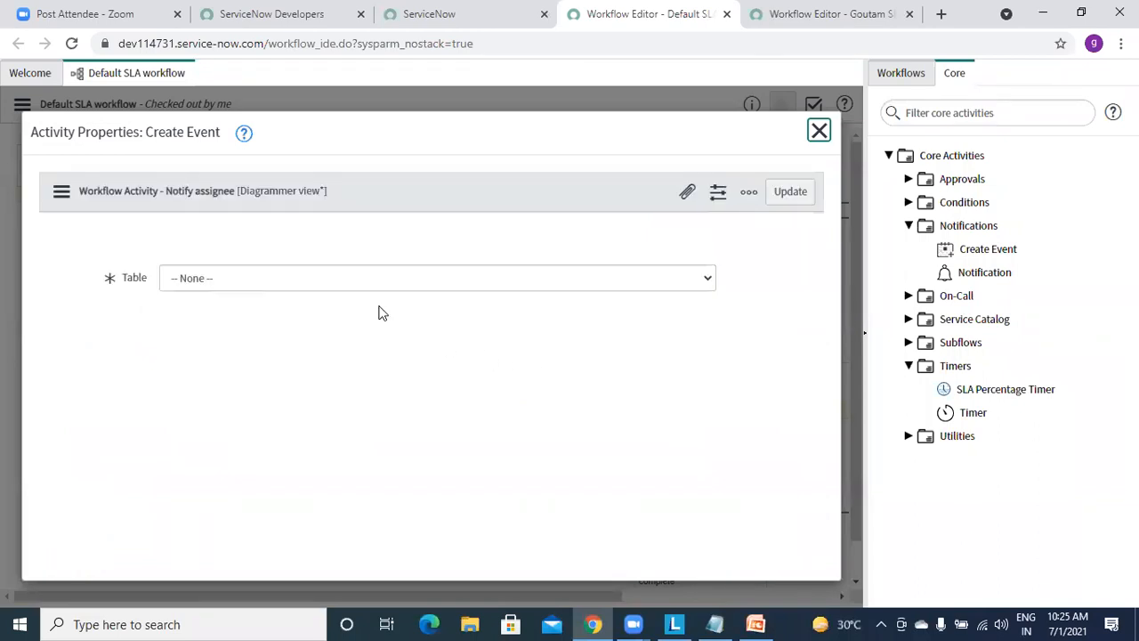
left_click(56, 304)
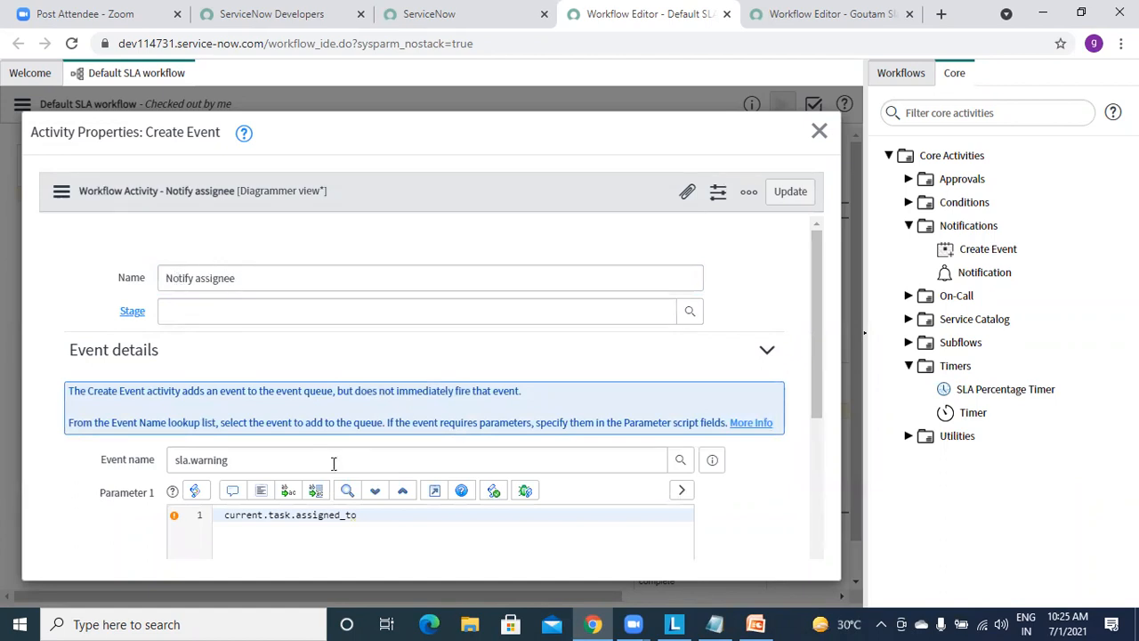
left_click(233, 462)
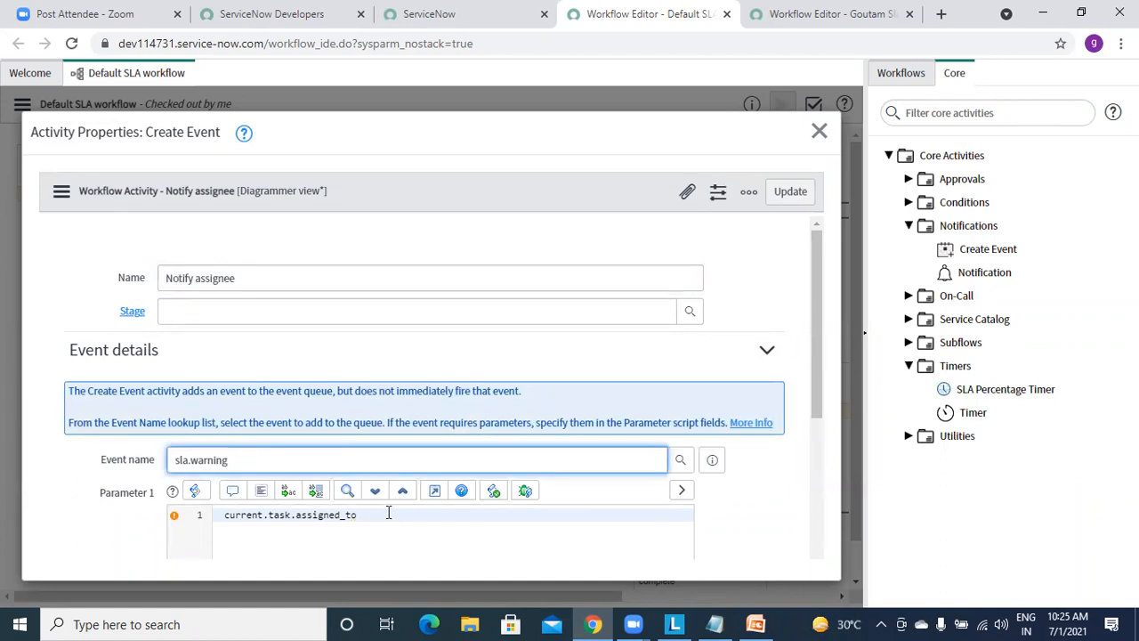
left_click(382, 514)
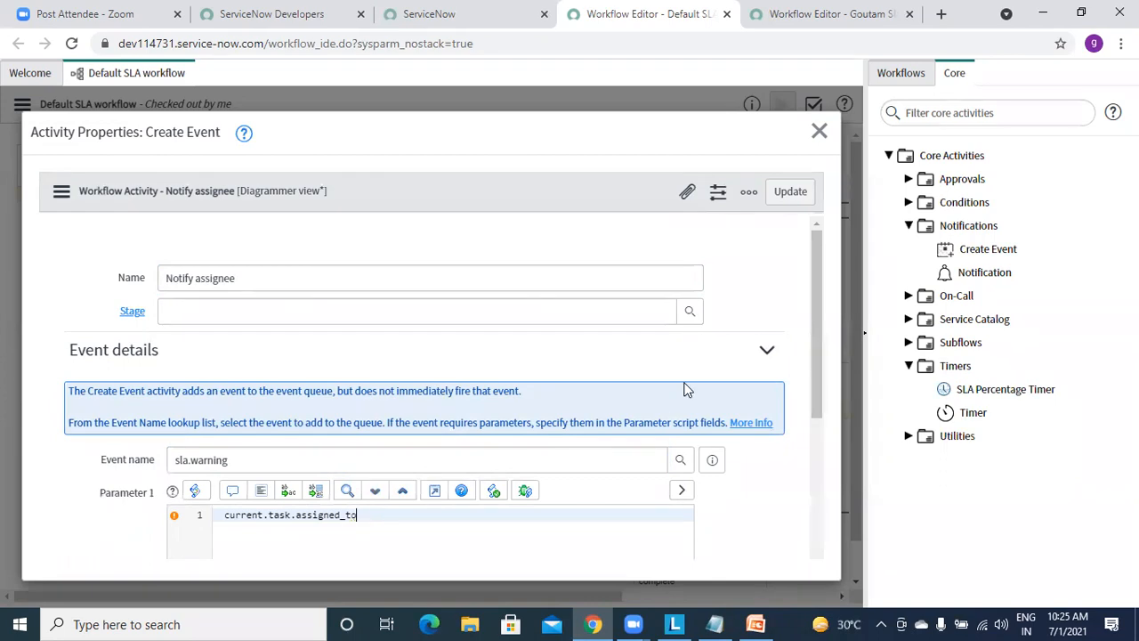
left_click_drag(820, 358, 817, 289)
scroll(323, 439, "down", 1)
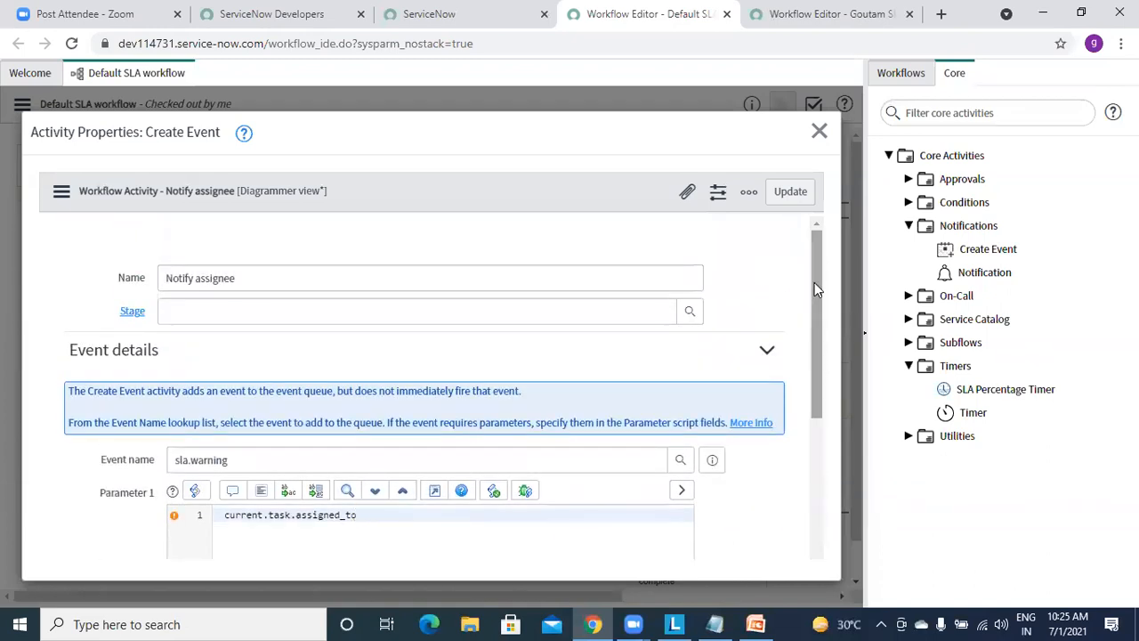
left_click(818, 131)
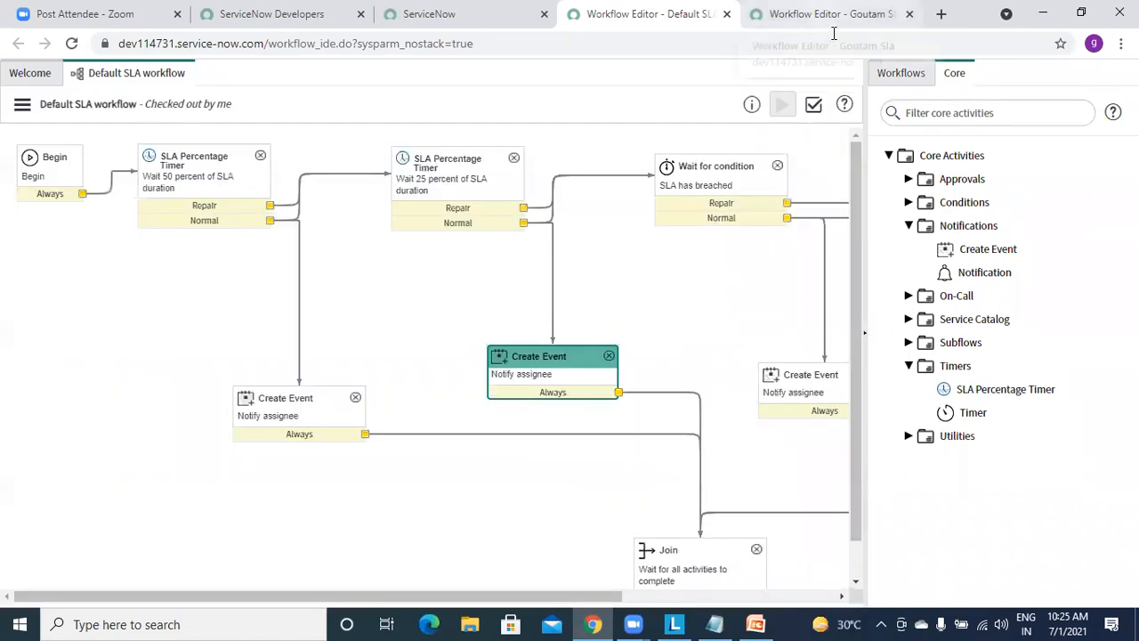
Step: In the Goutam Sla workflow, delete the 50 Percent timer
left_click(833, 33)
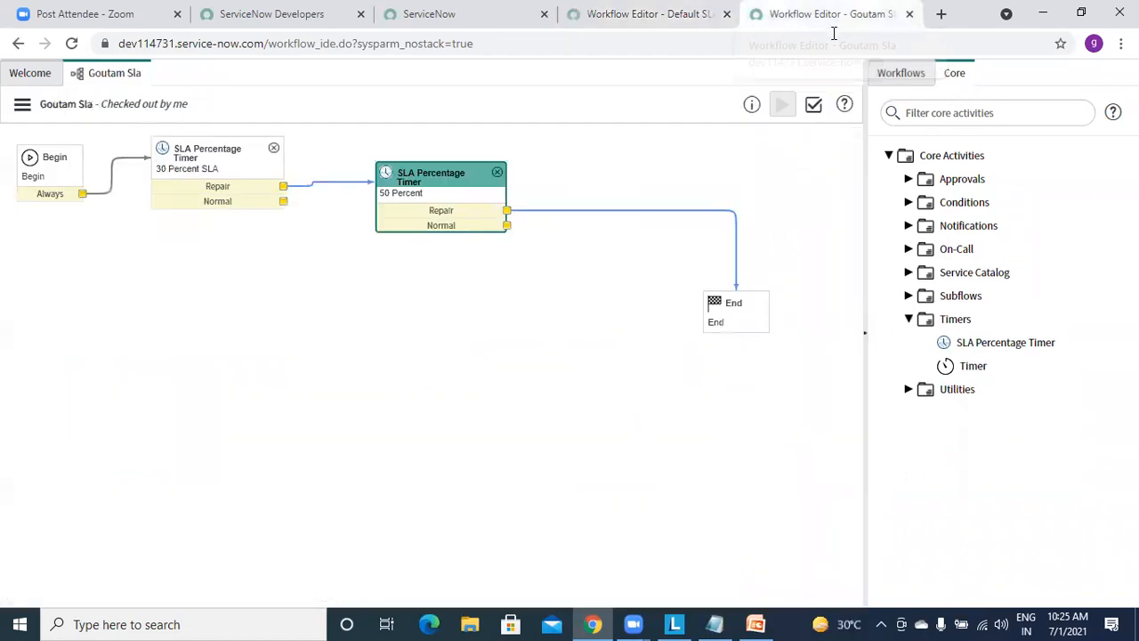
left_click(498, 173)
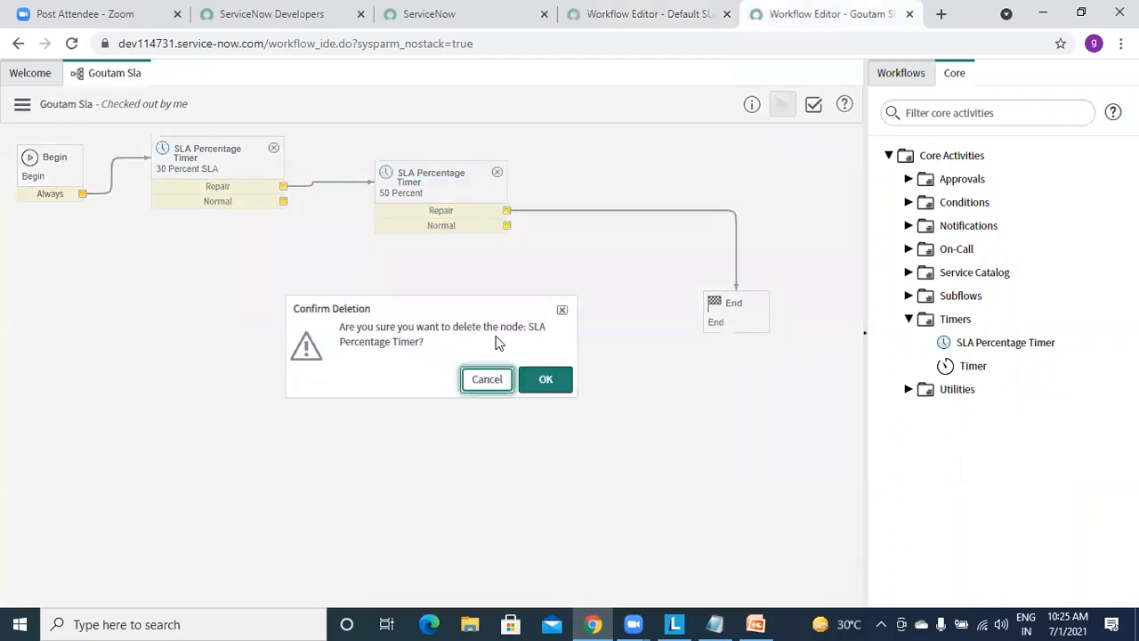
left_click(551, 385)
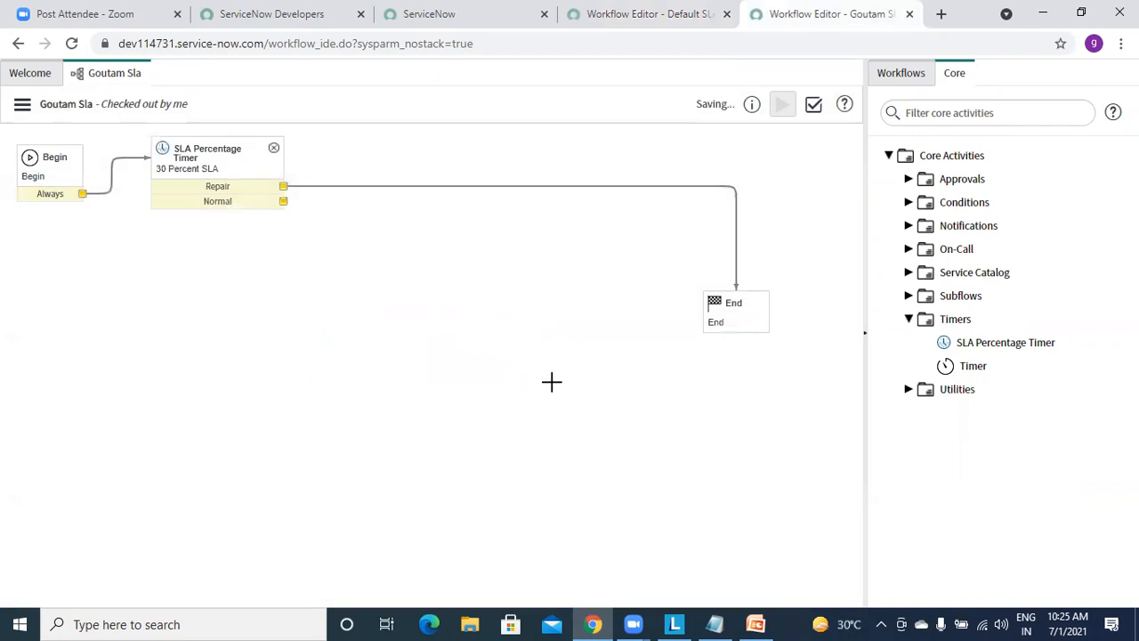
Step: Add an Error exit to the 30 Percent SLA timer from its activity menu
right_click(234, 162)
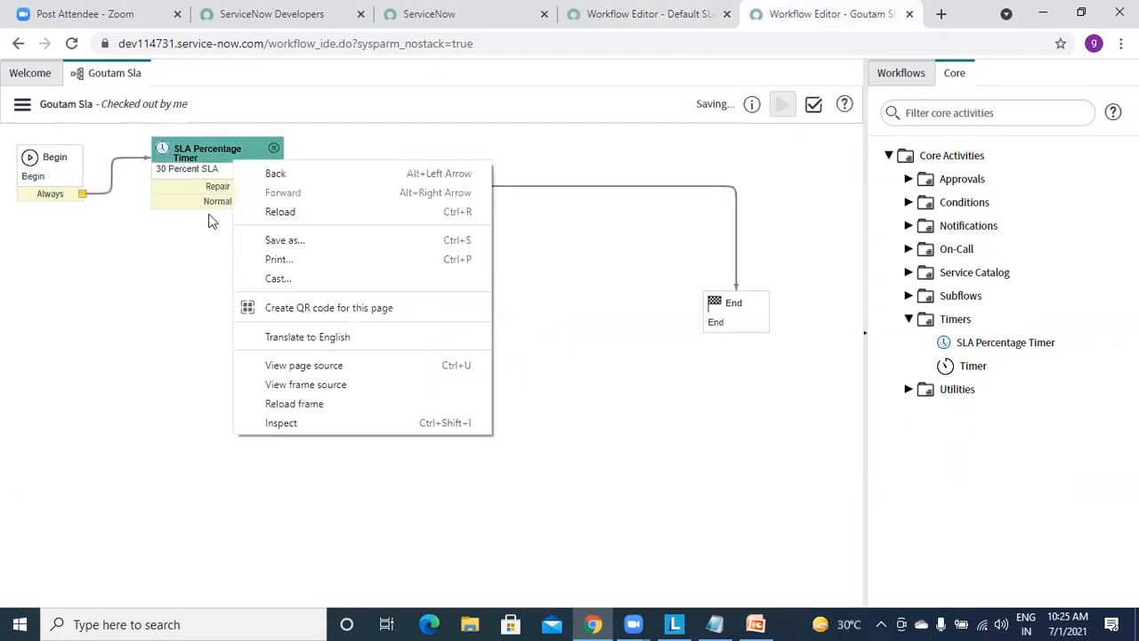
left_click(191, 160)
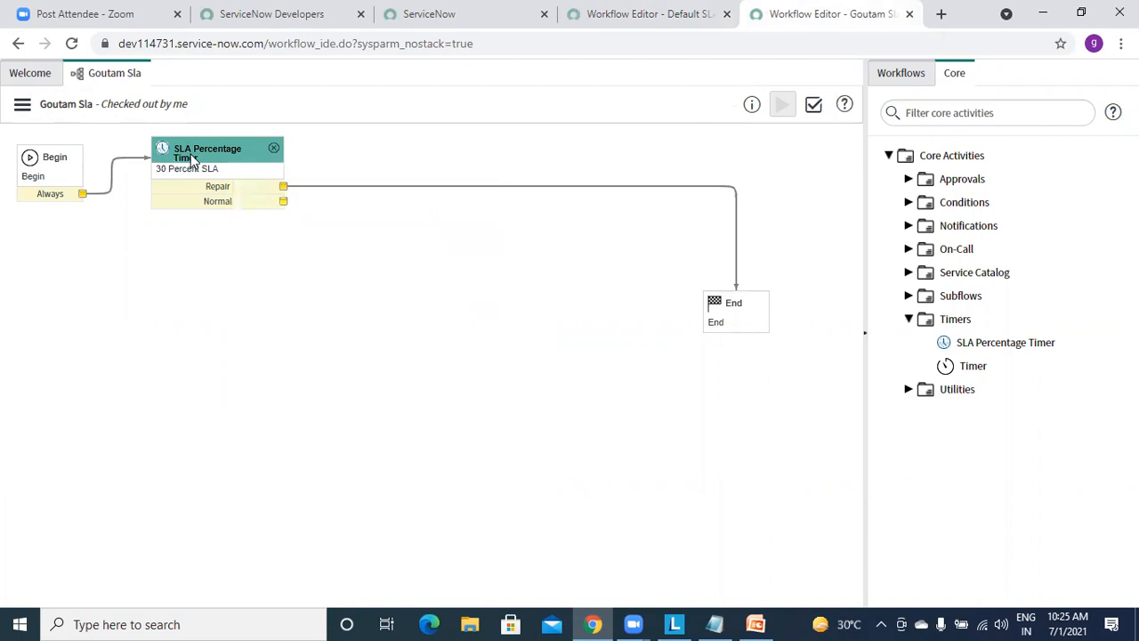
right_click(191, 156)
left_click(173, 159)
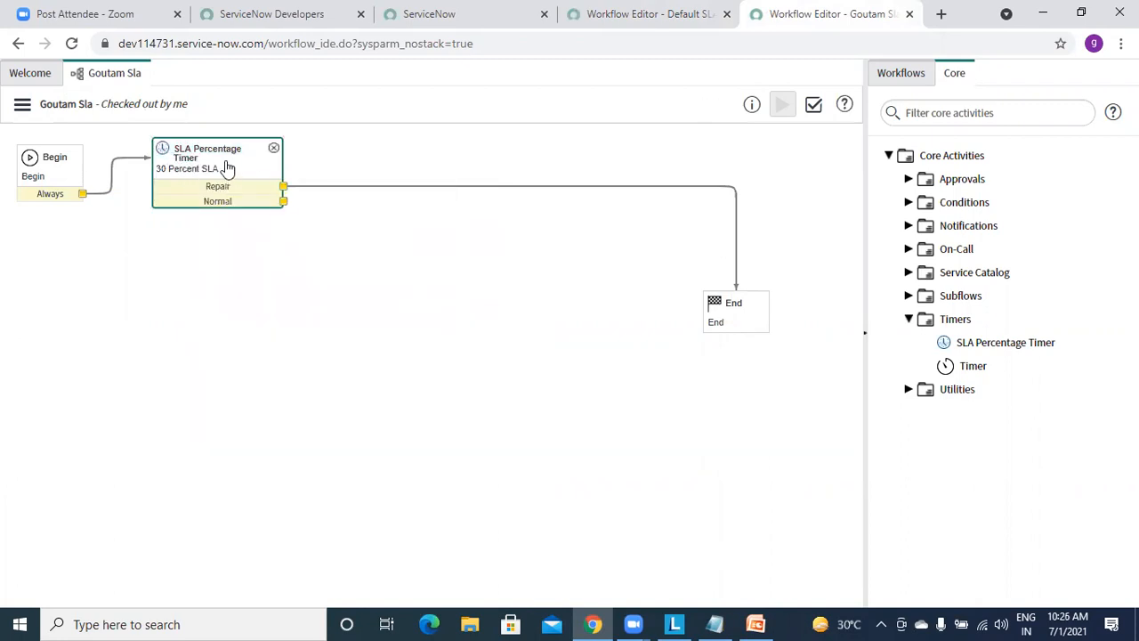
right_click(222, 233)
left_click(170, 307)
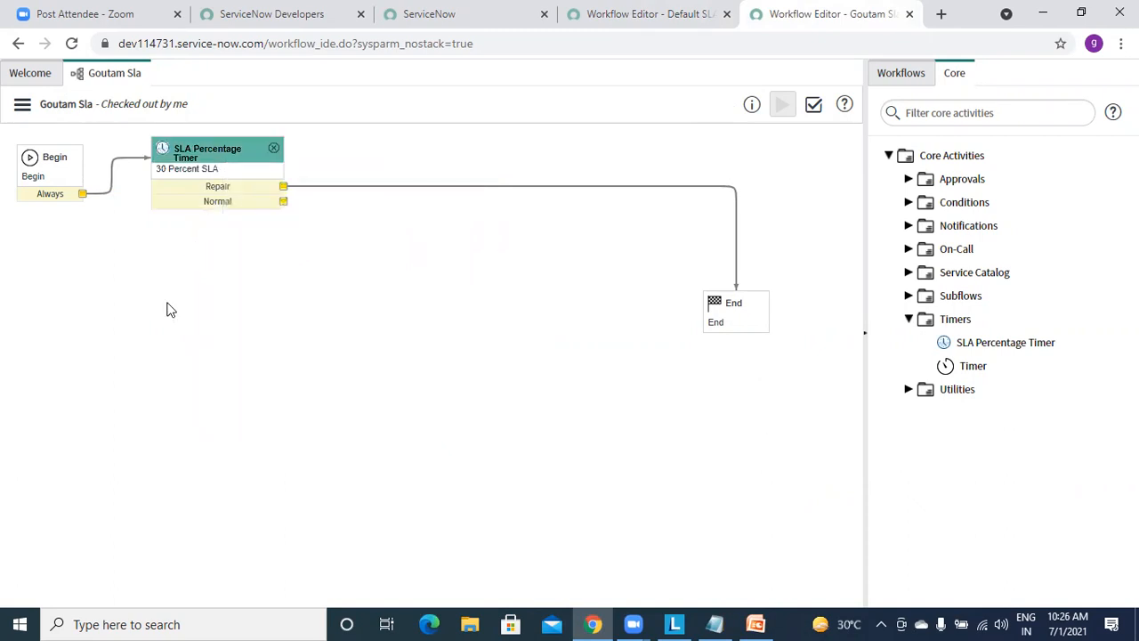
left_click(209, 144)
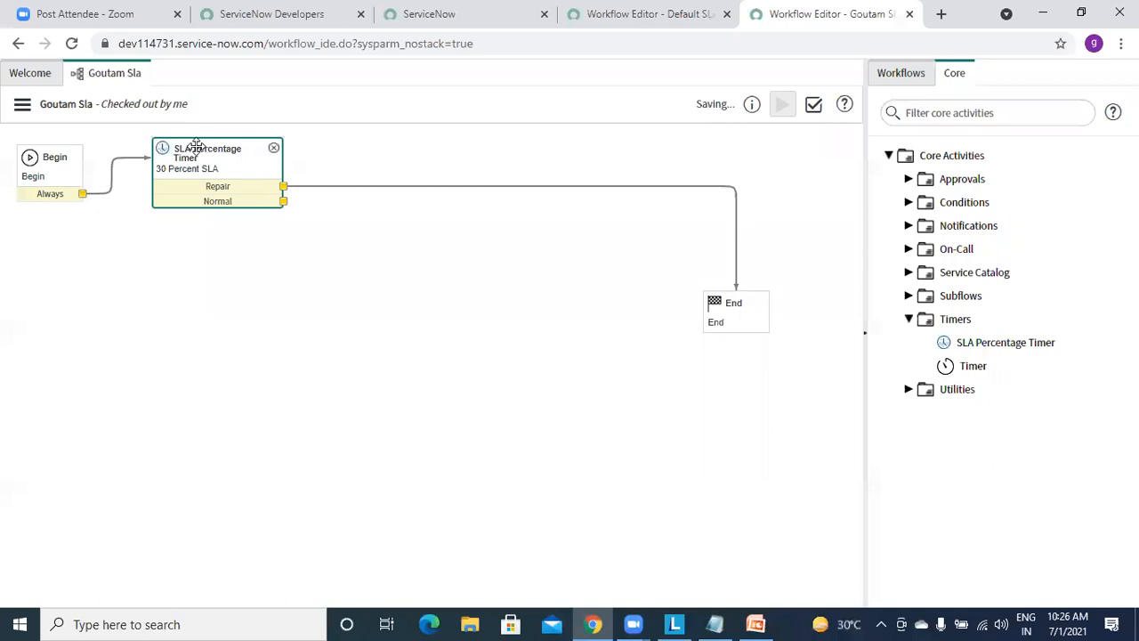
double_click(196, 147)
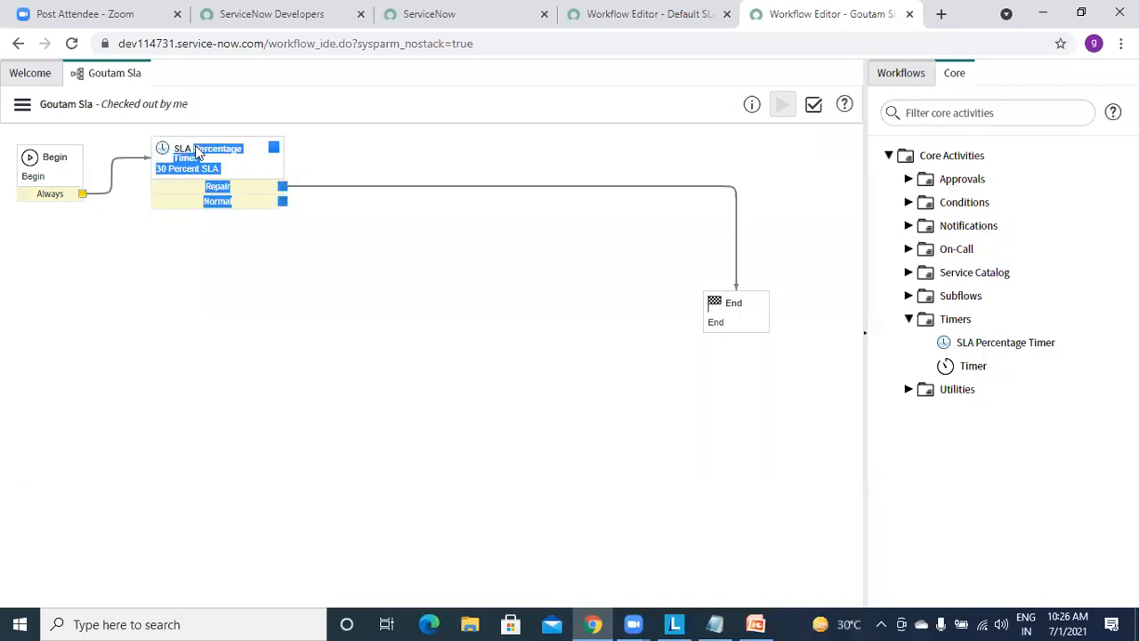
right_click(242, 178)
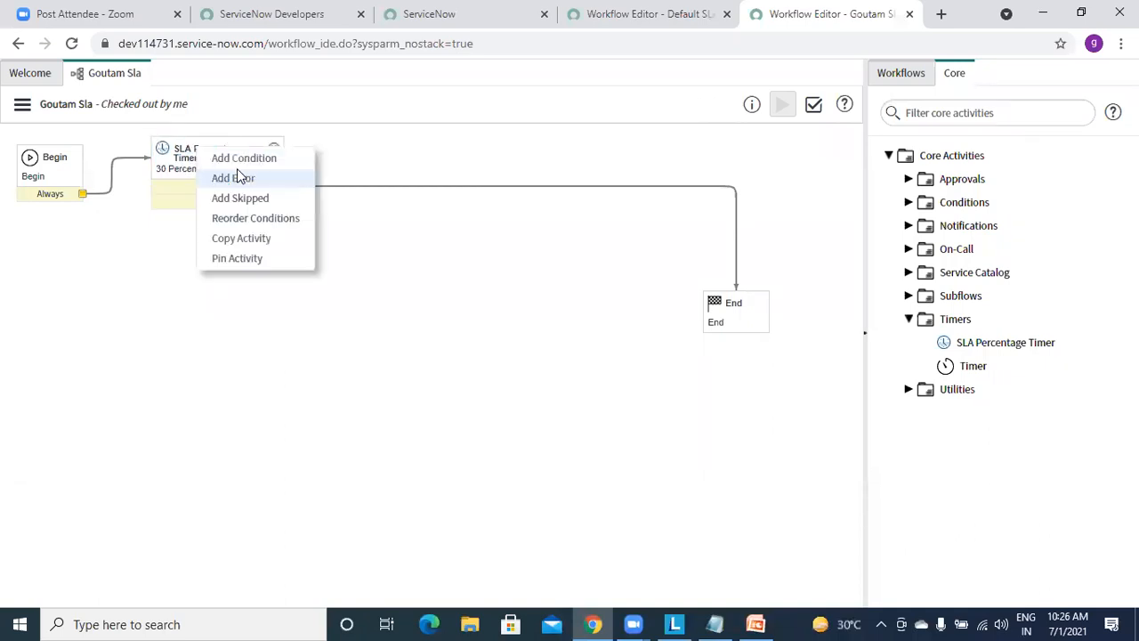
left_click(237, 177)
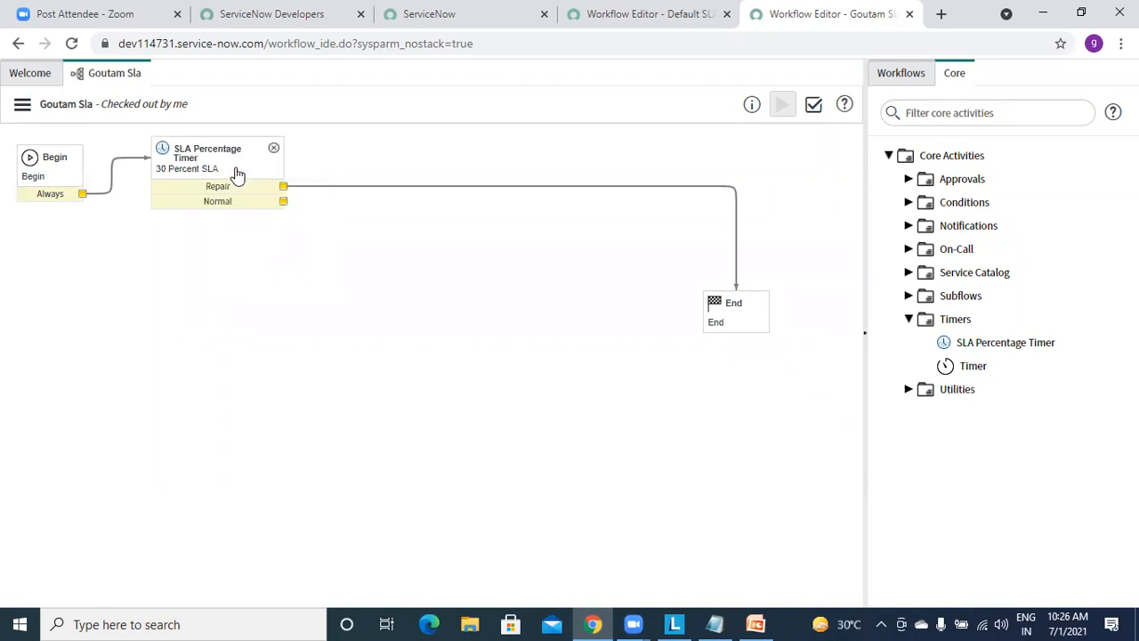
Step: Reselect the 30 Percent SLA timer and place a new SLA Percentage Timer on the canvas
left_click(236, 177)
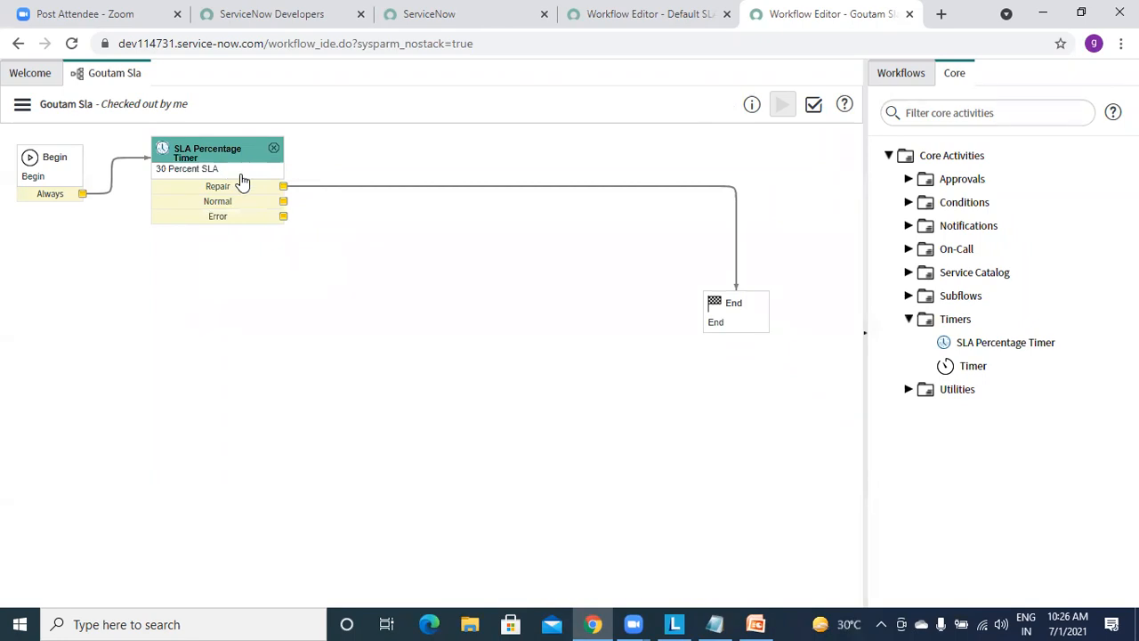
left_click(242, 171)
right_click(229, 144)
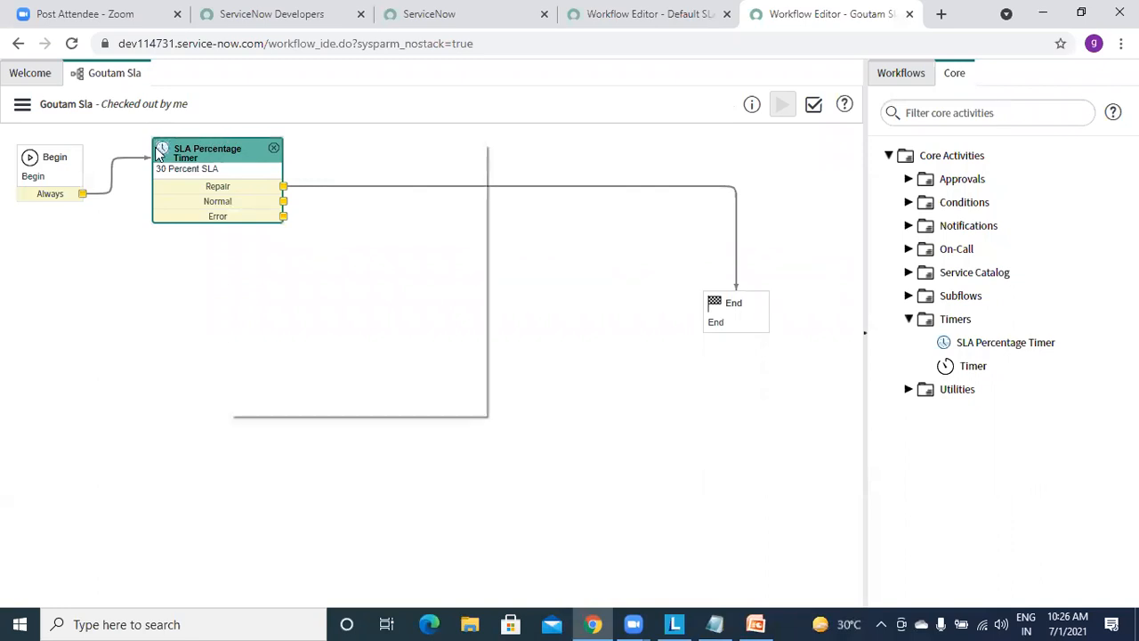
left_click(163, 363)
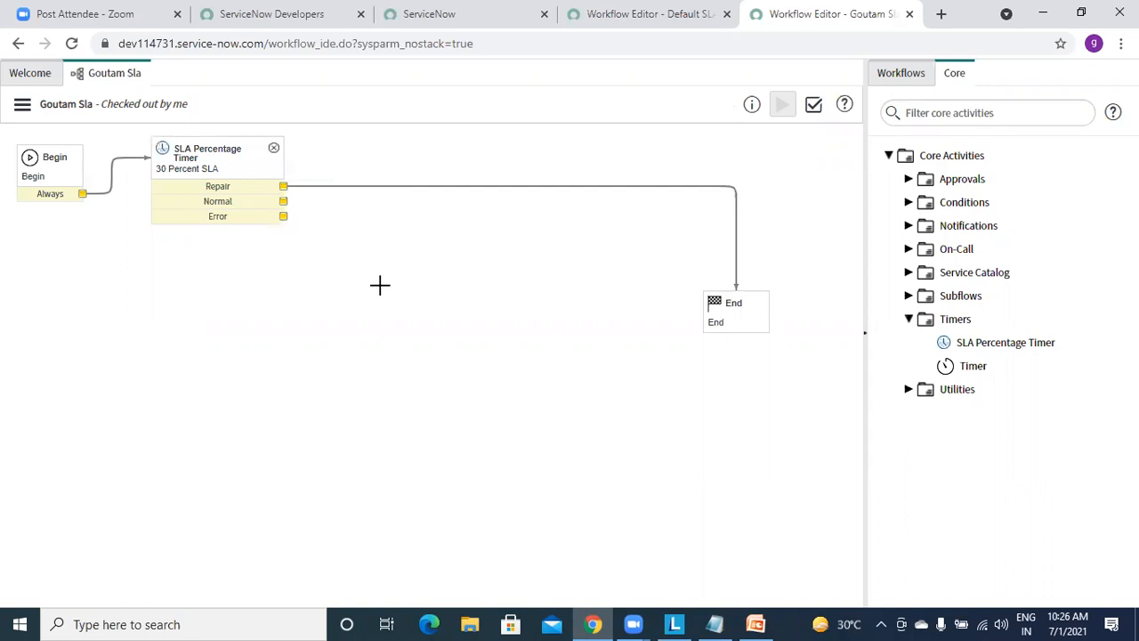
left_click_drag(968, 342, 502, 145)
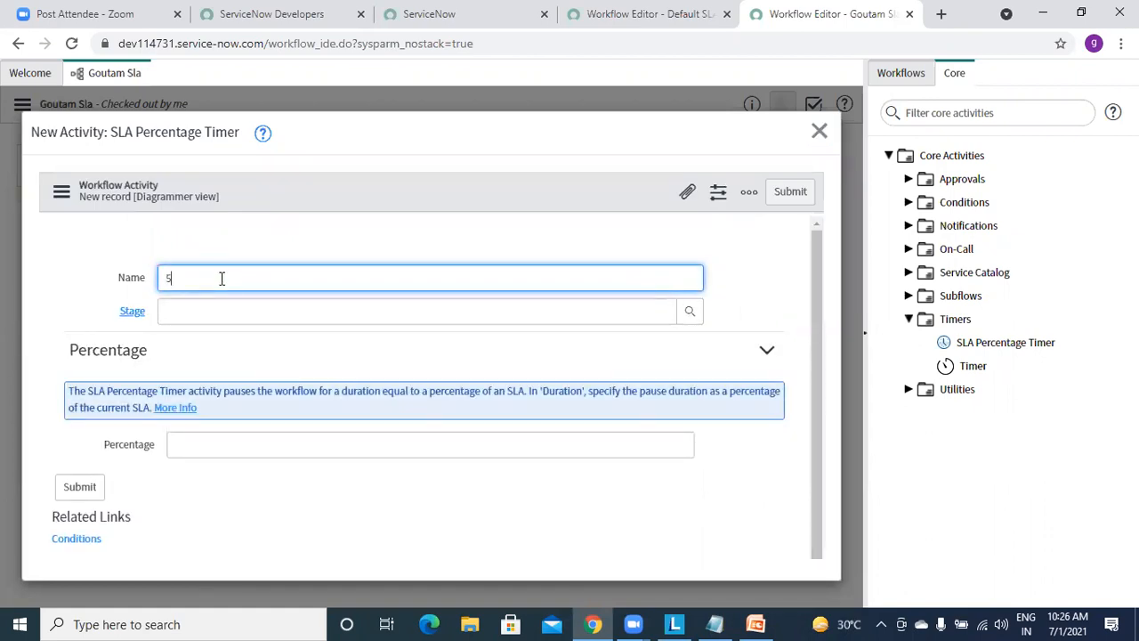
Step: Save the new timer as '50 Percent' with percentage 20, lined up beside the first timer
type("ent")
left_click(463, 449)
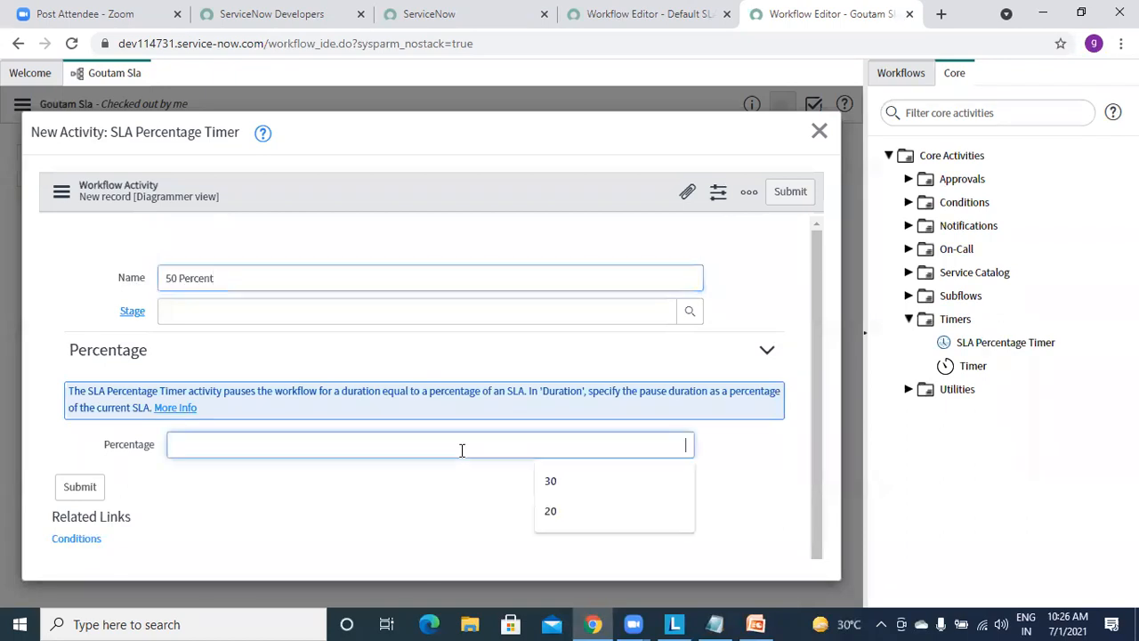
left_click(571, 505)
left_click(787, 204)
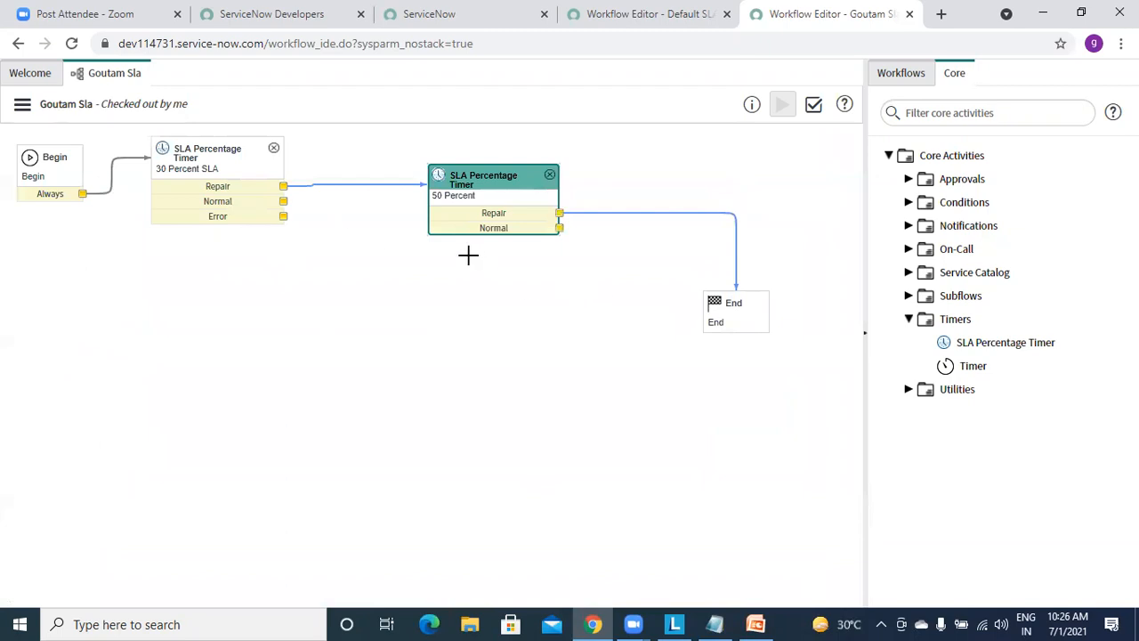
left_click_drag(473, 175, 422, 148)
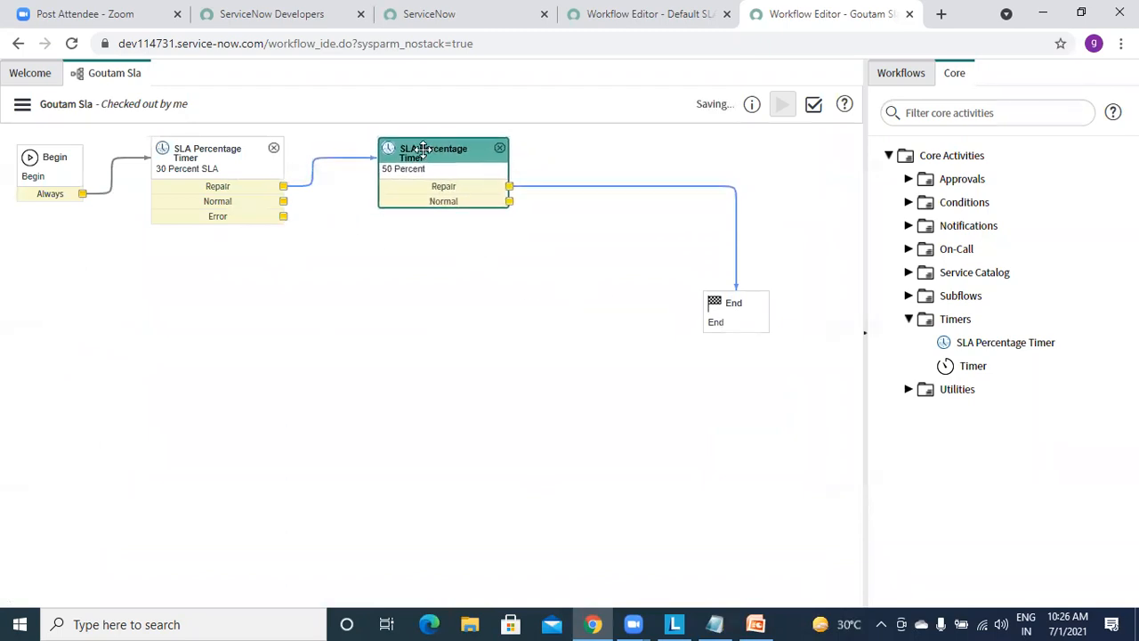
Step: Drop a Create Event activity from Core Notifications onto the canvas, then close its form unsaved
left_click(907, 226)
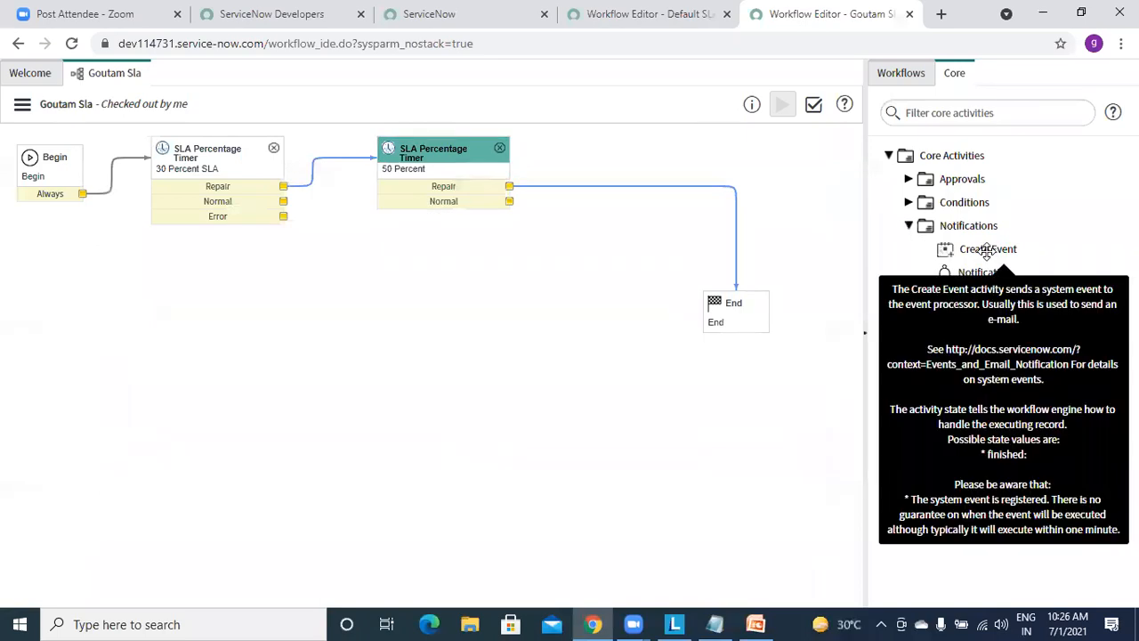
mouse_move(974, 248)
left_click_drag(975, 248, 223, 306)
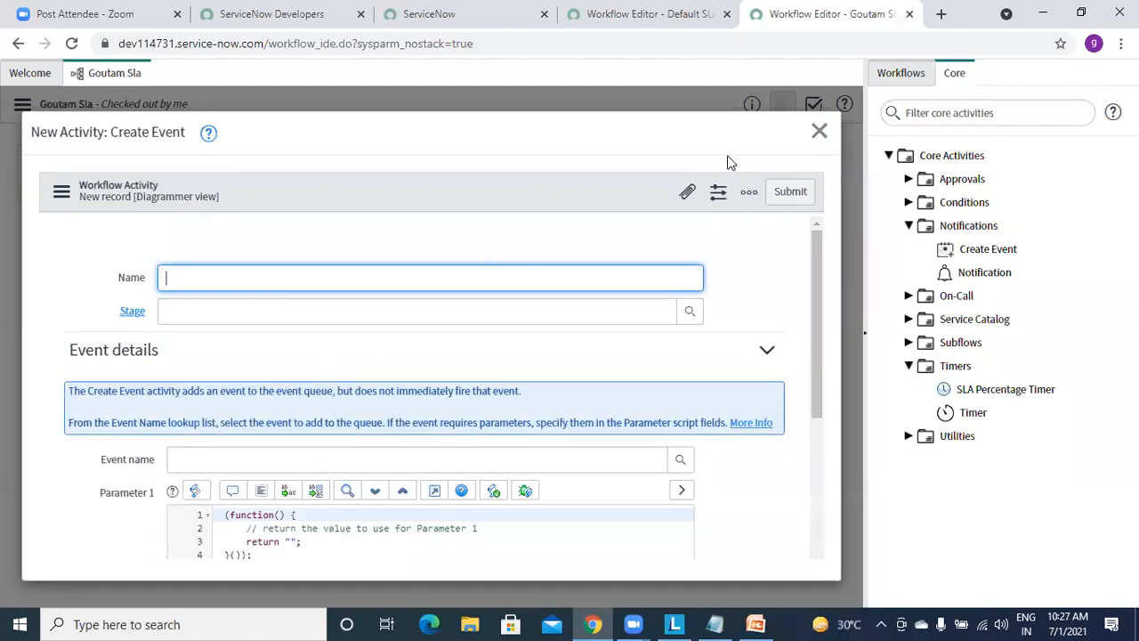
left_click(820, 129)
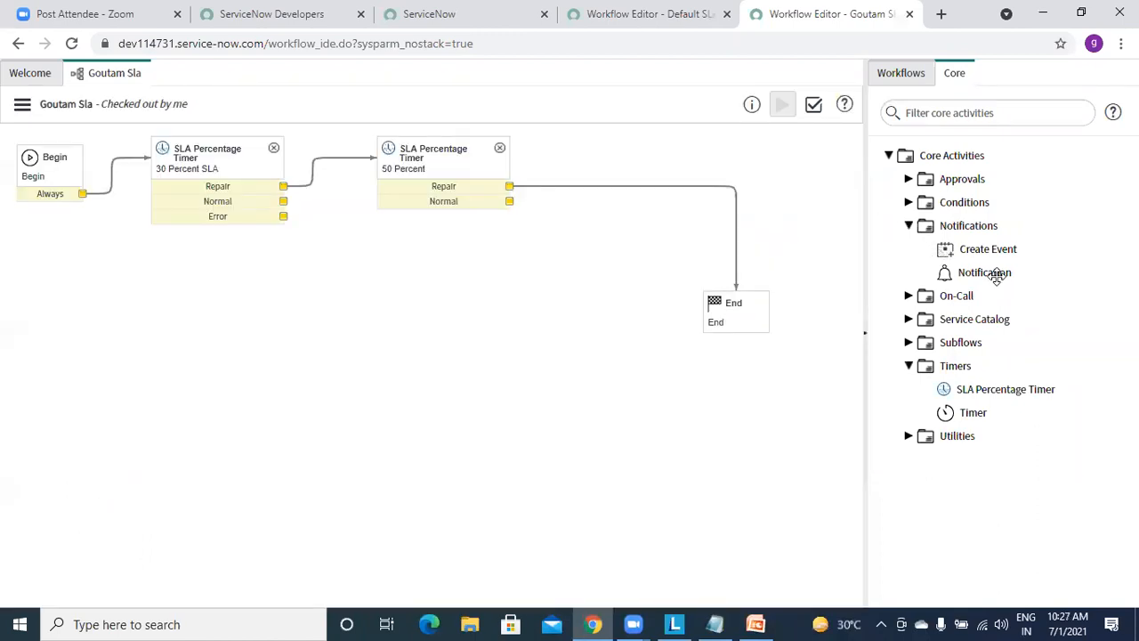
Step: Place a Notification activity on the canvas and name it 'Notify assignee'
left_click_drag(984, 270, 229, 294)
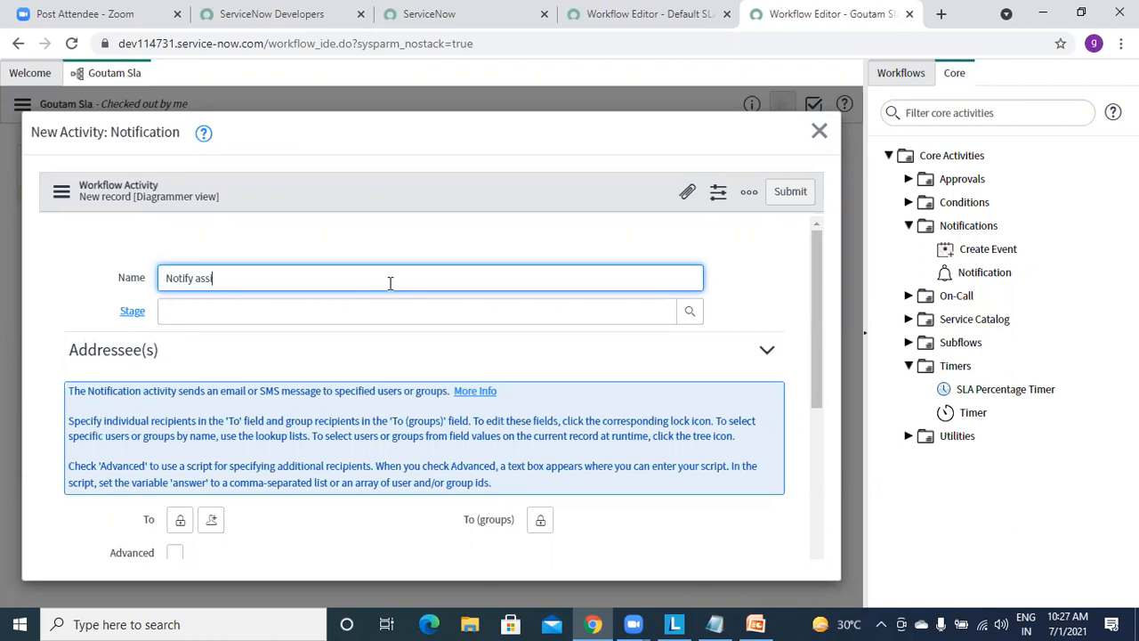
type("ee")
mouse_move(814, 272)
left_mouse_down()
mouse_move(820, 390)
mouse_move(820, 294)
left_mouse_up()
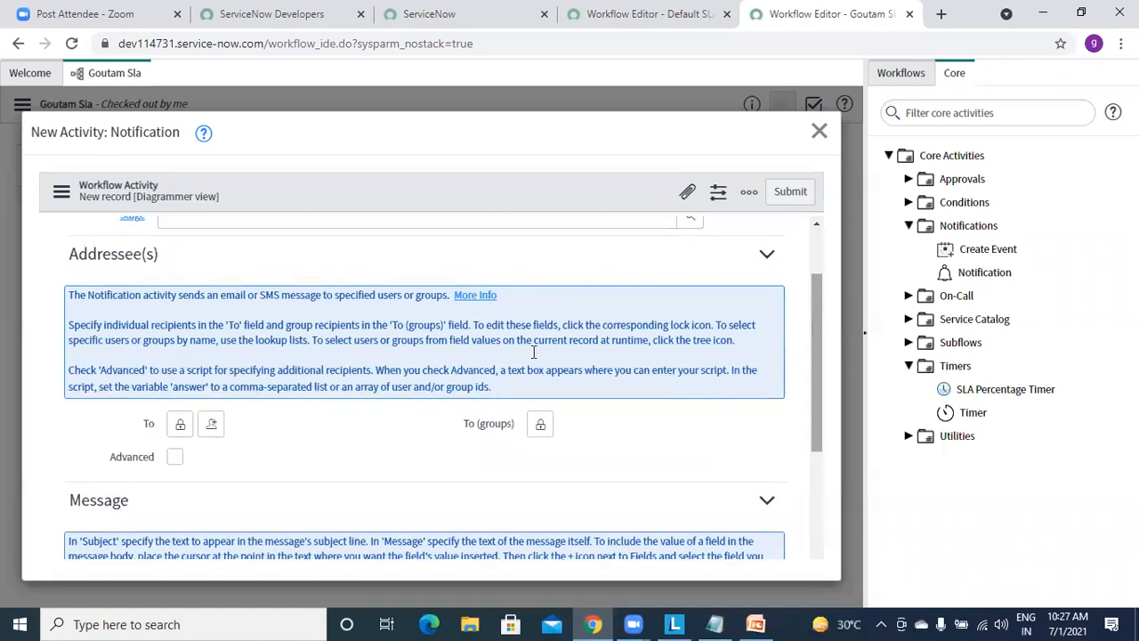
Step: Replace System Administrator with Task > Assigned to (${task.assigned_to}) as the To recipient
left_click(211, 424)
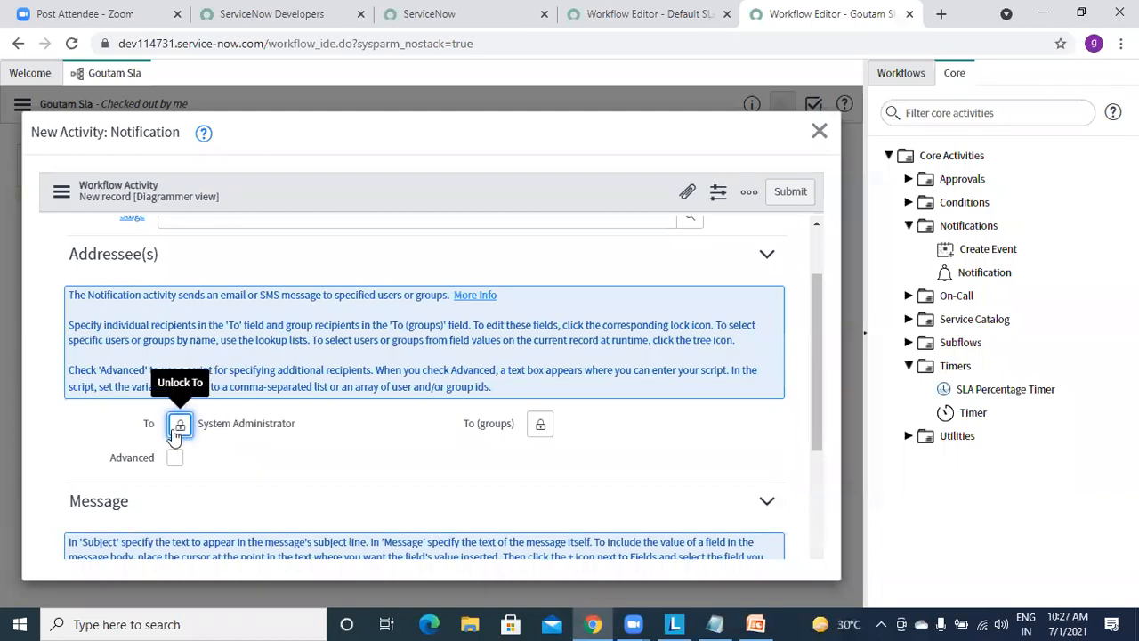
left_click(179, 425)
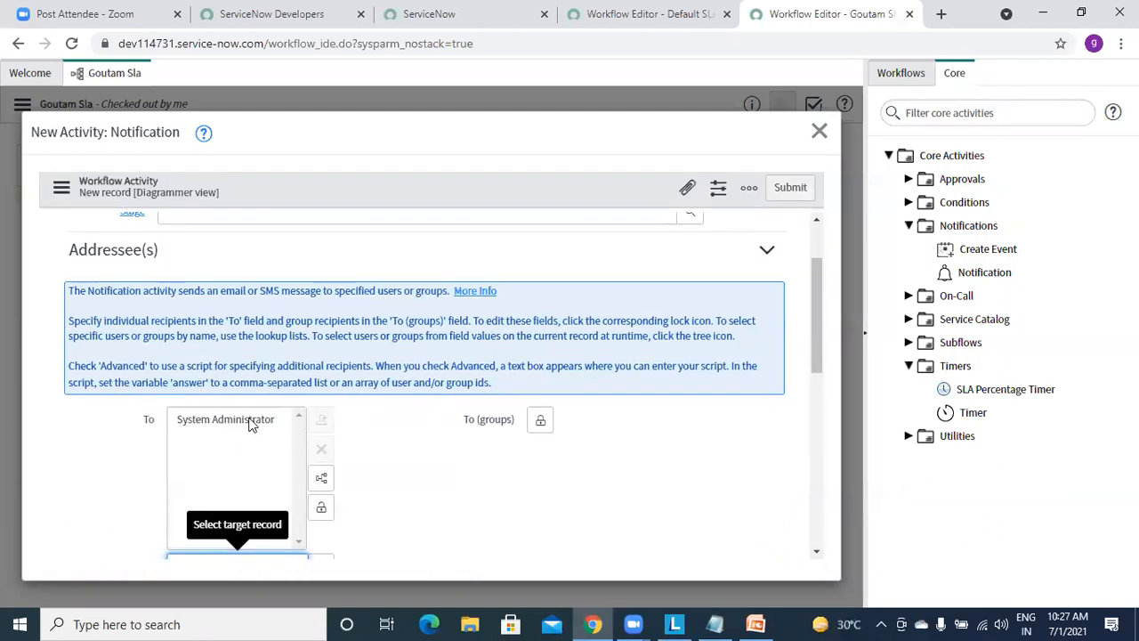
left_click(252, 424)
left_click(320, 450)
left_click(321, 477)
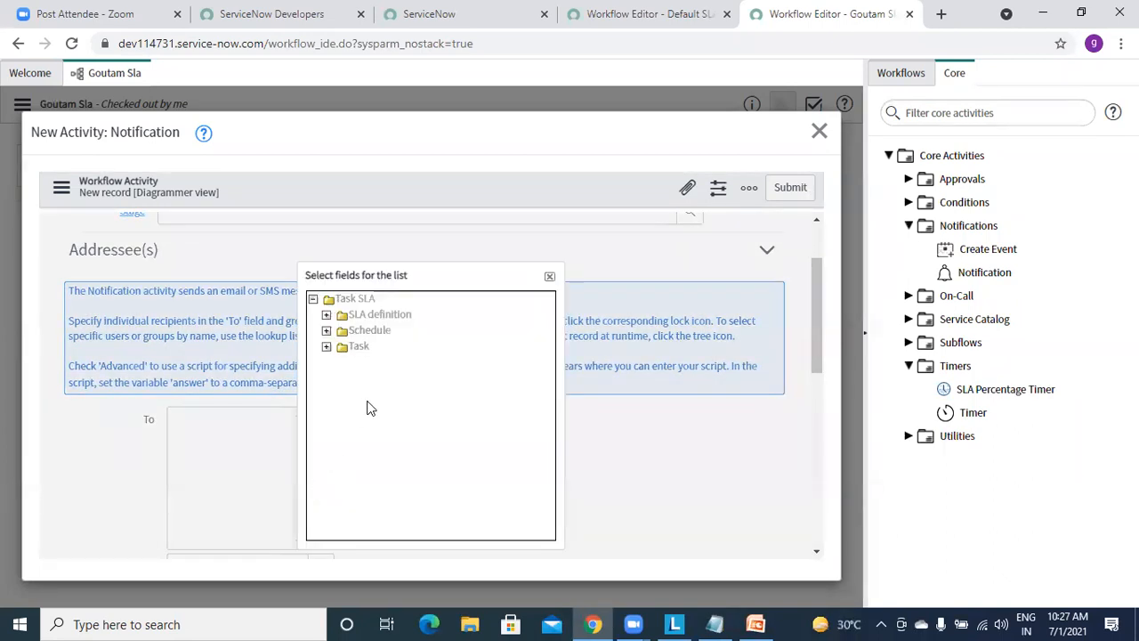
left_click(326, 346)
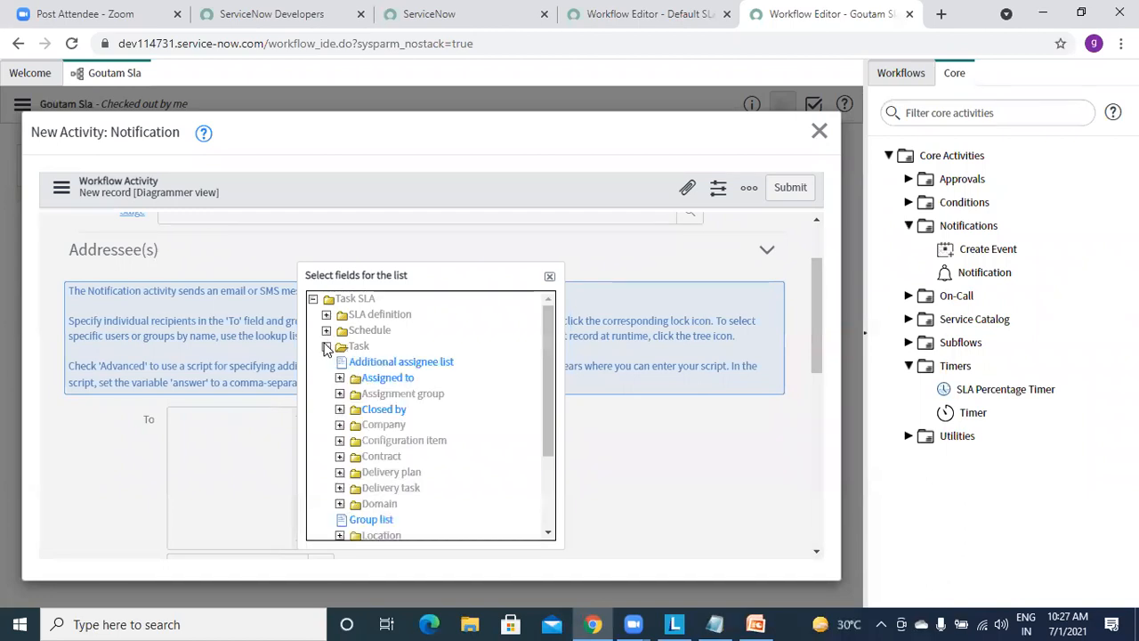
left_click(382, 378)
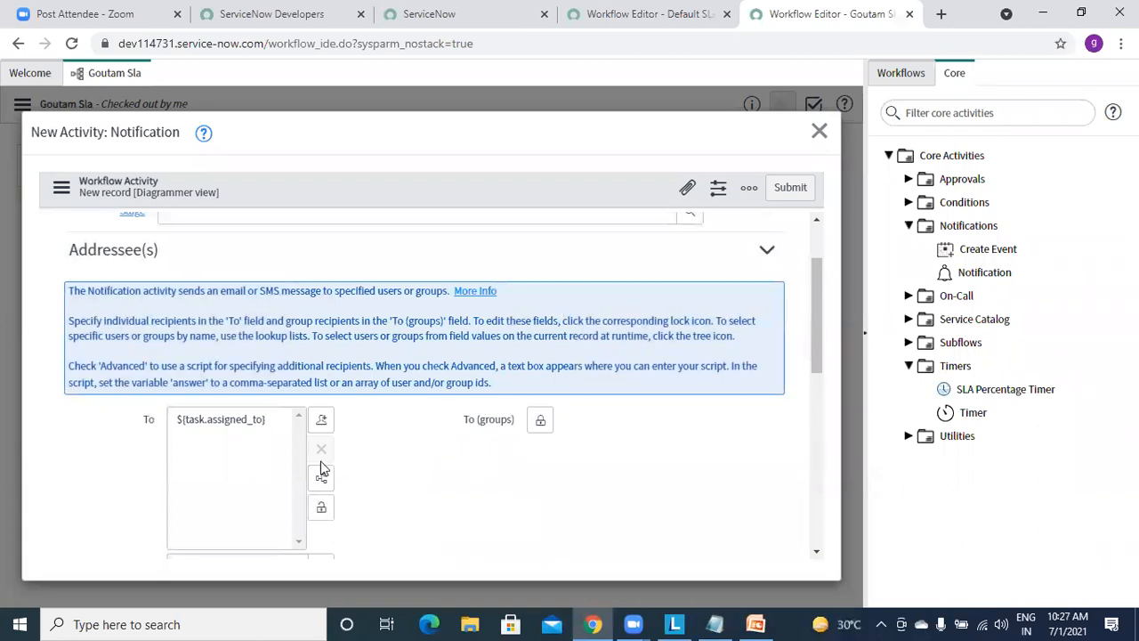
left_click(321, 507)
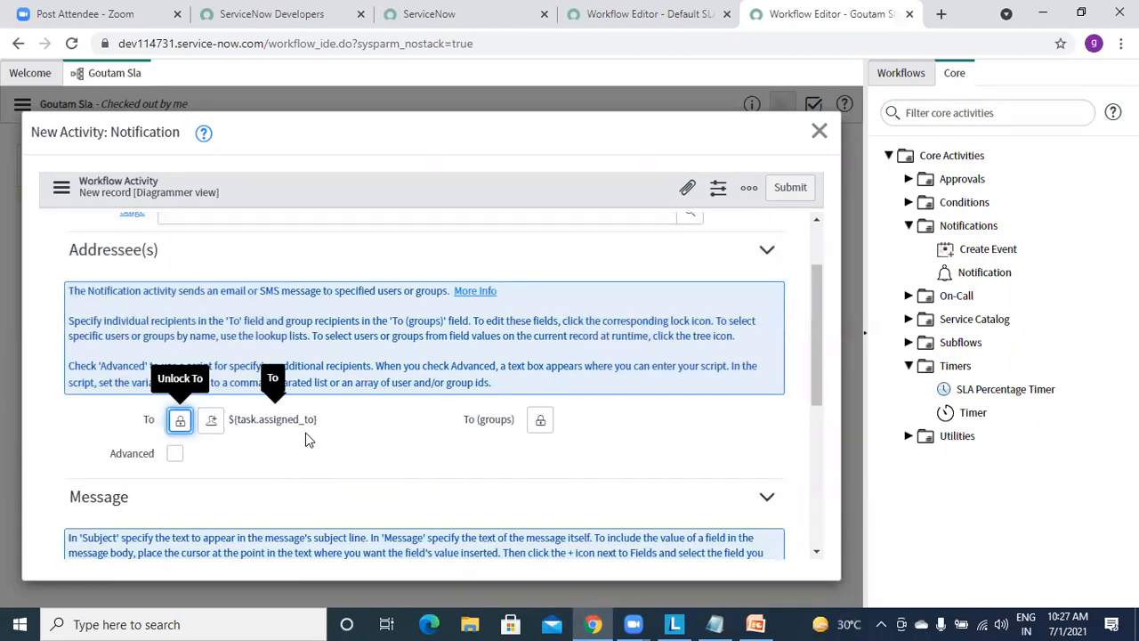
left_click_drag(819, 344, 813, 445)
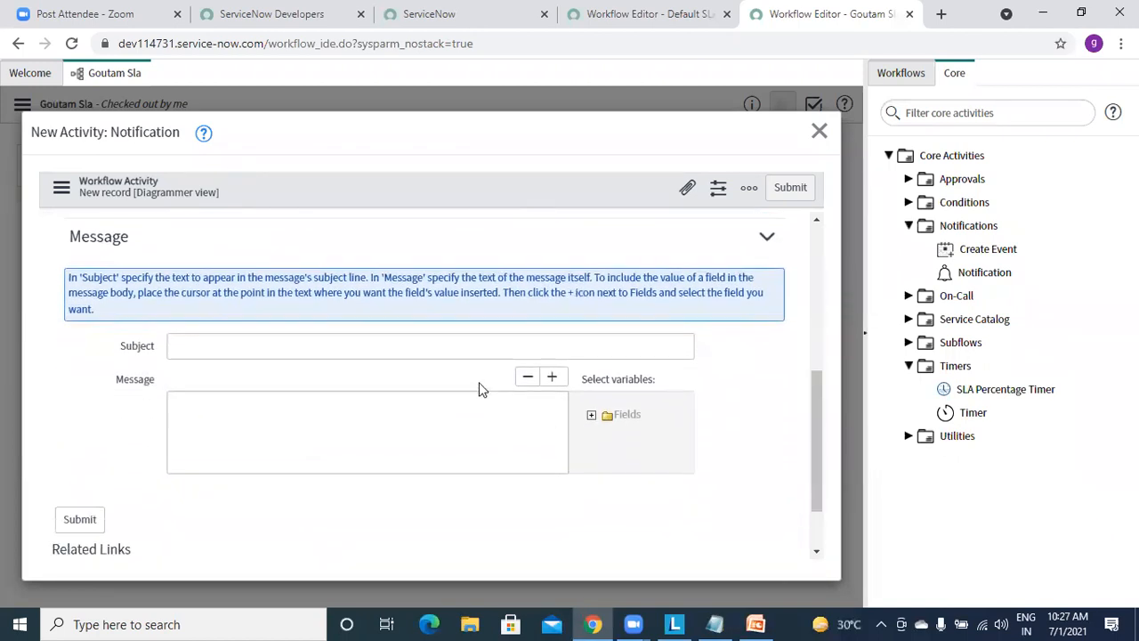
Step: Enter the subject 'Sla Reached 30 percent' and move into the empty Message body
left_click(462, 345)
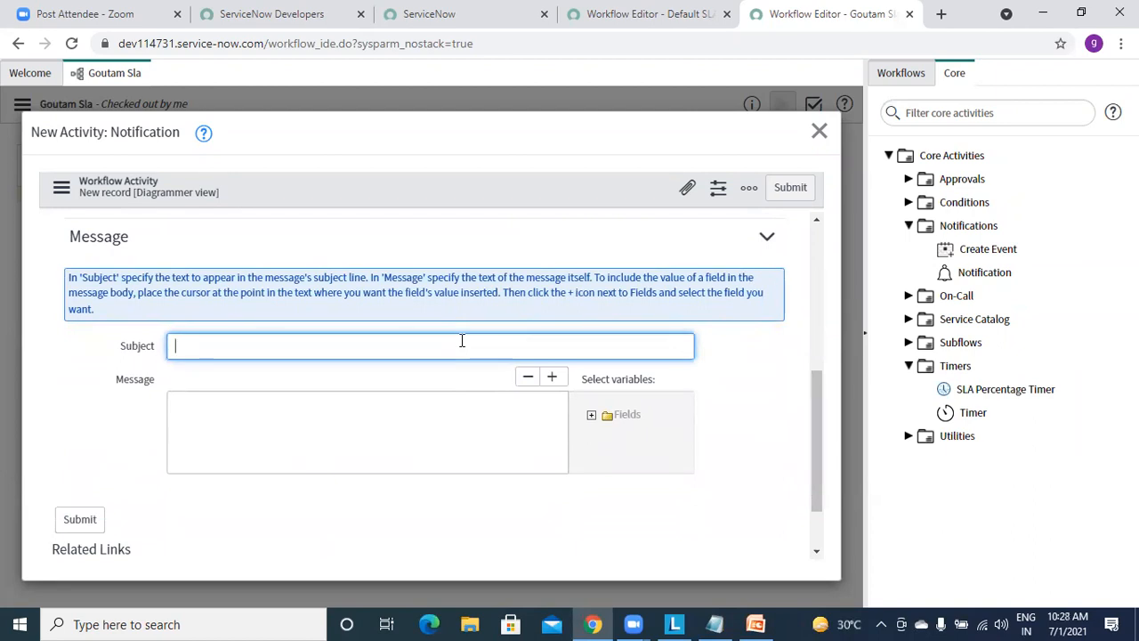
type("Sla Reached 30 percent")
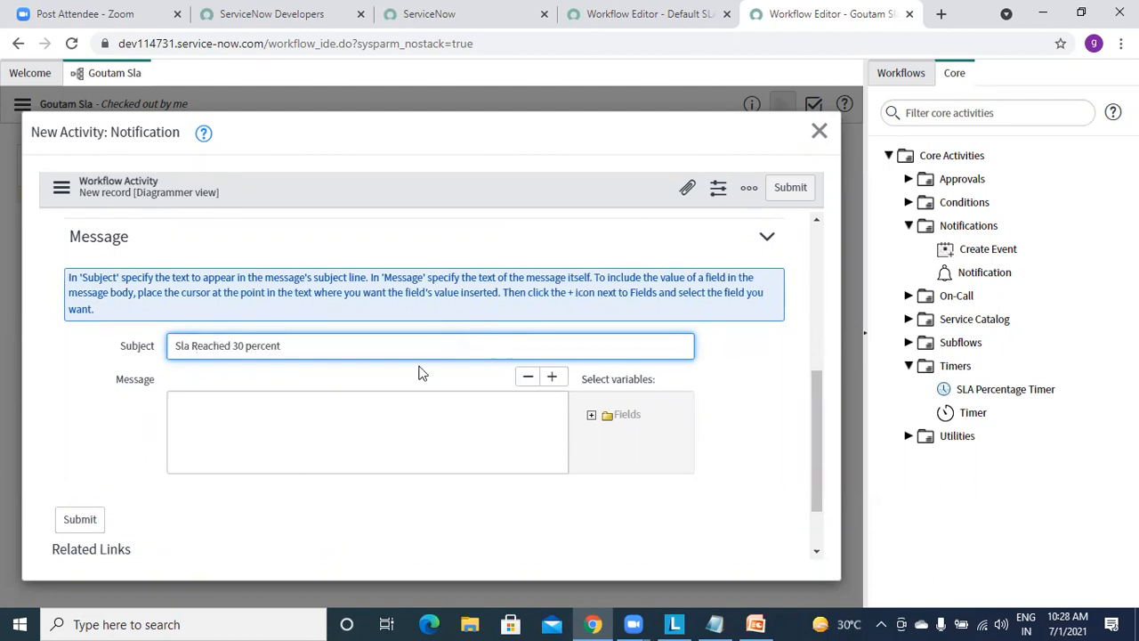
left_click(358, 423)
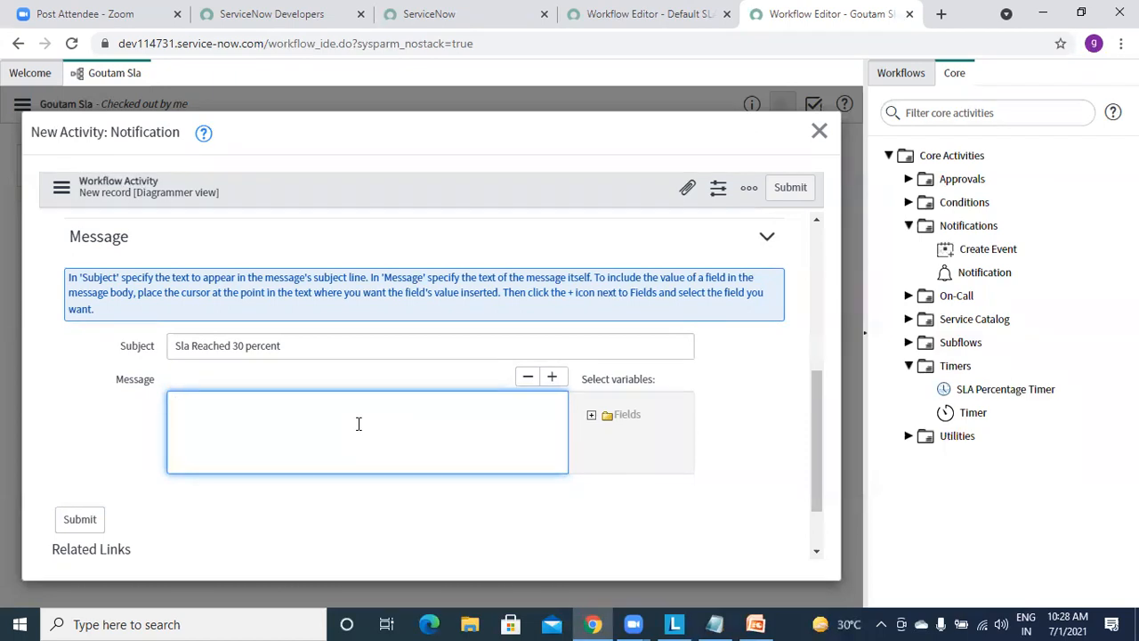
Step: Insert the Task Assigned to field (${task.assigned_to}) into the message body
left_click(591, 416)
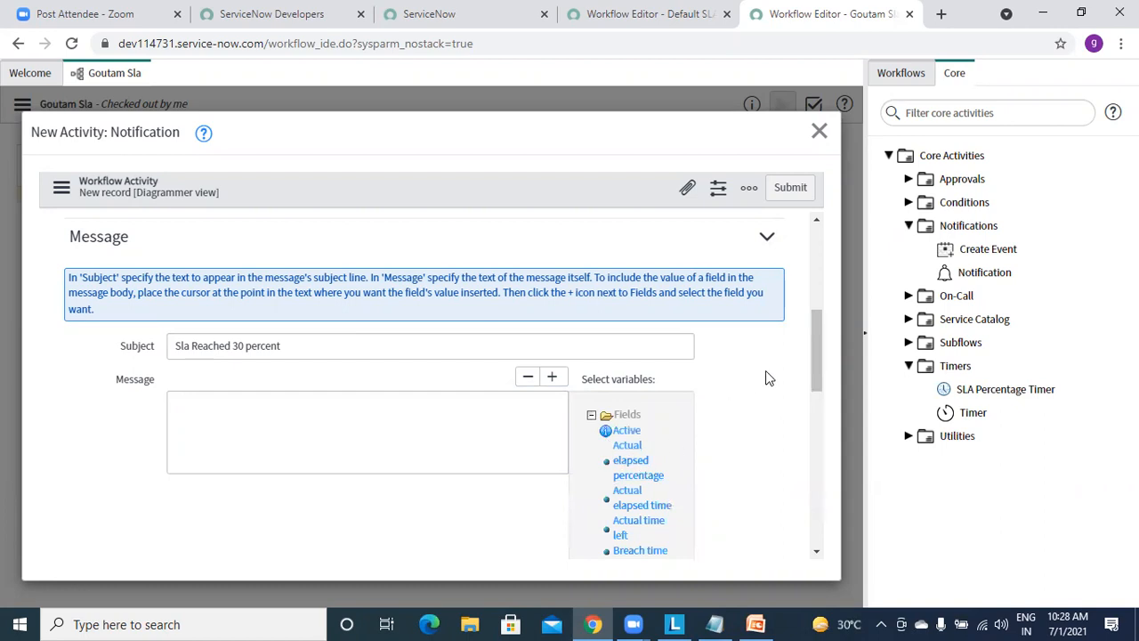
left_click_drag(812, 341, 819, 487)
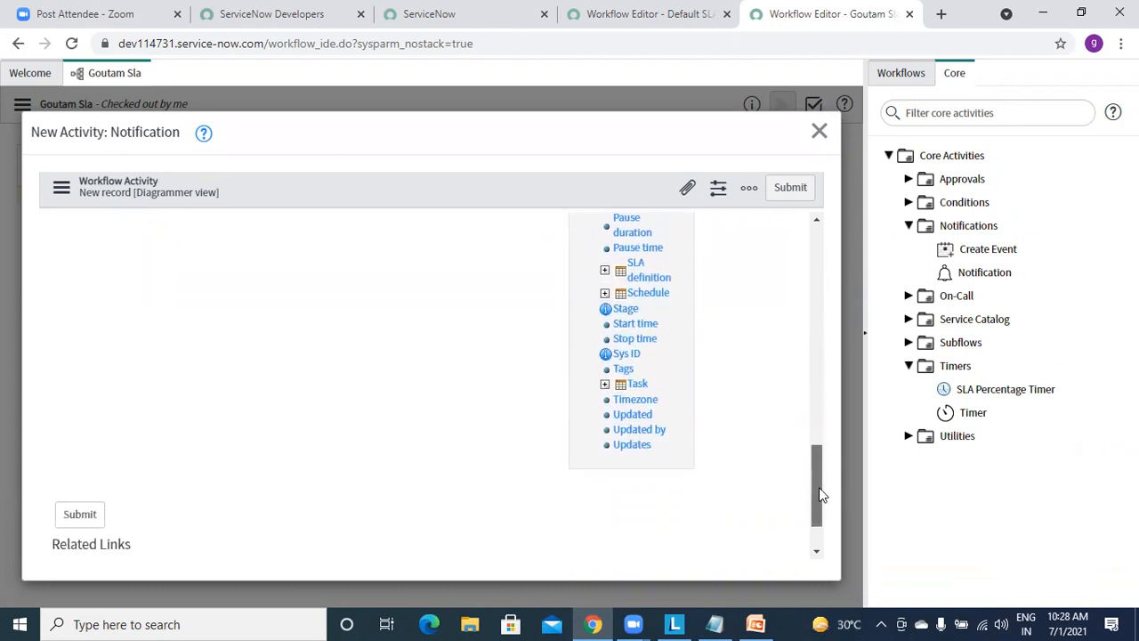
left_click(605, 385)
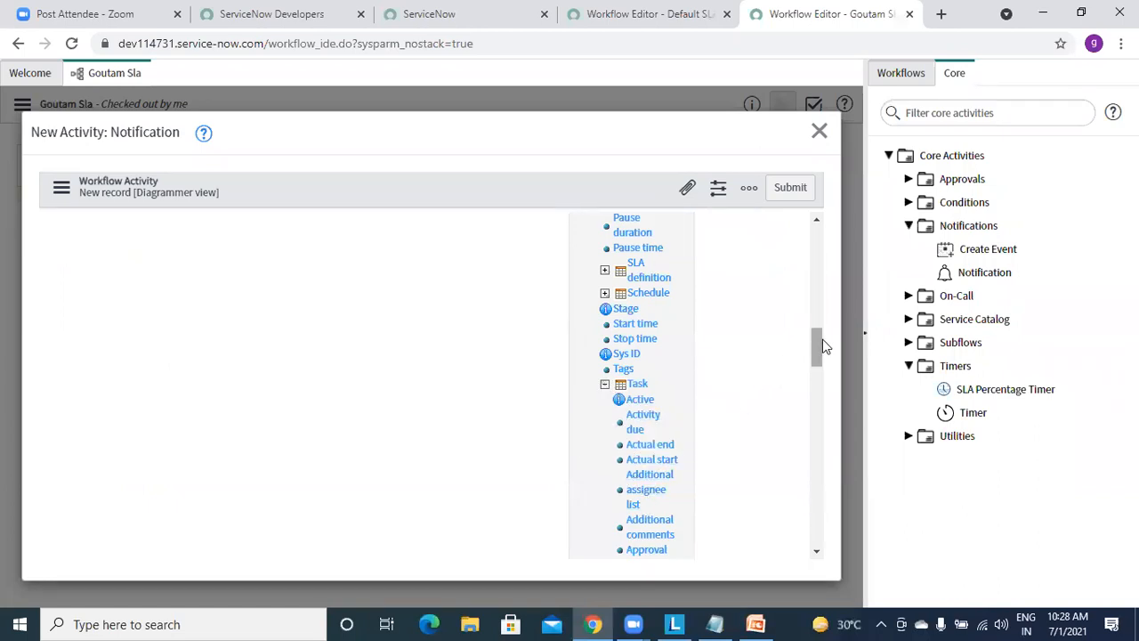
left_click_drag(817, 346, 819, 369)
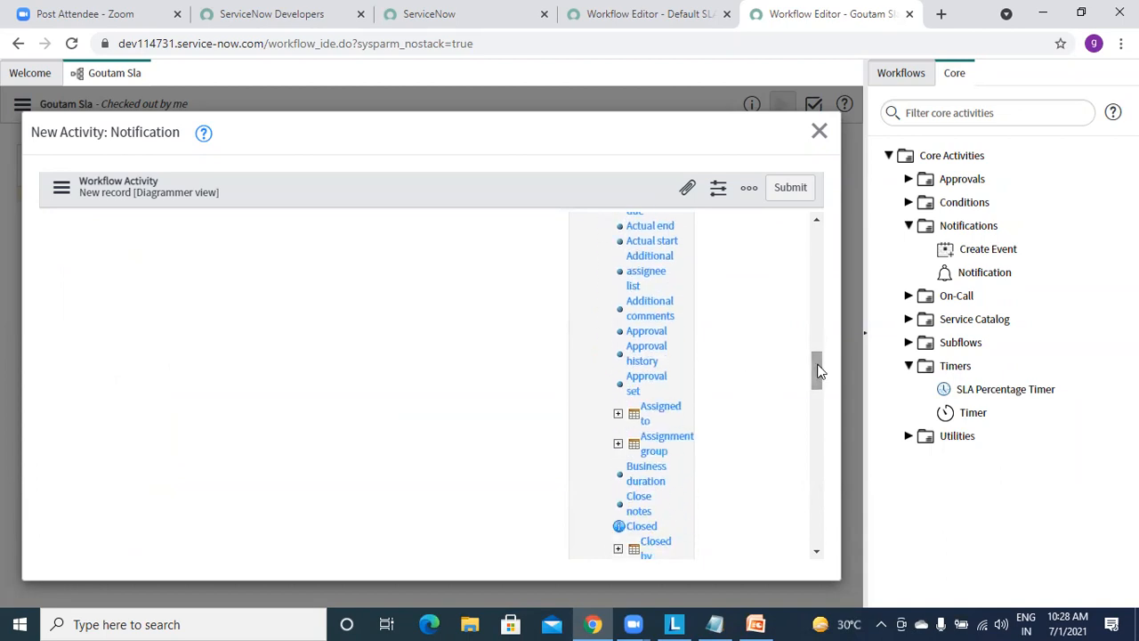
left_click_drag(817, 370, 821, 282)
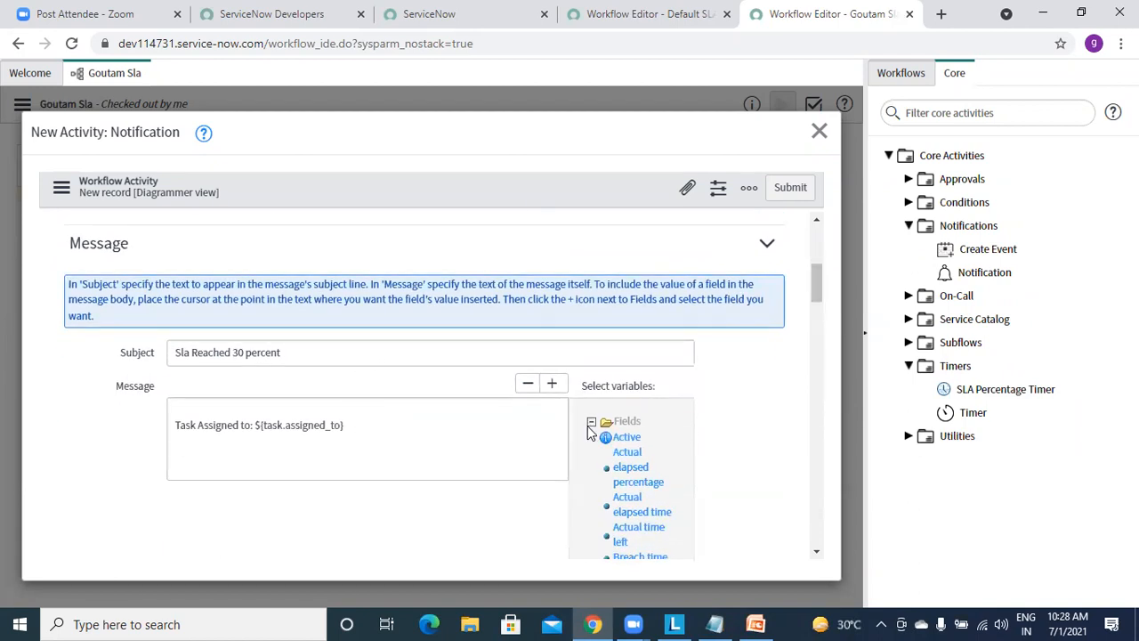
left_click(353, 432)
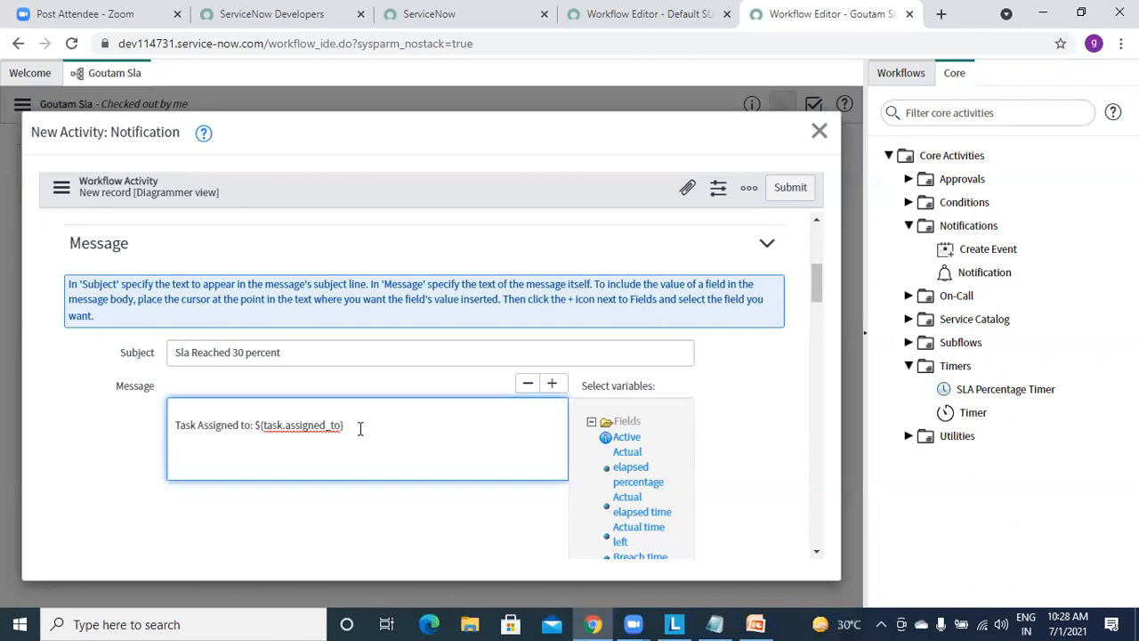
Step: Add 'Hello' and a new line 'Your sla has reached 30 percent' to the message
key("Return")
key("Return")
type("Hello")
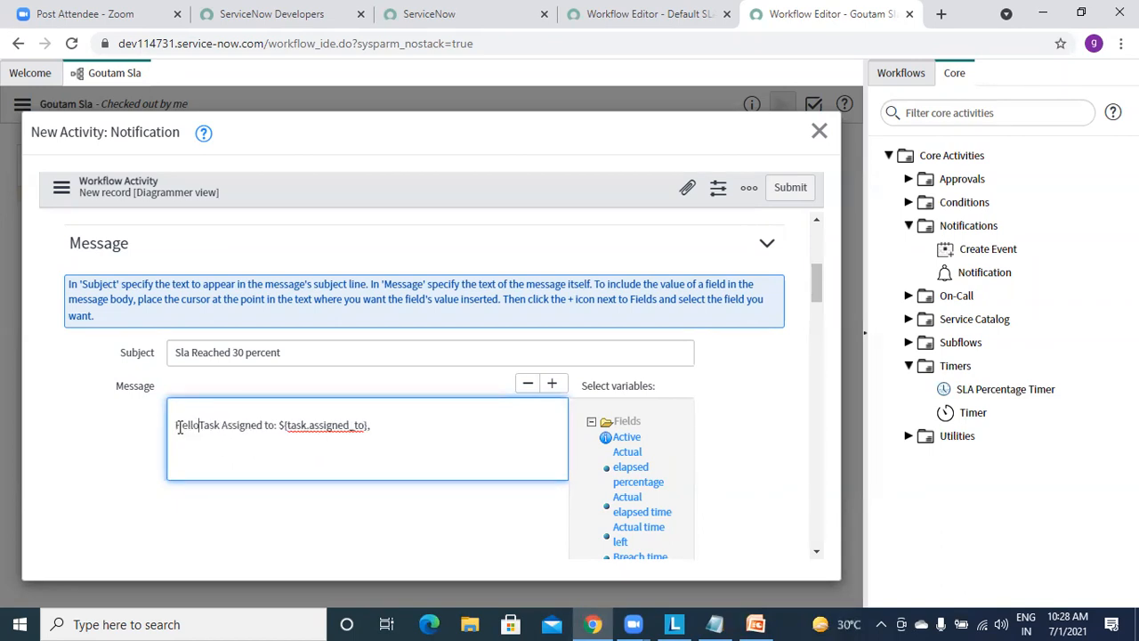
left_click(392, 428)
key("Return")
key("Return")
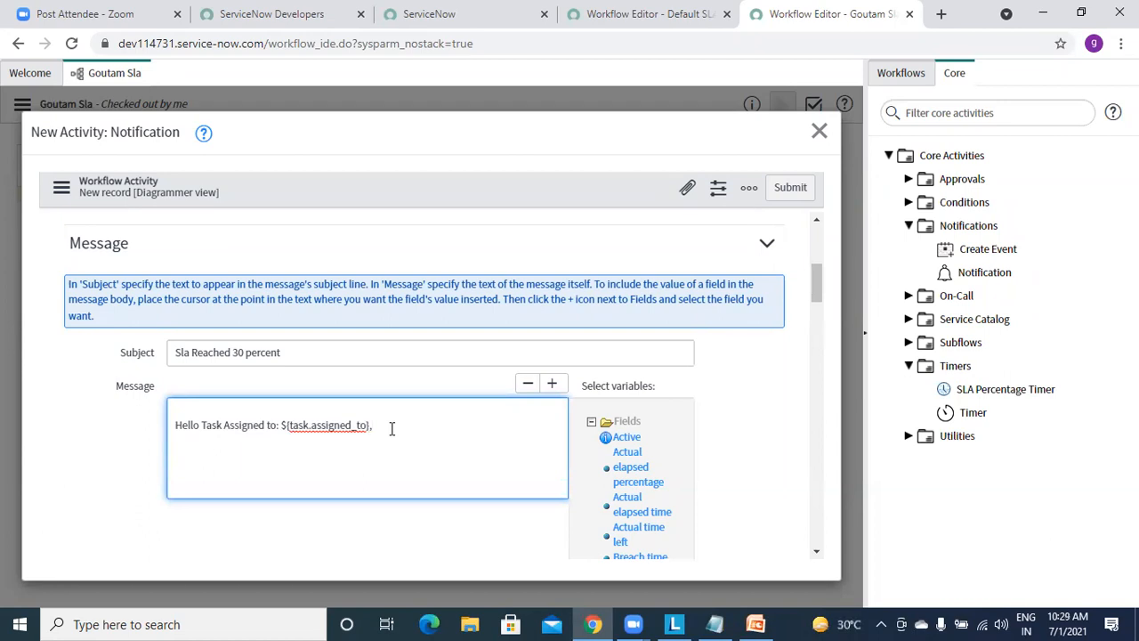
type("Your sla has reached 30")
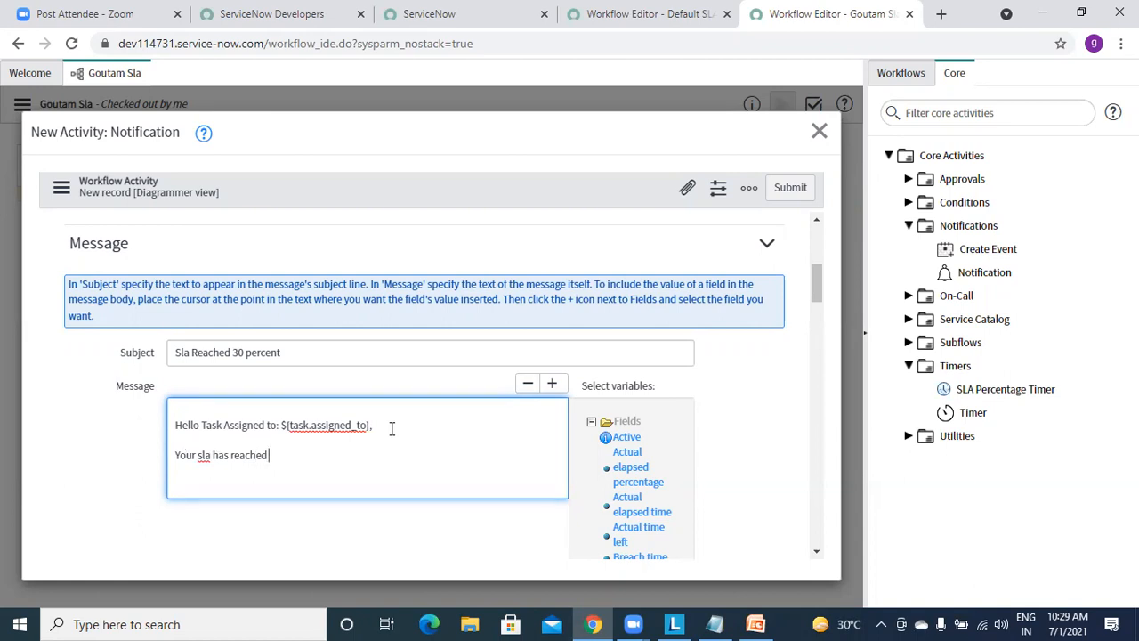
type(" percent")
left_click(374, 543)
left_click(336, 462)
mouse_move(820, 284)
left_mouse_down()
mouse_move(821, 242)
mouse_move(818, 261)
left_mouse_up()
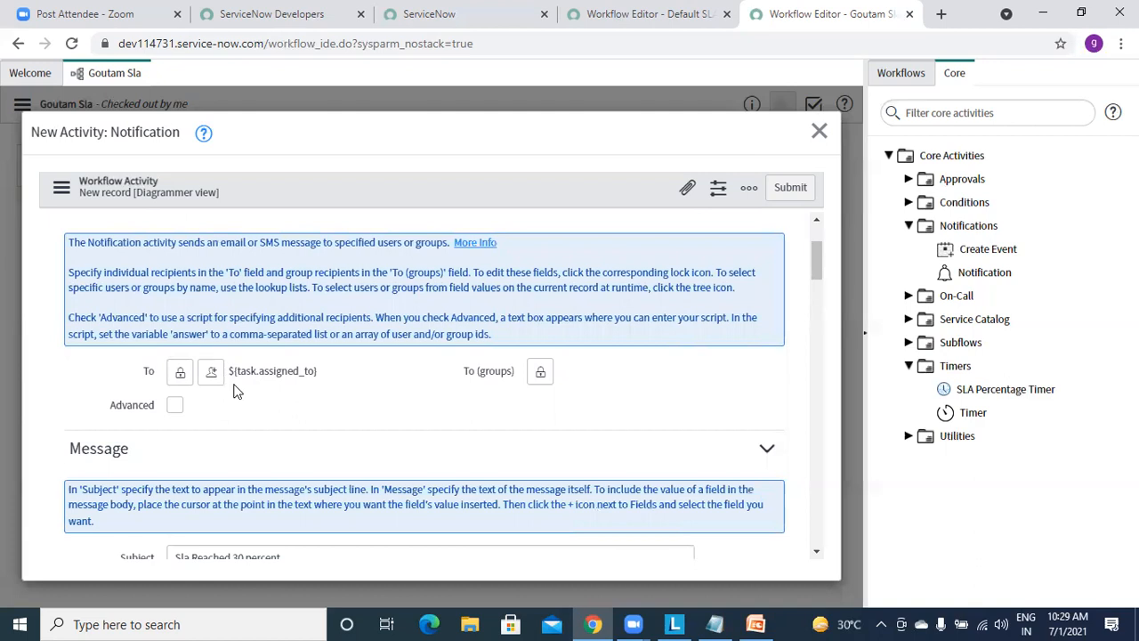
Step: Add the Network group and the Task > Assignment group field to the To (groups) recipients
left_click(541, 374)
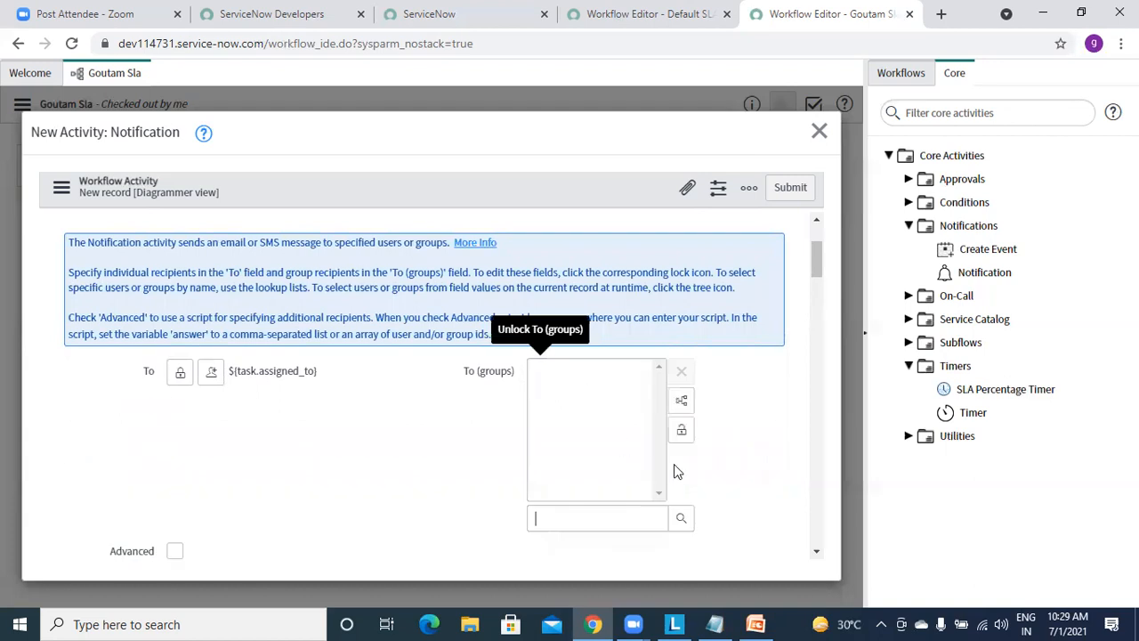
left_click(615, 519)
type("netwr")
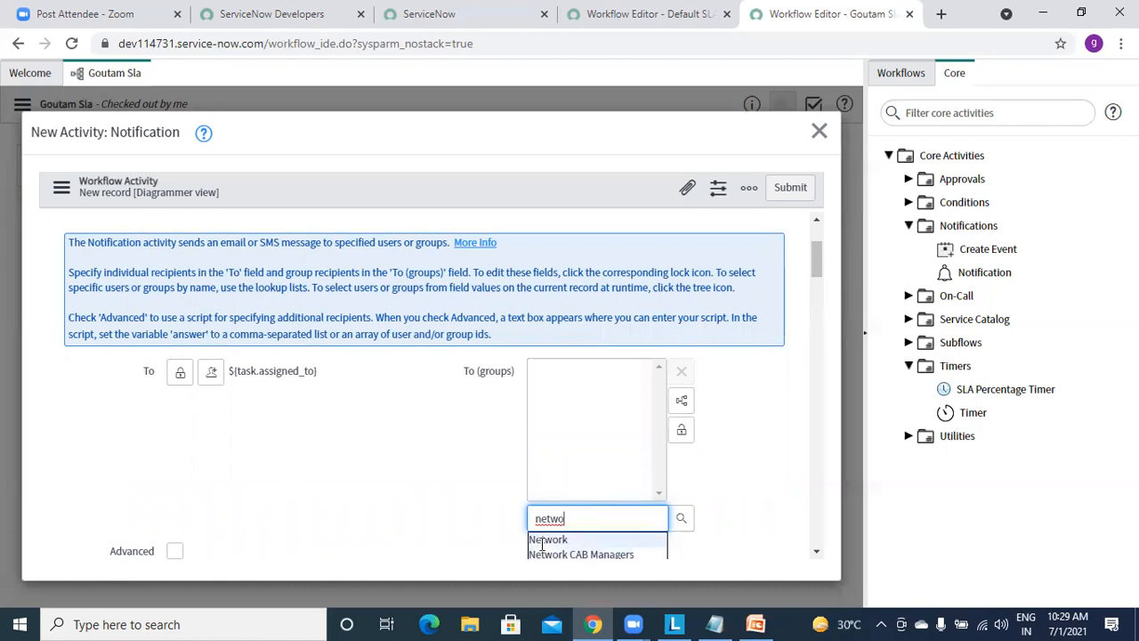
left_click(542, 541)
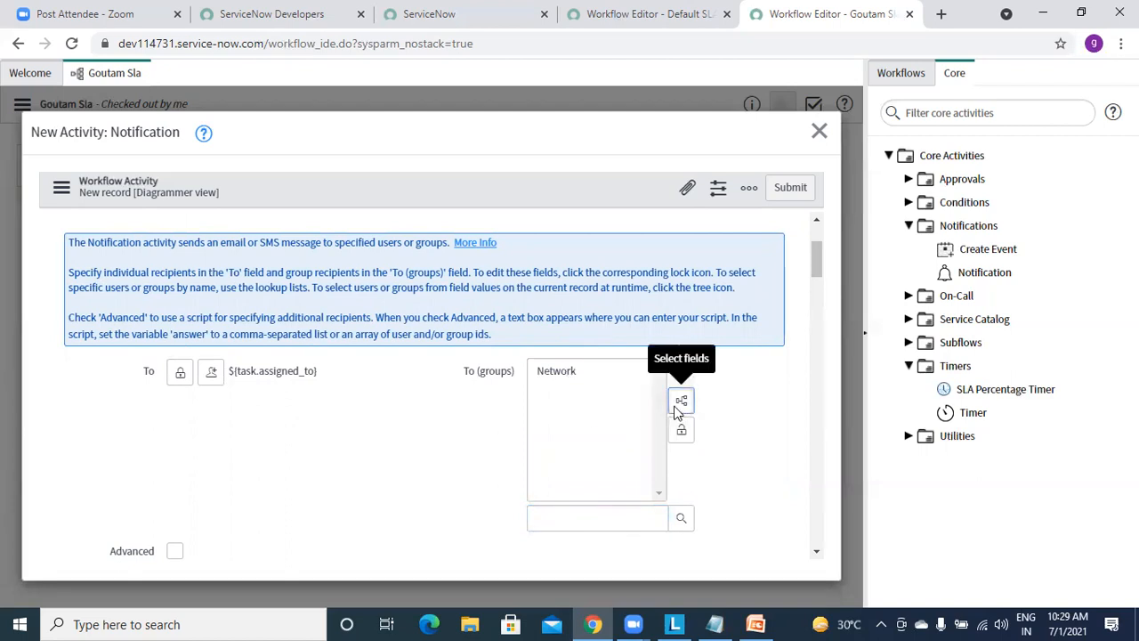
left_click(681, 401)
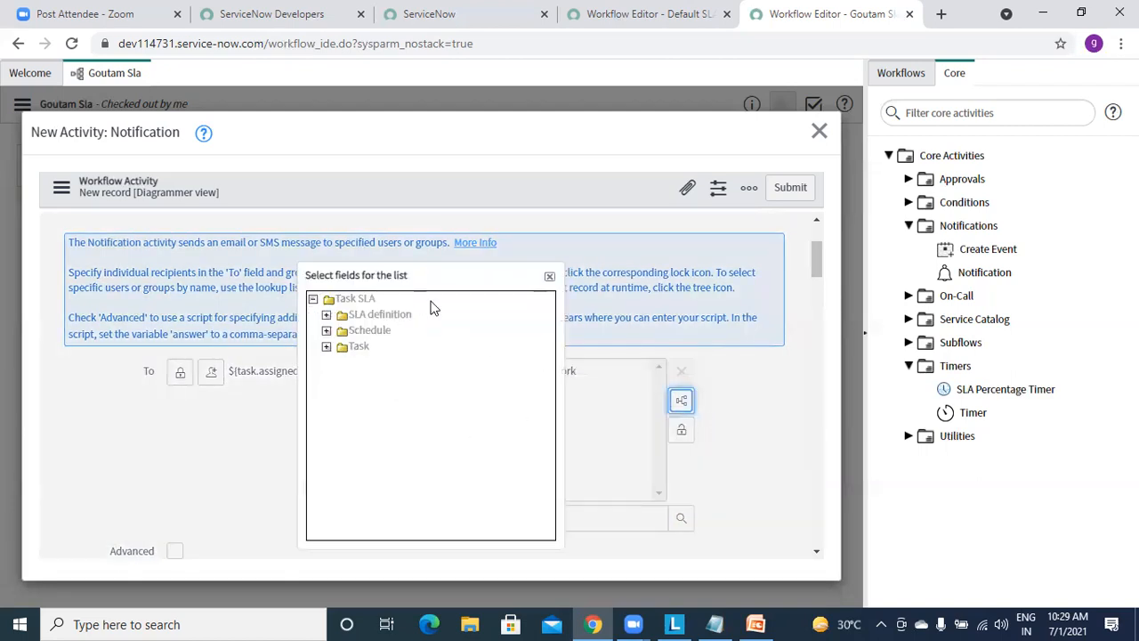
left_click(325, 346)
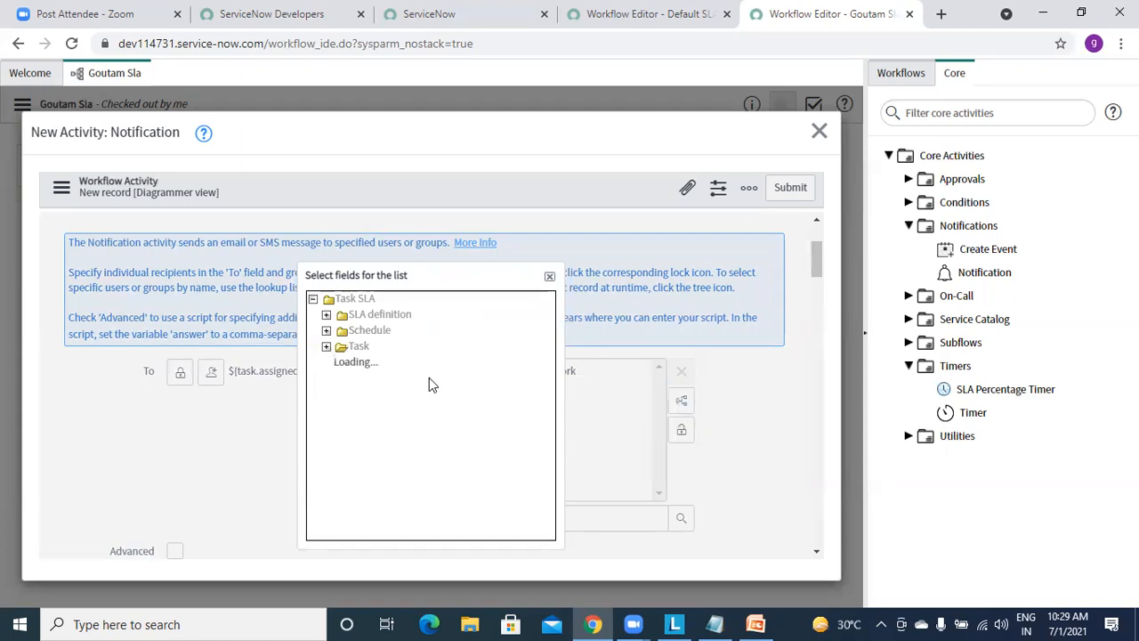
left_click(400, 392)
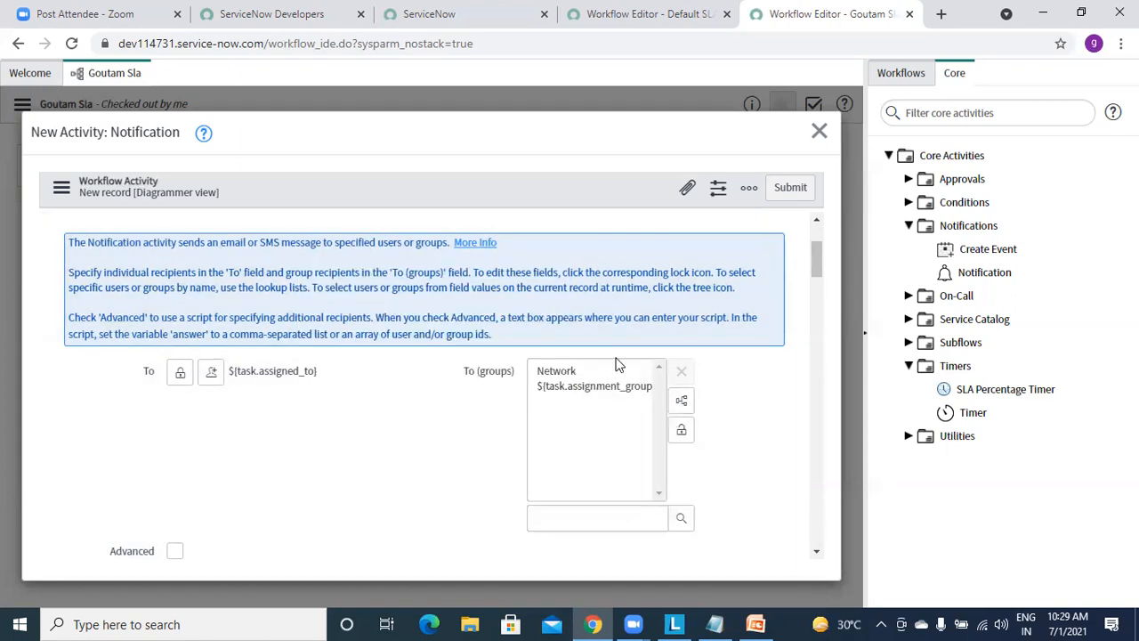
Step: Remove Network from the group recipients, lock the list, and save the Notify assignee notification
left_click(560, 372)
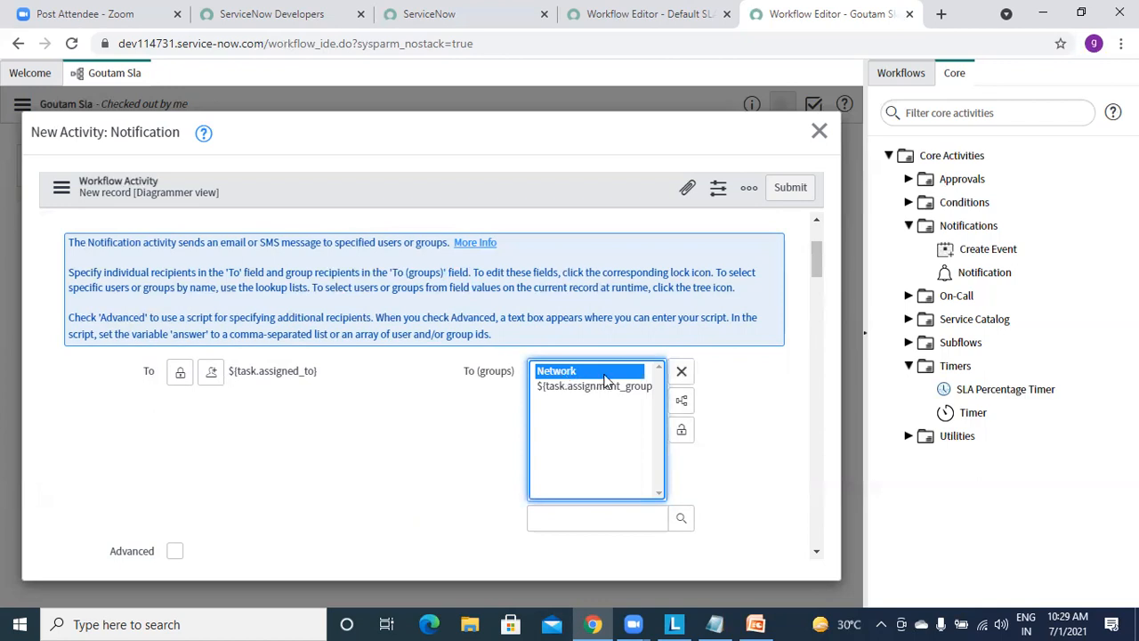
left_click(682, 371)
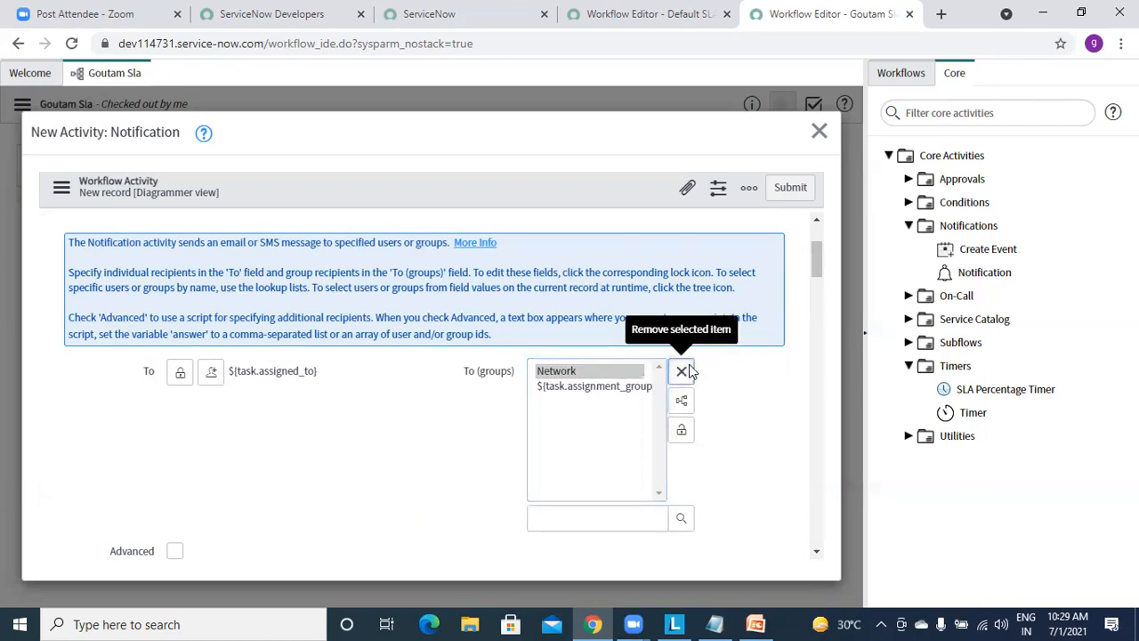
left_click(681, 433)
left_click_drag(816, 258, 809, 213)
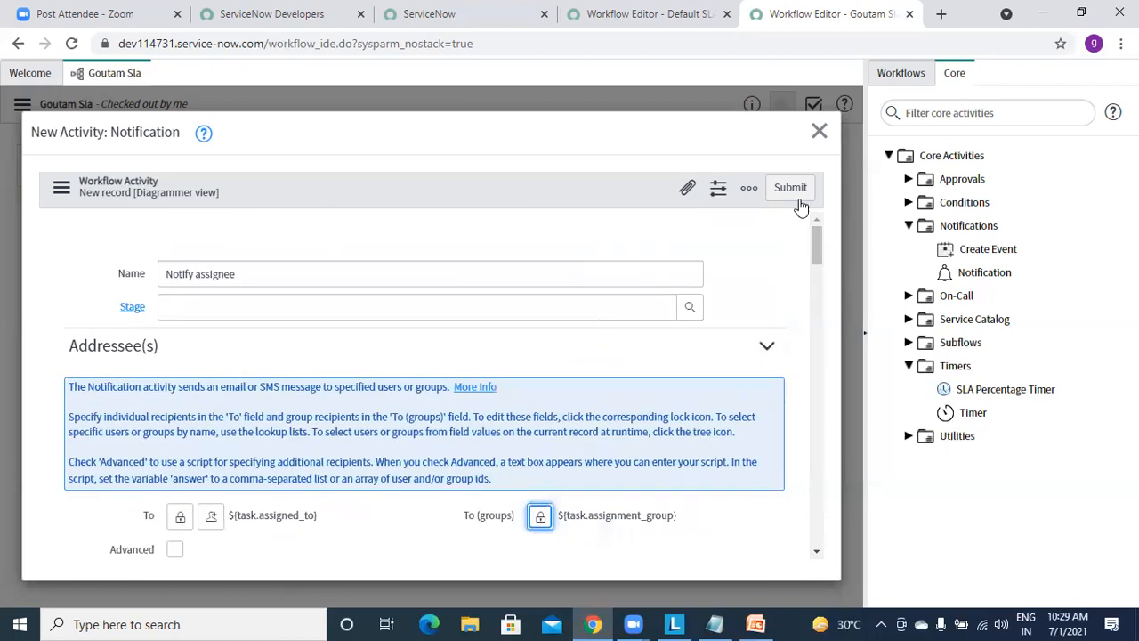
left_click(790, 191)
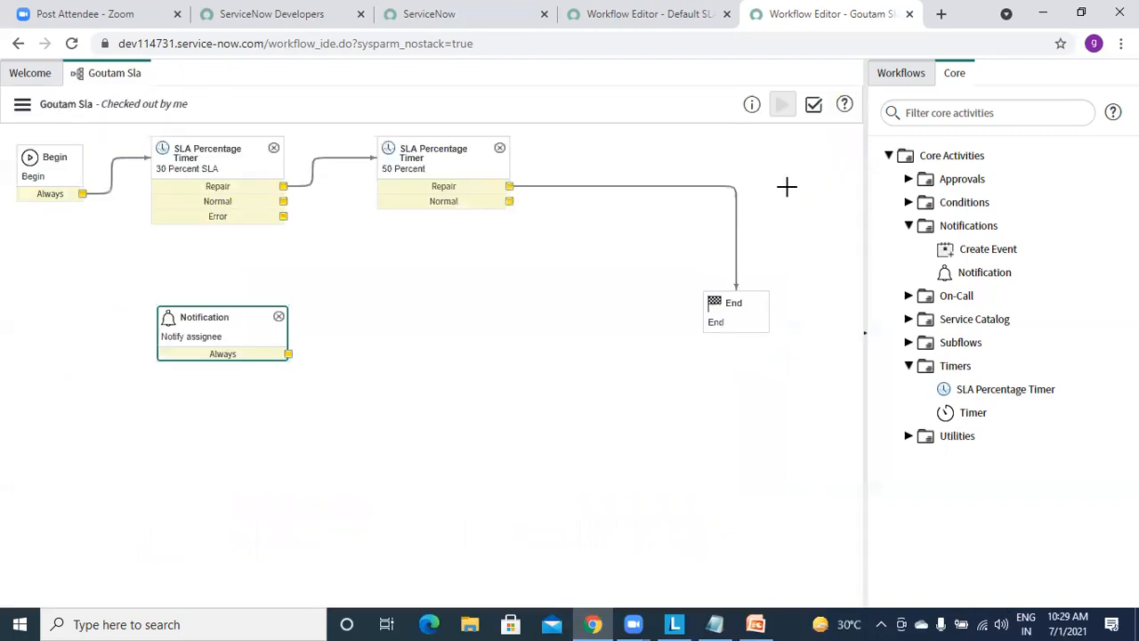
Step: Connect the 30 Percent timer's Normal path to Notify assignee and on to End, then delete the 50 Percent timer
left_click_drag(283, 202, 232, 321)
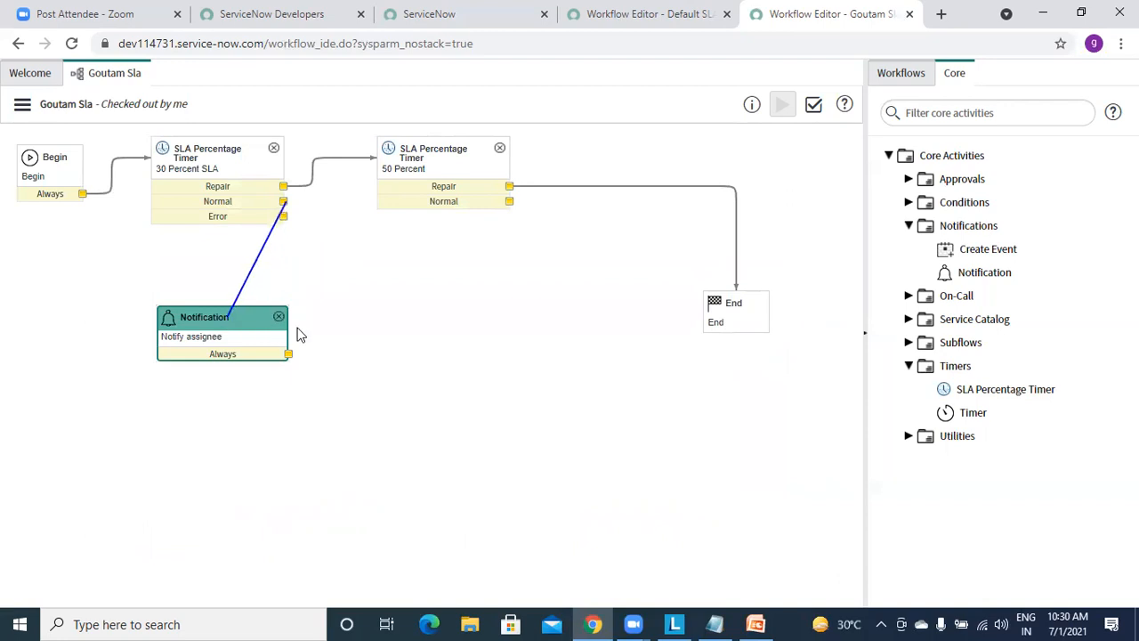
left_click_drag(286, 358, 737, 311)
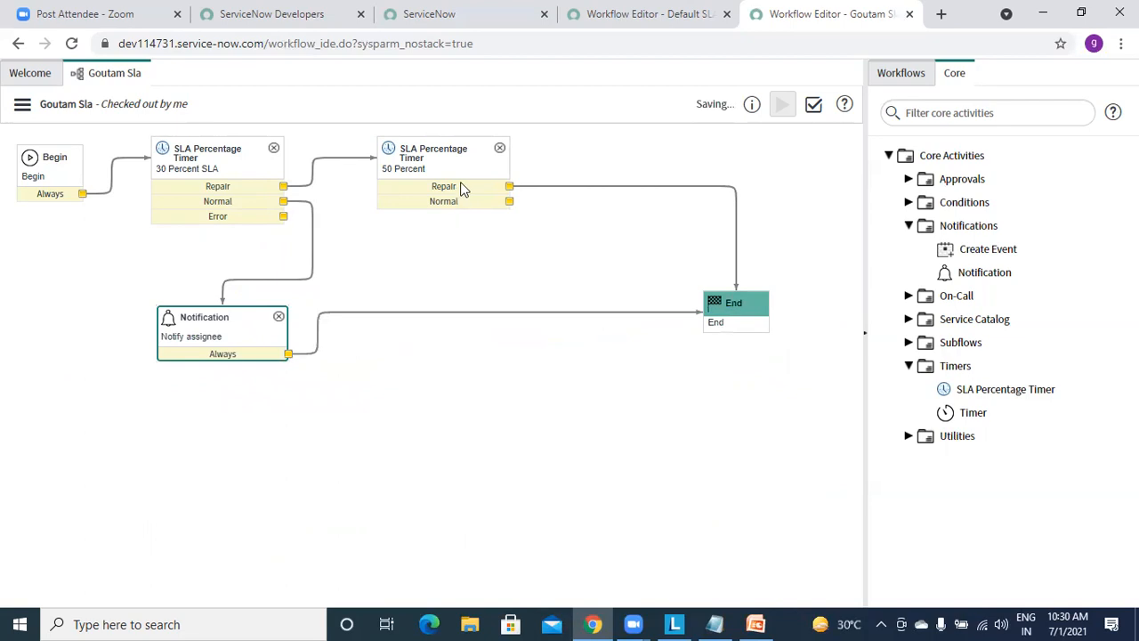
left_click(452, 153)
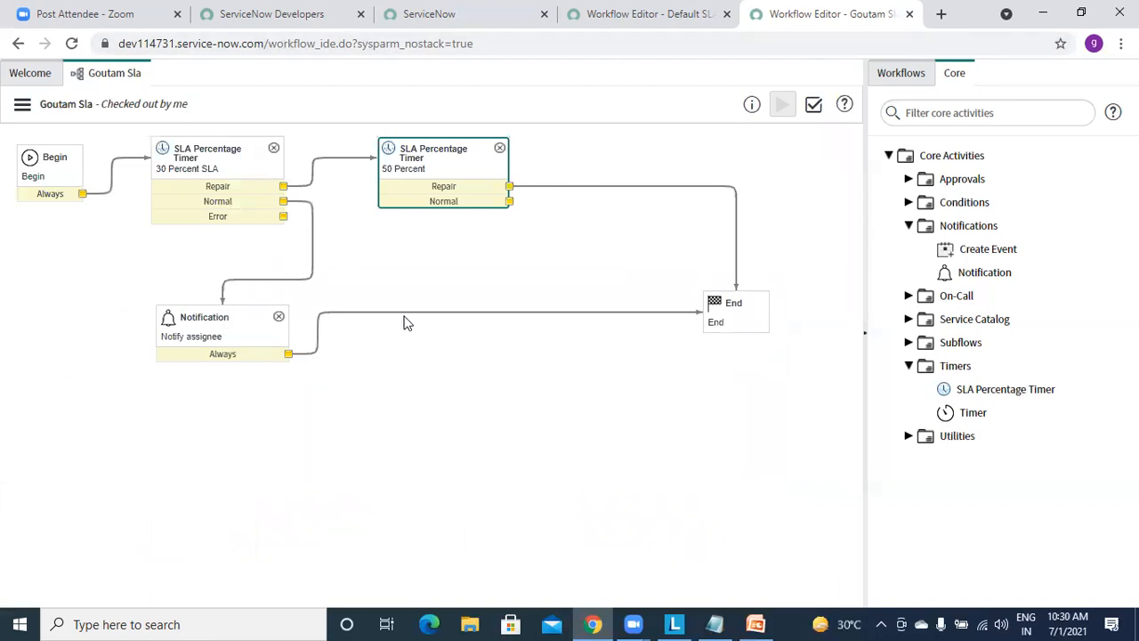
left_click(336, 312)
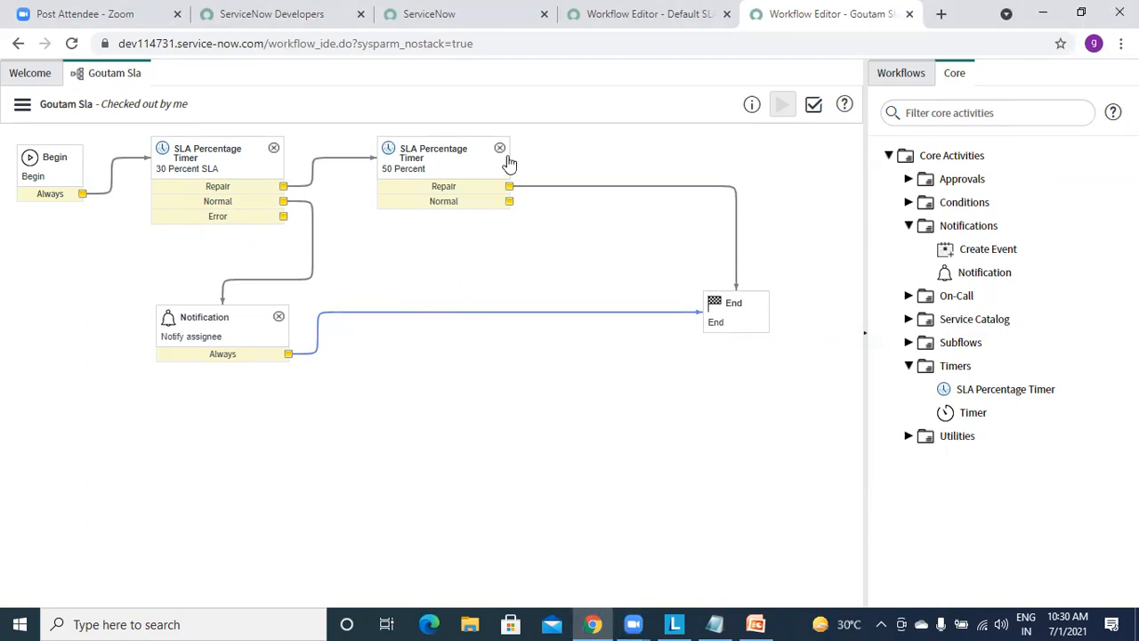
left_click(499, 147)
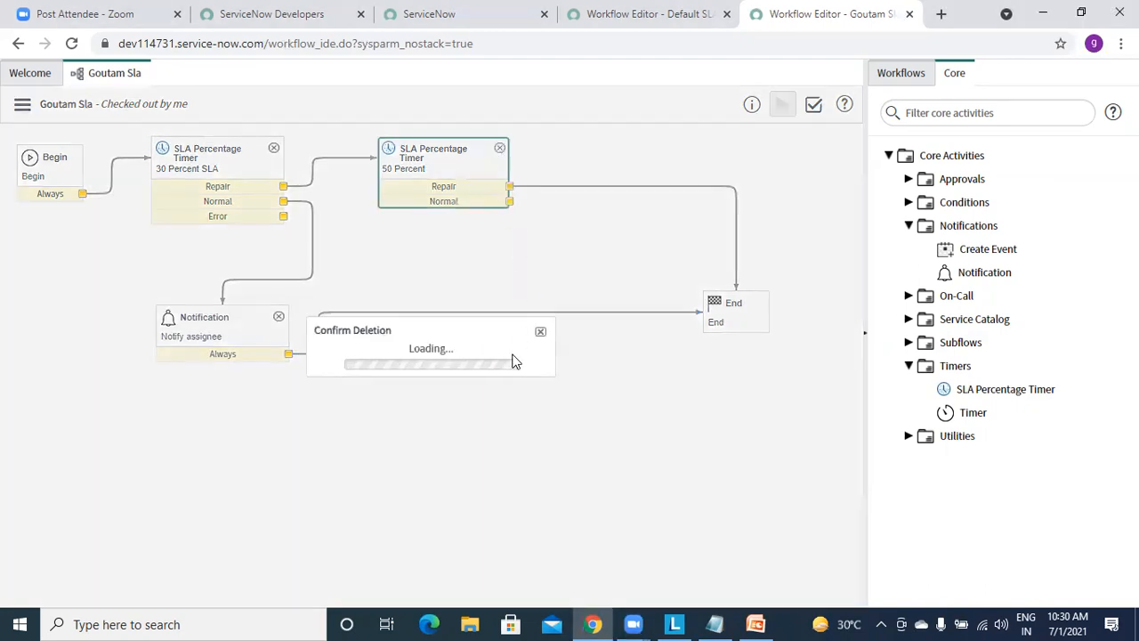
left_click(540, 384)
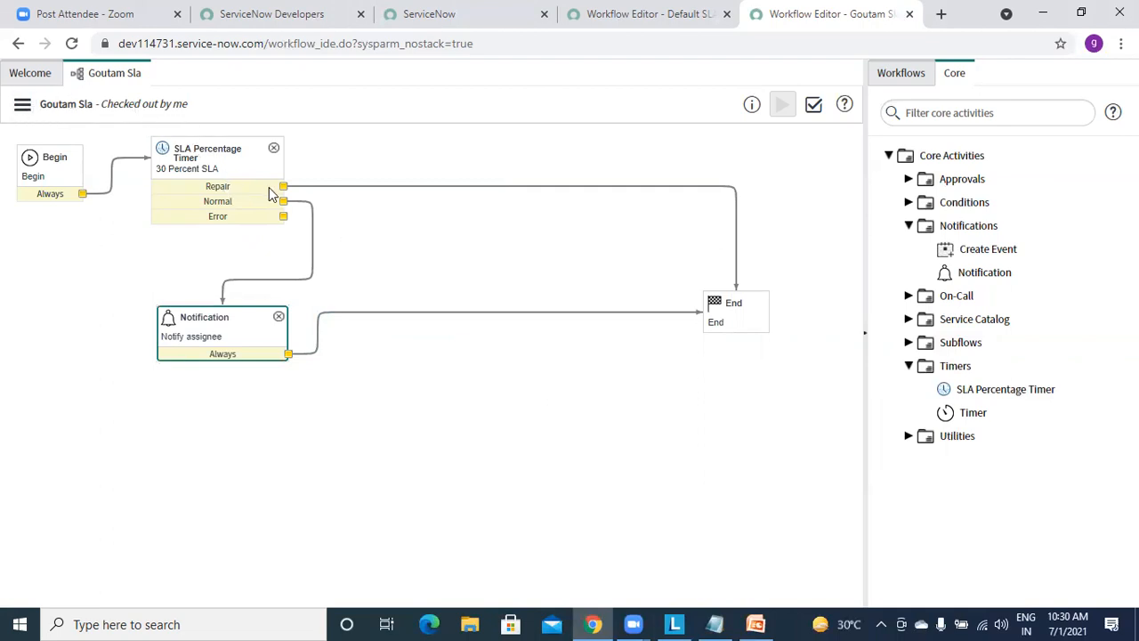
Step: Publish the Goutam Sla workflow, confirming past the validation warning
left_click(22, 107)
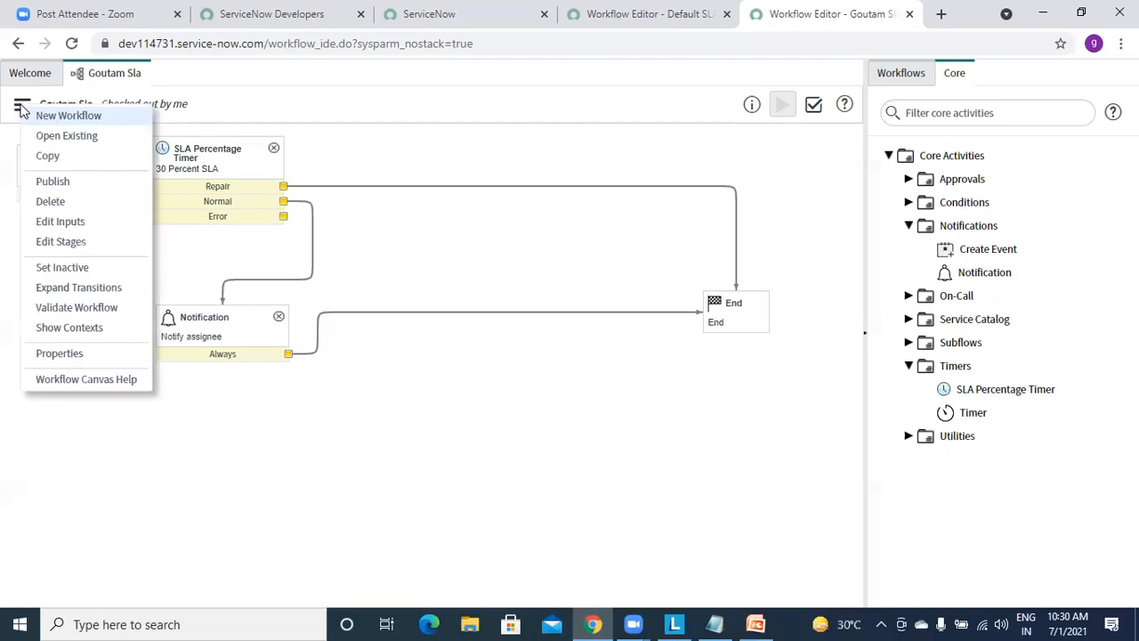
left_click(52, 182)
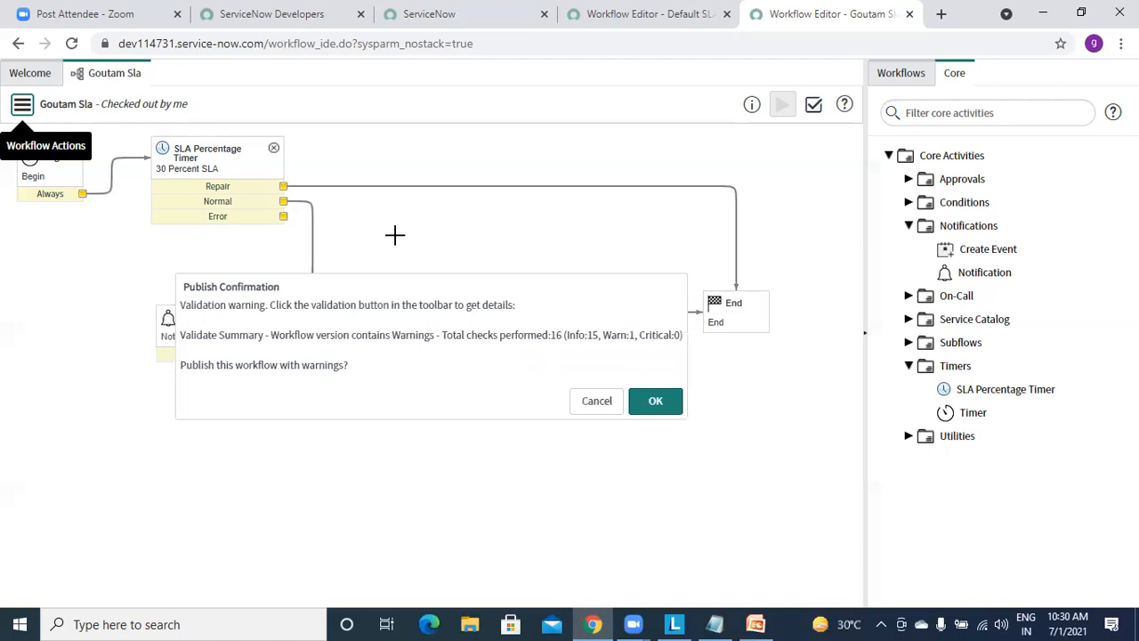
left_click(654, 402)
left_click(654, 401)
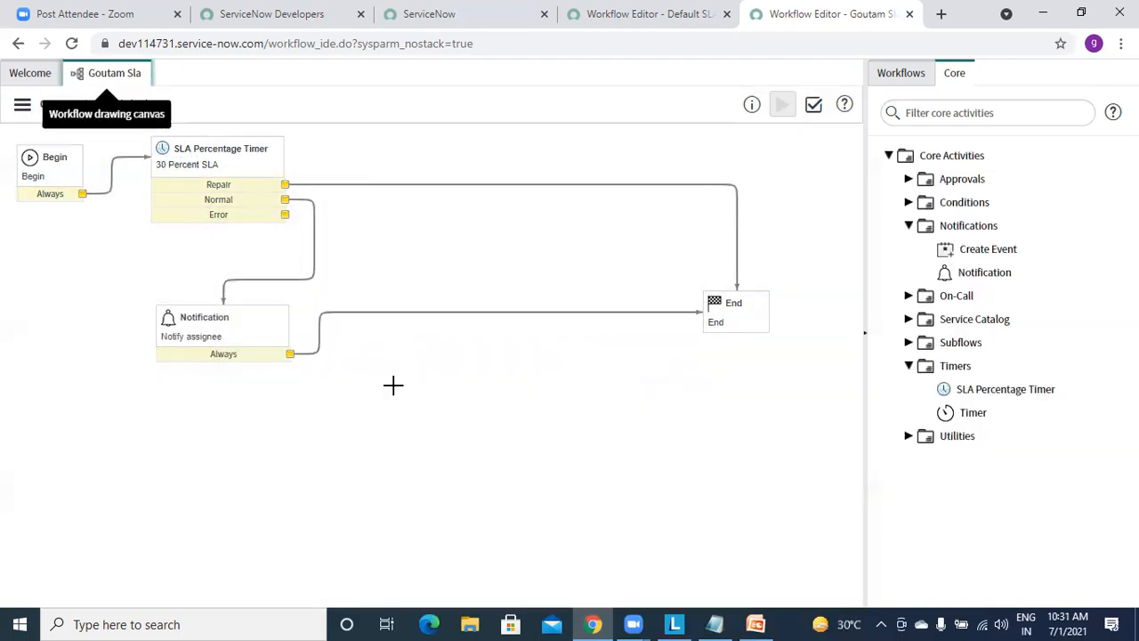
left_click(280, 213)
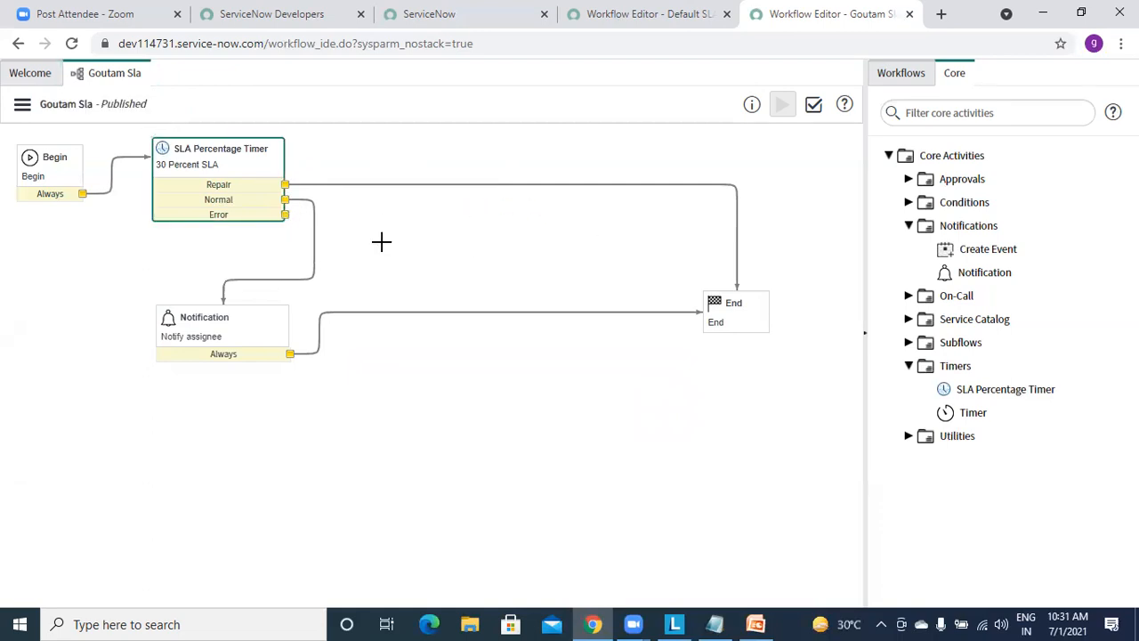
Step: Check out Goutam Sla, link the SLA Percentage Timer's Error outcome to End, and republish
left_click(23, 104)
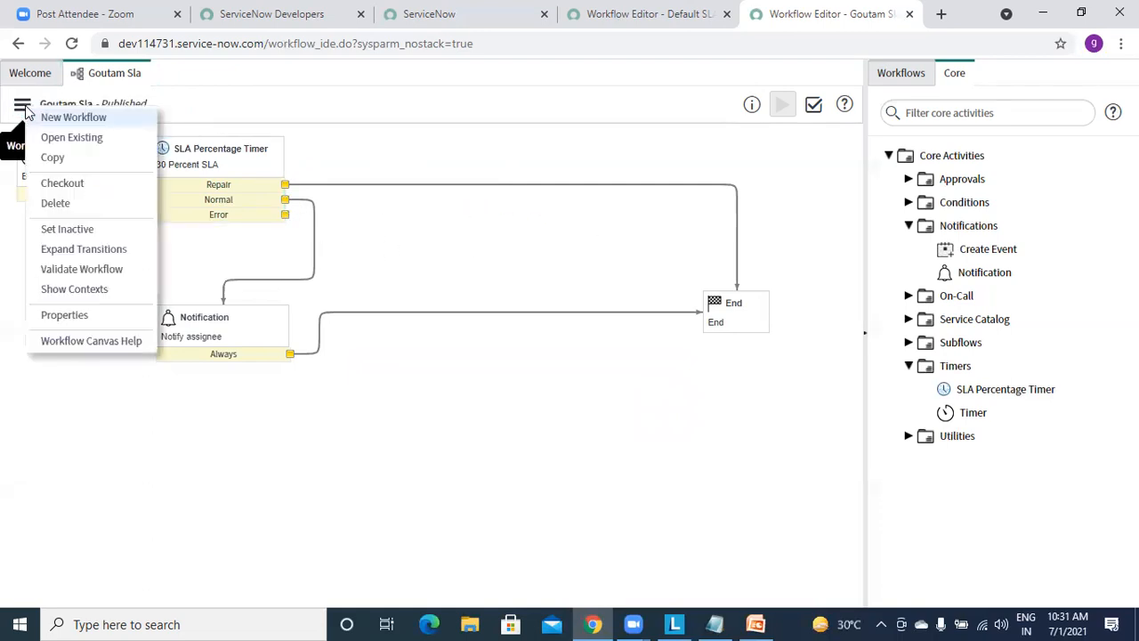
left_click(55, 184)
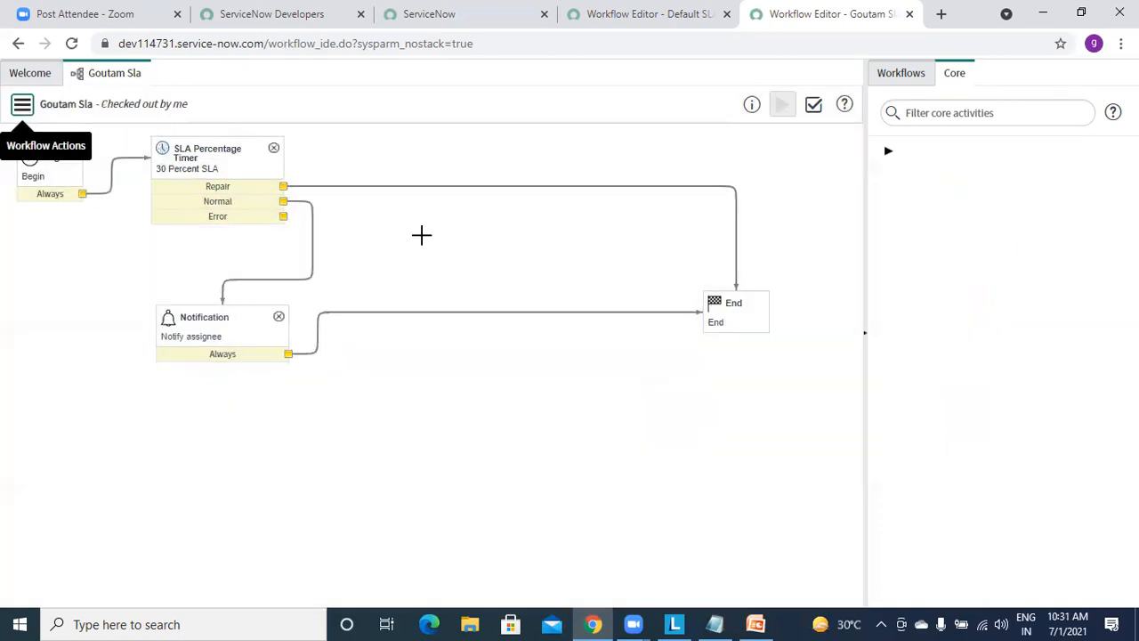
left_click_drag(293, 215, 735, 301)
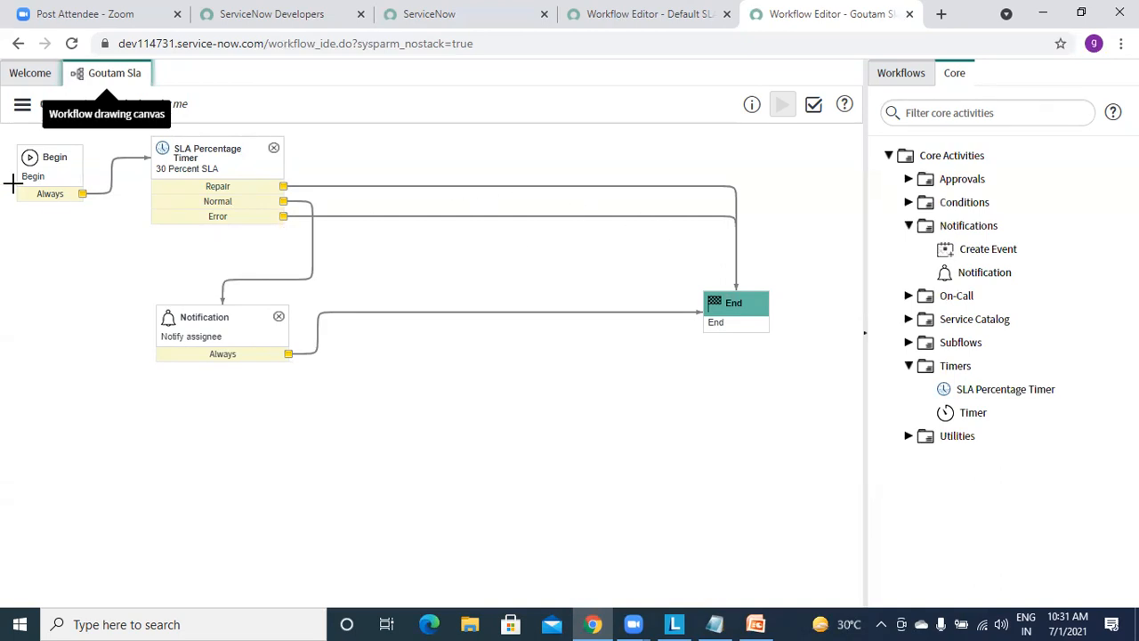
left_click(20, 106)
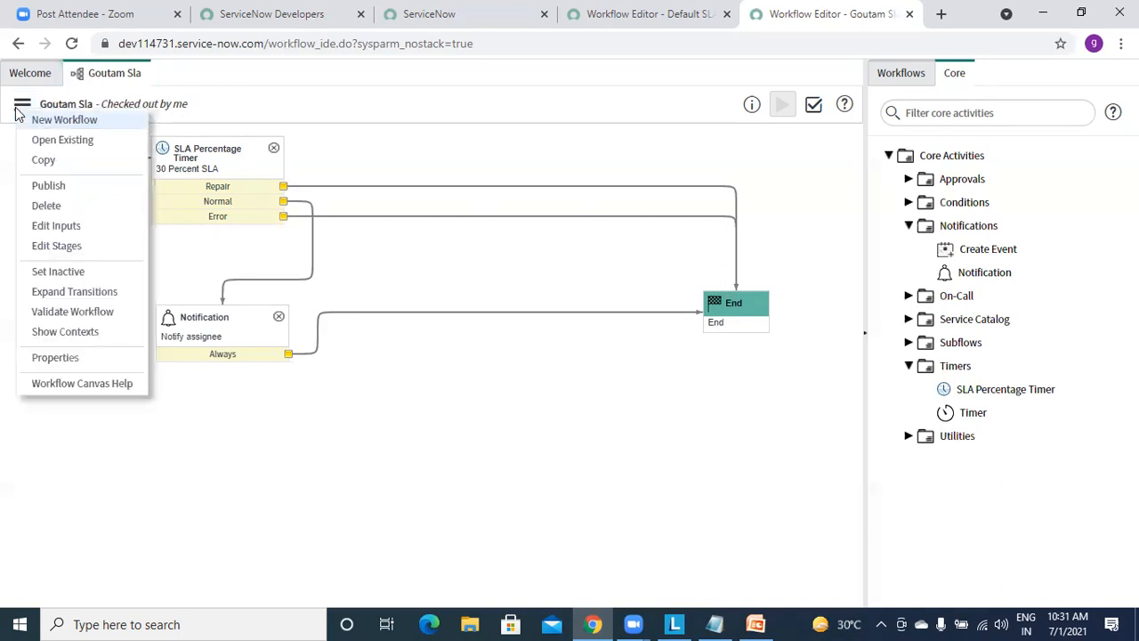
left_click(53, 185)
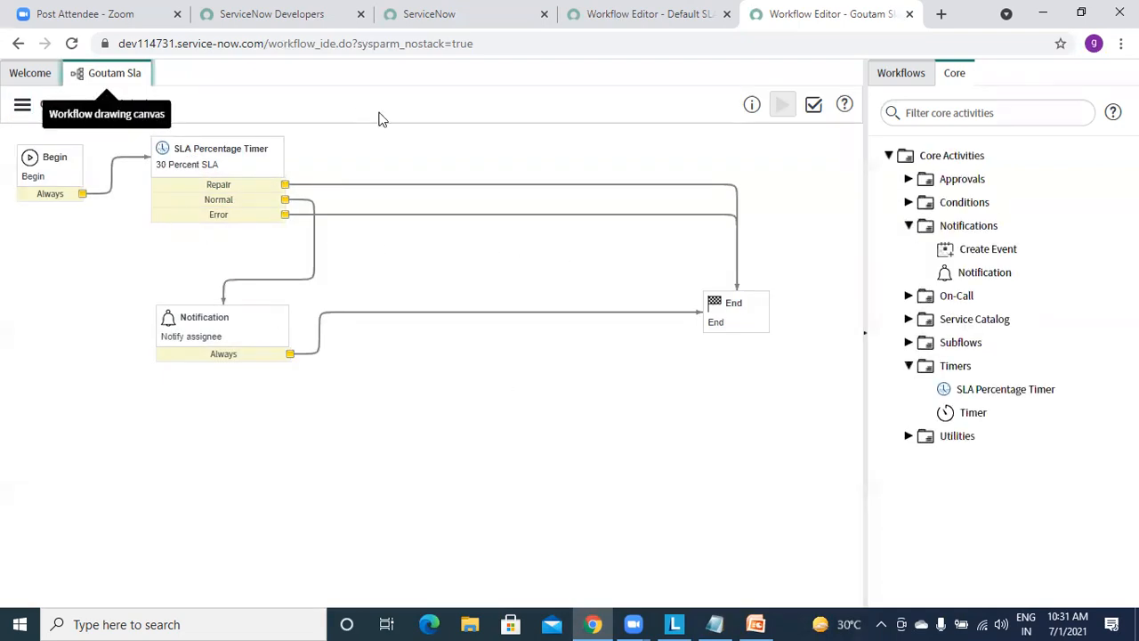
Step: Filter the navigator for 'sla de' and open the SLA Definitions list
left_click(473, 20)
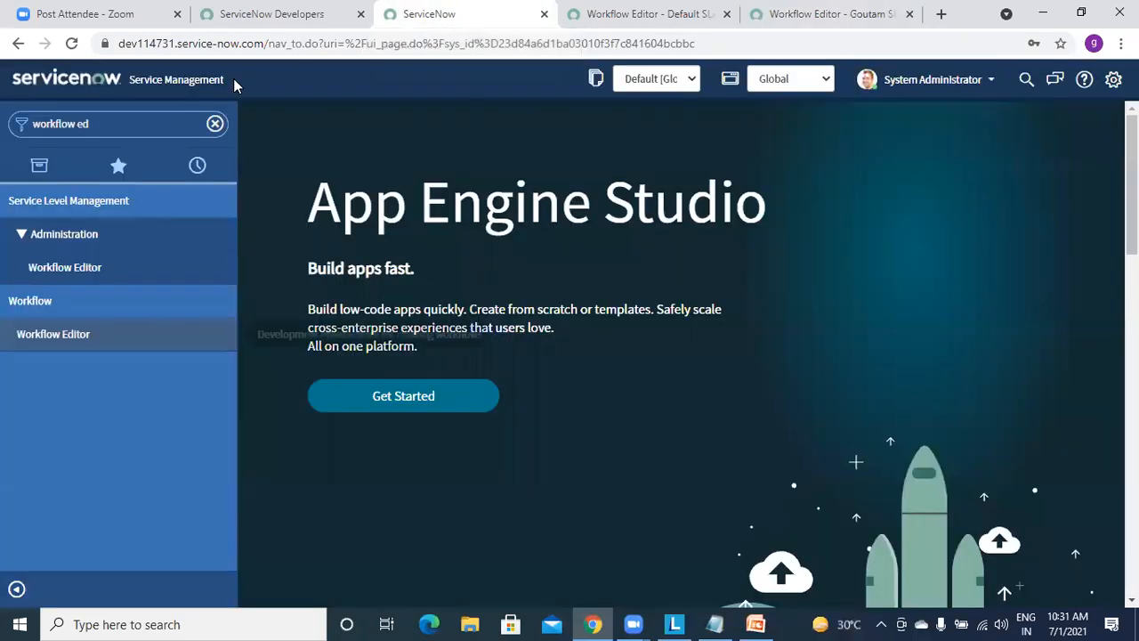
left_click(149, 127)
type("sla defi")
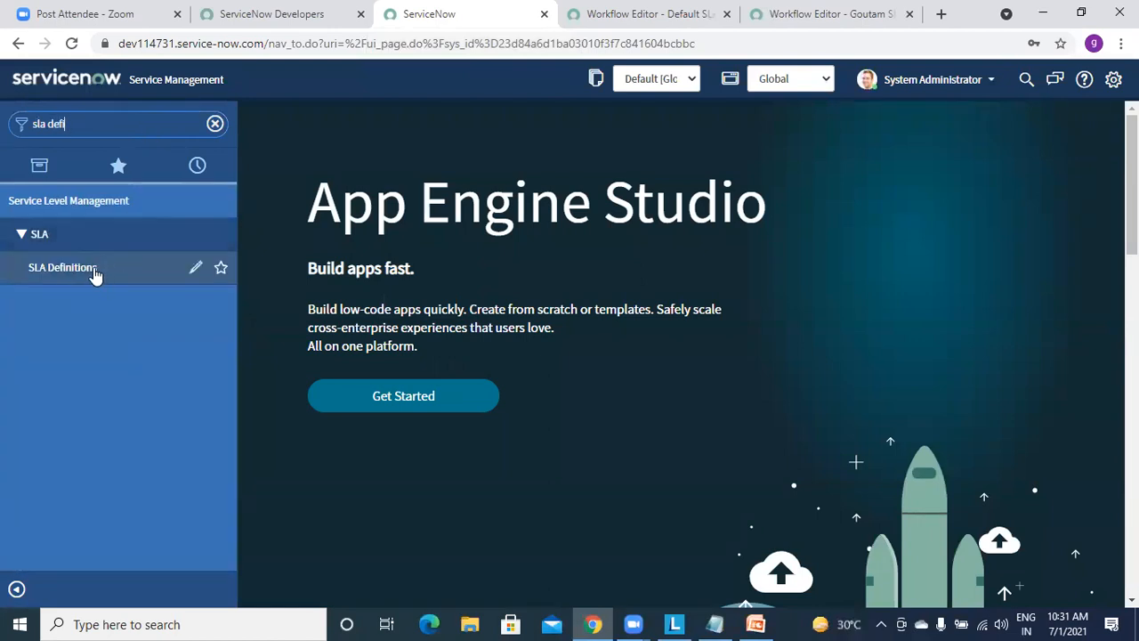
left_click(94, 267)
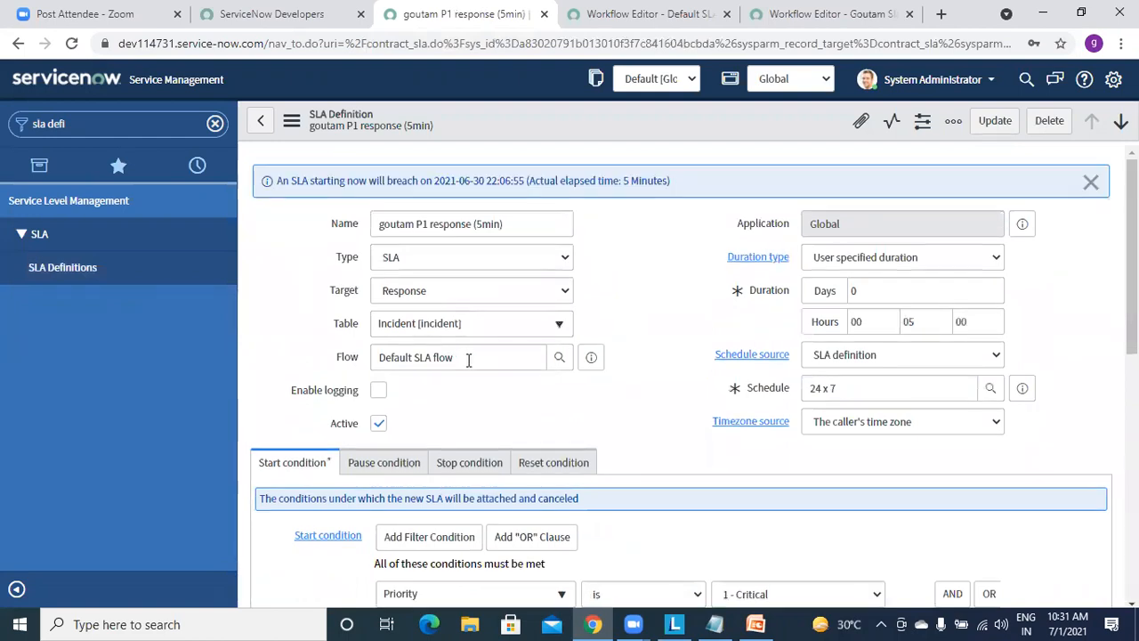
Step: Clear the Flow field on goutam P1 response and save the record
left_click(507, 359)
key("BackSpace")
key("BackSpace")
key("BackSpace")
key("BackSpace")
key("BackSpace")
key("BackSpace")
key("BackSpace")
key("BackSpace")
key("BackSpace")
key("BackSpace")
key("BackSpace")
key("BackSpace")
key("BackSpace")
key("BackSpace")
key("BackSpace")
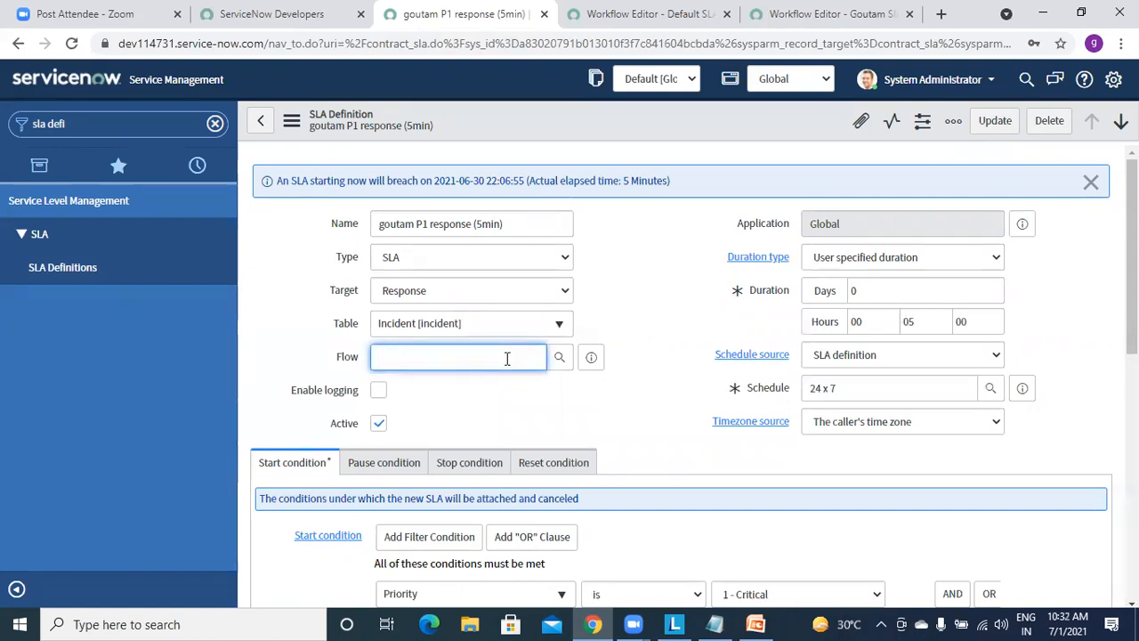
right_click(496, 108)
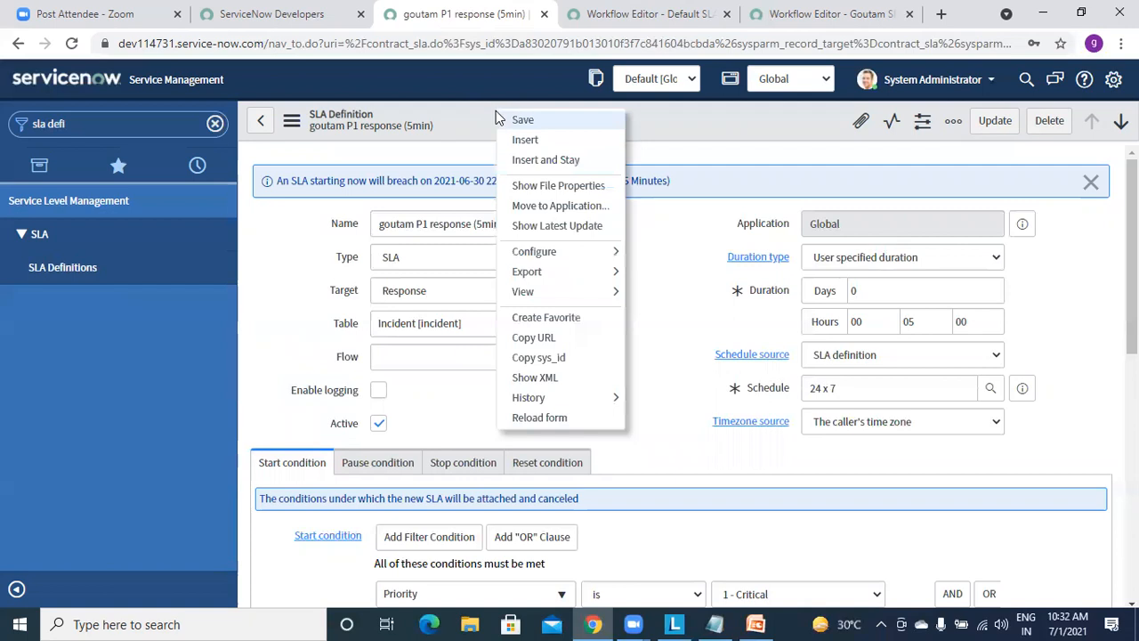
left_click(514, 124)
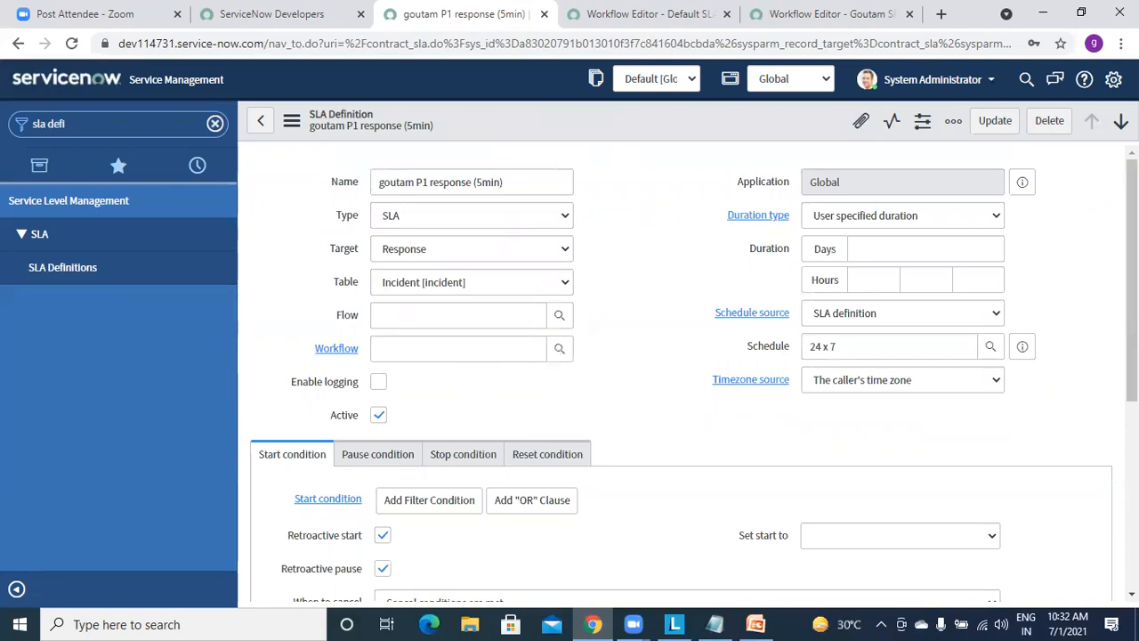
Step: Confirm the Flow field stays empty, then return to the SLA Definitions list
left_click_drag(1133, 271, 1133, 371)
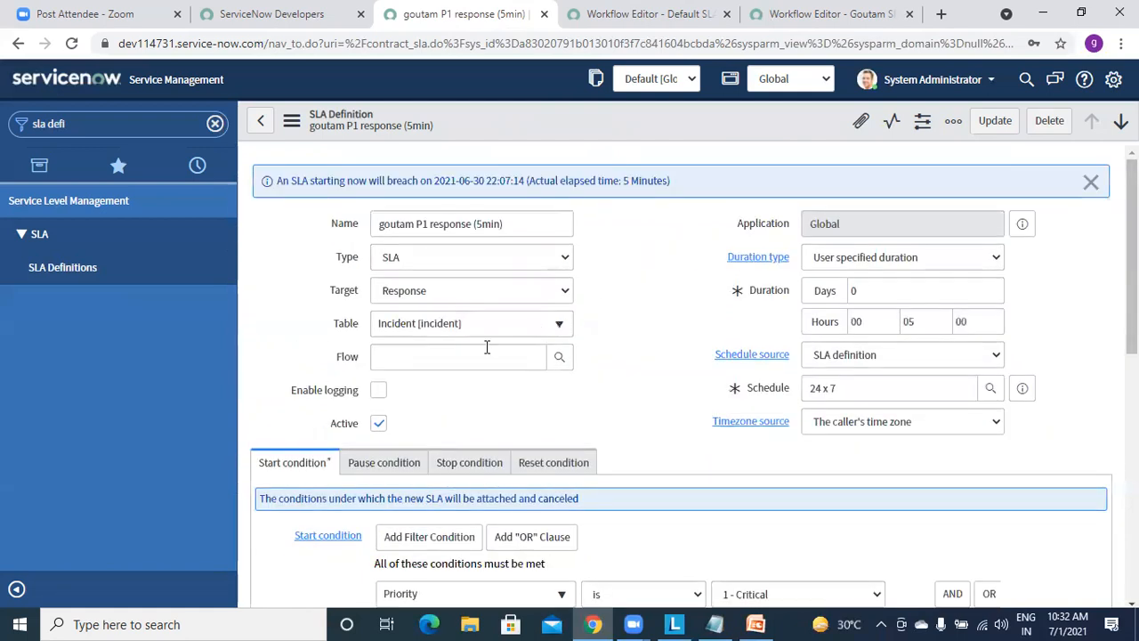
left_click(480, 349)
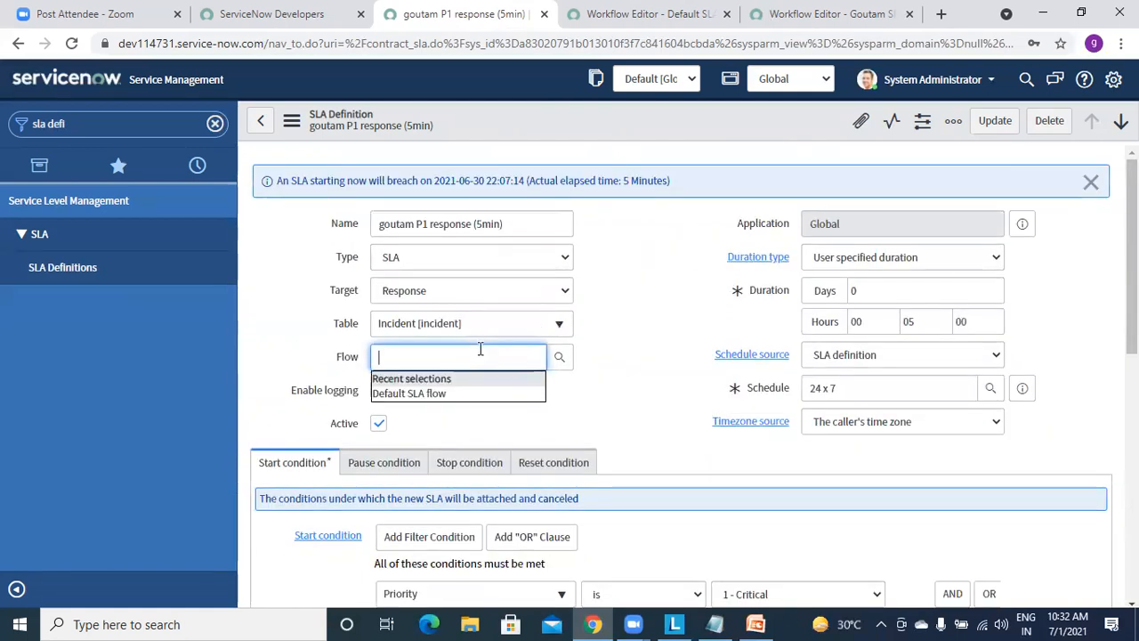
left_click(289, 348)
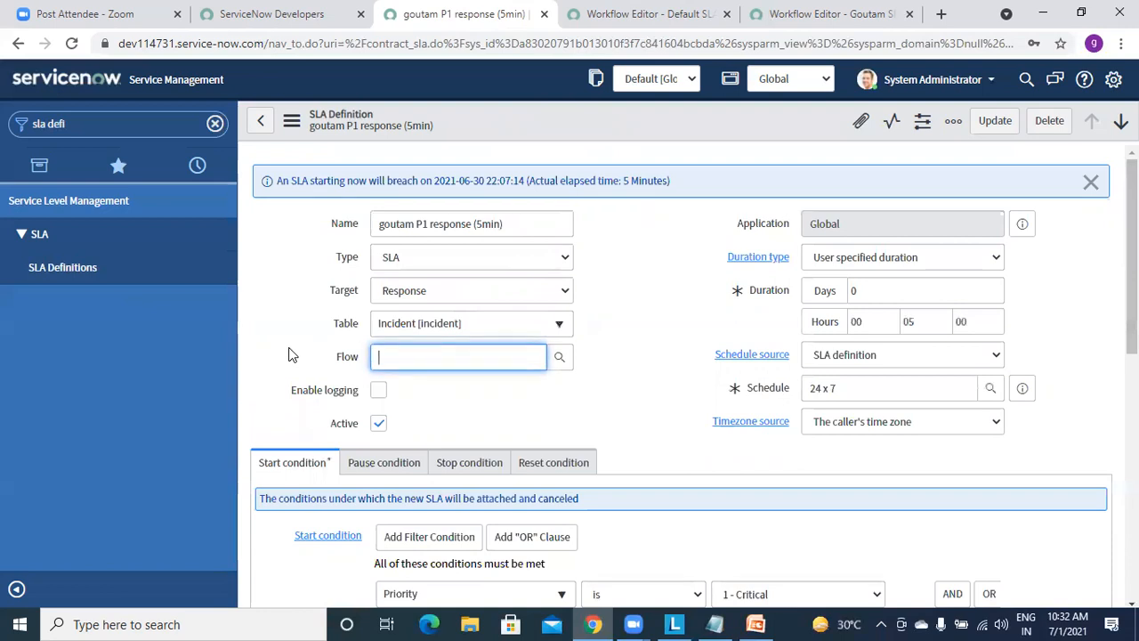
left_click(69, 267)
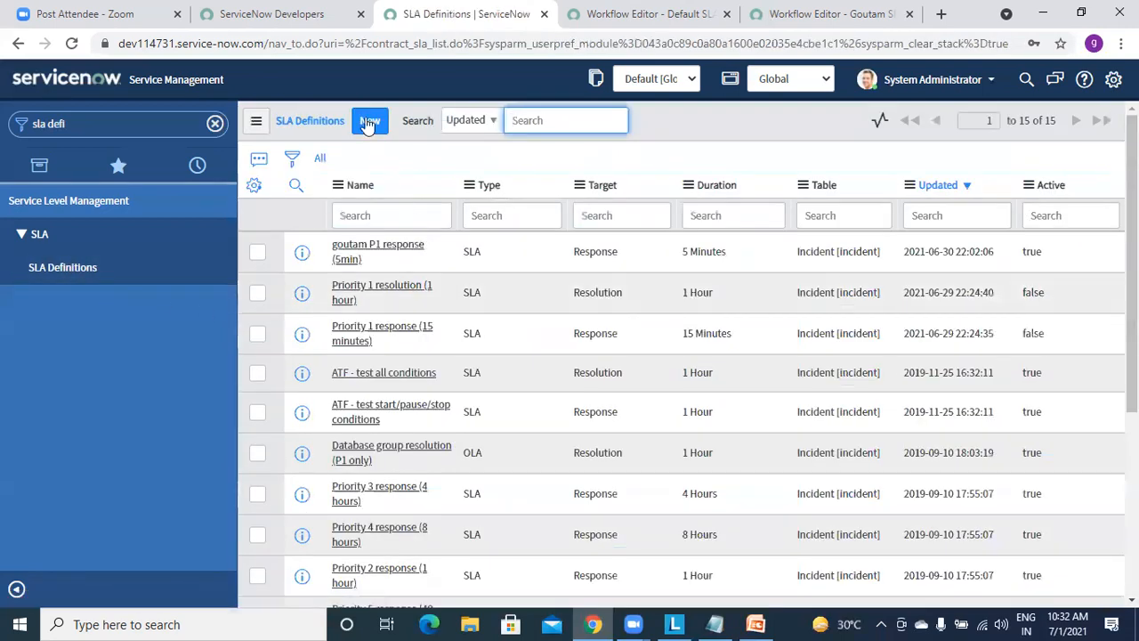
Step: Start a new SLA definition named 'inciden' with Target set to Response
left_click(369, 120)
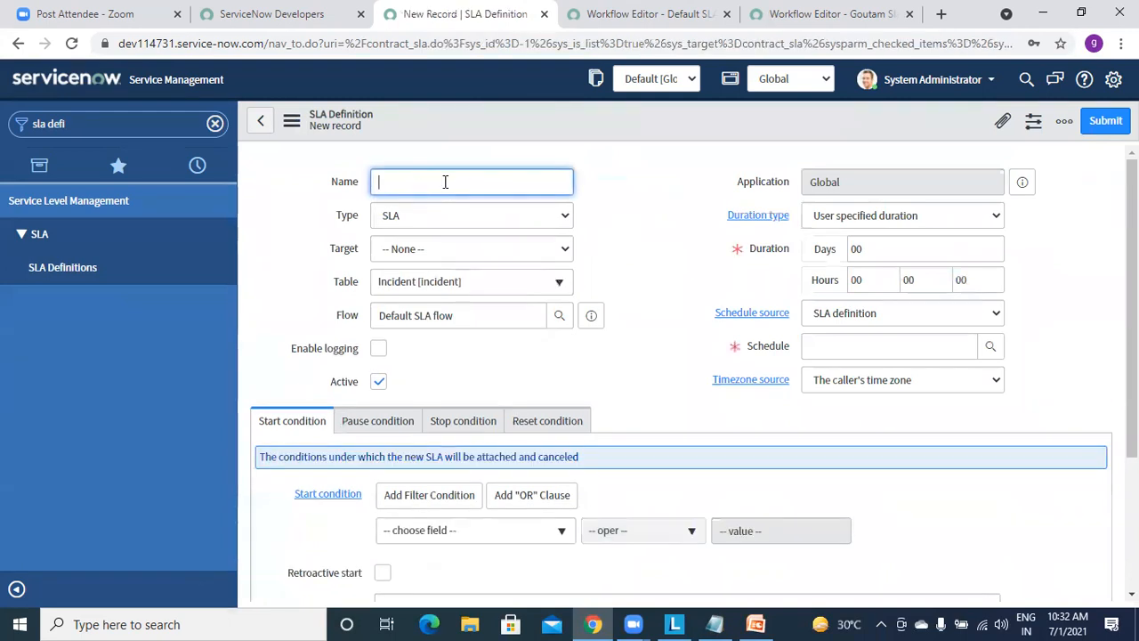
type("incident P1")
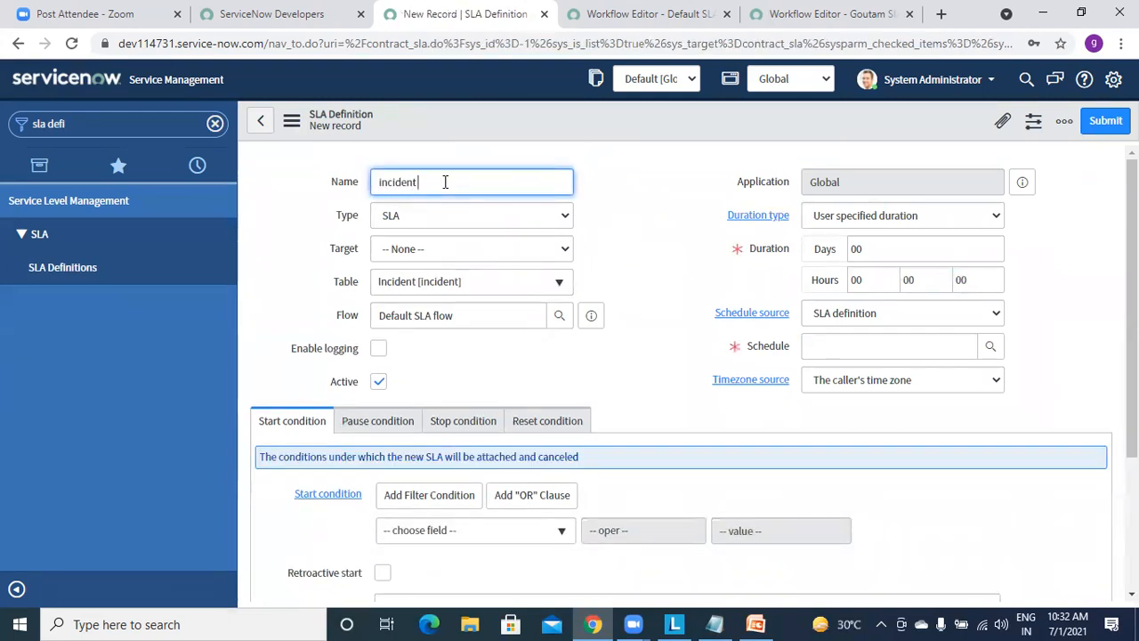
left_click(385, 253)
left_click(411, 288)
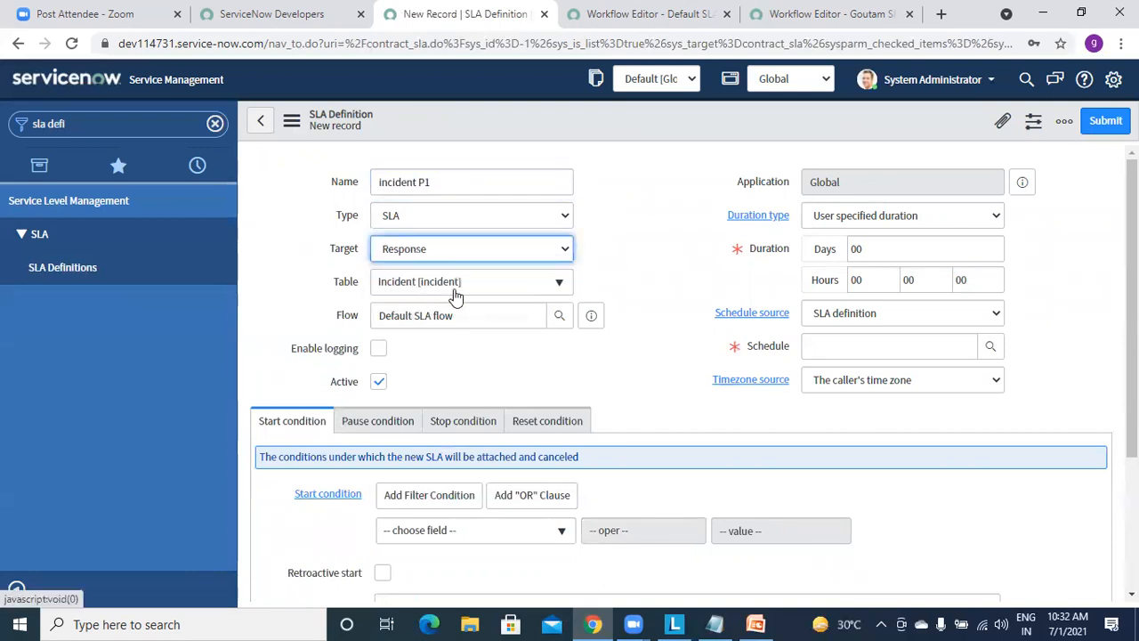
Step: Replace the Flow field value with 'gou'
left_click(475, 319)
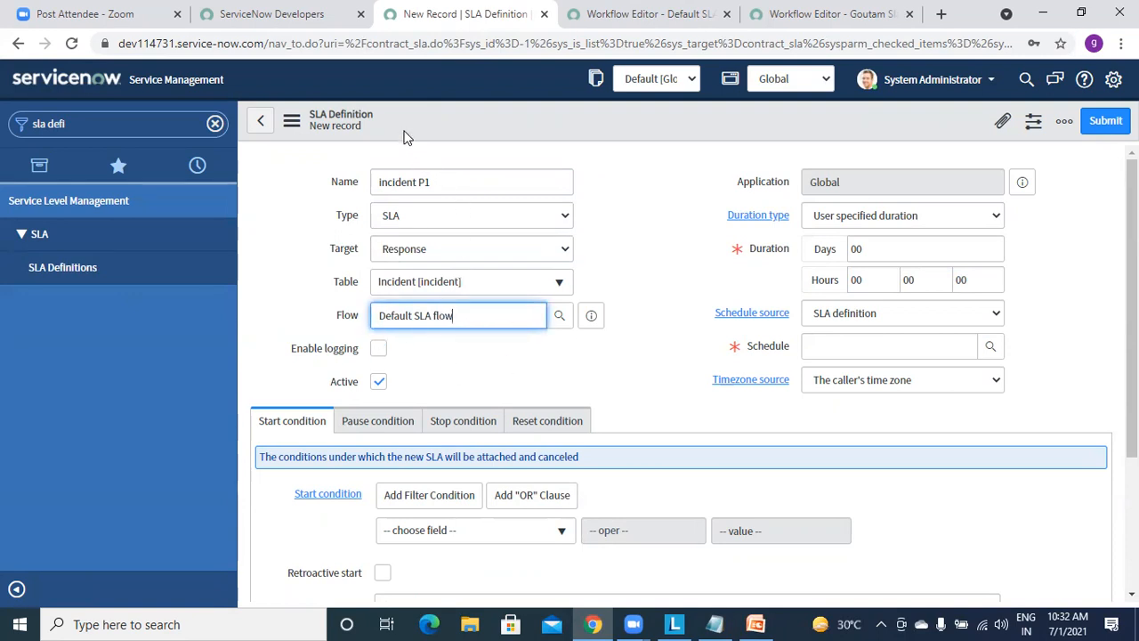
scroll(909, 267, "down", 1)
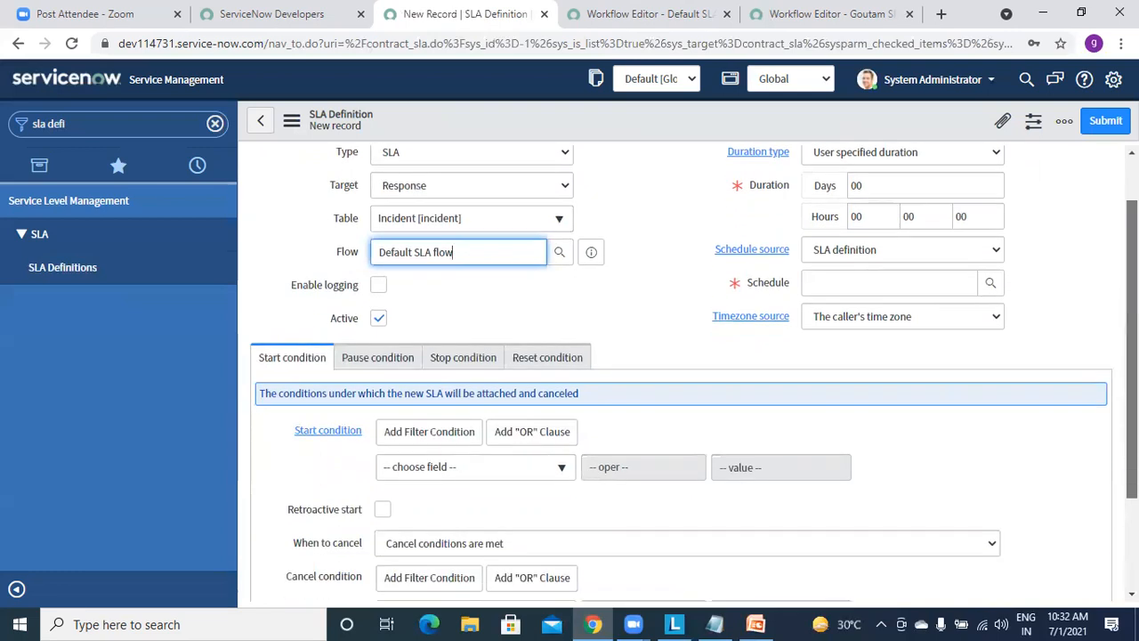
scroll(681, 373, "down", 2)
scroll(681, 374, "up", 3)
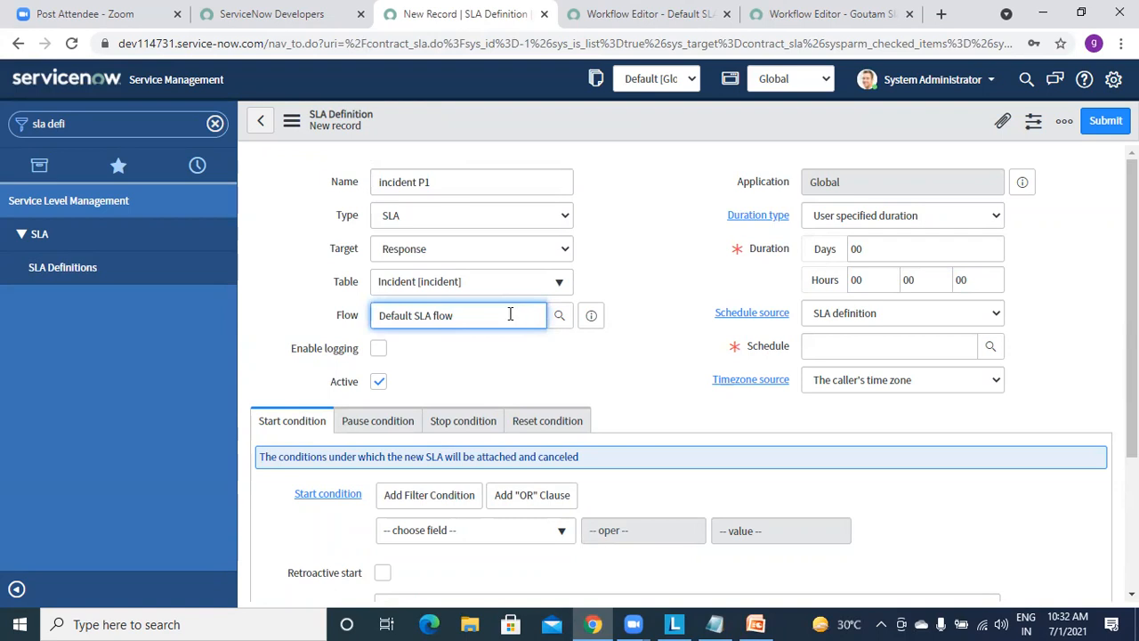
left_click_drag(510, 314, 365, 322)
type("goutam")
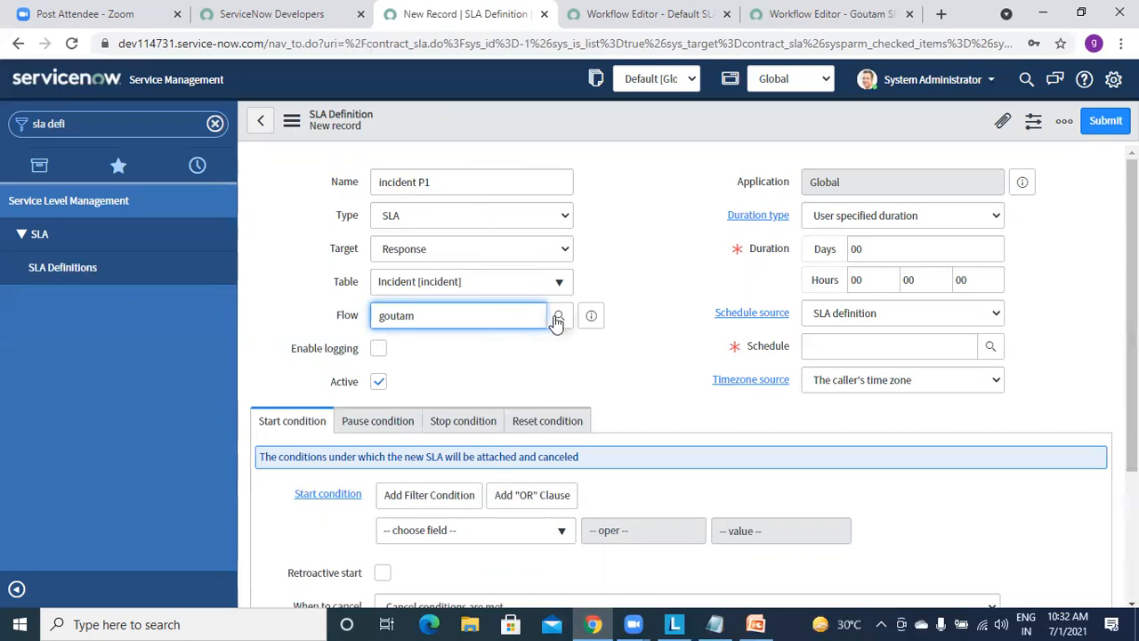
Step: Look up matching flows, clear the name filter, then close the lookup and return to SLA Definitions
left_click(557, 318)
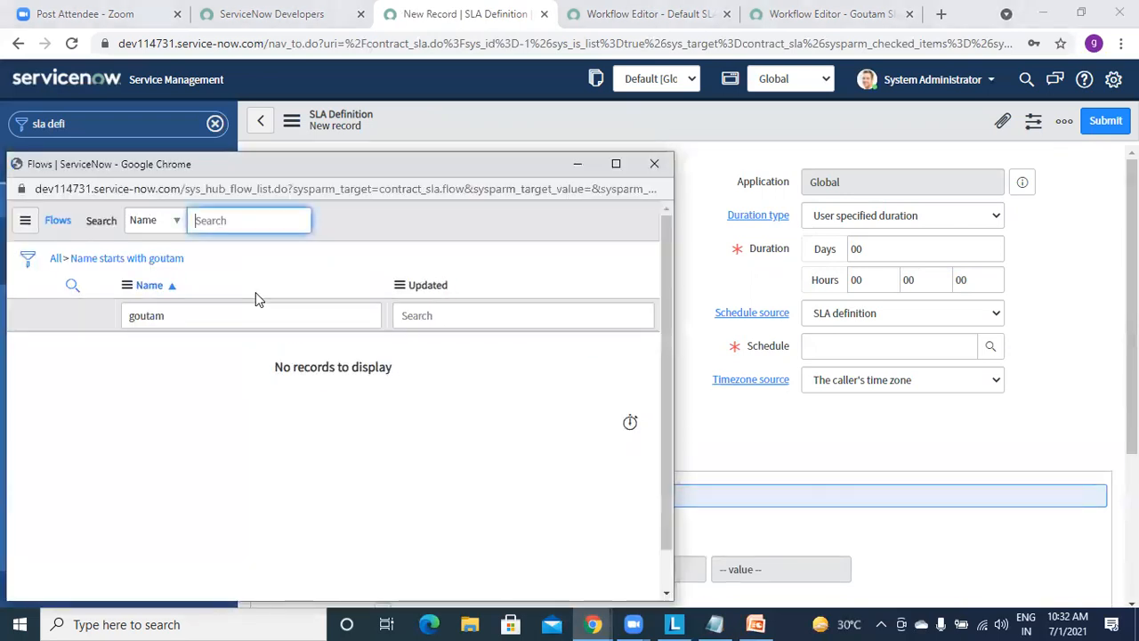
left_click(56, 258)
left_click(130, 316)
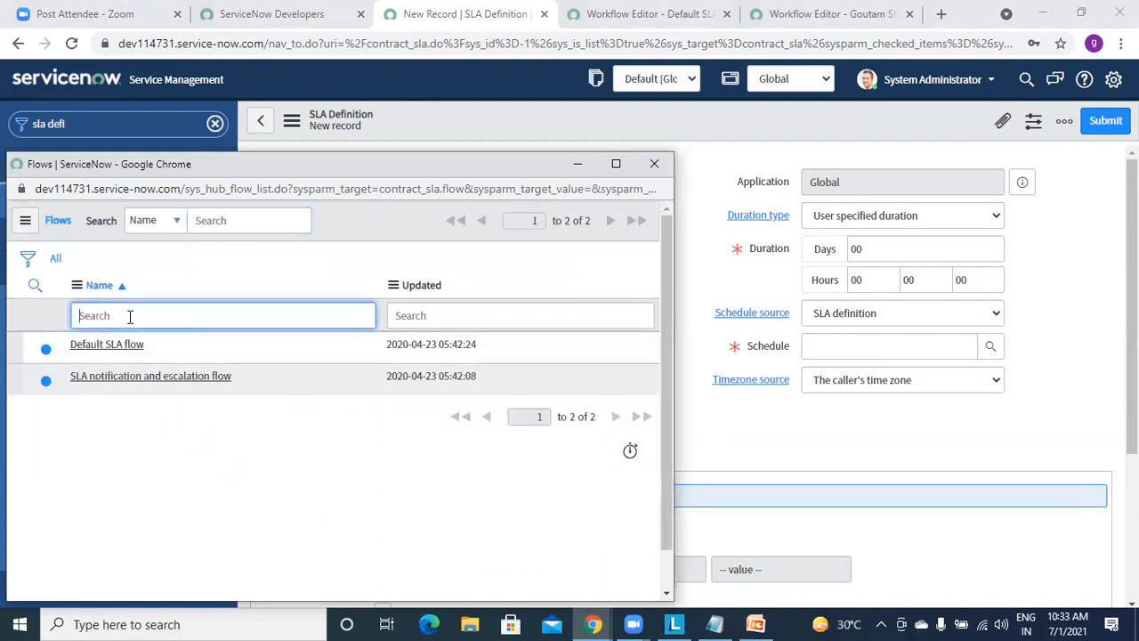
left_click(54, 258)
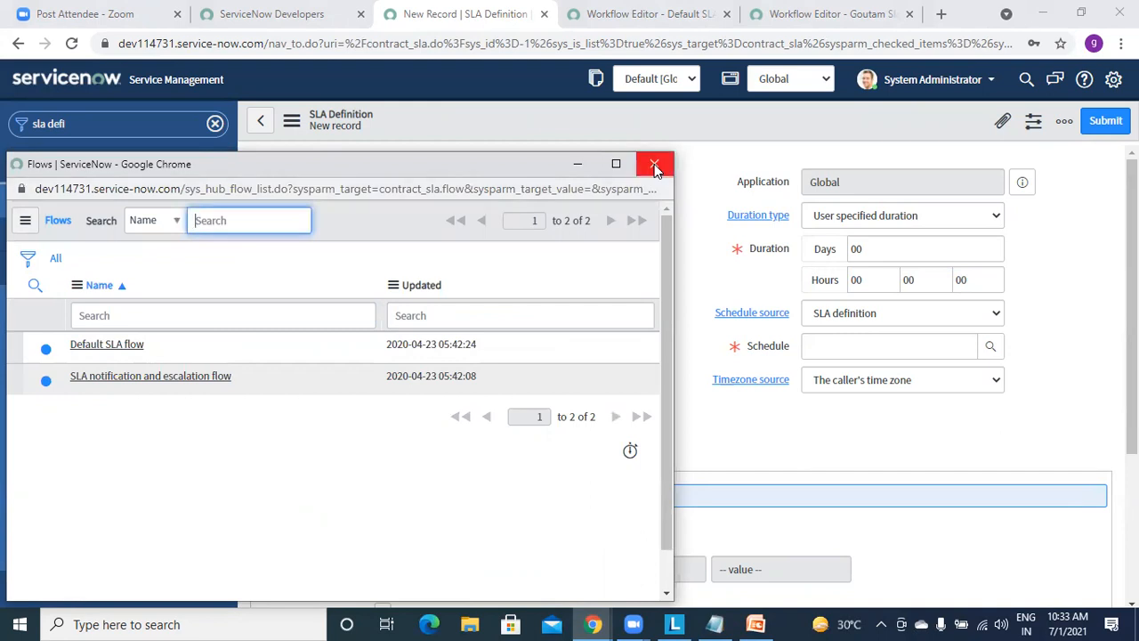
left_click(654, 164)
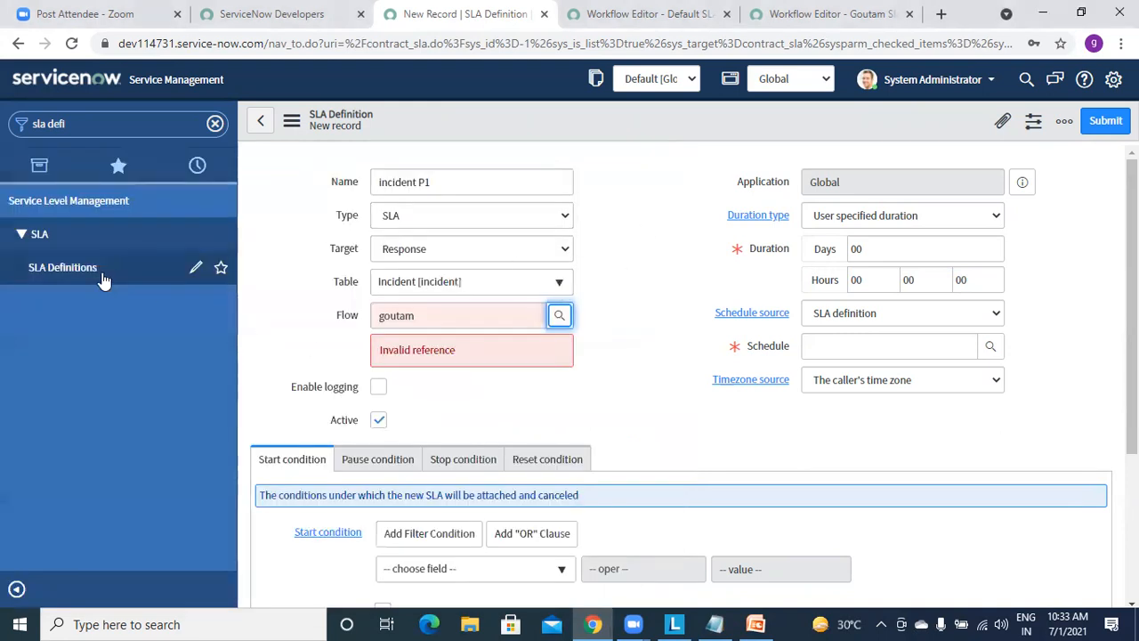
left_click(102, 276)
left_click(654, 137)
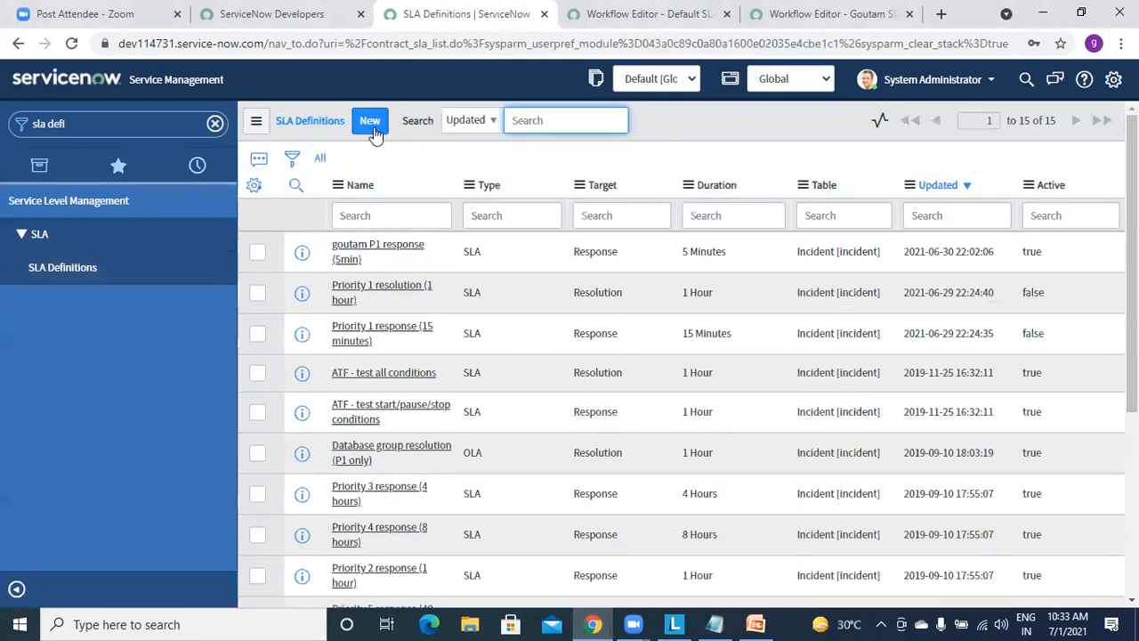
left_click(372, 125)
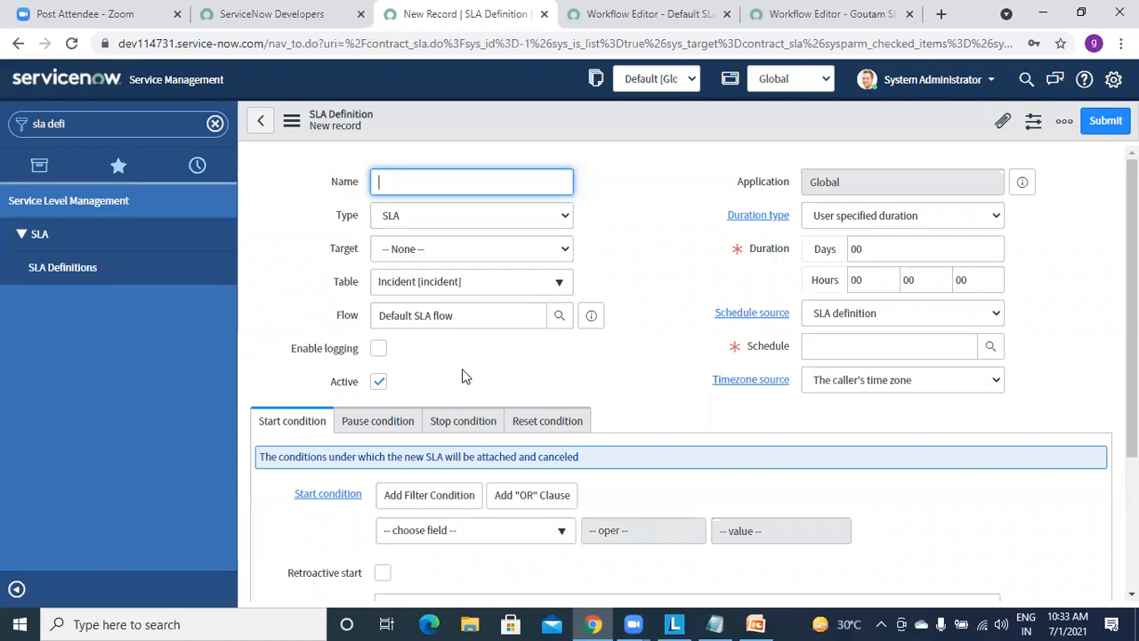
left_click(462, 317)
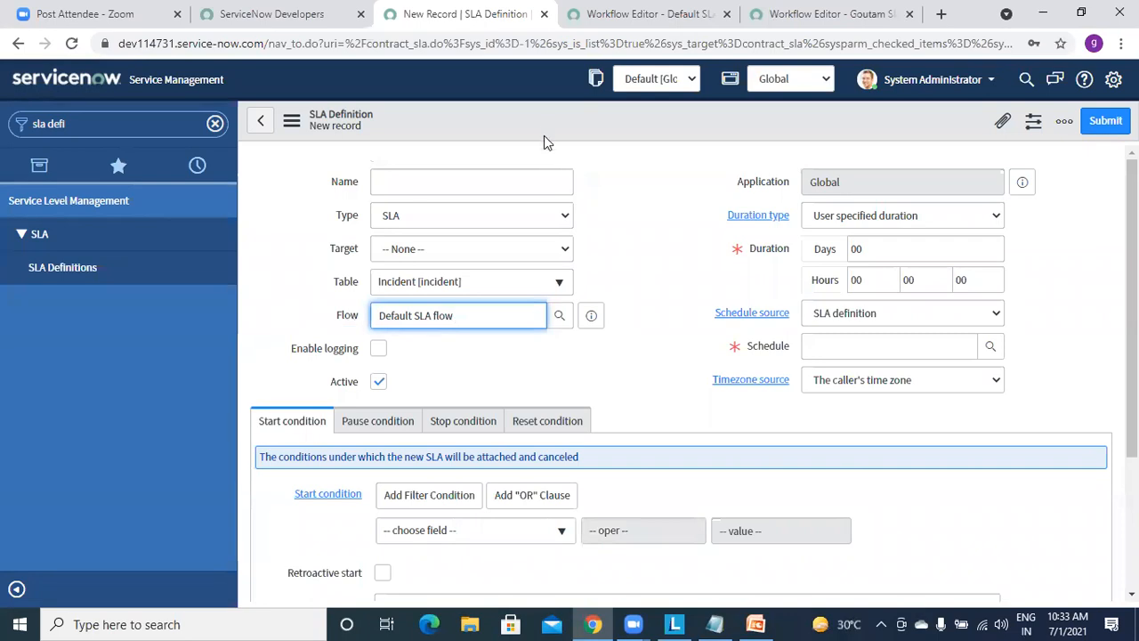
right_click(469, 111)
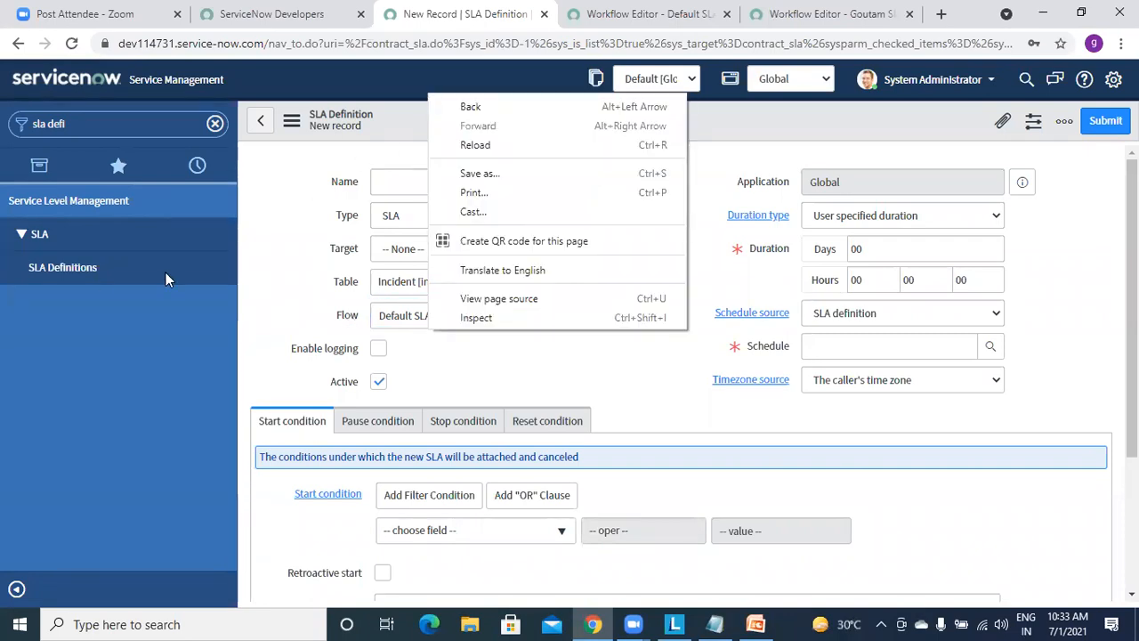
left_click(70, 261)
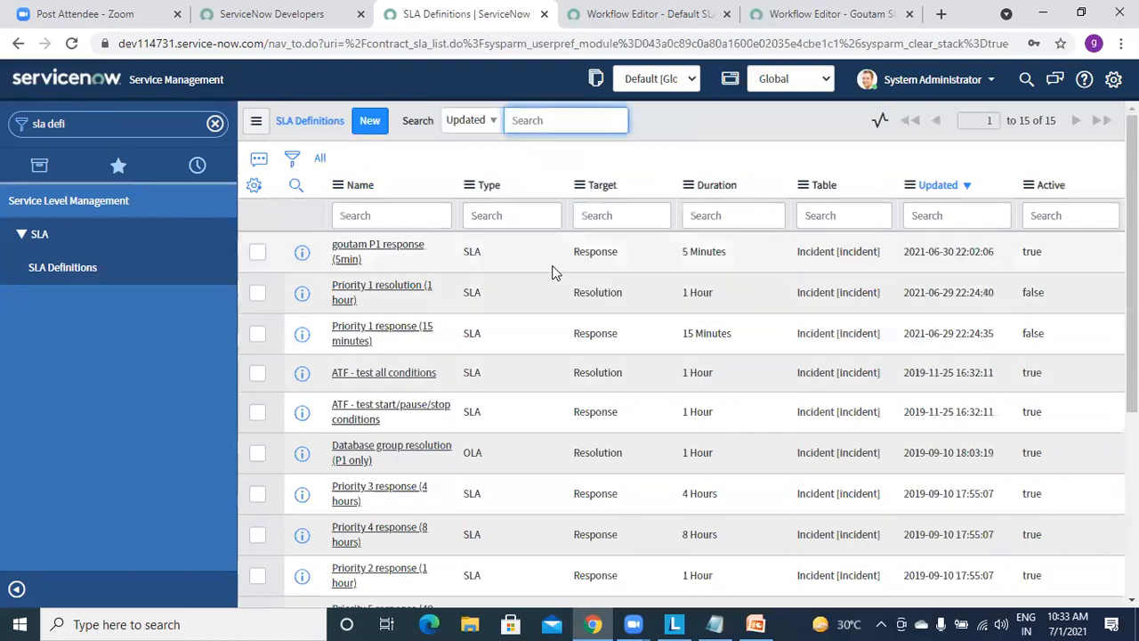
double_click(1031, 253)
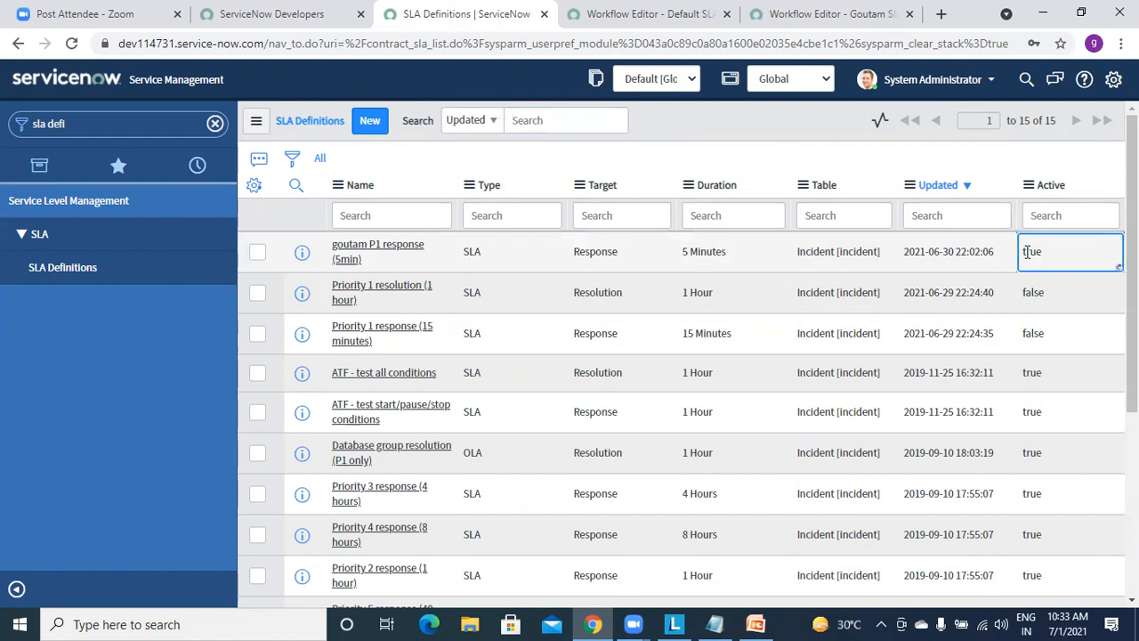
Step: Set goutam P1 response (5min) Active to false in the list
left_click(1032, 255)
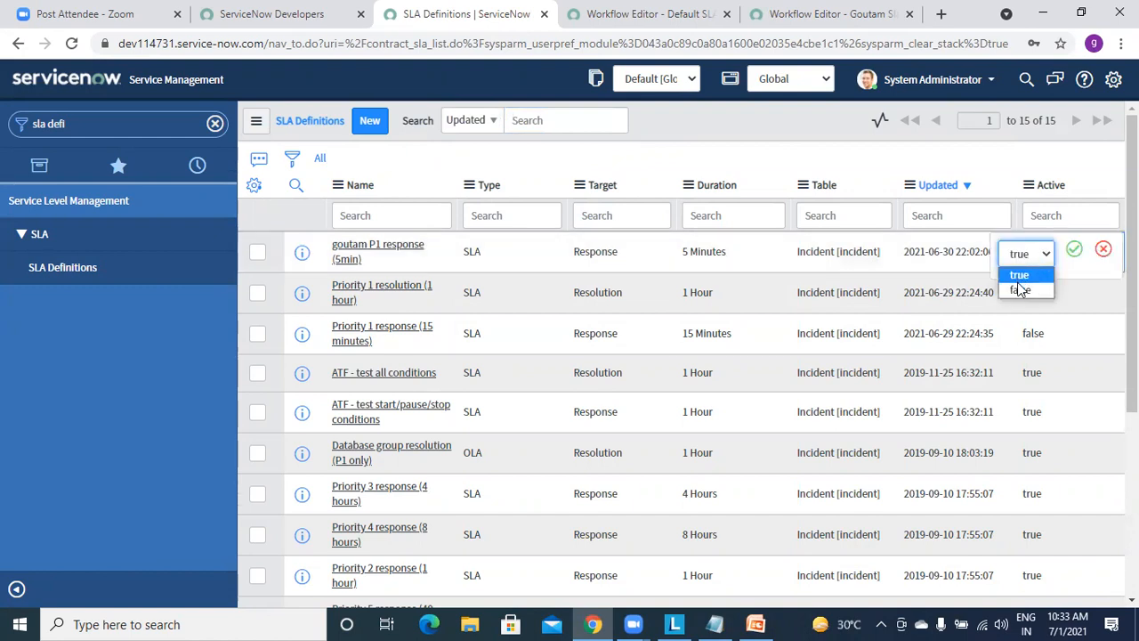
left_click(1021, 291)
left_click(1073, 249)
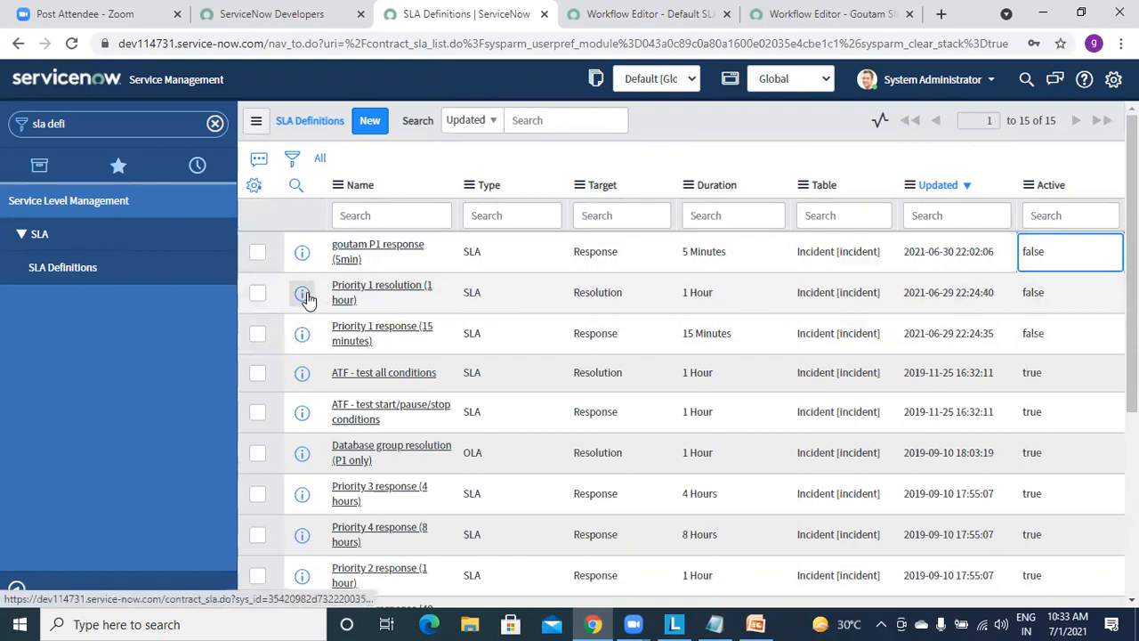
Step: Set Priority 1 response (15 minutes) Active to true in the list
left_click(1030, 335)
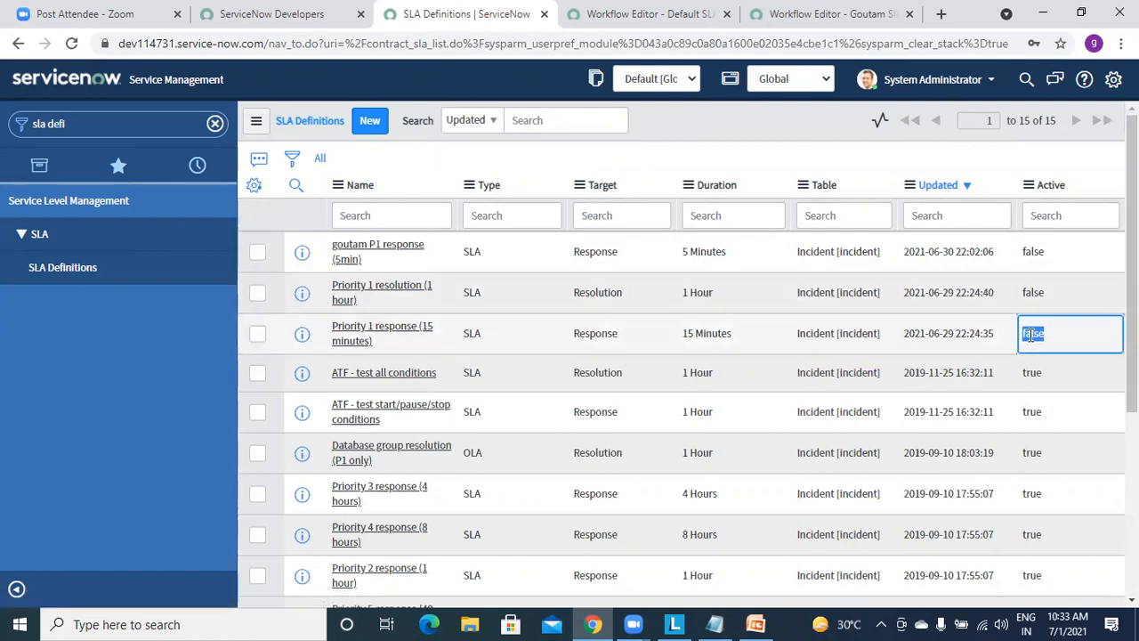
double_click(1030, 335)
left_click(1025, 335)
left_click(1019, 357)
left_click(1073, 331)
right_click(165, 295)
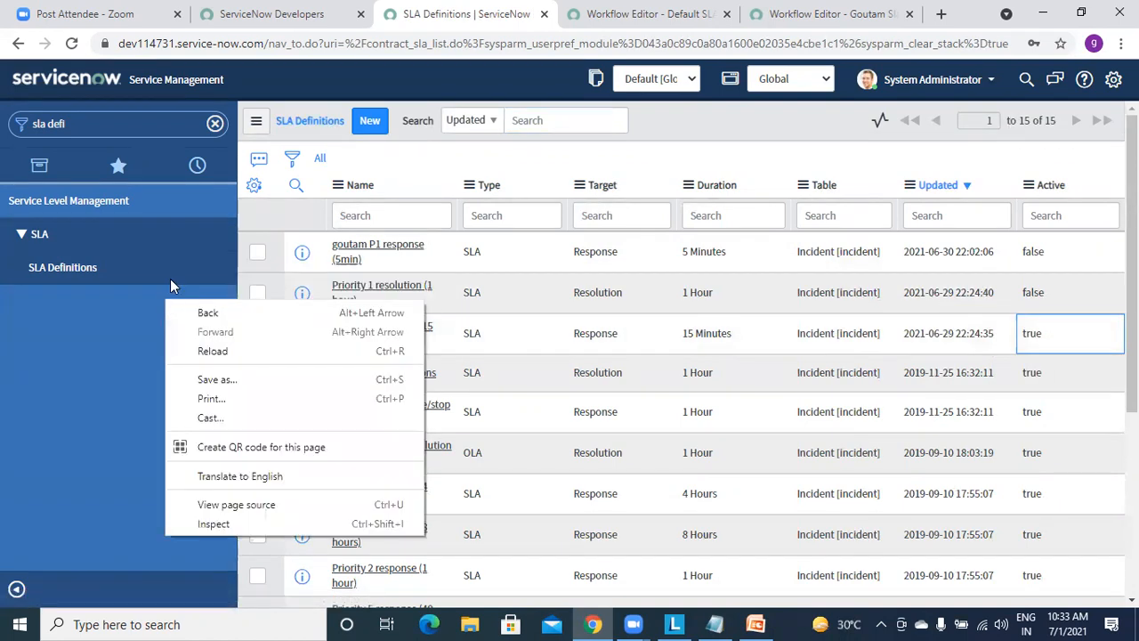
left_click(85, 349)
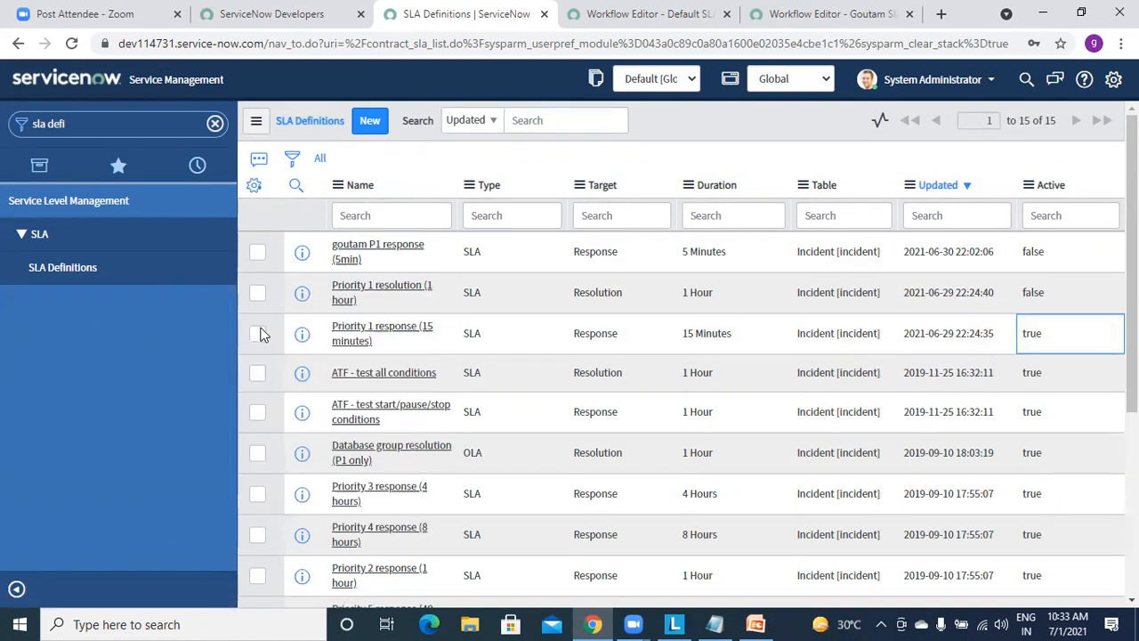
Step: Open Priority 1 response (15 minutes) and view its Form Layout, cancelling without changes
left_click(351, 333)
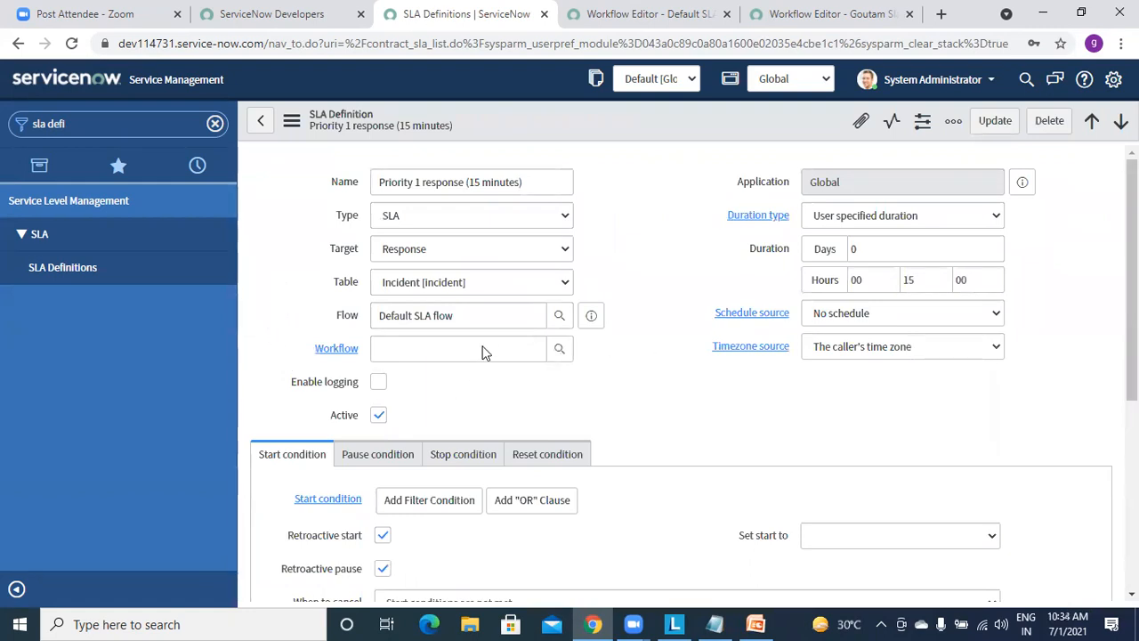
right_click(509, 121)
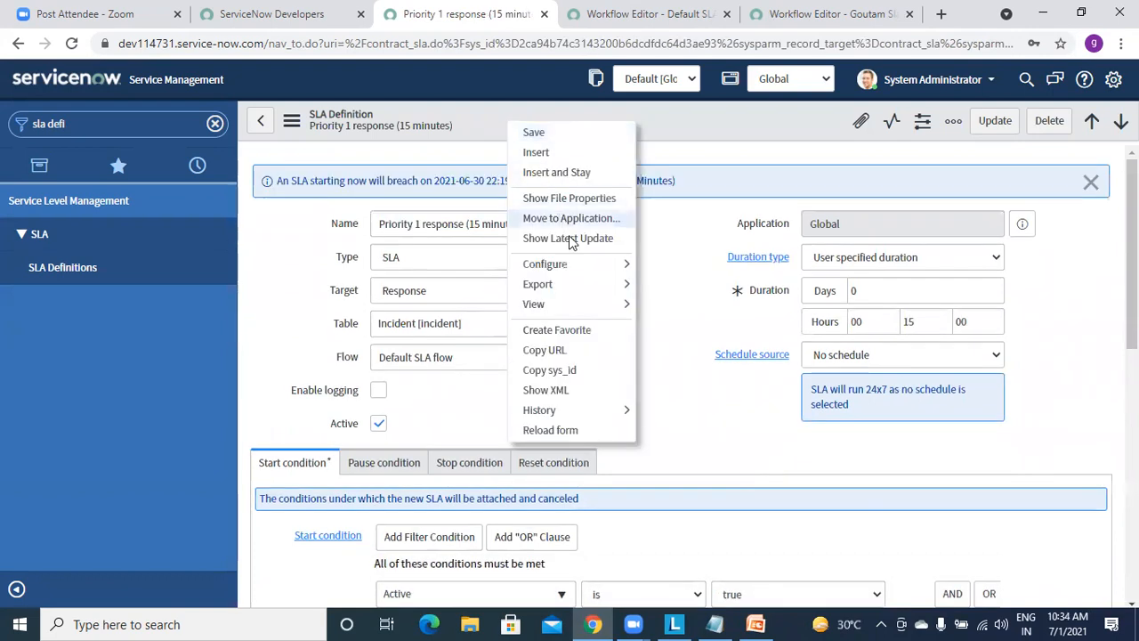
mouse_move(581, 265)
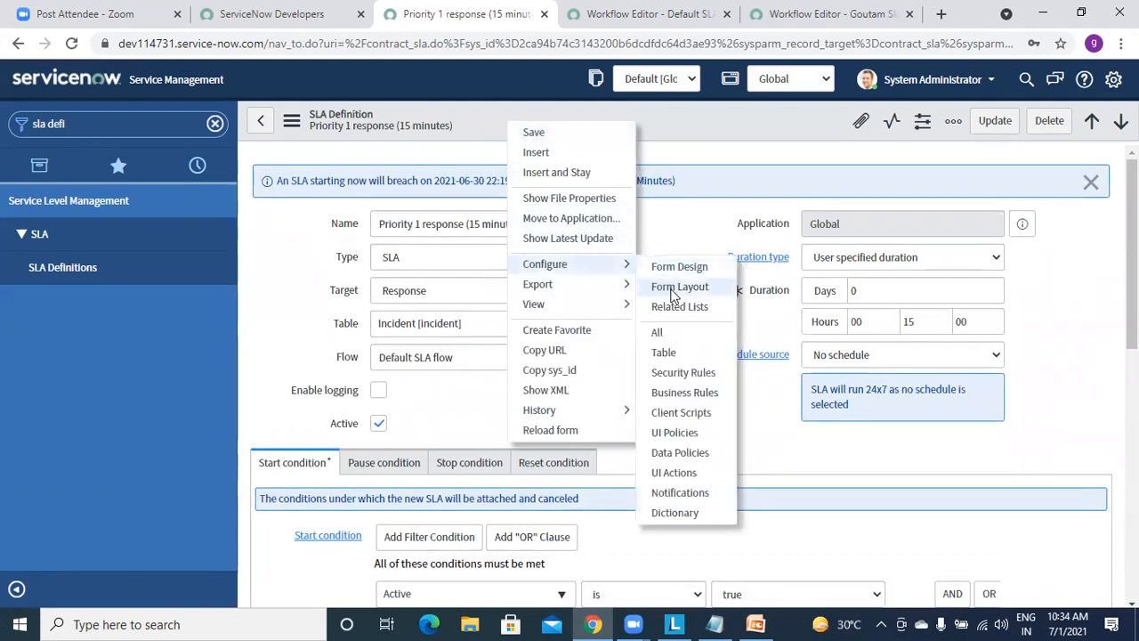
left_click(673, 287)
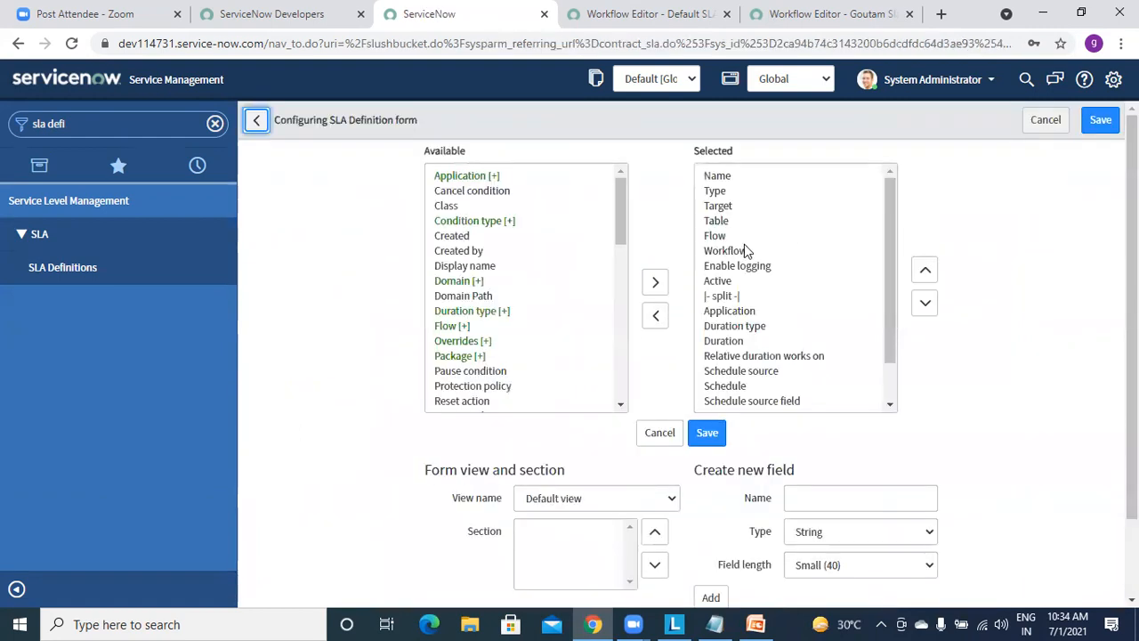
left_click(1045, 121)
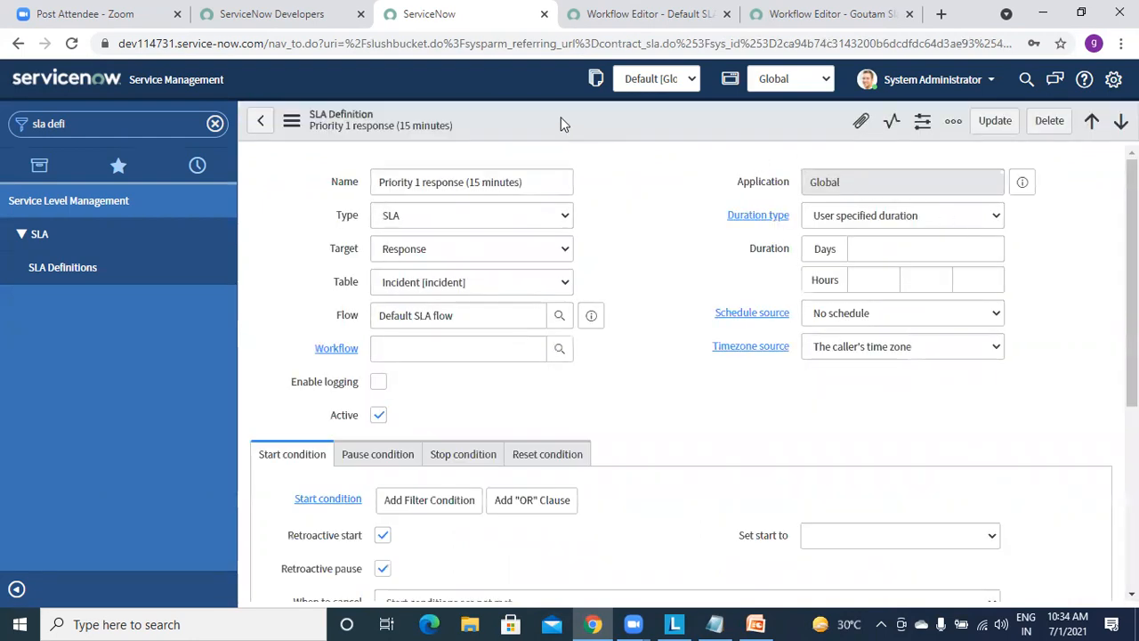
Step: Open the SLA Definition table's UI Policies from the form's Configure menu
right_click(492, 119)
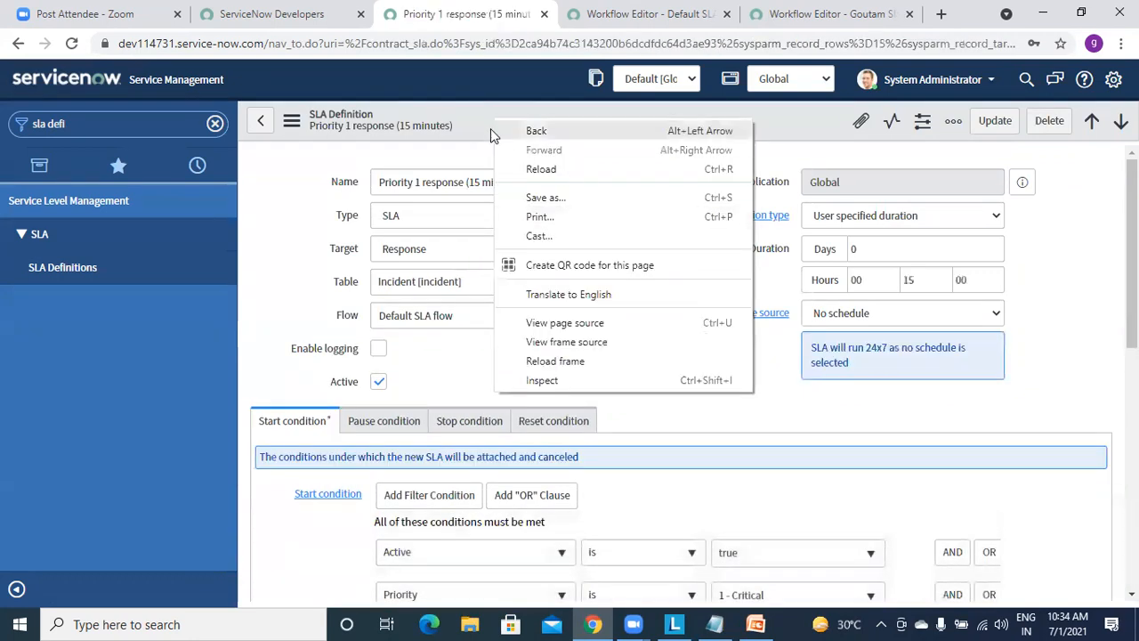
left_click(474, 123)
right_click(474, 123)
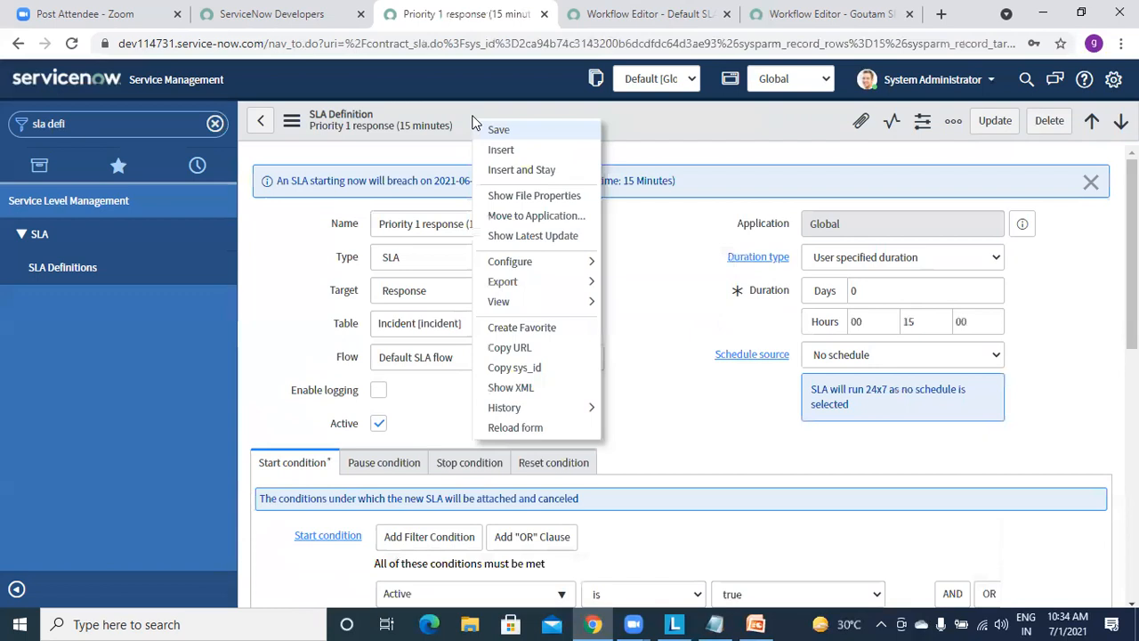
mouse_move(544, 258)
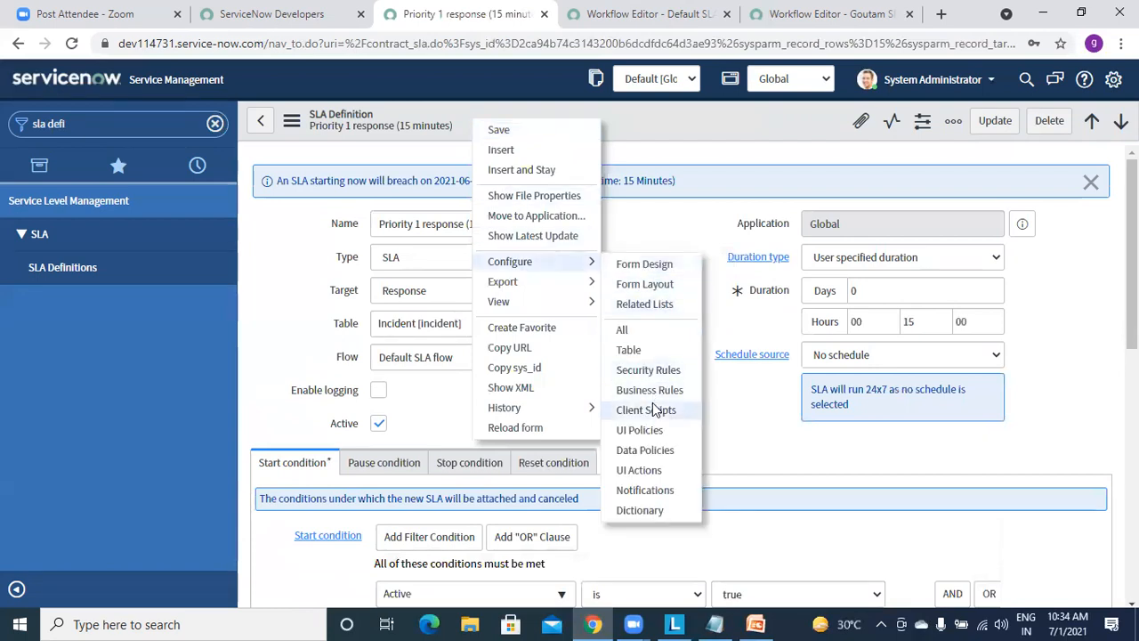
left_click(641, 430)
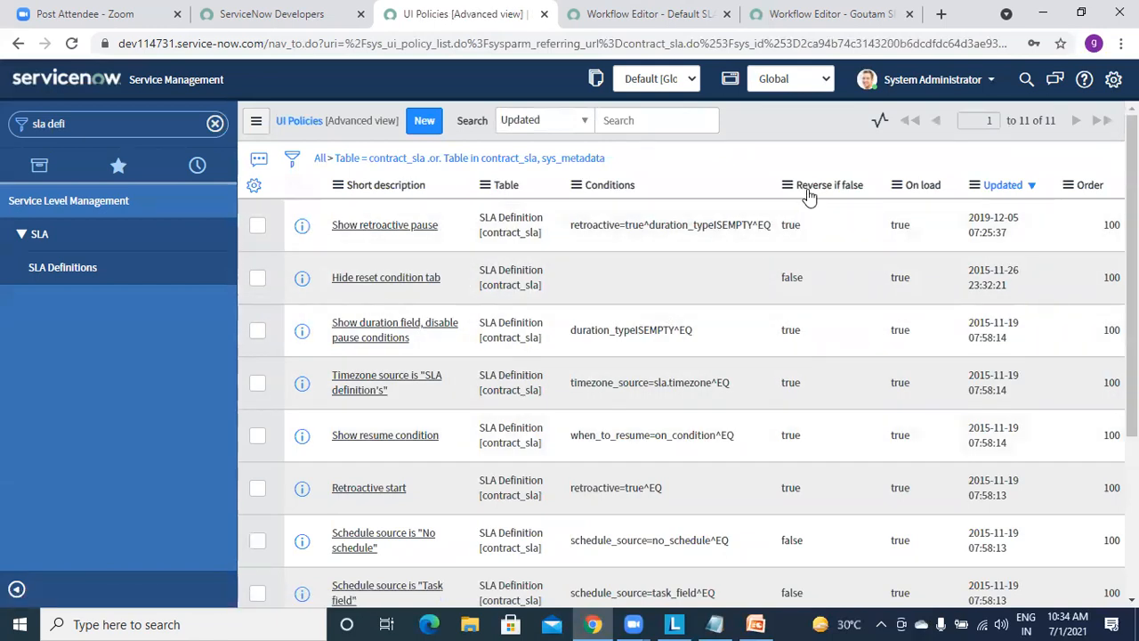
Step: Filter the UI policies to On load ones, then remove that filter
right_click(895, 225)
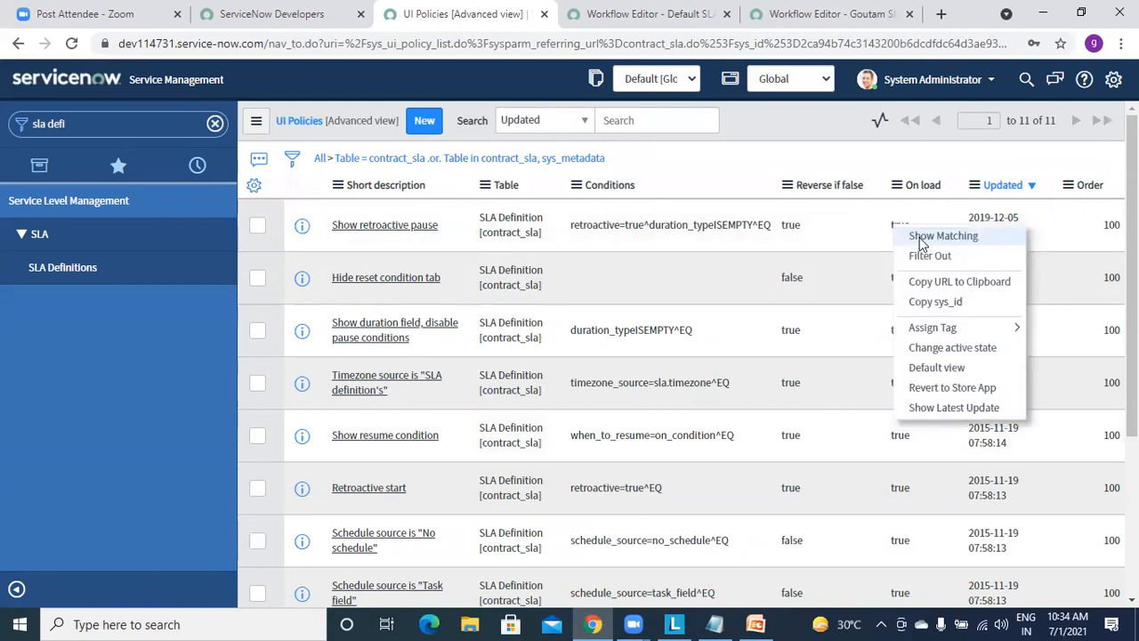
left_click(920, 238)
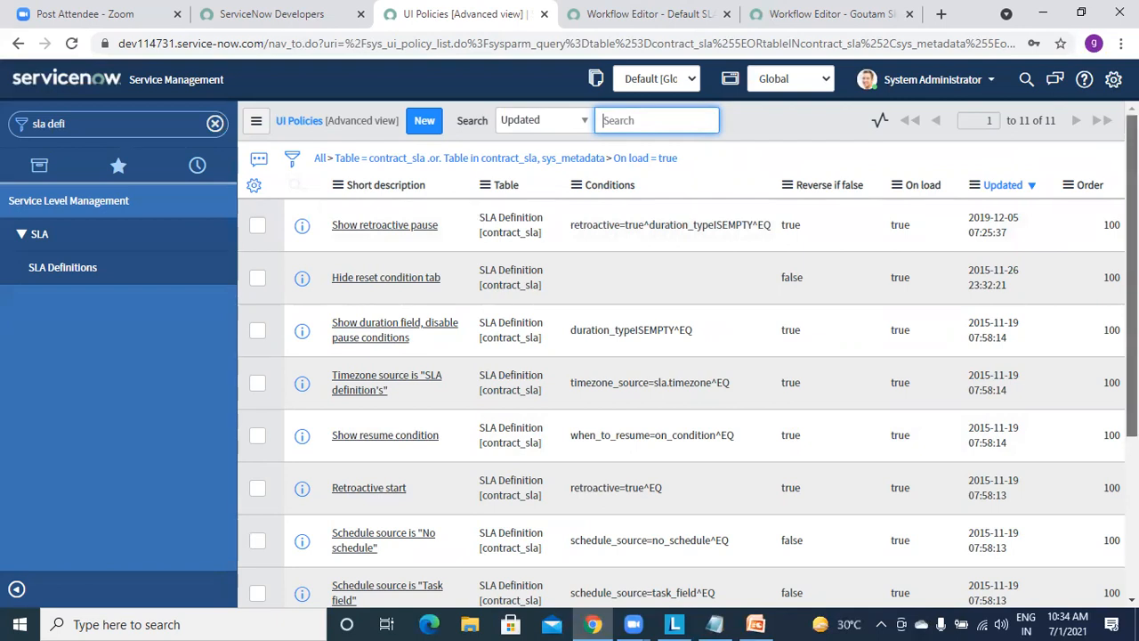
scroll(681, 373, "down", 3)
scroll(681, 374, "down", 2)
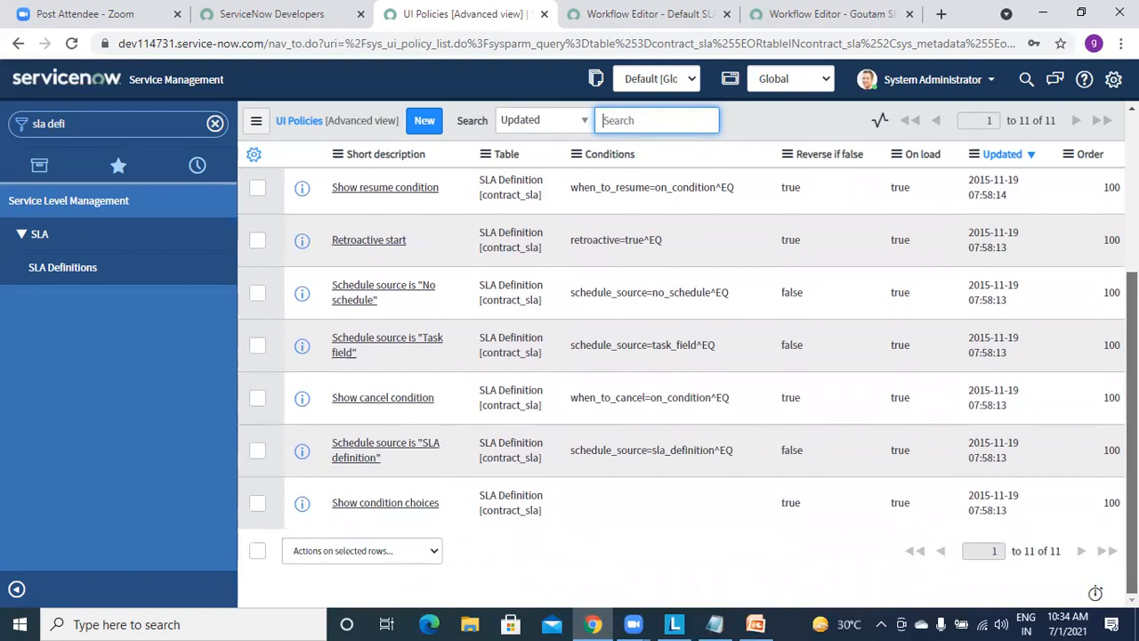
scroll(687, 384, "up", 1)
scroll(687, 385, "up", 2)
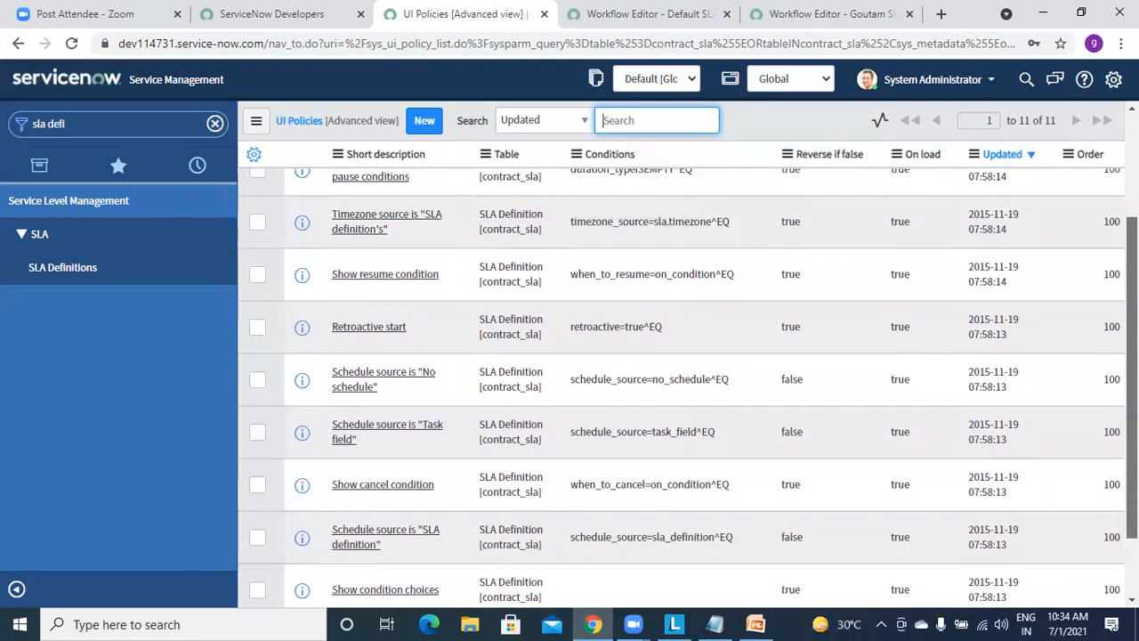
scroll(687, 384, "up", 1)
scroll(687, 384, "up", 3)
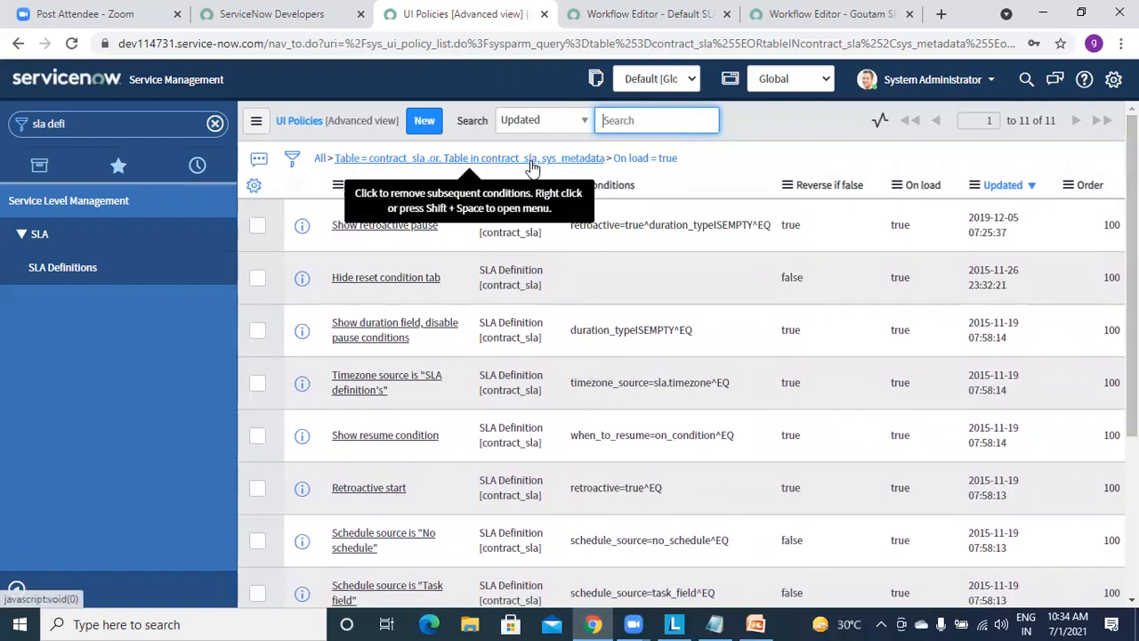
left_click(531, 163)
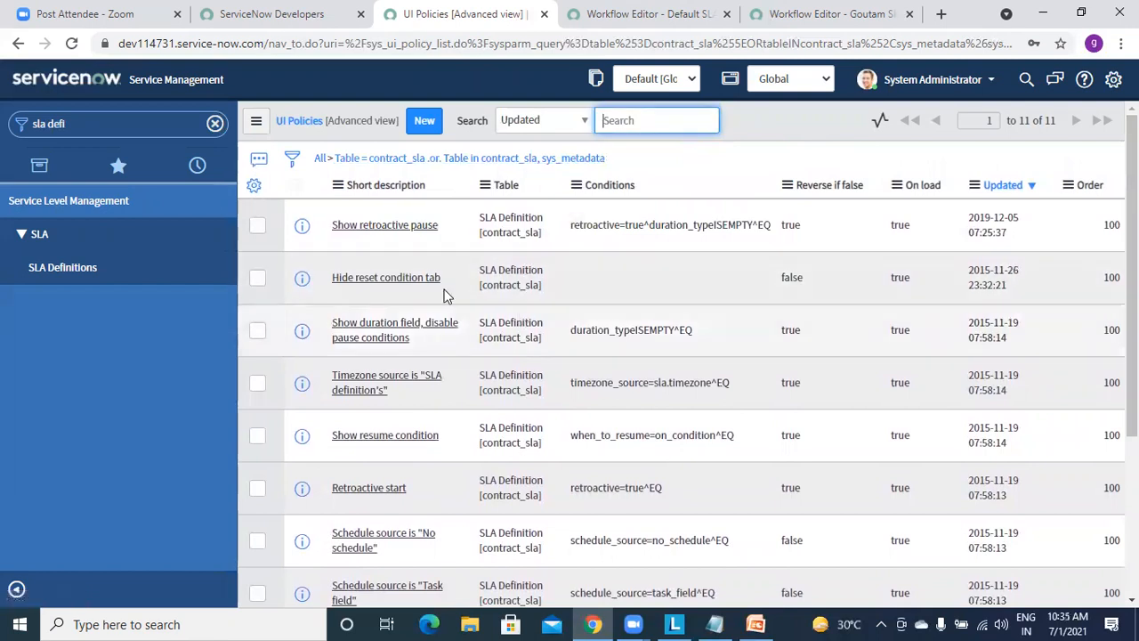
Step: Review the UI policies list's column settings and close them unchanged
left_click(254, 186)
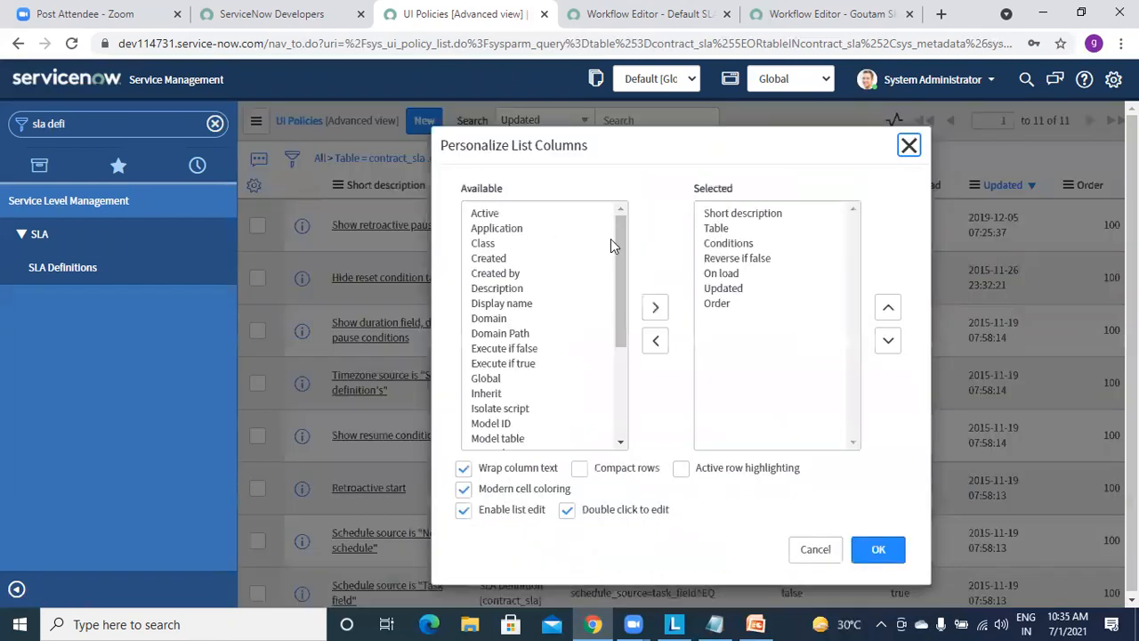
left_click_drag(622, 242, 629, 374)
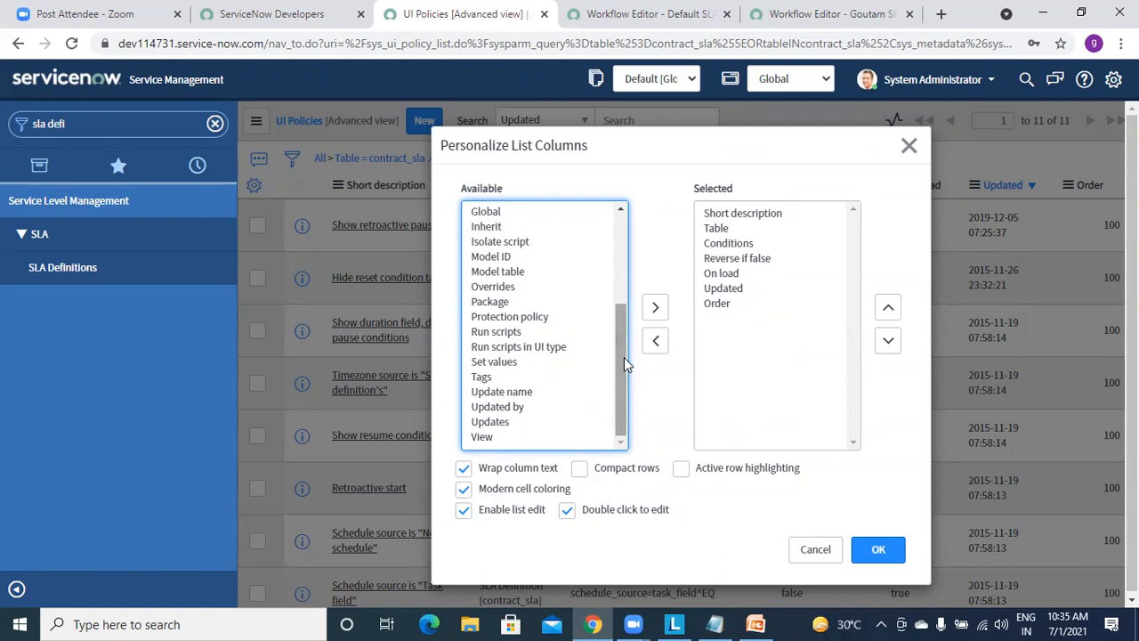
left_click_drag(623, 357, 619, 240)
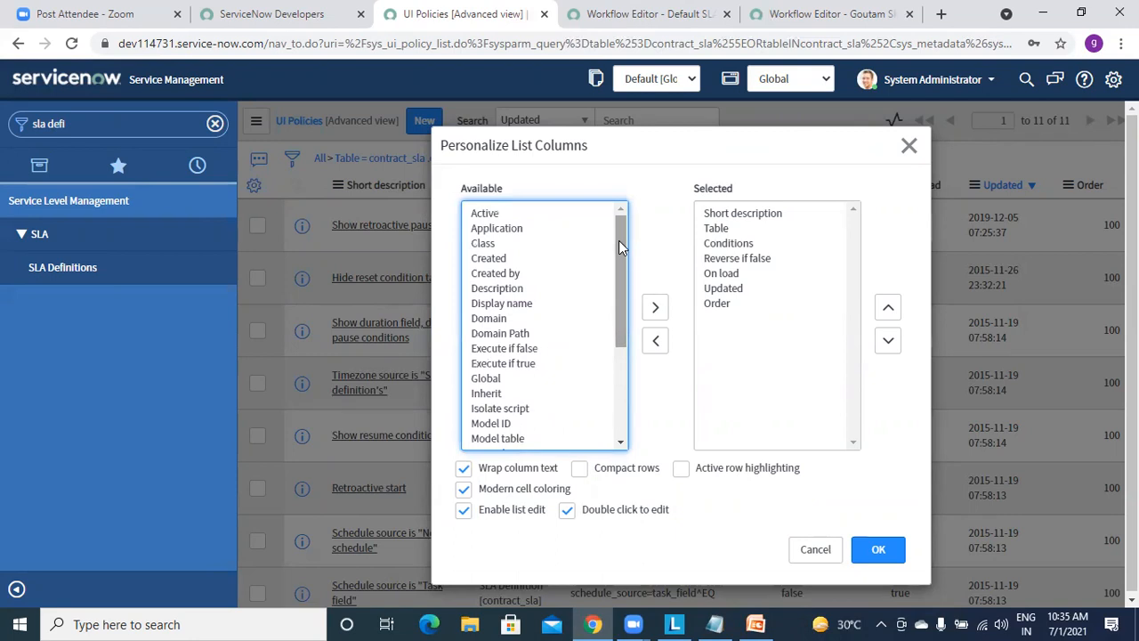
left_click(909, 155)
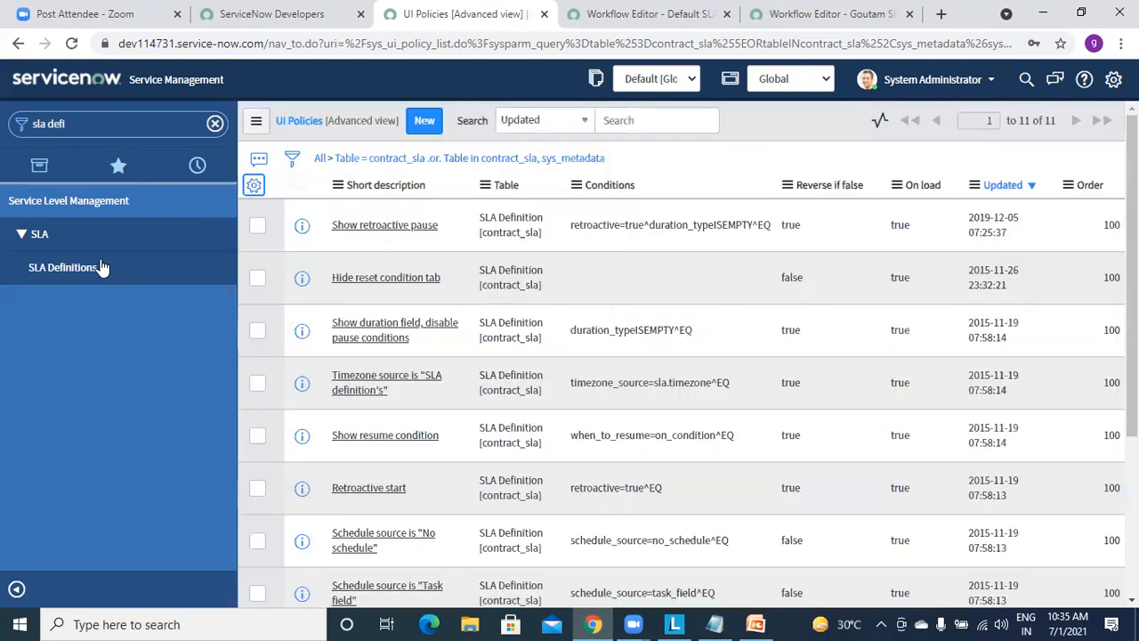
Step: Add the Workflow column to the SLA Definitions list
left_click(67, 271)
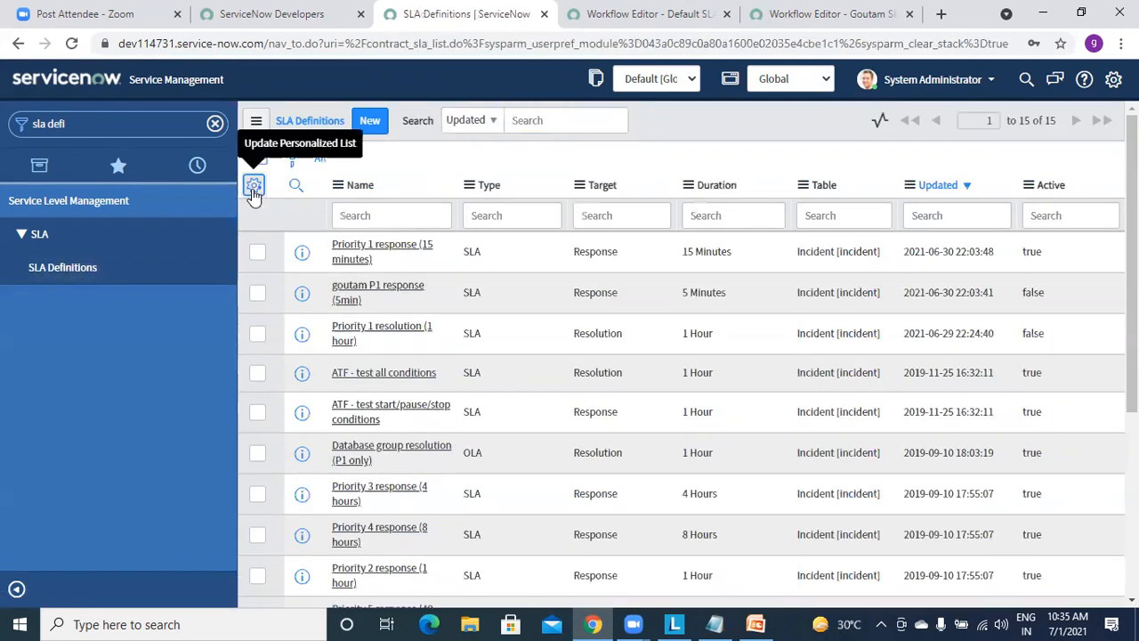
left_click(252, 189)
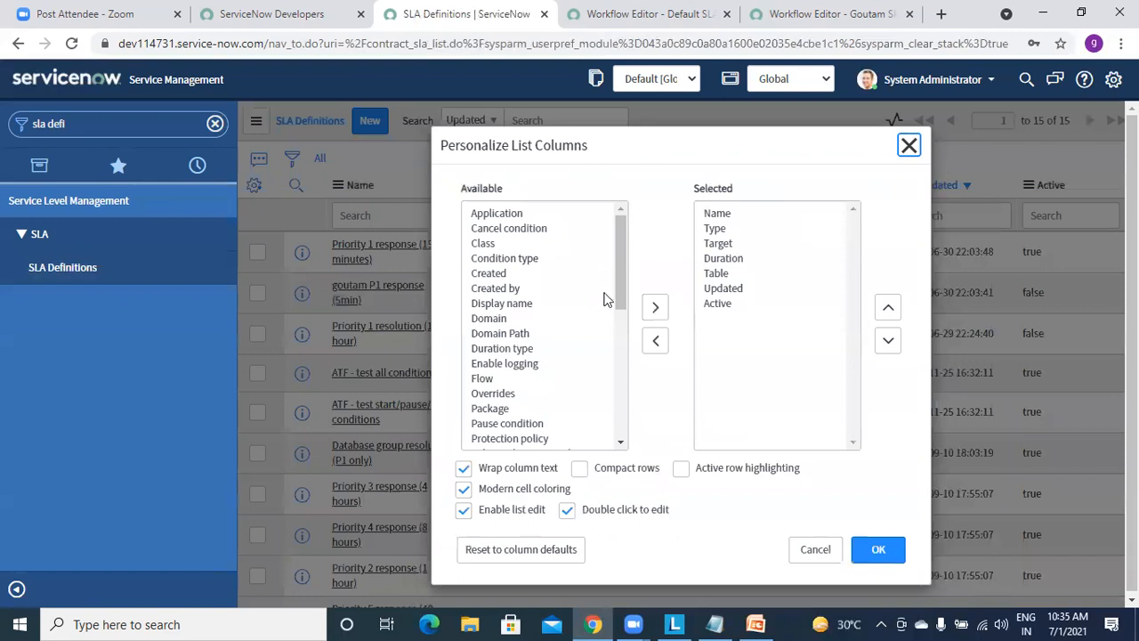
left_click_drag(624, 286, 626, 416)
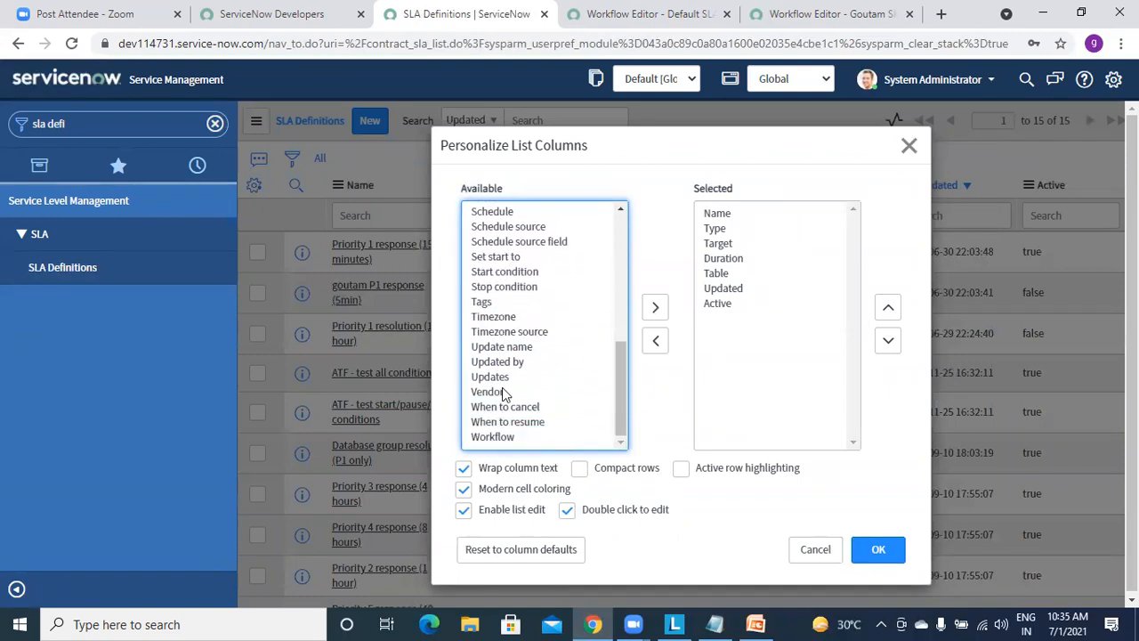
left_click(495, 437)
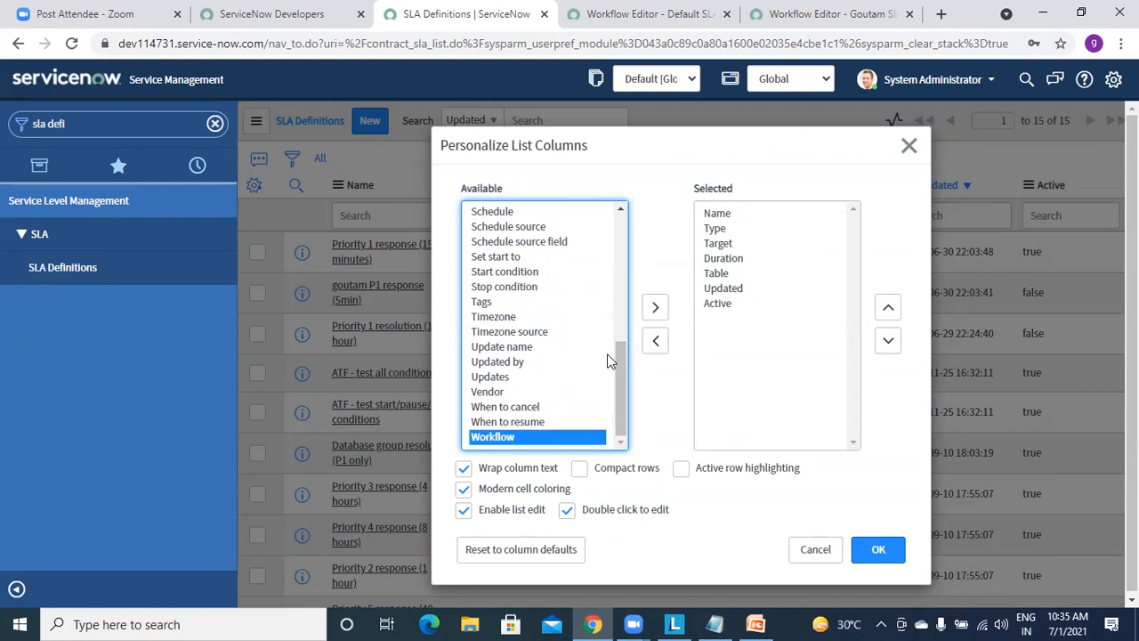
left_click(655, 307)
left_click(873, 561)
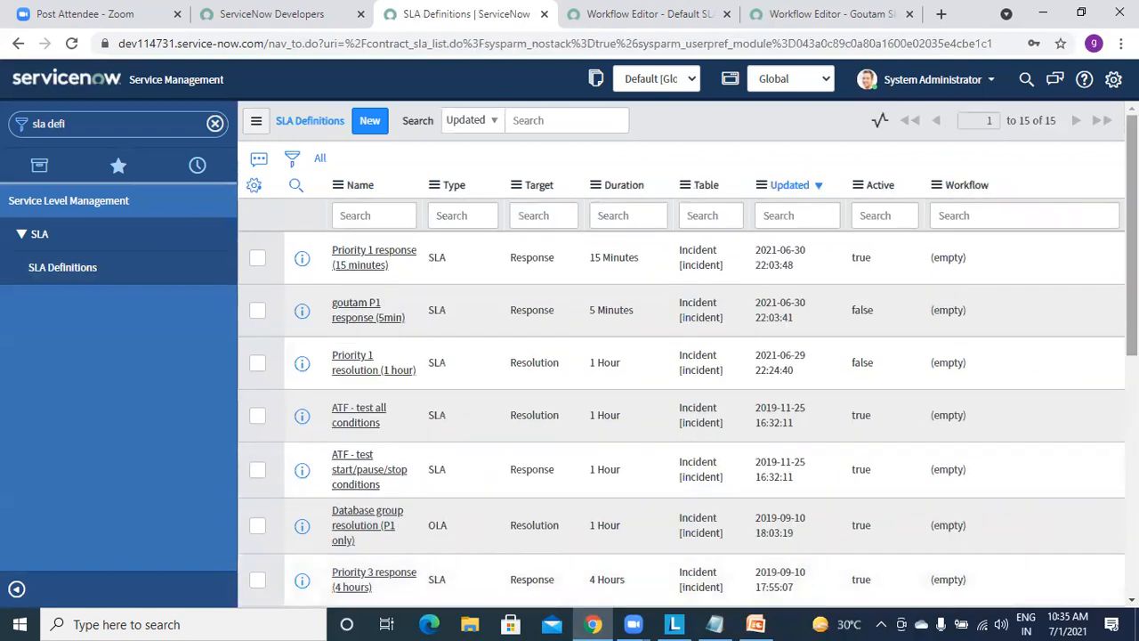
Step: Open the goutam P1 response (5min) SLA definition
scroll(872, 563, "down", 4)
scroll(872, 534, "down", 1)
scroll(1098, 173, "up", 5)
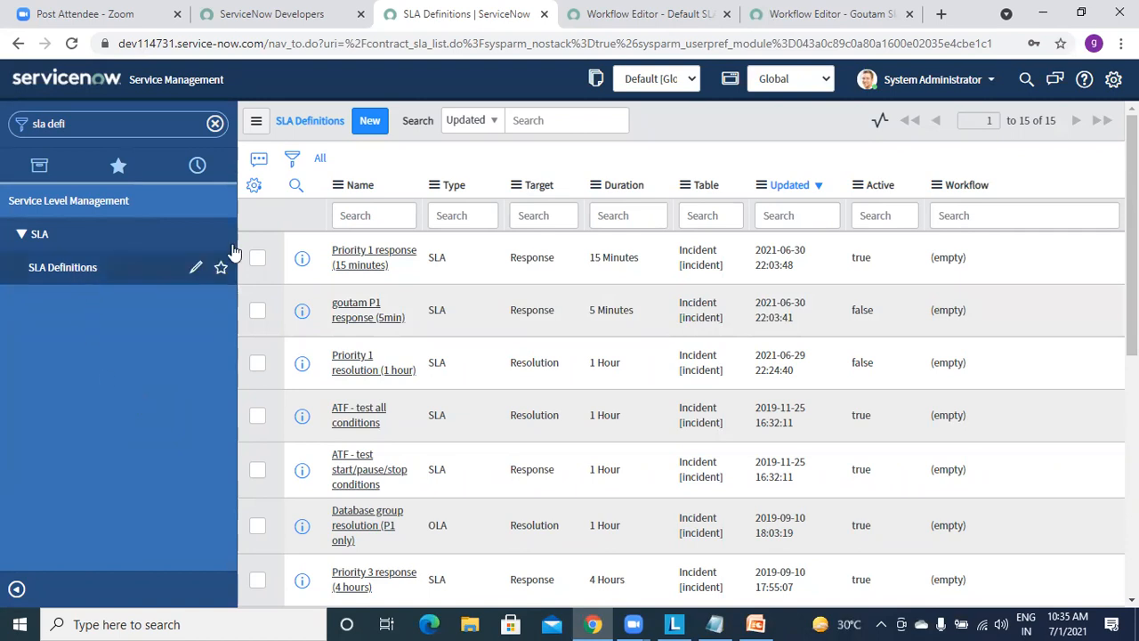
left_click(356, 309)
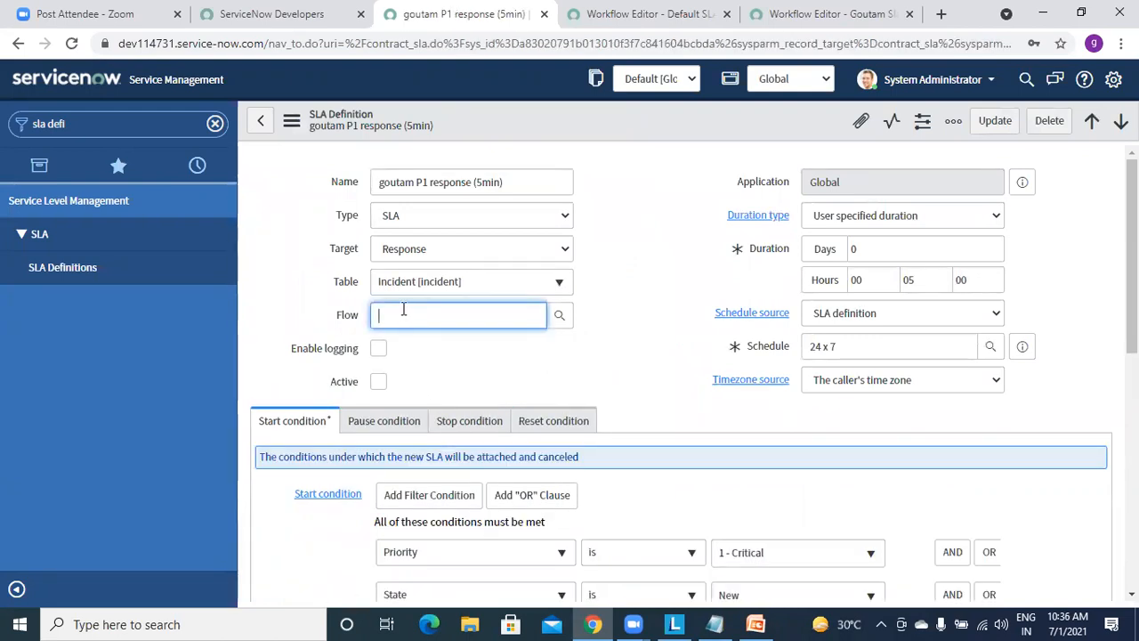
Step: Set the SLA's Flow field to Default SLA flow
type("sla")
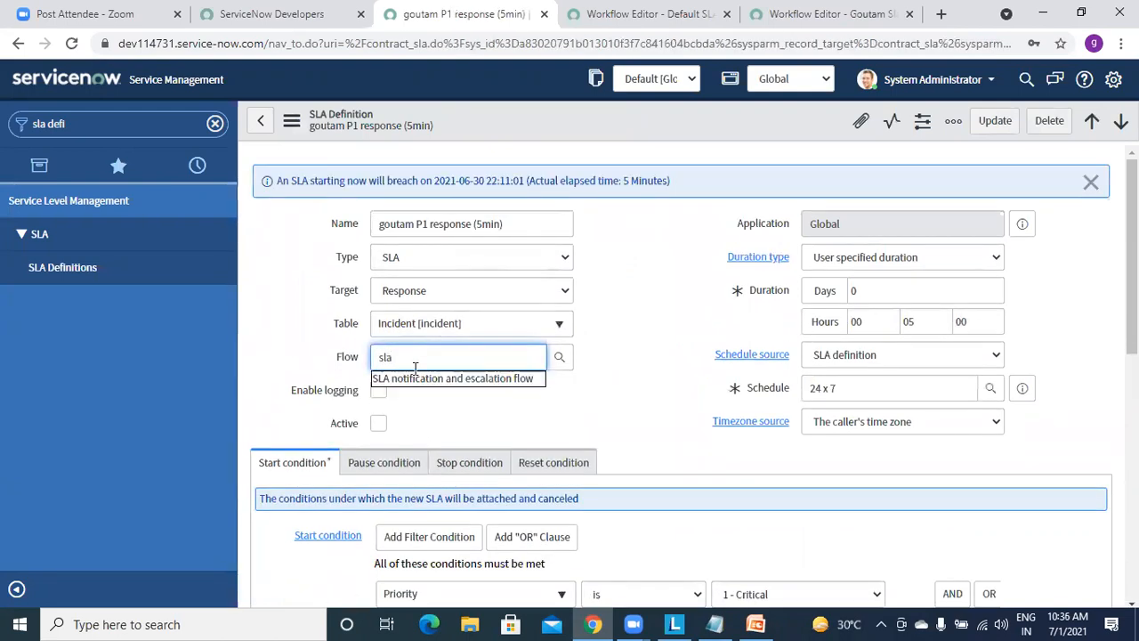
key("BackSpace")
key("BackSpace")
key("BackSpace")
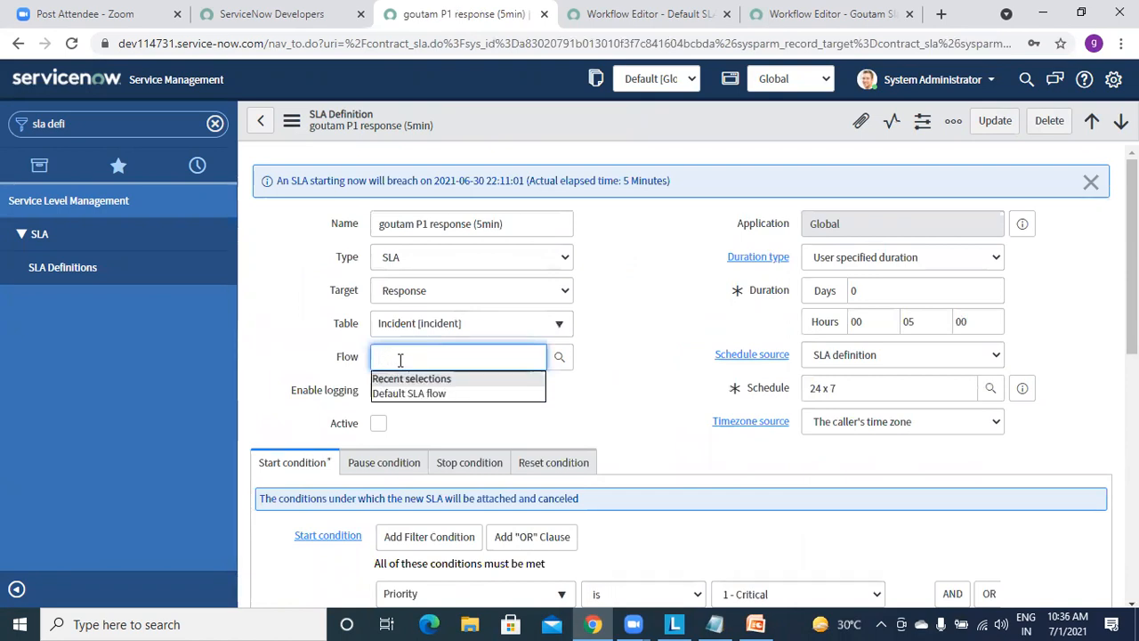
left_click(295, 350)
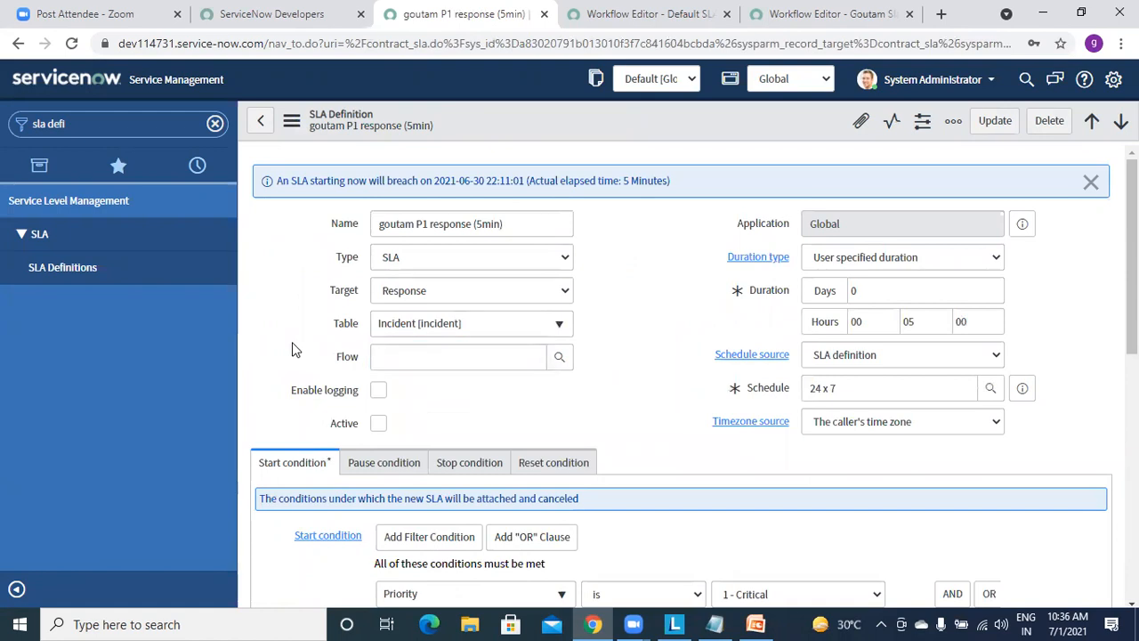
left_click(435, 362)
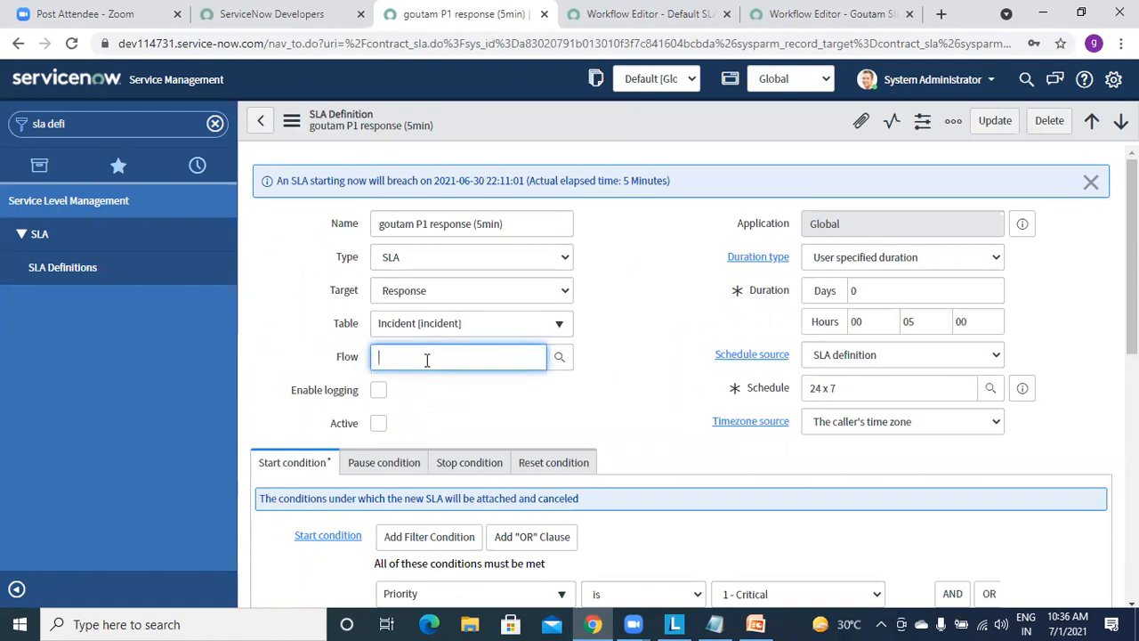
left_click(399, 391)
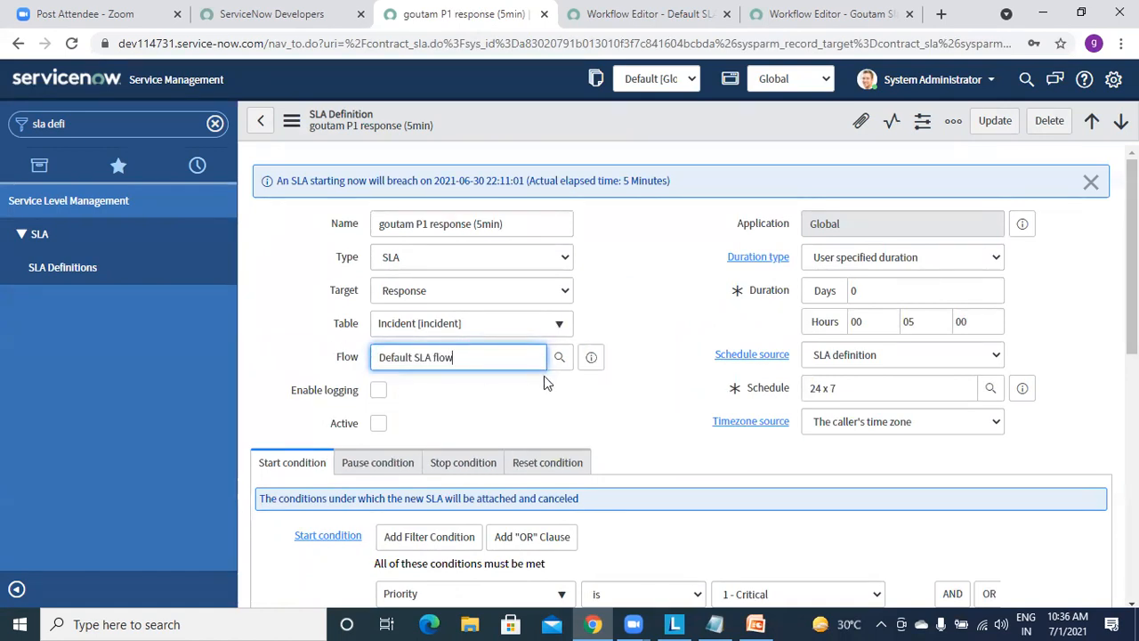
Step: Preview and open the Default SLA flow record, saving the SLA changes first
left_click(591, 361)
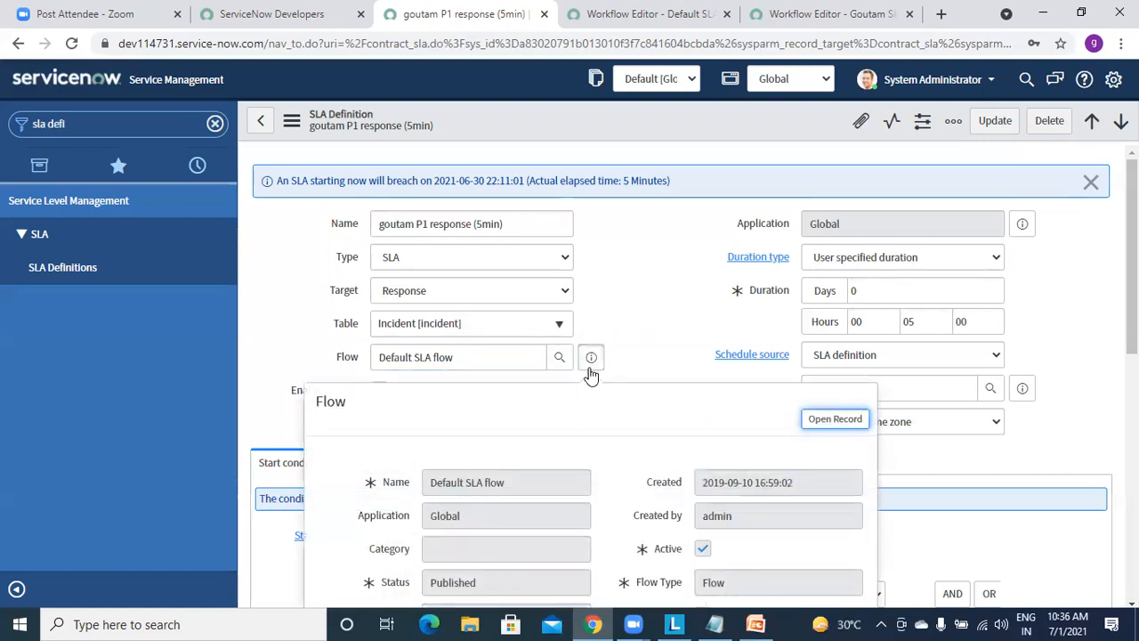
left_click(836, 418)
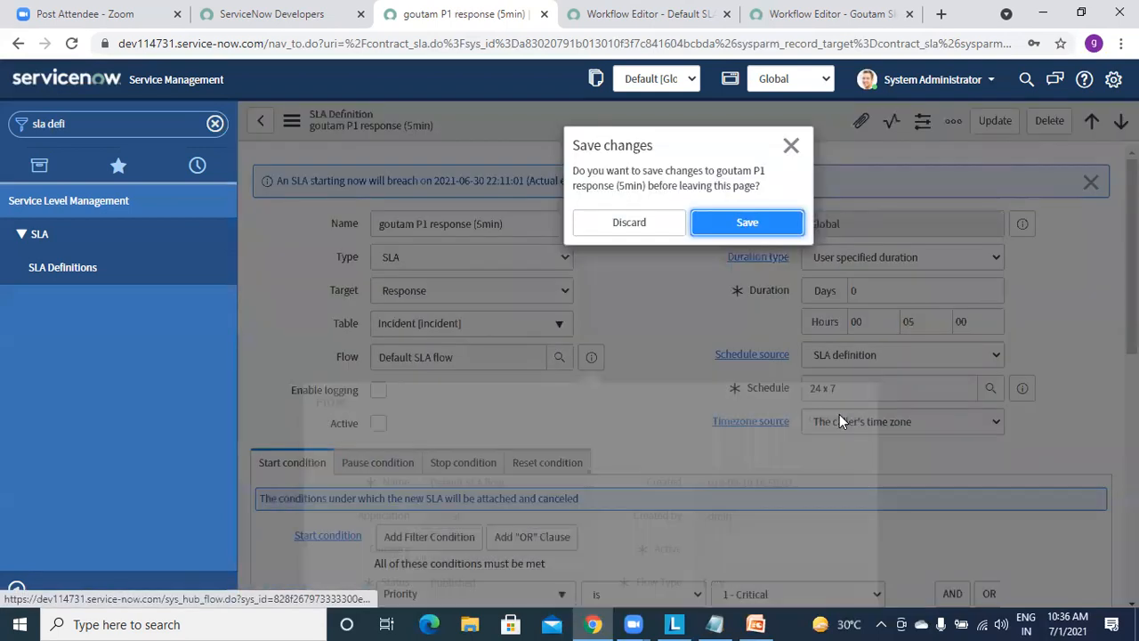
left_click(722, 223)
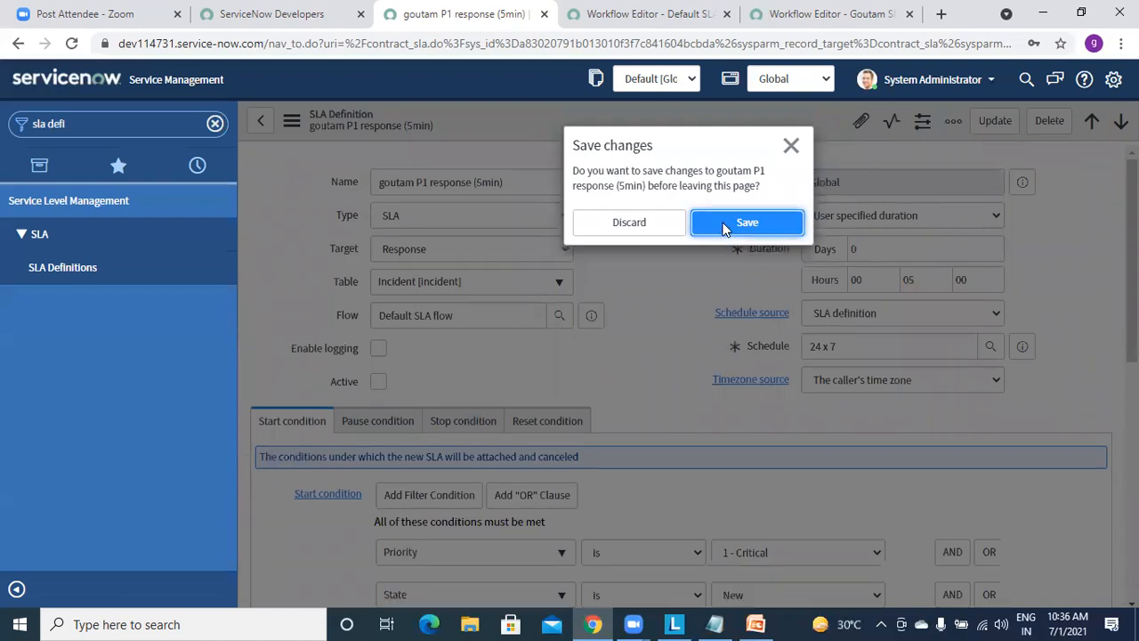
left_click(748, 224)
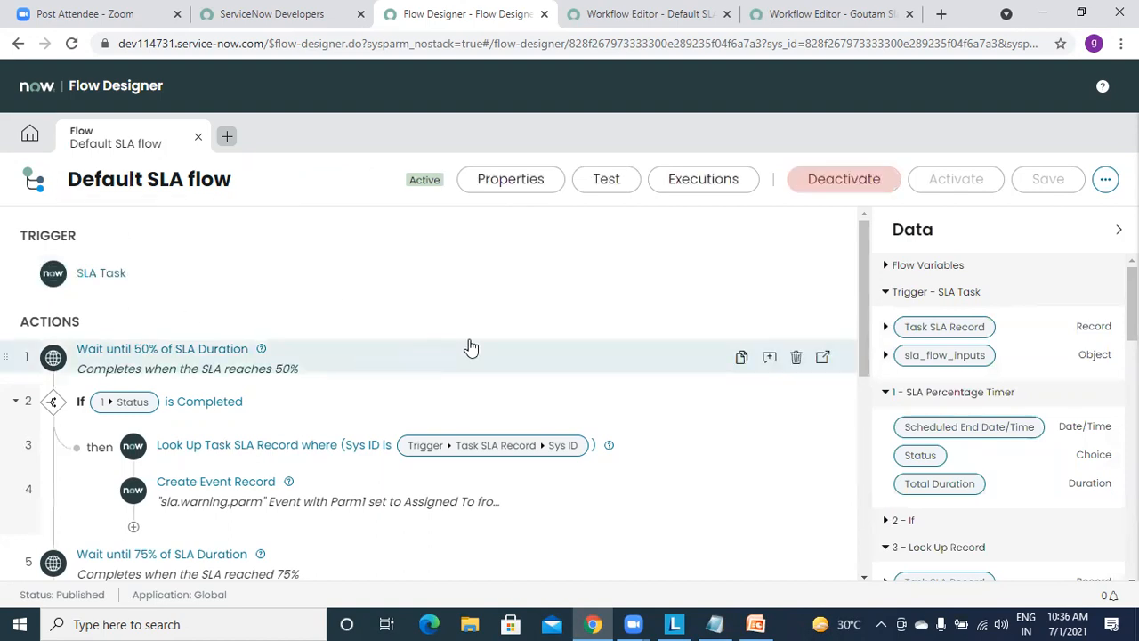
Step: Scroll through the Default SLA flow's actions to the sla.warning.breach events for assignee and manager
left_click_drag(869, 320, 868, 253)
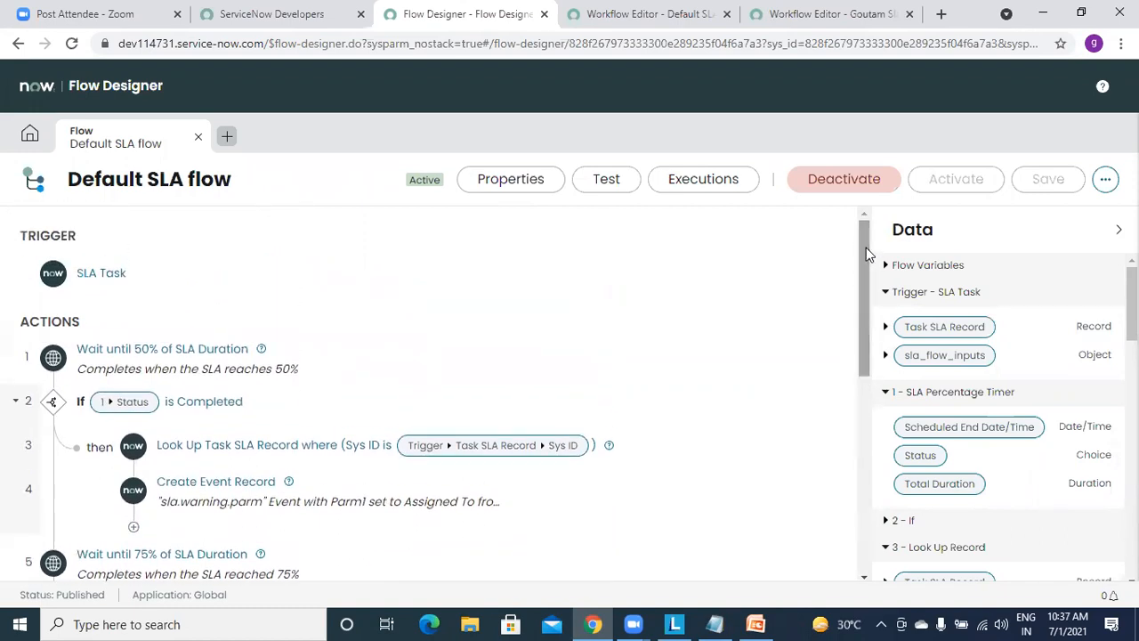
left_click_drag(862, 252, 859, 225)
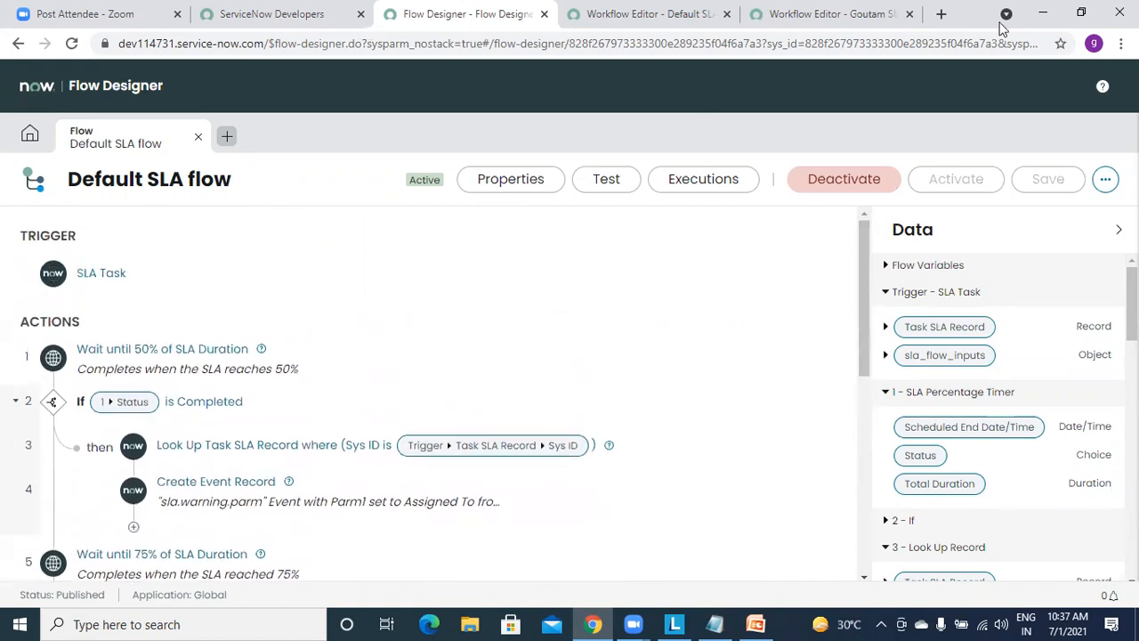
left_click(1080, 13)
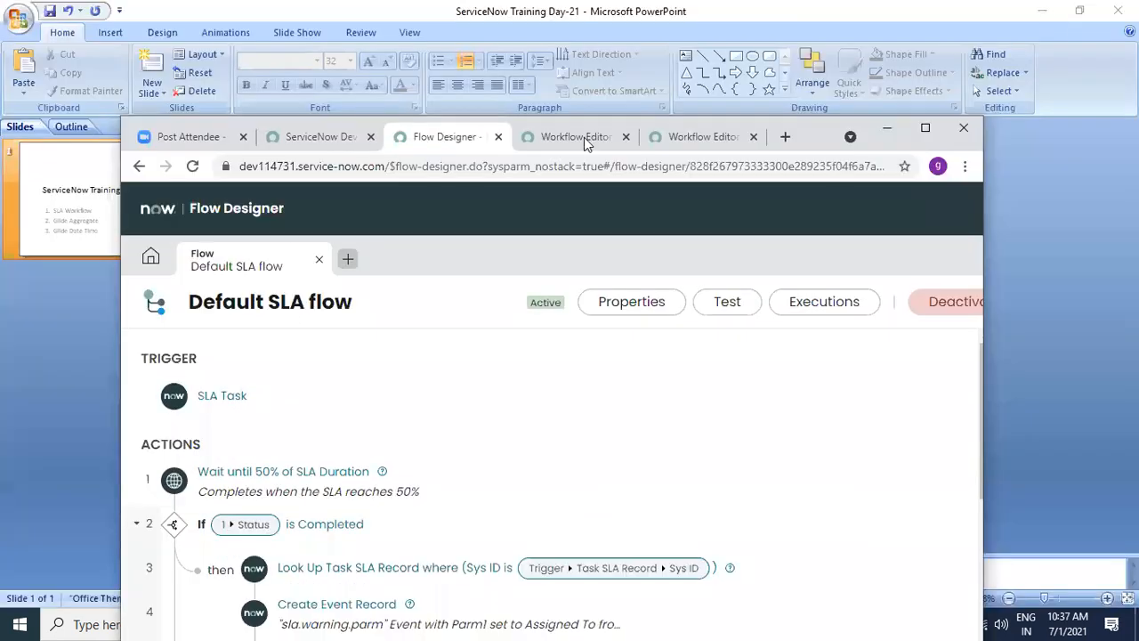
Step: Close the Flow Designer and Default SLA workflow tabs, then switch to ServiceNow Developers
left_click(498, 137)
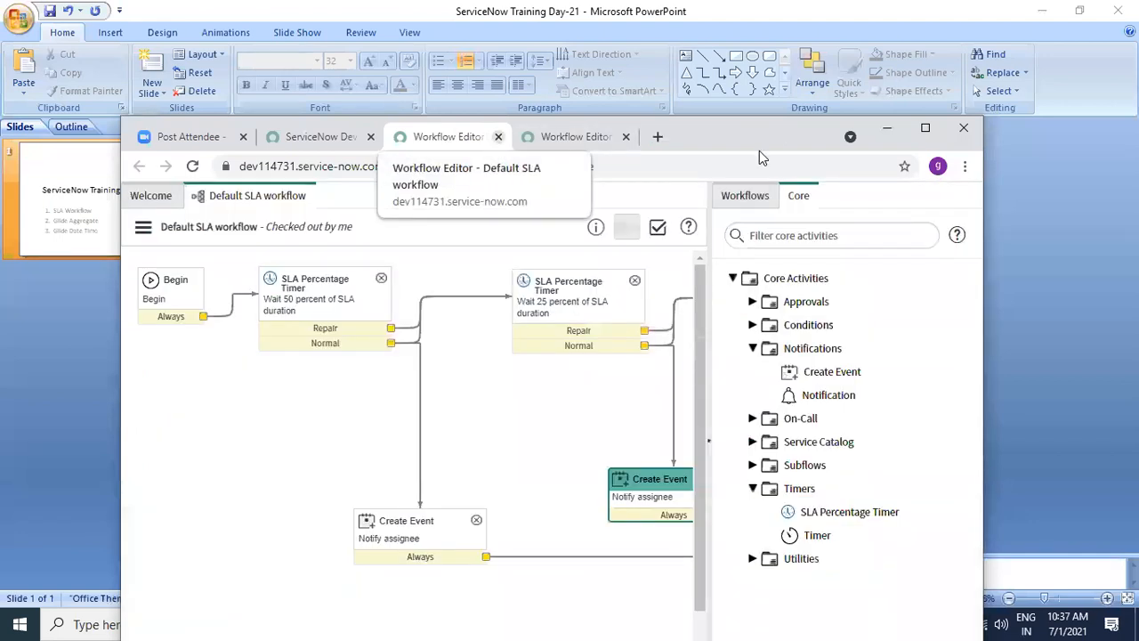
left_click(498, 137)
left_click(924, 128)
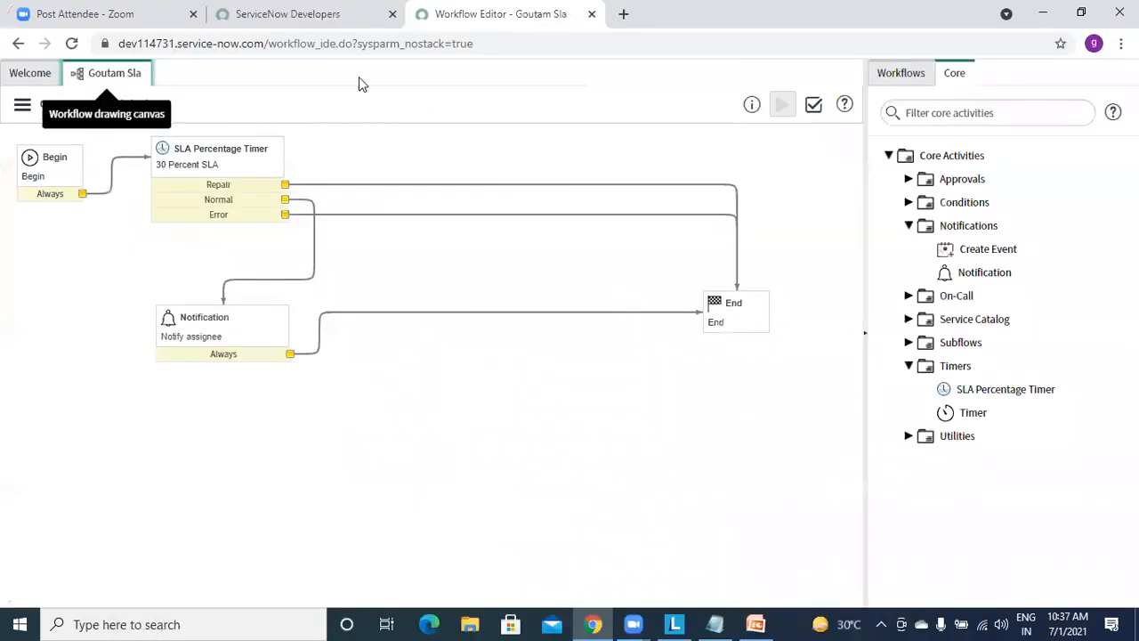
left_click(307, 25)
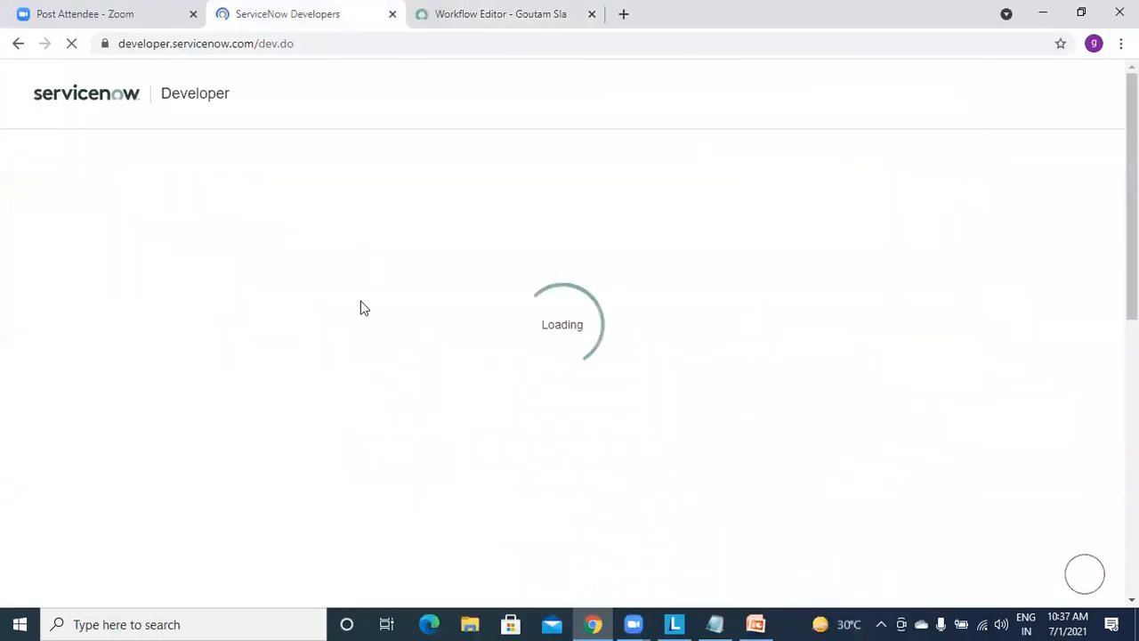
Step: Check the Goutam Sla workflow tab, then return to the ServiceNow Developers home page
left_click(1081, 12)
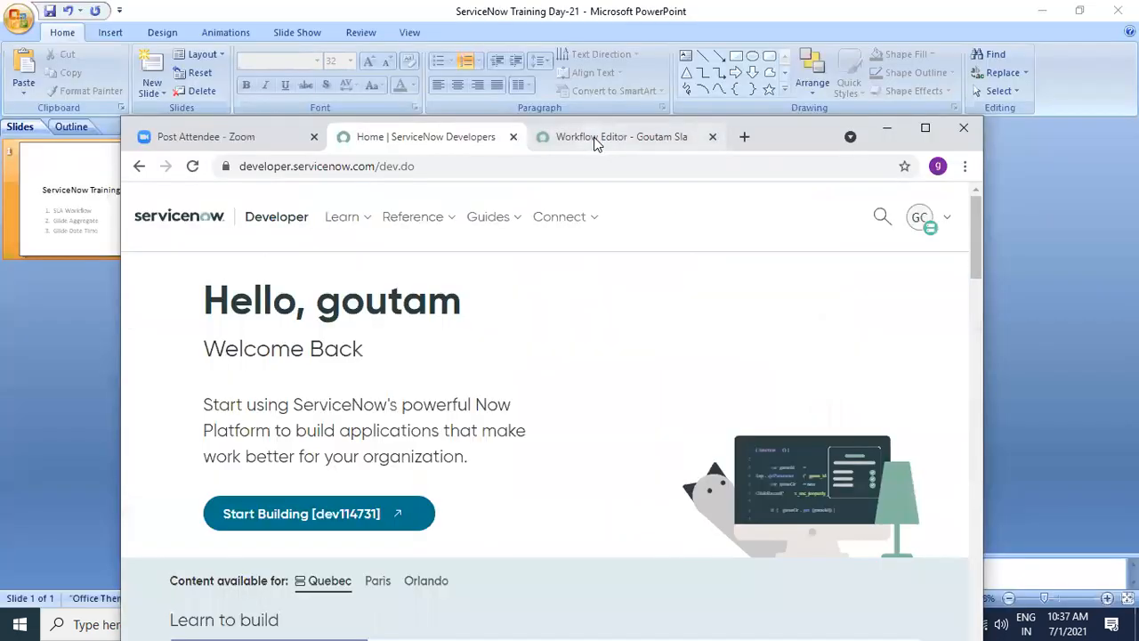
left_click(596, 137)
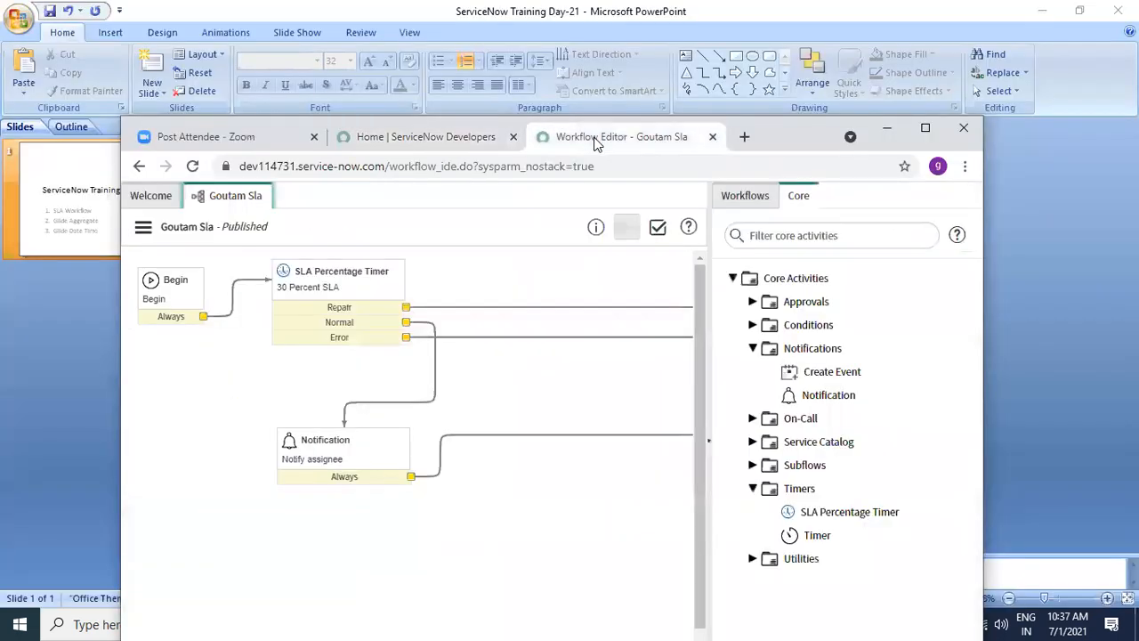
left_click(924, 129)
left_click(335, 29)
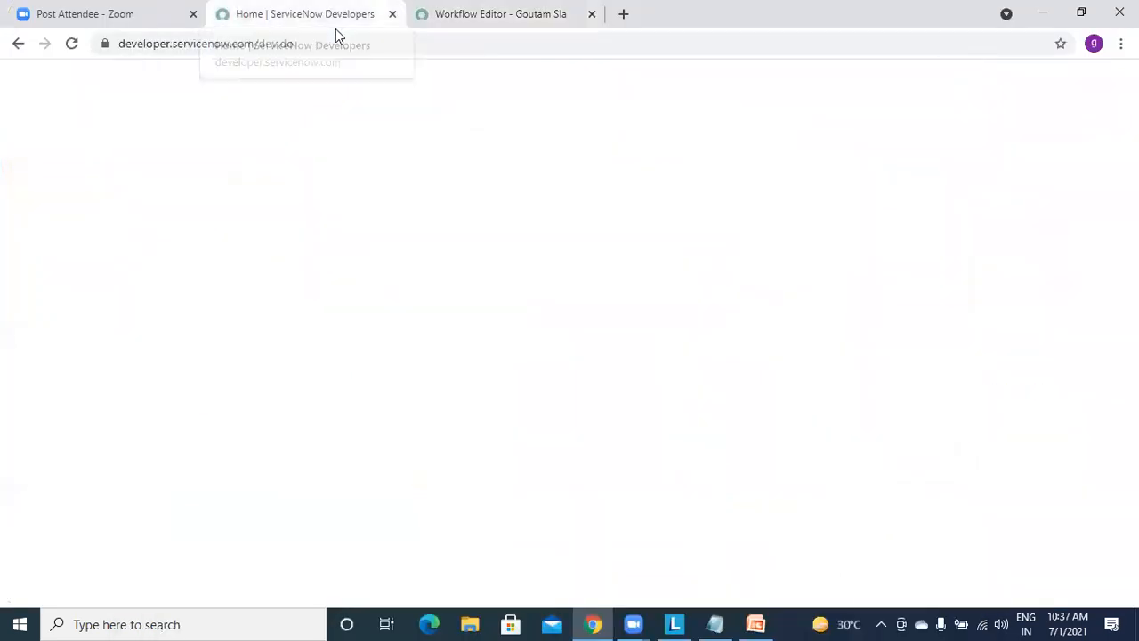
Step: Launch the developer instance and log in with the user name and password
left_click(281, 440)
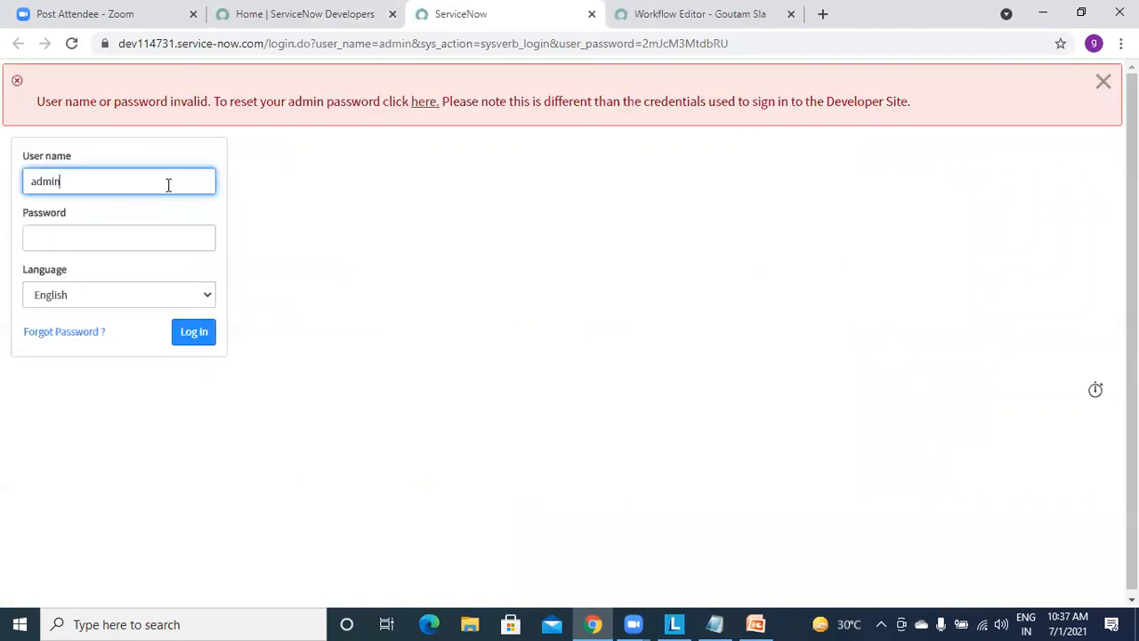
left_click(83, 240)
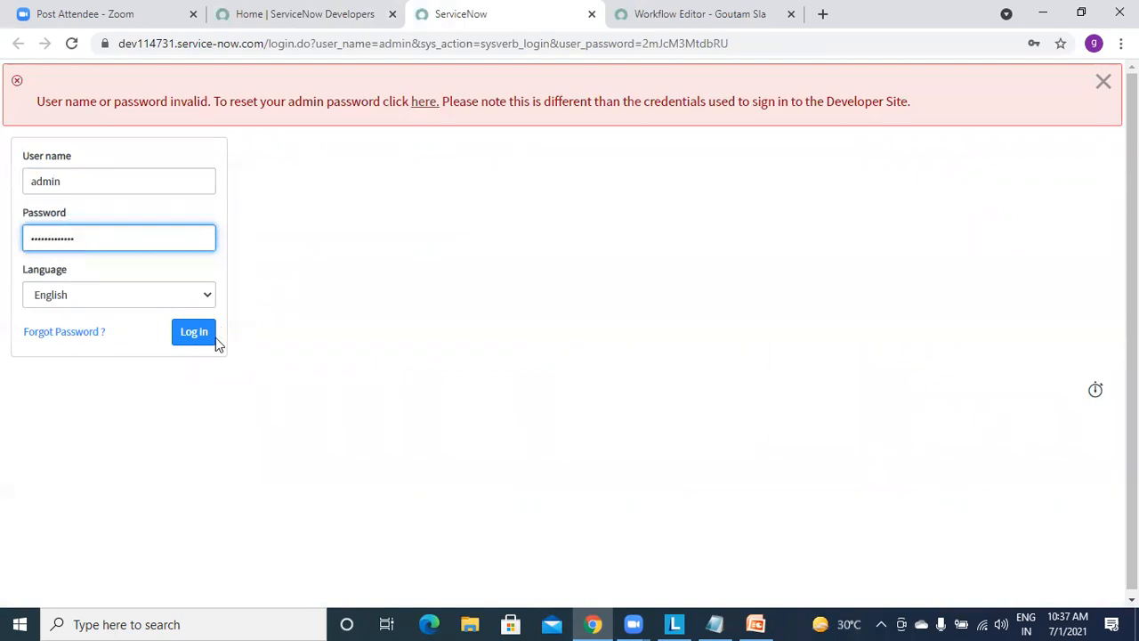
left_click(191, 342)
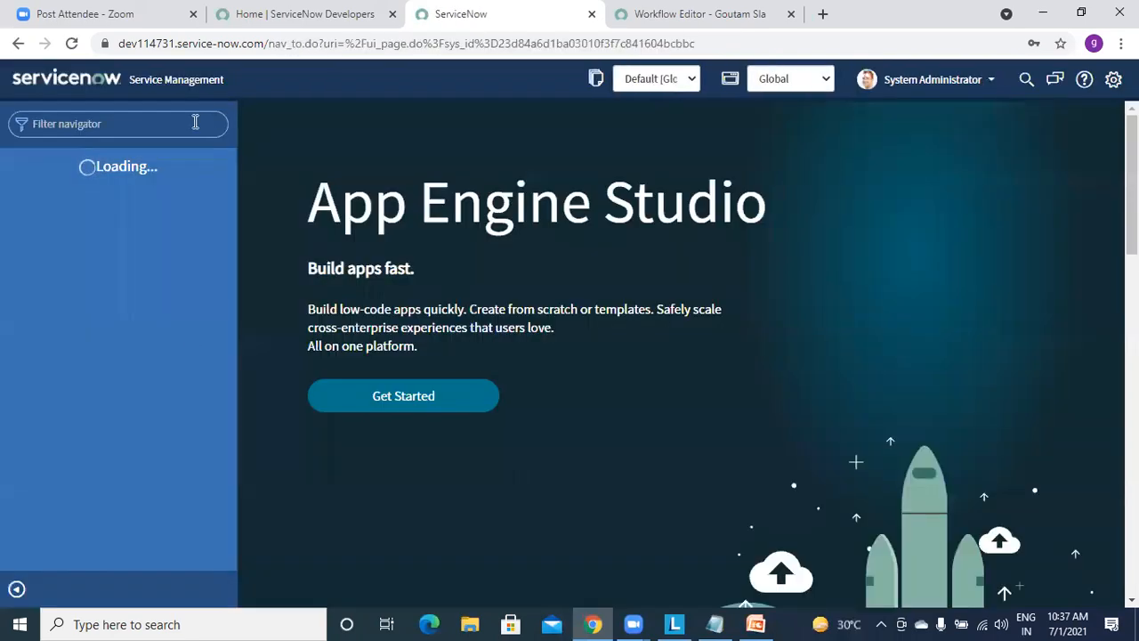
left_click(194, 122)
Step: Open SLA Definitions via 'sla d' and set goutam P1 response's Workflow to Goutam Sla
type("s")
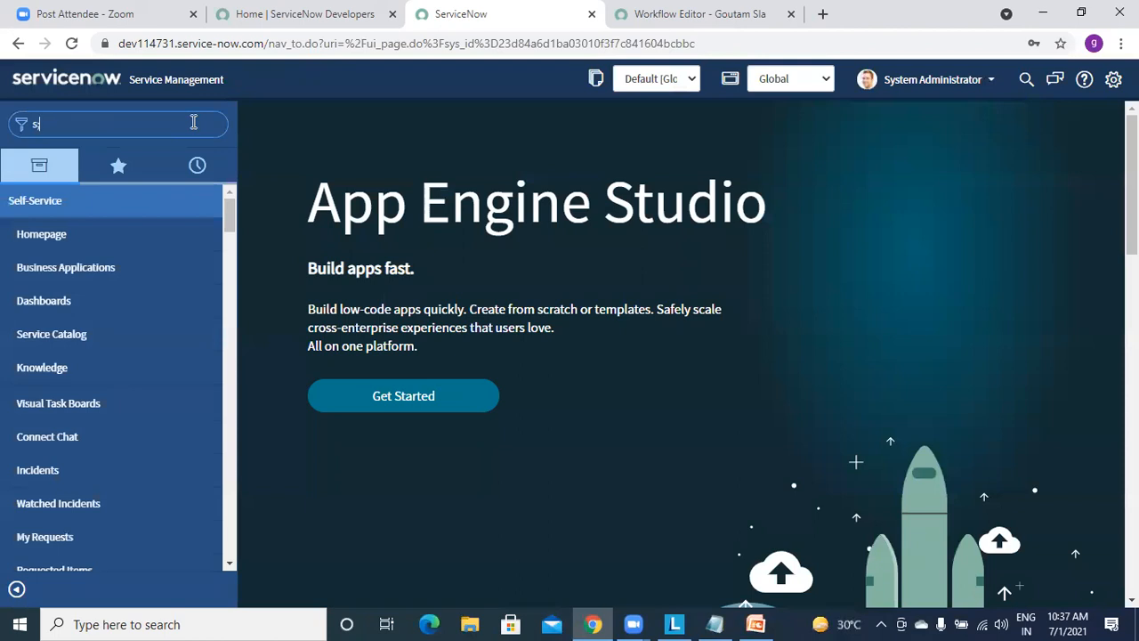
type("la def")
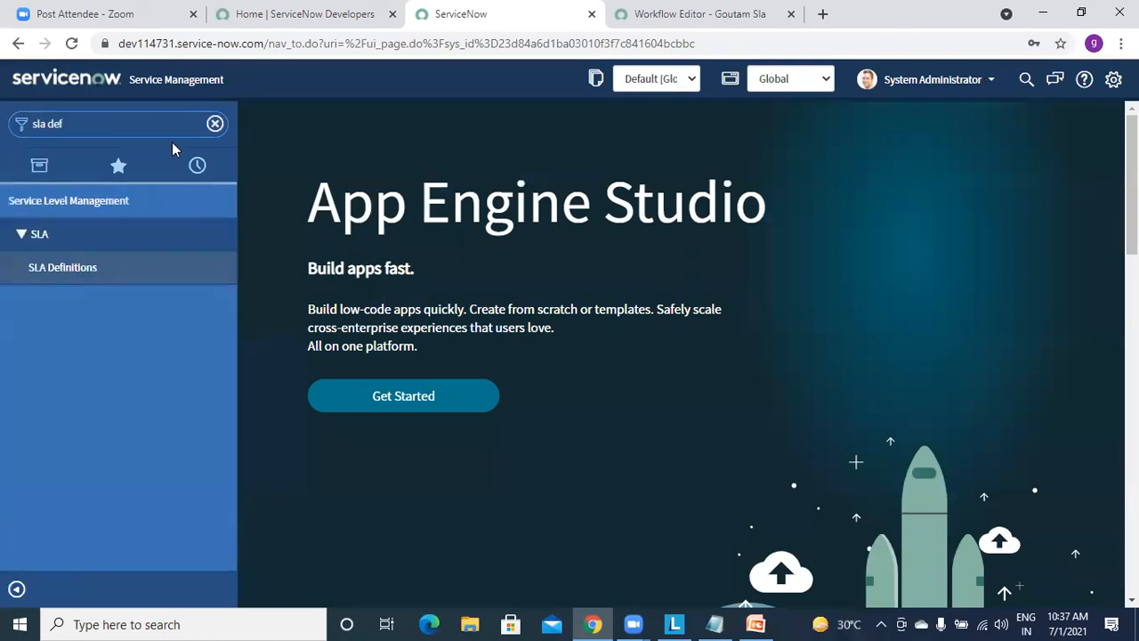
left_click(82, 263)
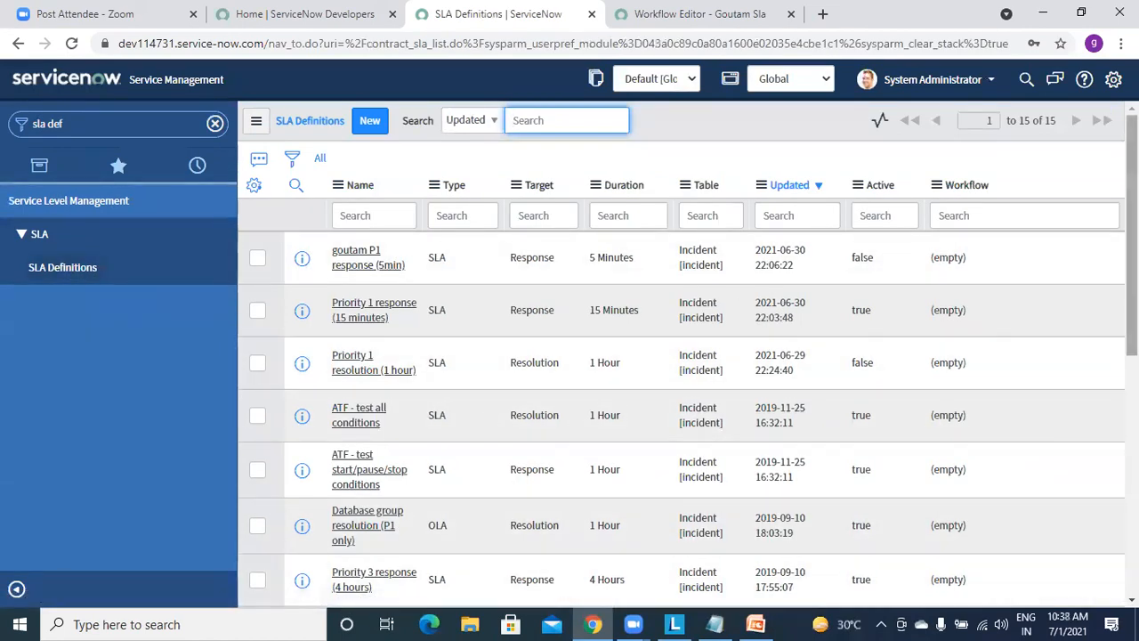
left_click(973, 273)
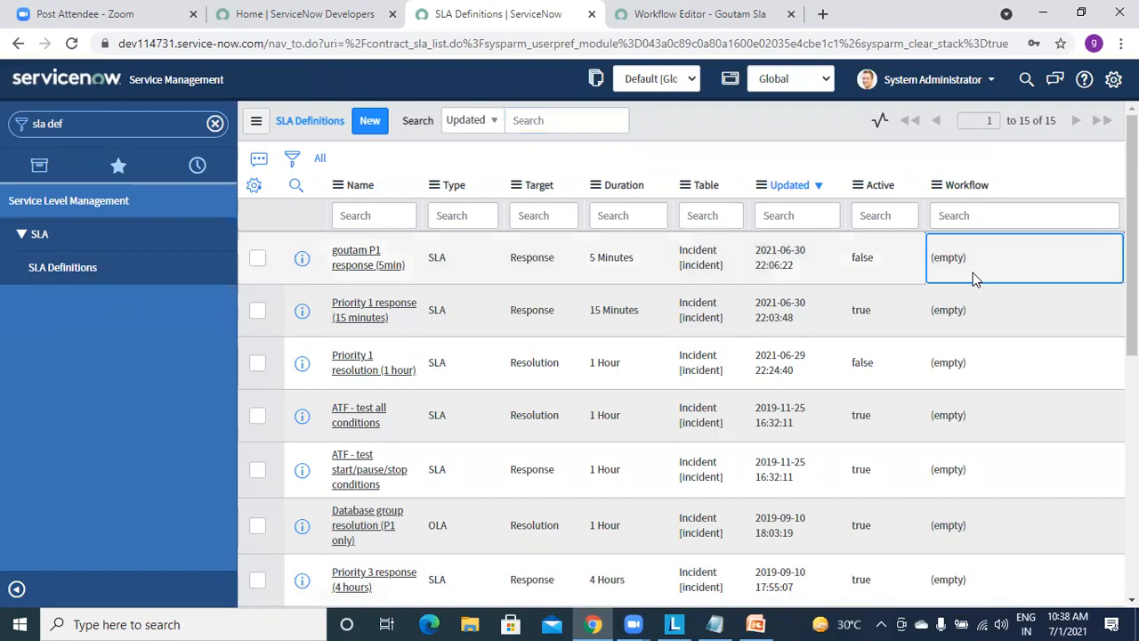
double_click(1009, 263)
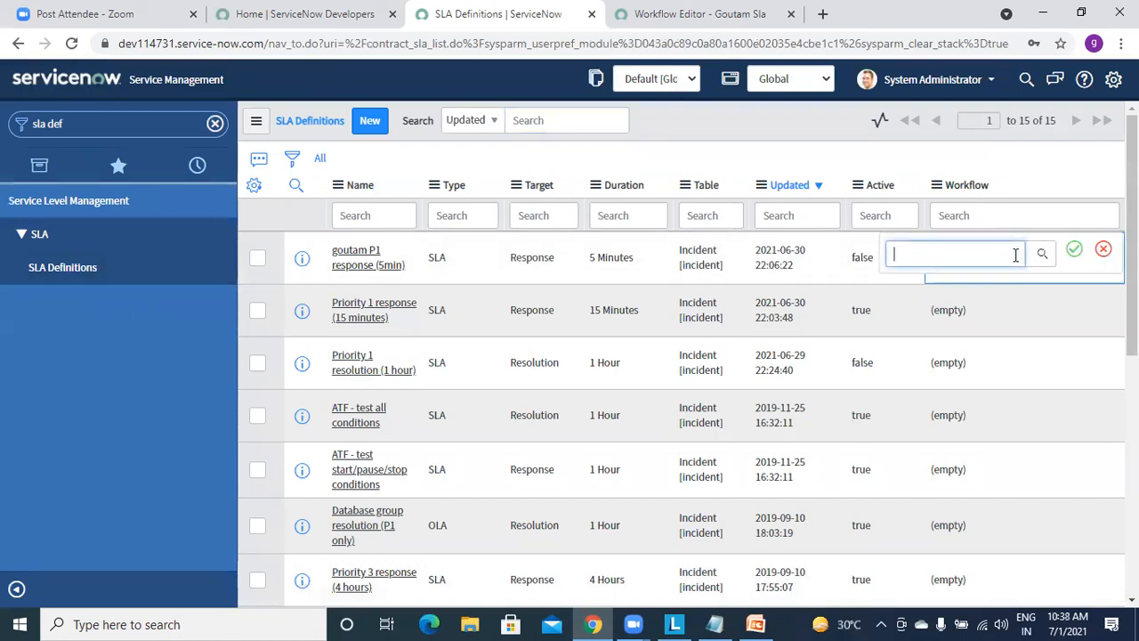
type("g")
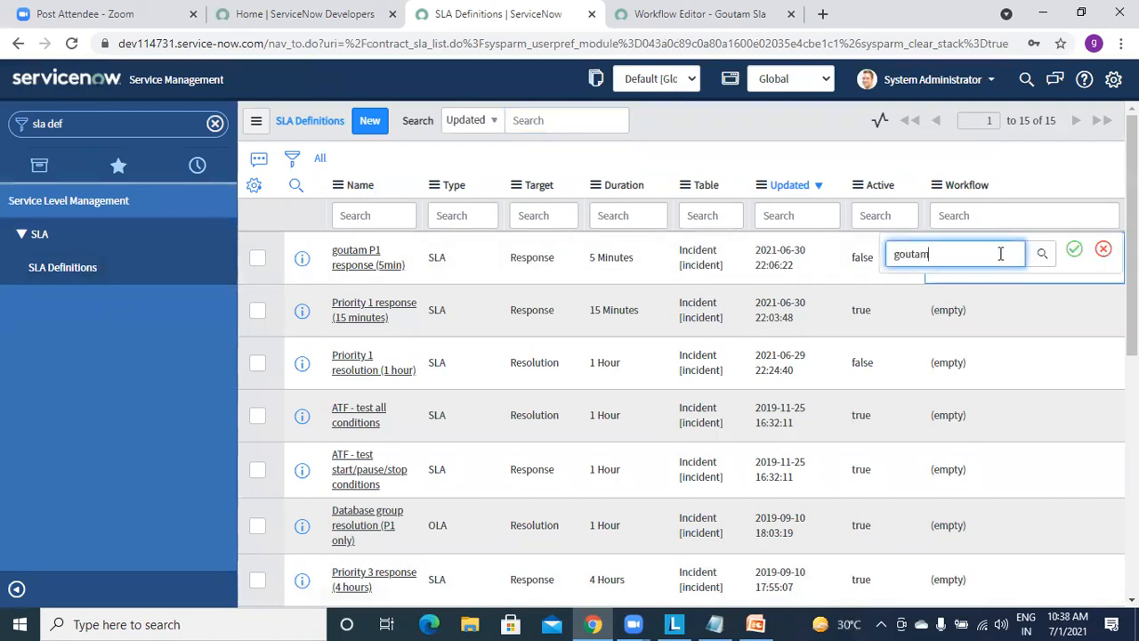
type("outam")
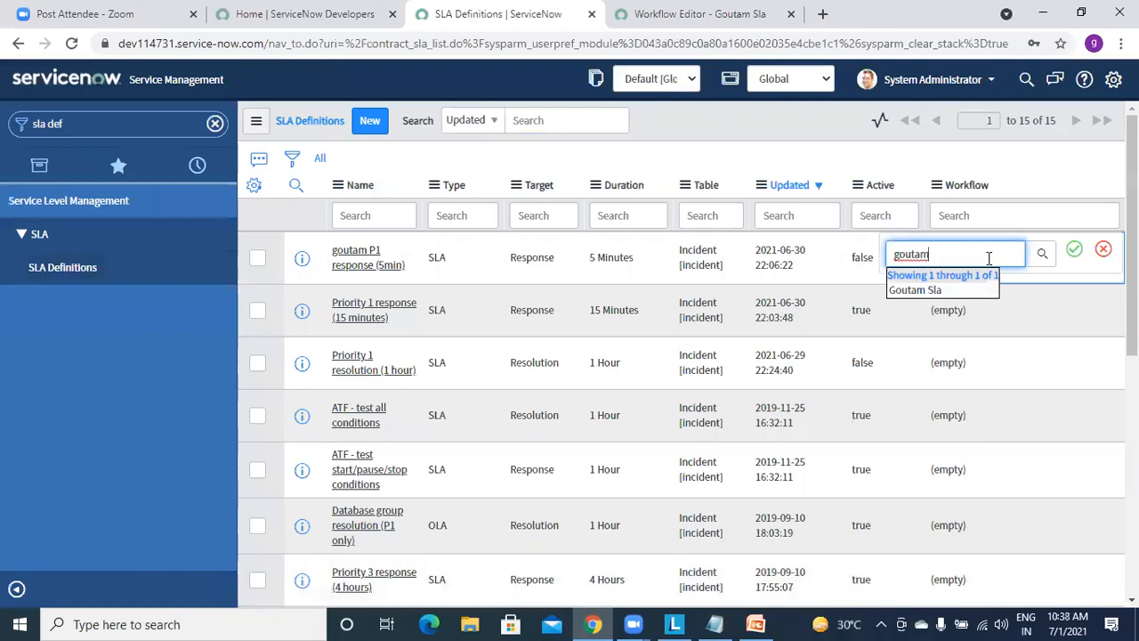
left_click(942, 283)
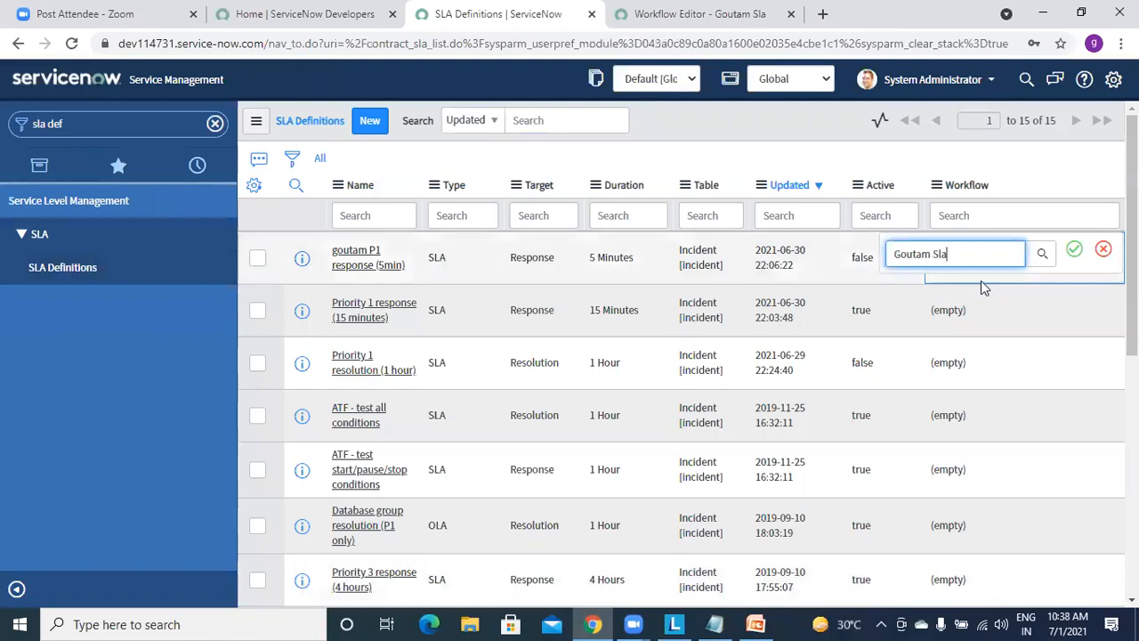
left_click(1074, 248)
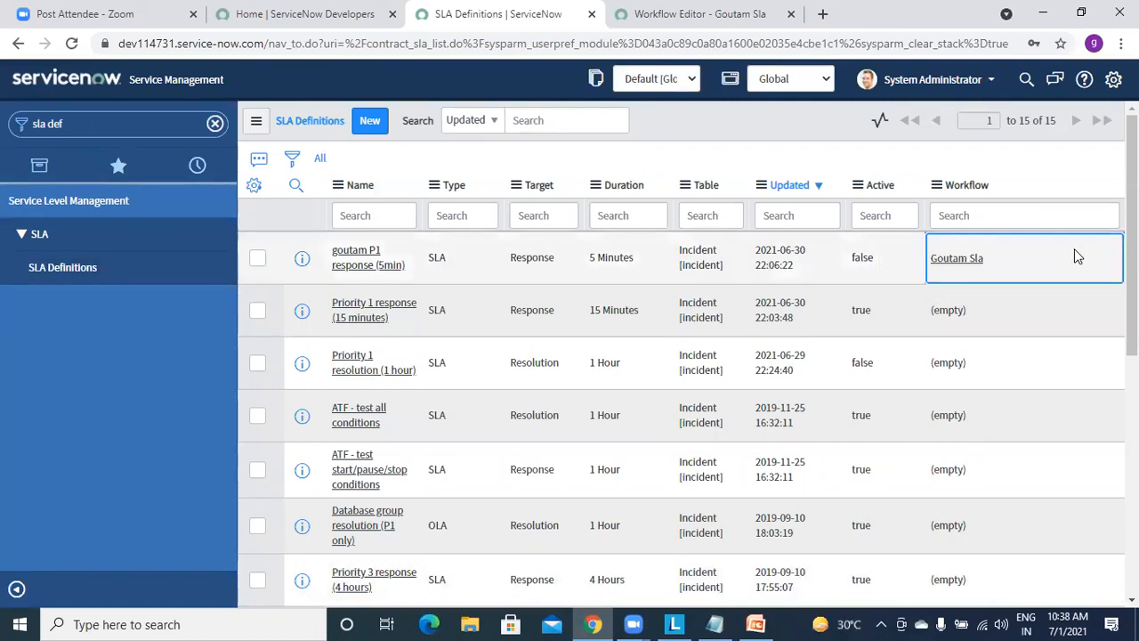
Step: Set Active to true for goutam P1 response and false for Priority 1 response
left_click(863, 262)
double_click(863, 262)
left_click(872, 256)
left_click(876, 275)
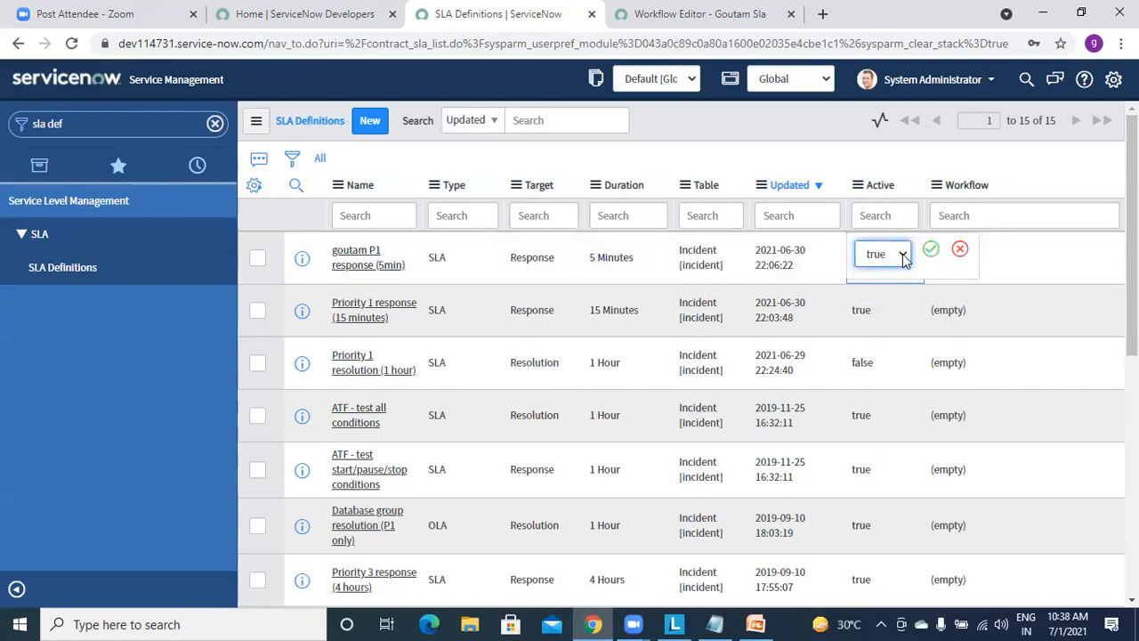
left_click(930, 248)
double_click(862, 312)
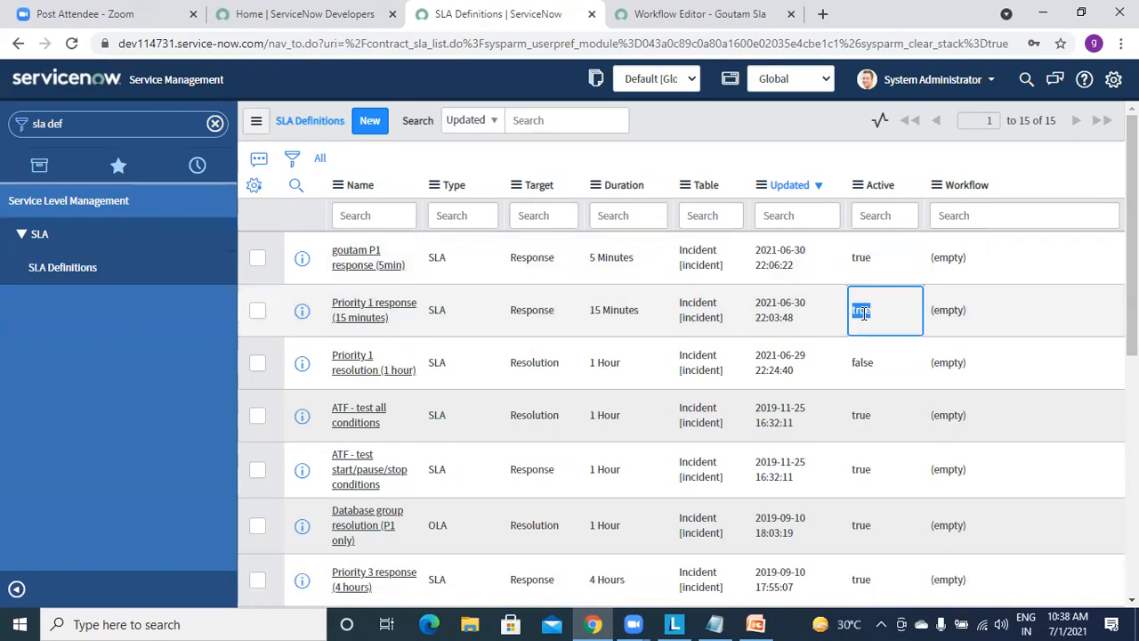
left_click(863, 313)
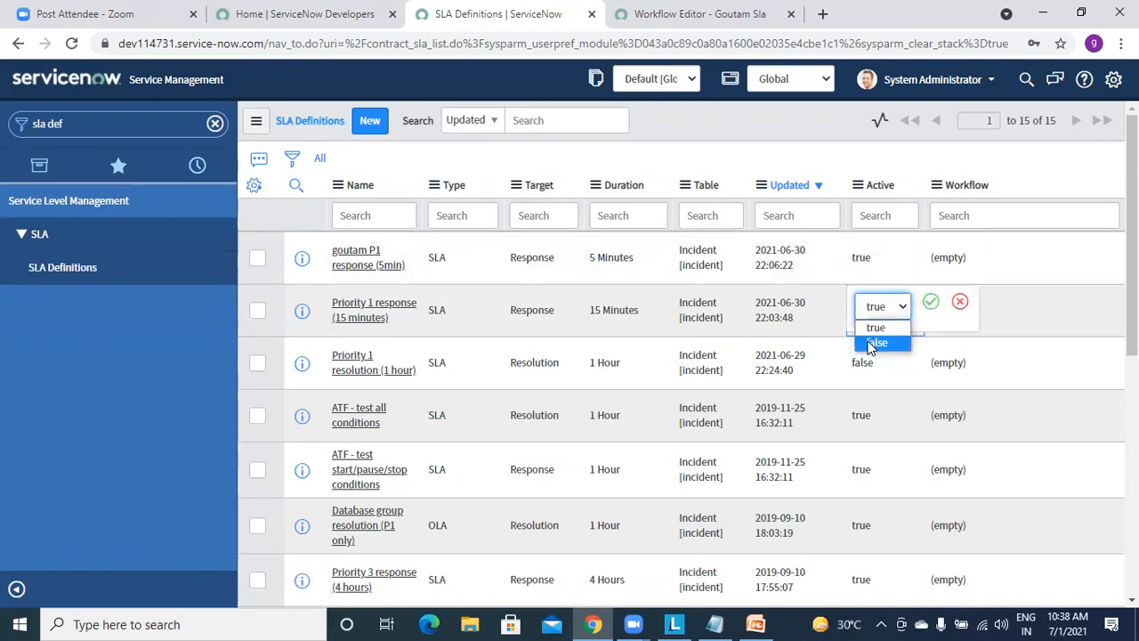
left_click(875, 342)
left_click(929, 301)
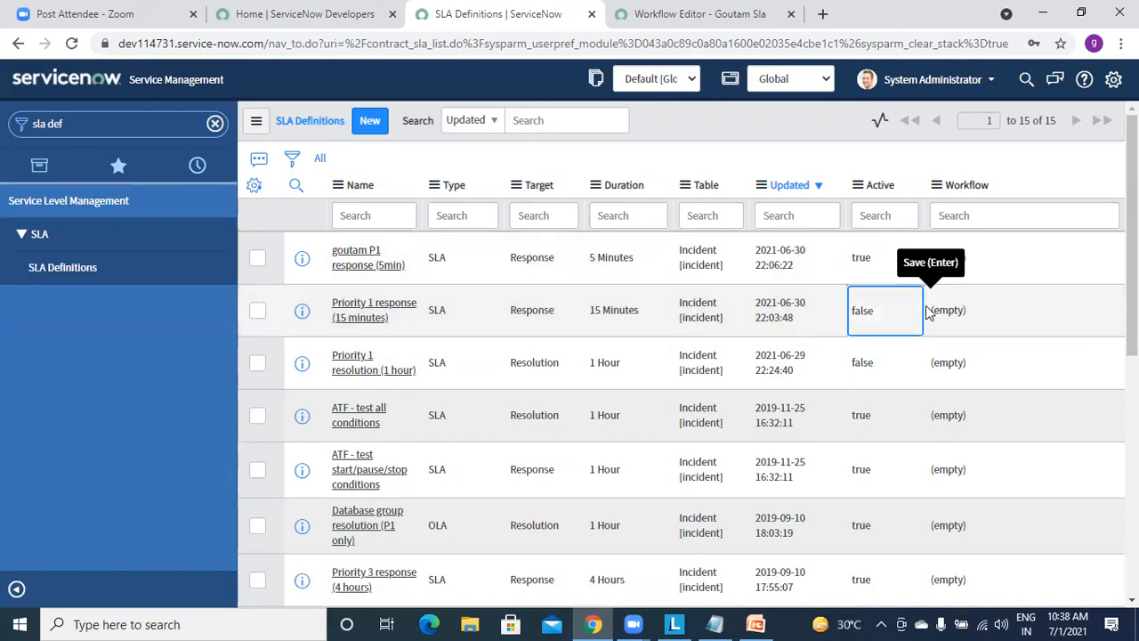
Step: Open the goutam P1 response record in a new tab, clear its Flow field, and save
right_click(294, 265)
left_click(318, 277)
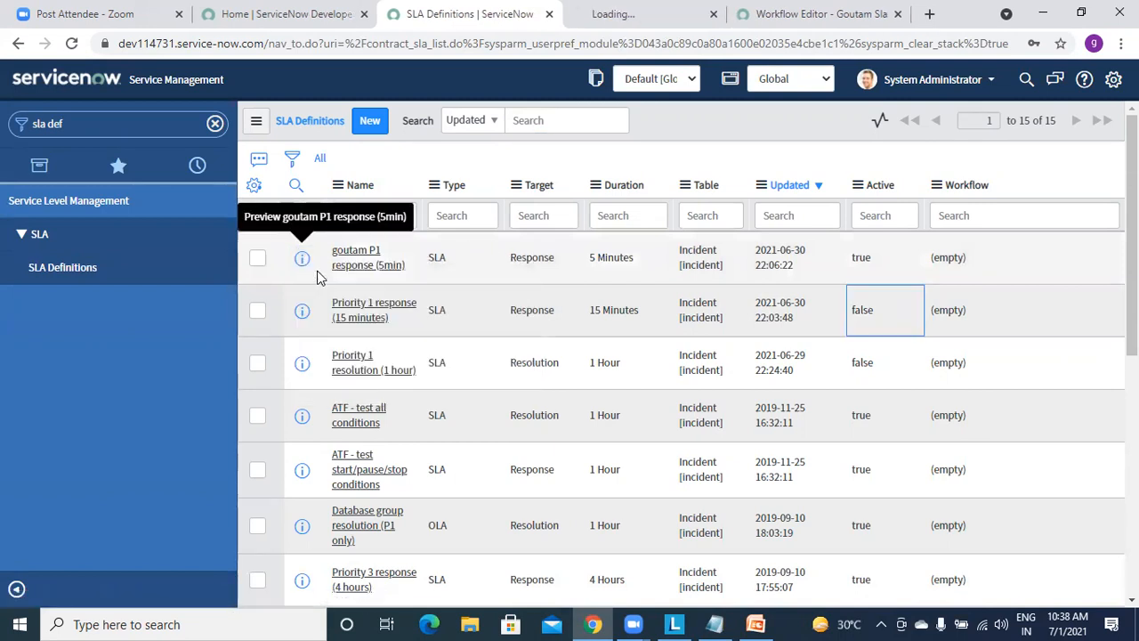
left_click(627, 29)
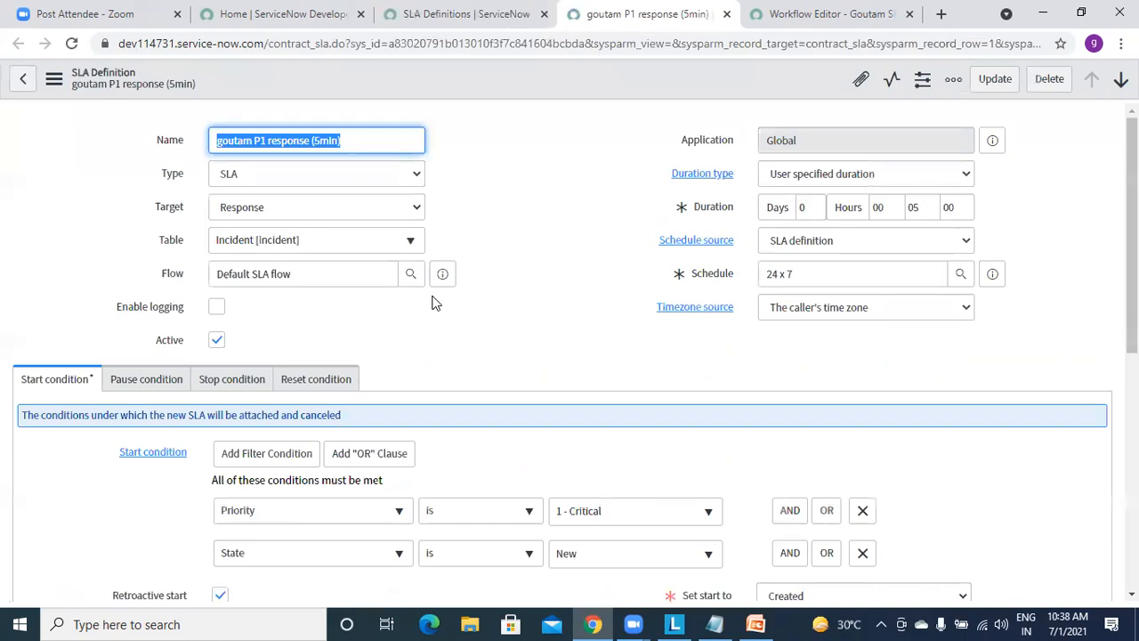
left_click(323, 315)
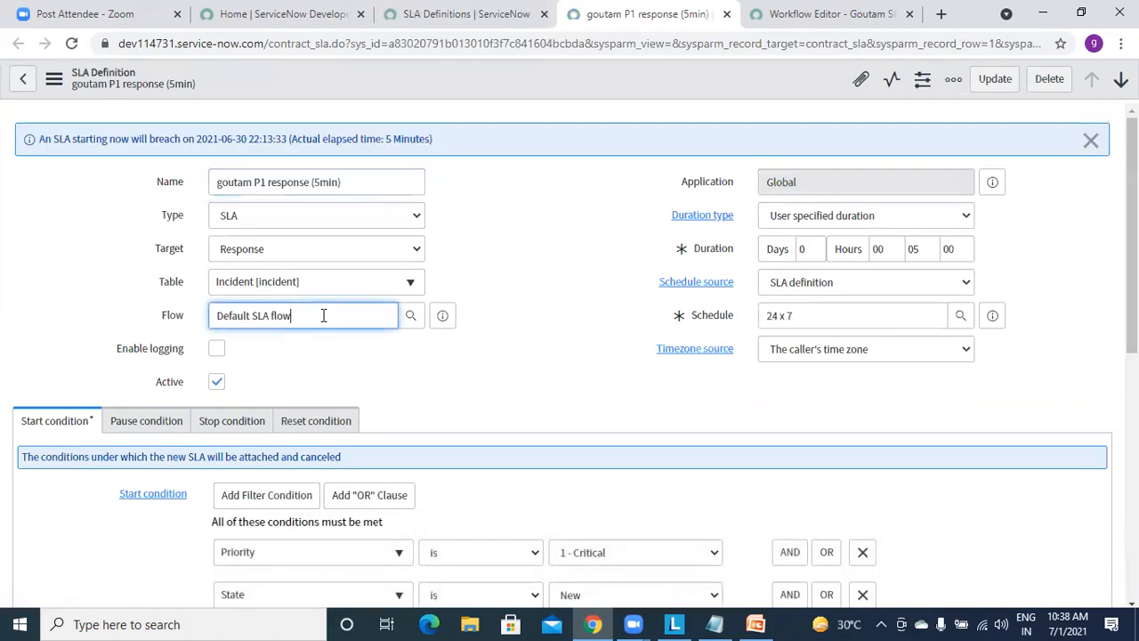
key("BackSpace")
key("BackSpace")
key("BackSpace")
key("BackSpace")
key("BackSpace")
key("BackSpace")
key("BackSpace")
key("BackSpace")
key("BackSpace")
key("BackSpace")
key("BackSpace")
key("BackSpace")
key("BackSpace")
key("BackSpace")
key("BackSpace")
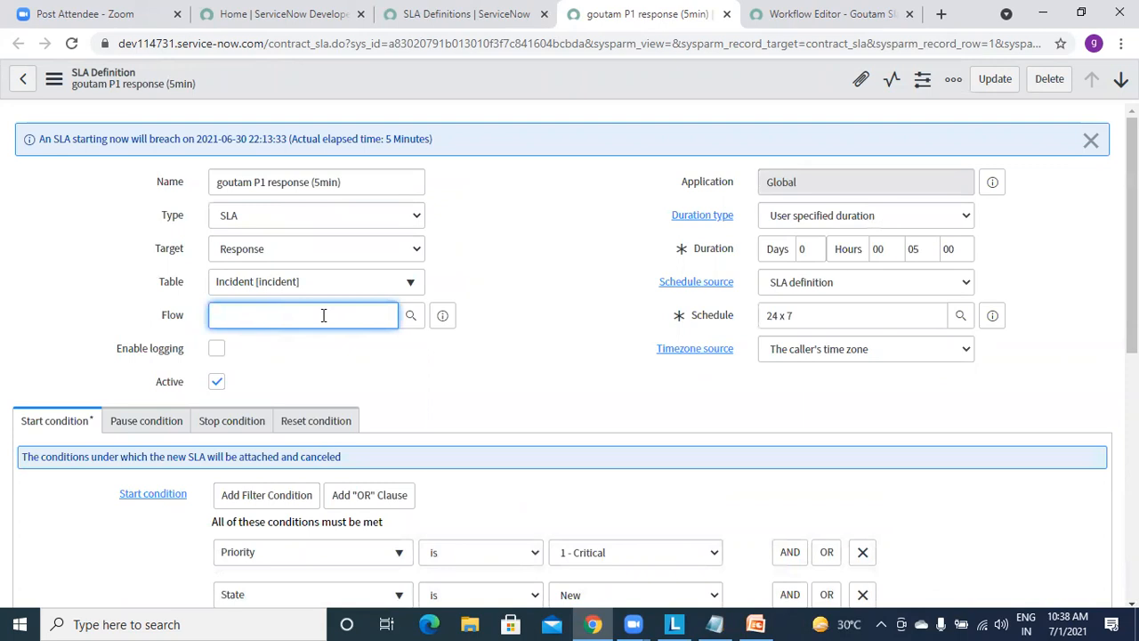
right_click(476, 79)
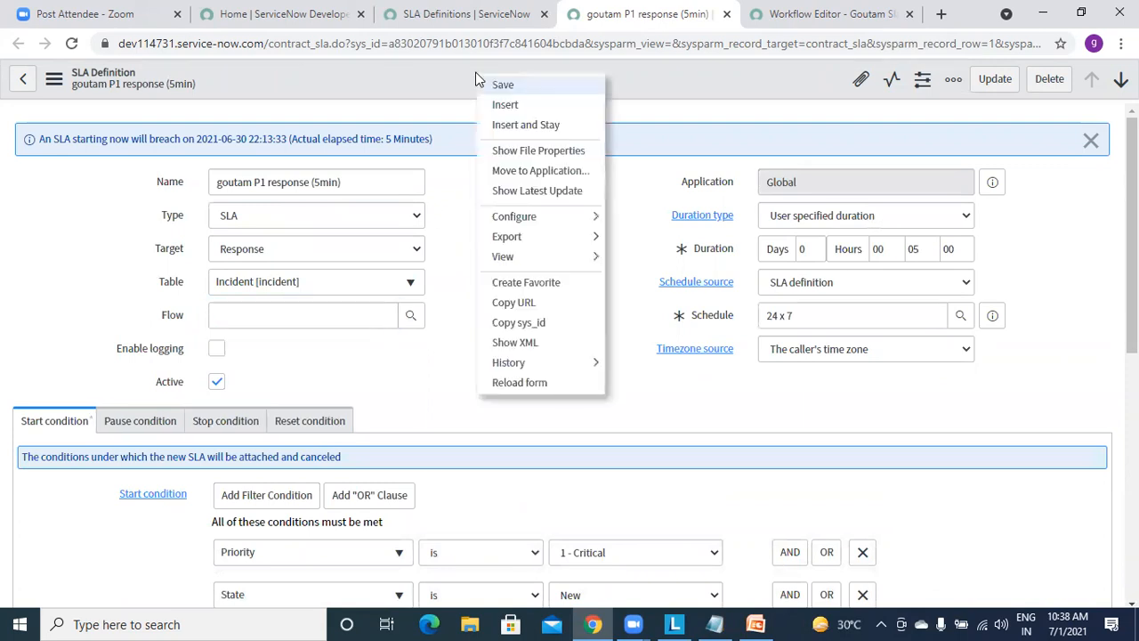
left_click(489, 82)
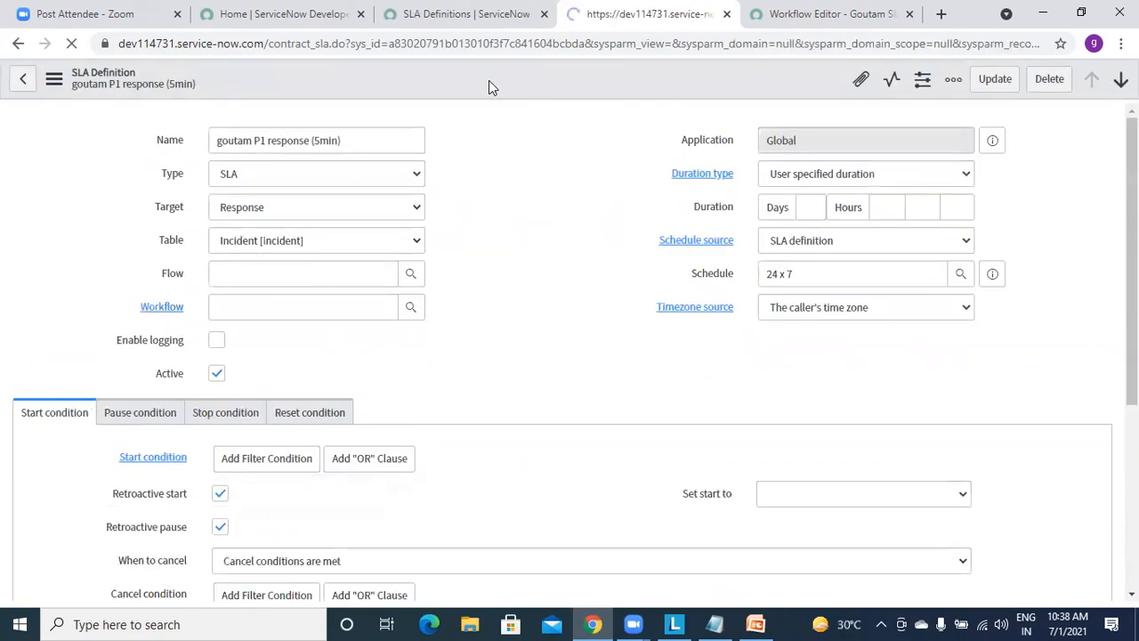
Step: Return to the SLA Definitions list and refresh it
left_click(395, 30)
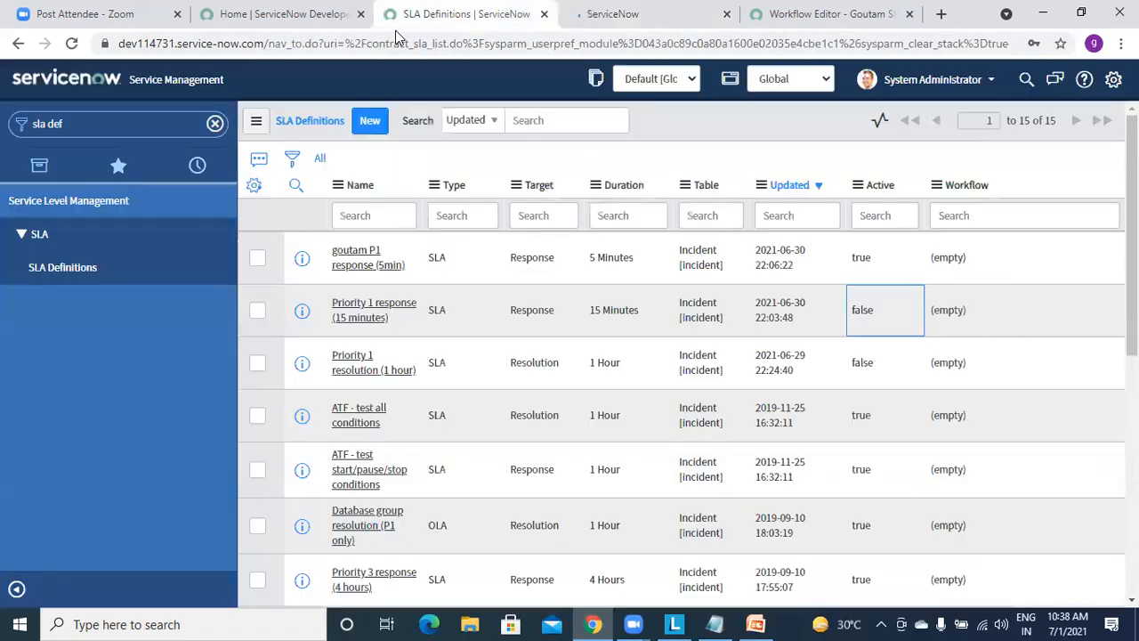
left_click(255, 123)
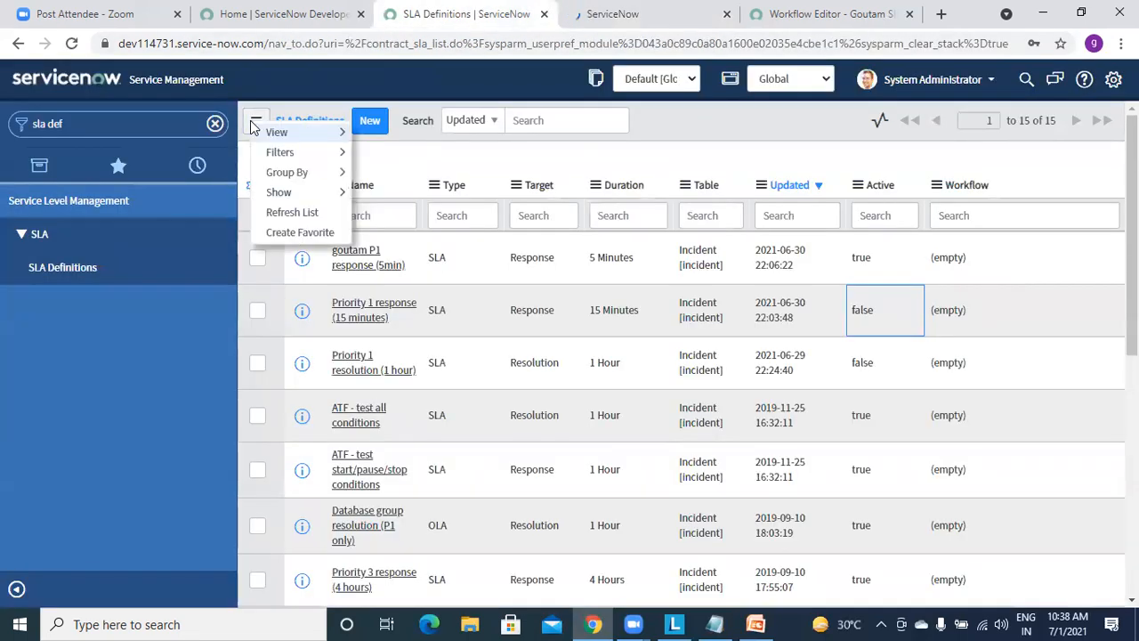
left_click(291, 212)
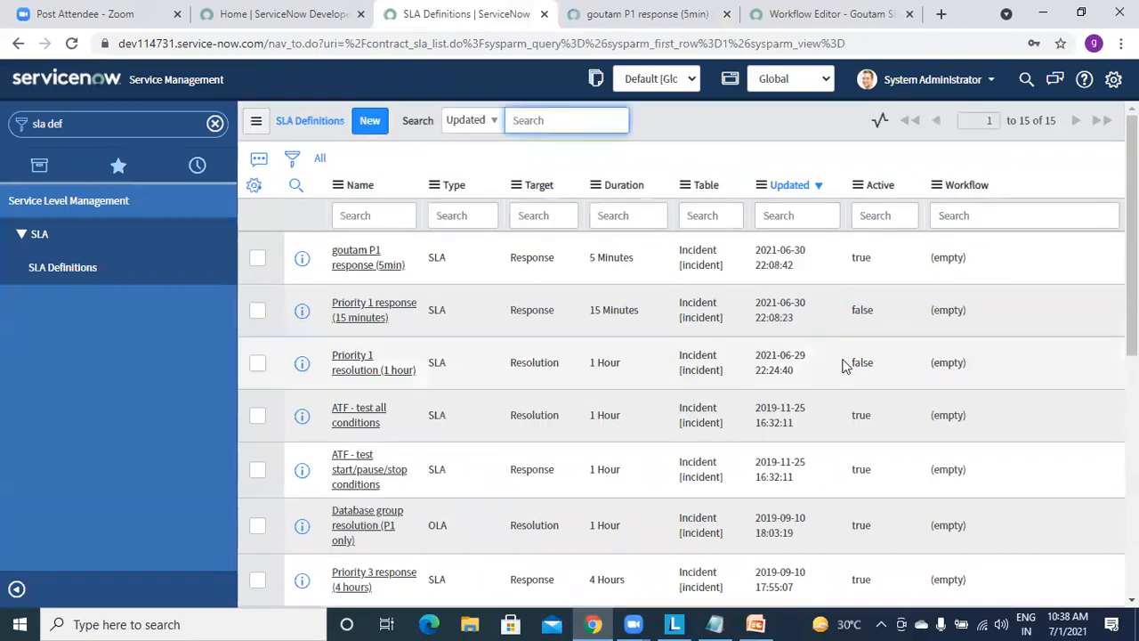
Step: Set goutam P1 response's Workflow to Goutam Sla and refresh the list
double_click(953, 256)
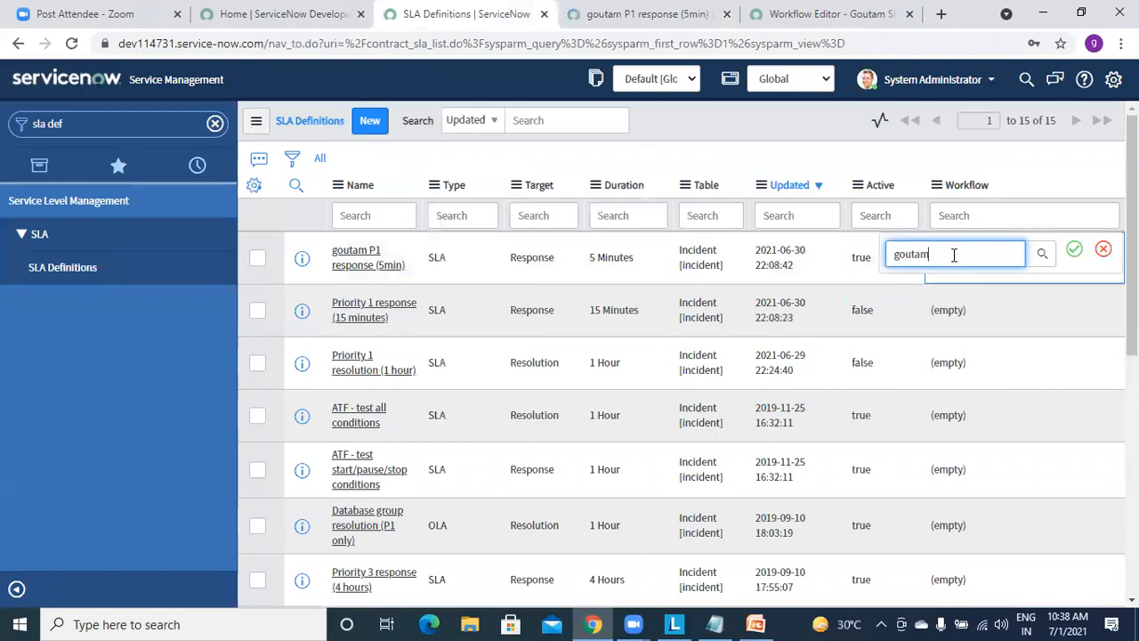
left_click(931, 288)
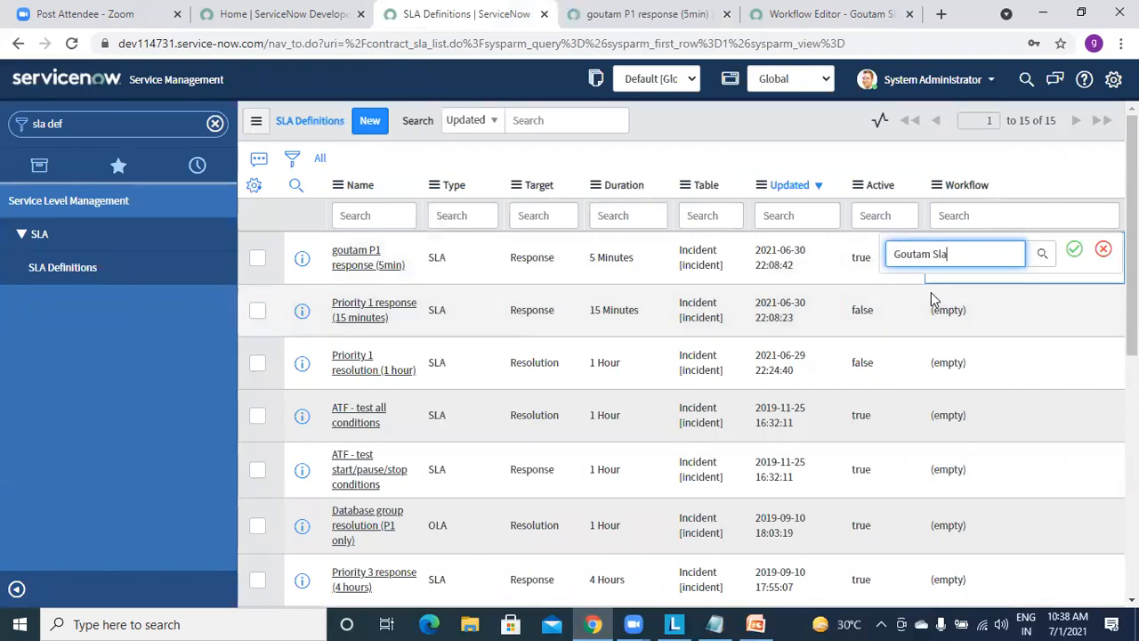
left_click(1074, 253)
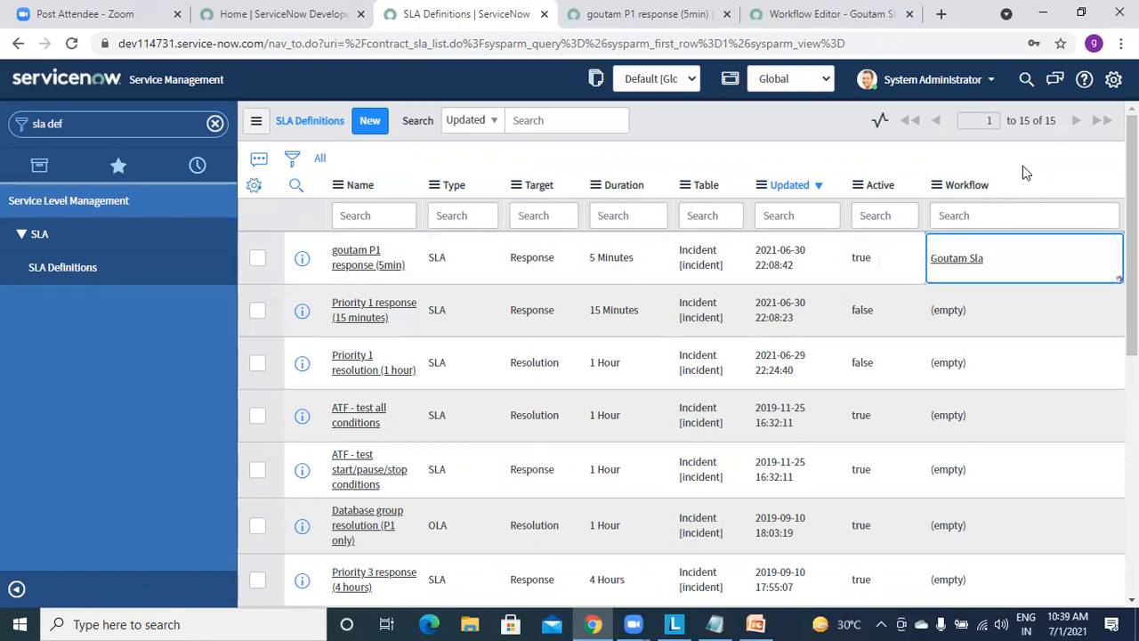
left_click(255, 123)
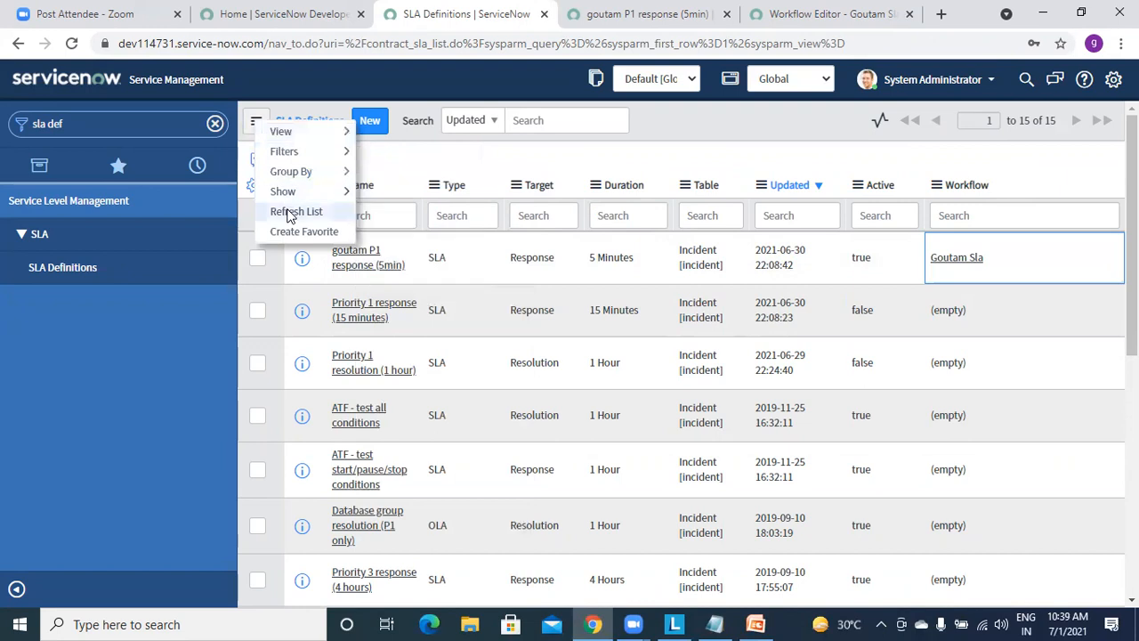
left_click(311, 208)
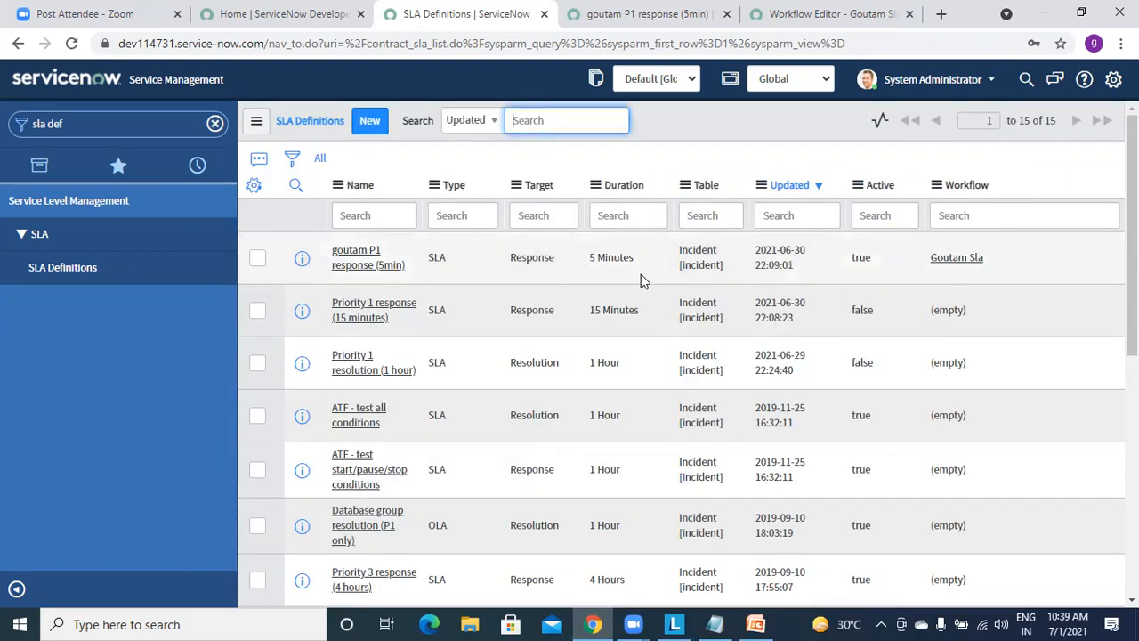
Step: Change the goutam P1 response duration to 2 minutes
double_click(613, 260)
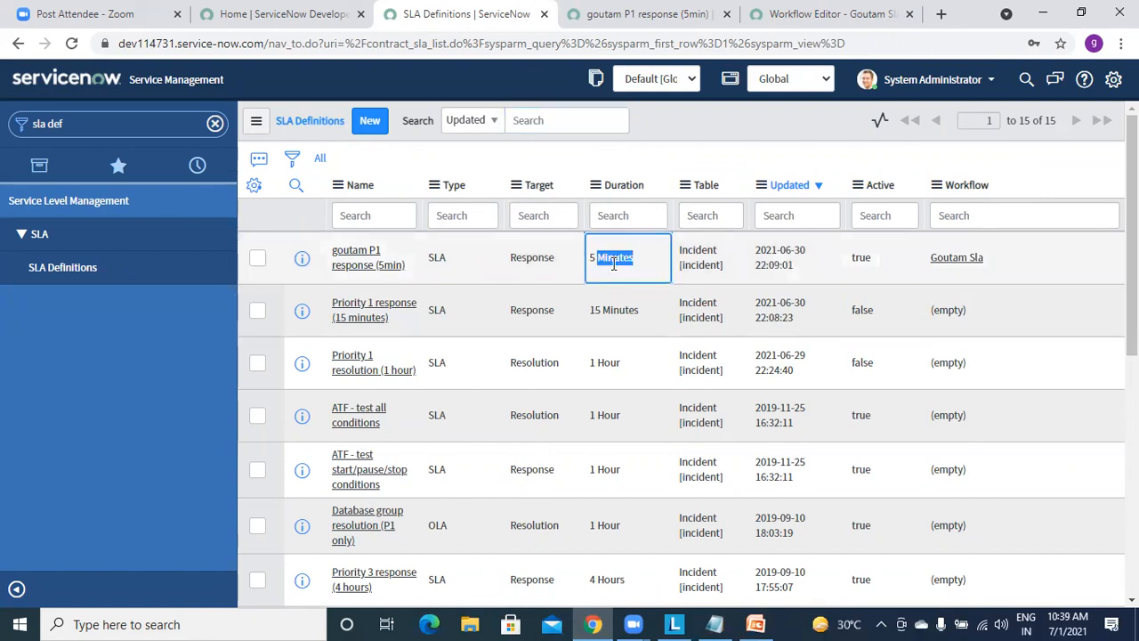
left_click(613, 265)
double_click(613, 264)
left_click(787, 255)
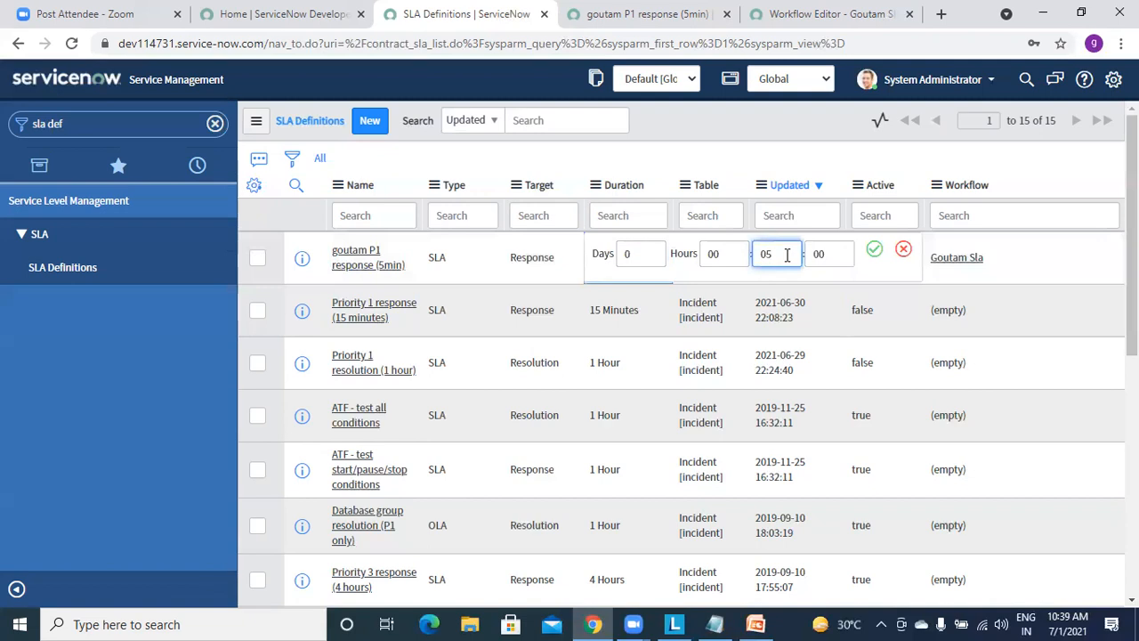
type("2")
left_click(874, 249)
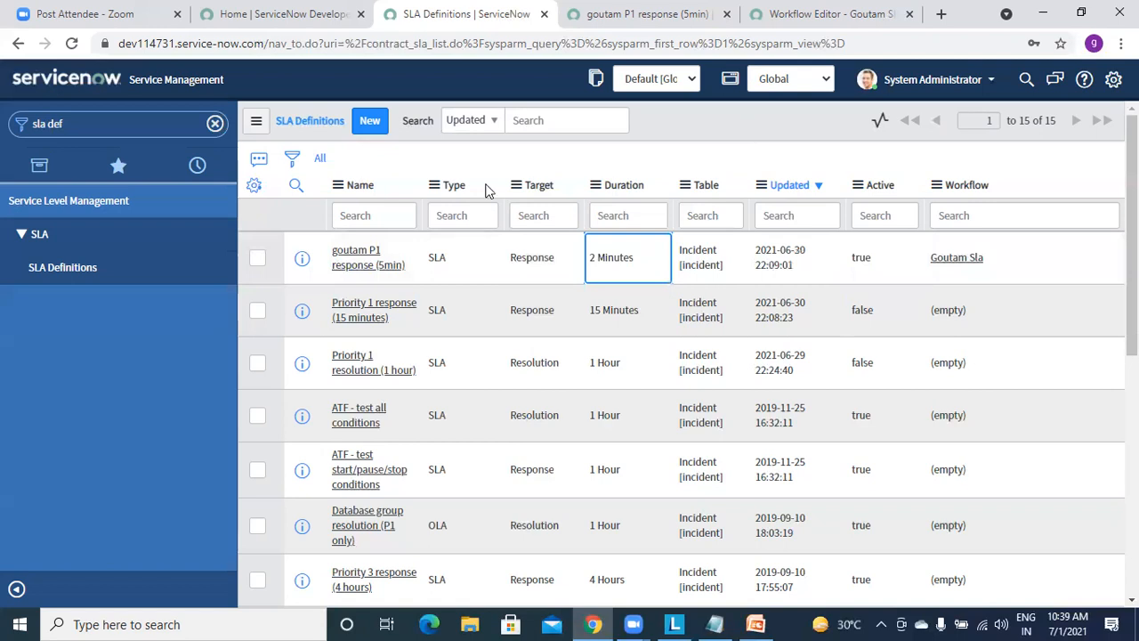
Step: Open the goutam P1 response definition form and scroll down through it
left_click(373, 263)
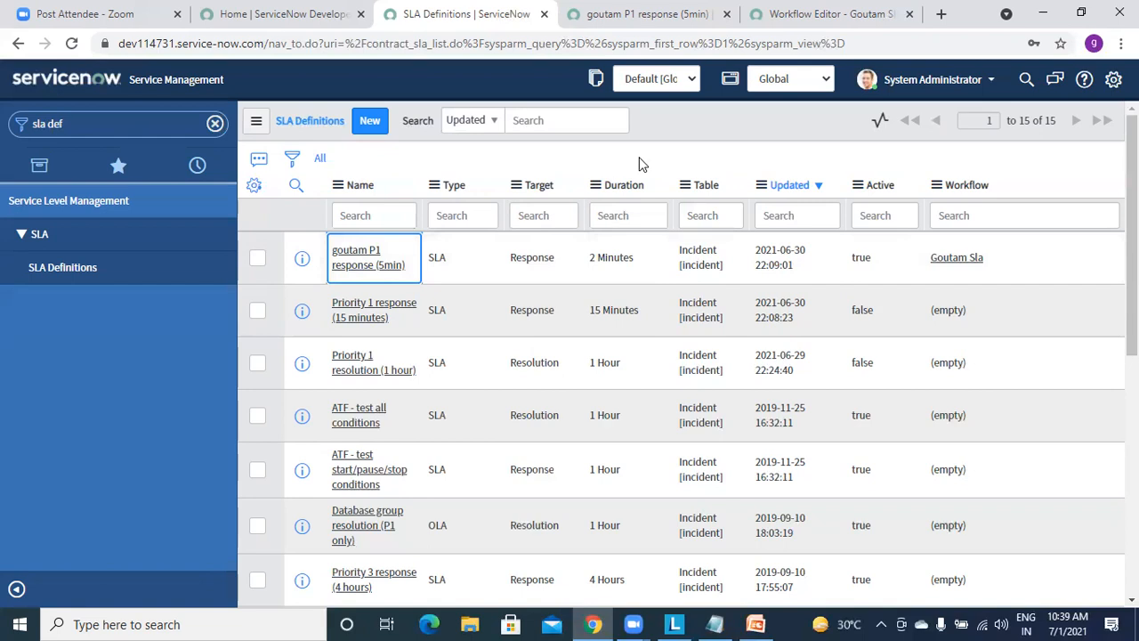
left_click(349, 263)
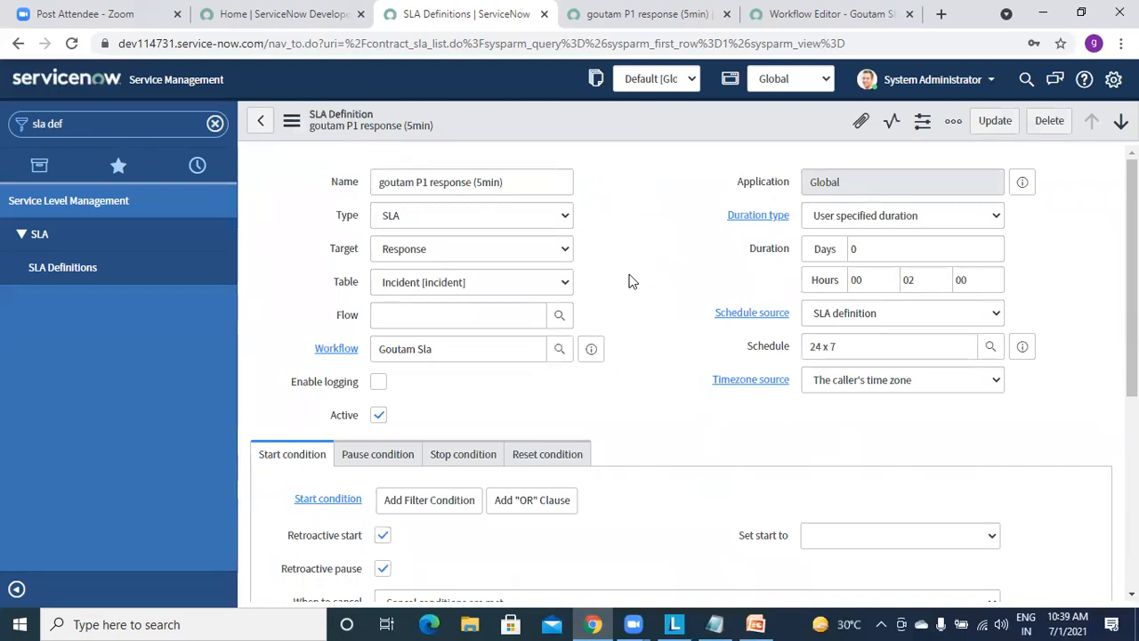
scroll(628, 281, "down", 2)
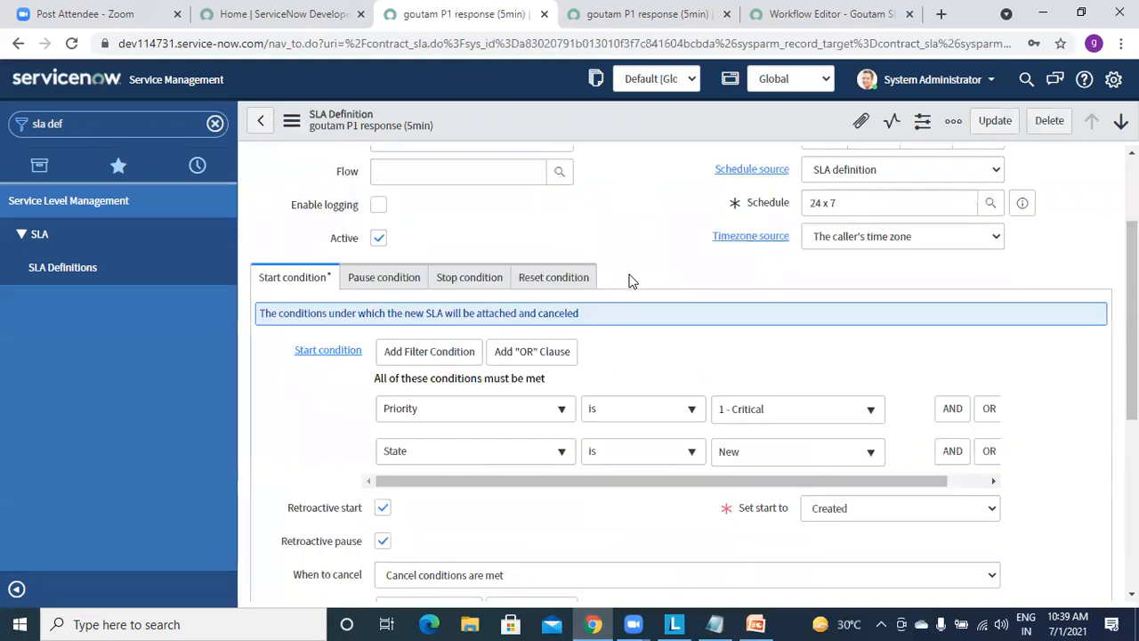